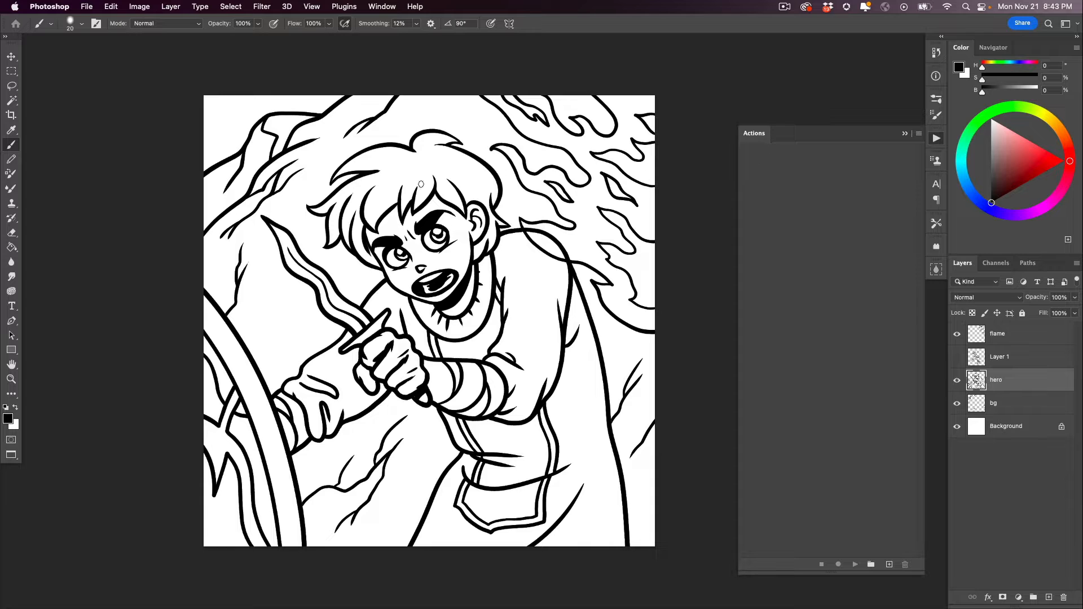
- Display the Actions panel and load the Kyle Actions 2022.atn action file
{"action": "left_click", "coordinate": [384, 6]}
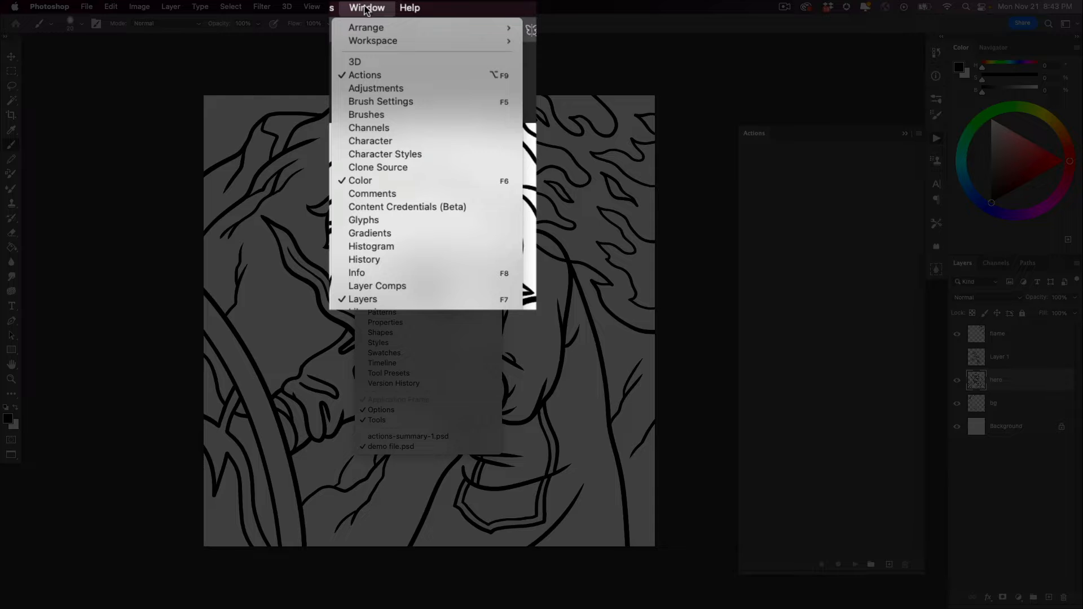
{"action": "left_click", "coordinate": [359, 78]}
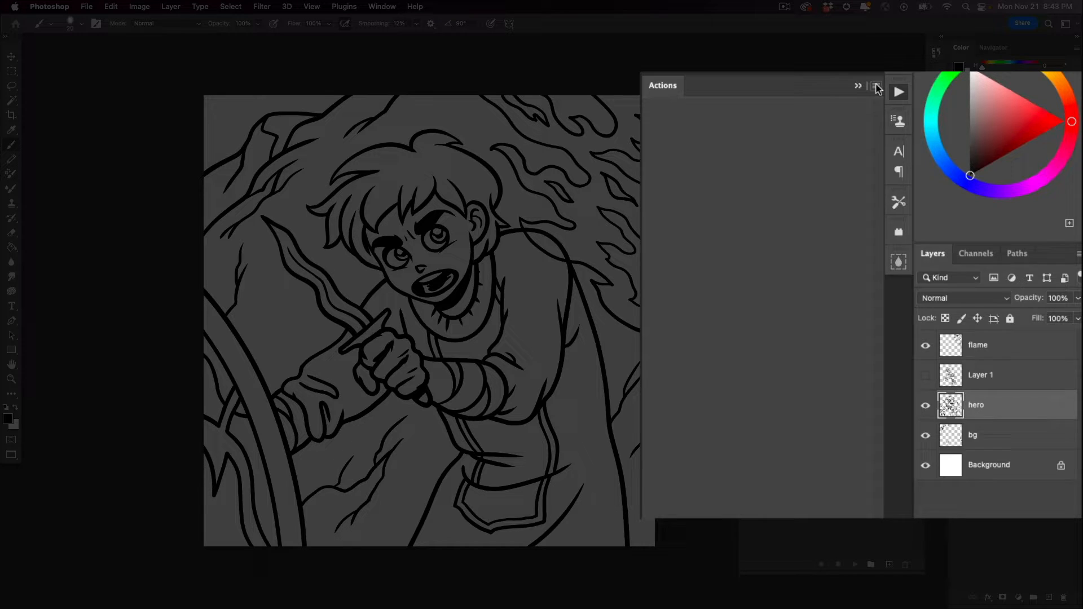
{"action": "left_click", "coordinate": [875, 86]}
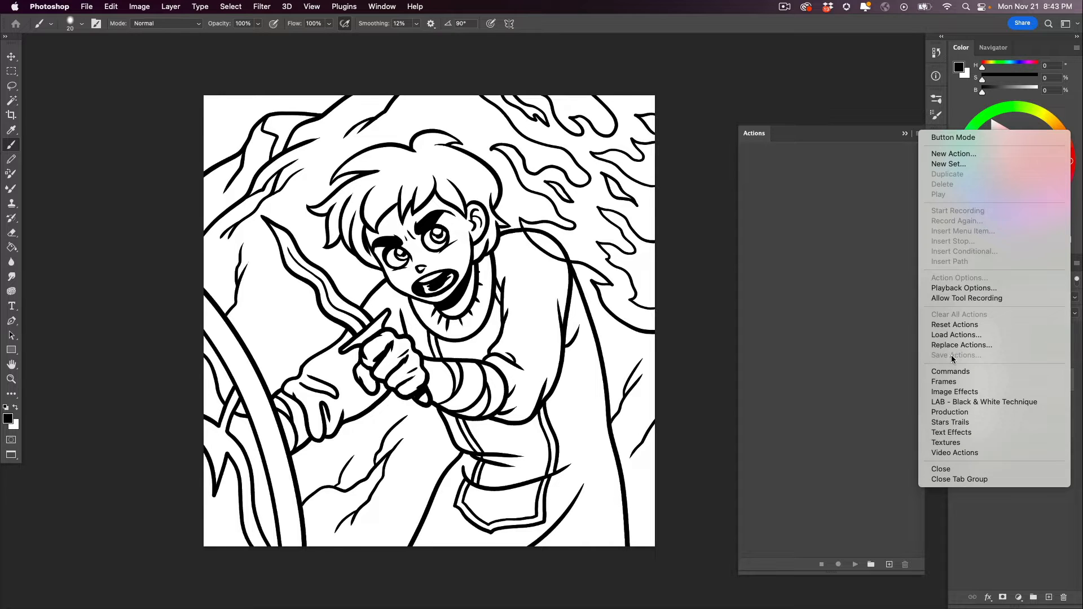
{"action": "left_click", "coordinate": [882, 134]}
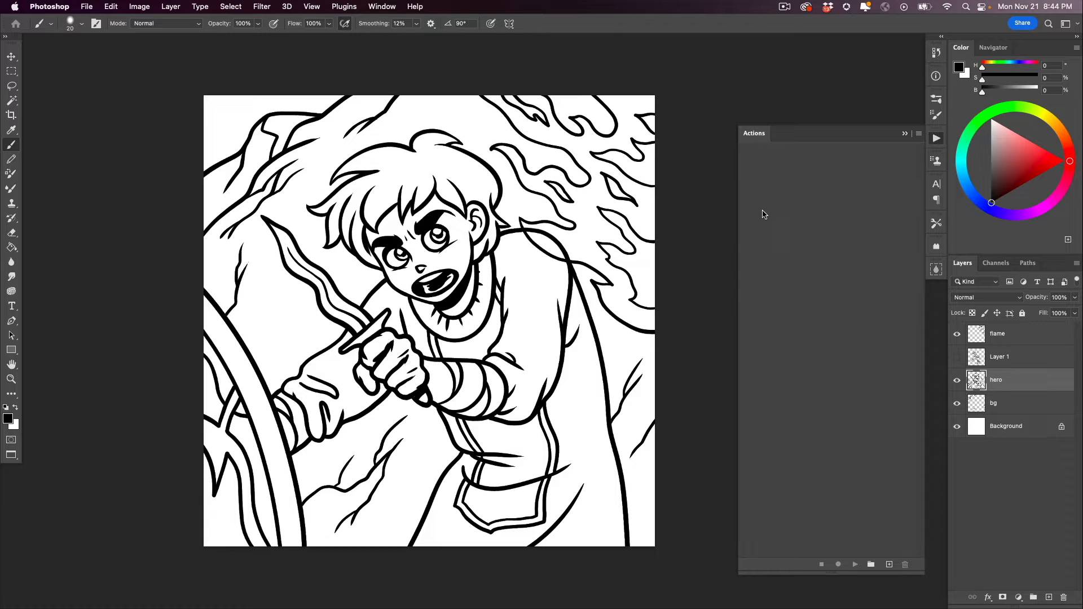
{"action": "left_click", "coordinate": [919, 134]}
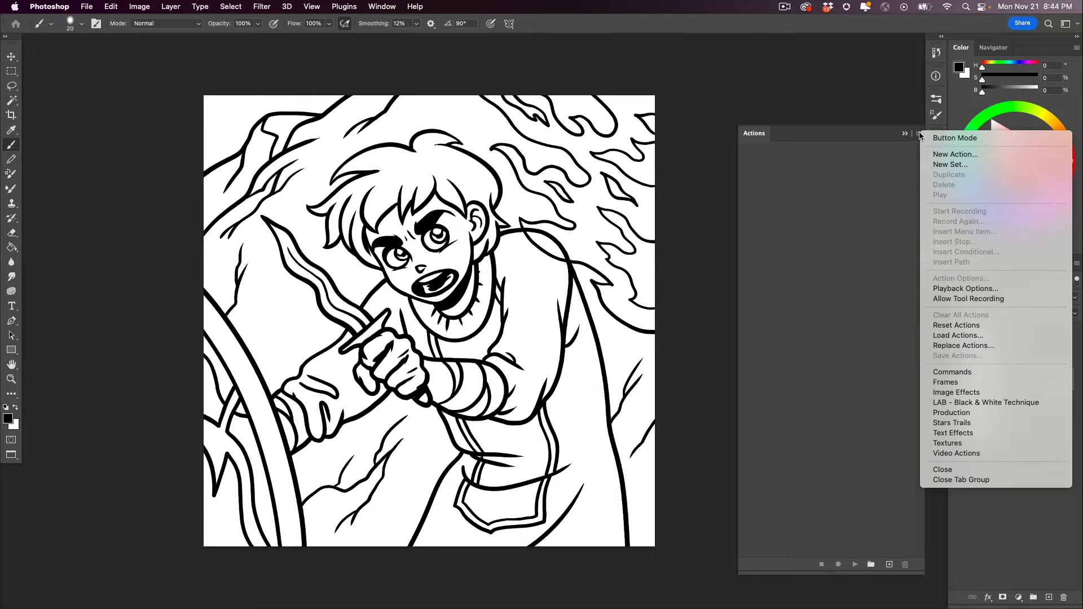
{"action": "left_click", "coordinate": [936, 336]}
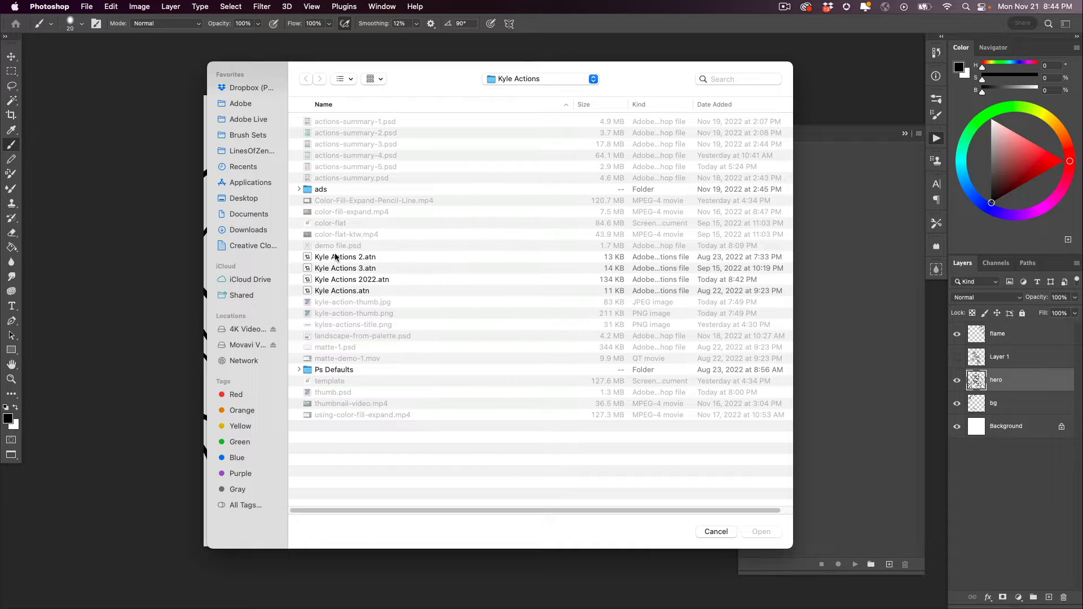
{"action": "left_click", "coordinate": [317, 278]}
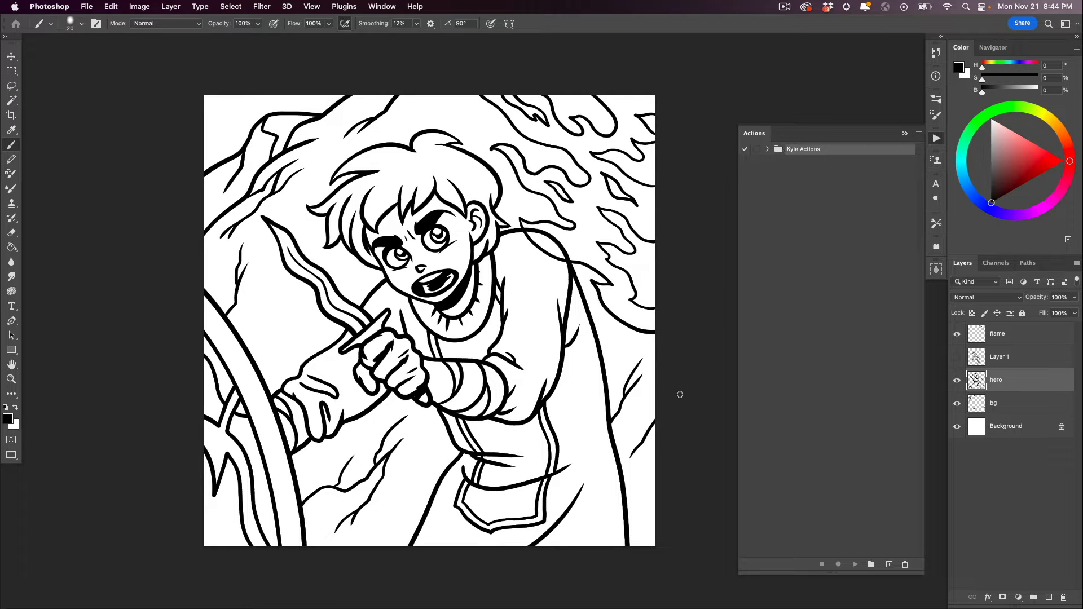
- Expand the Kyle Actions set, look through its list of actions, and collapse it again
{"action": "left_click", "coordinate": [767, 149]}
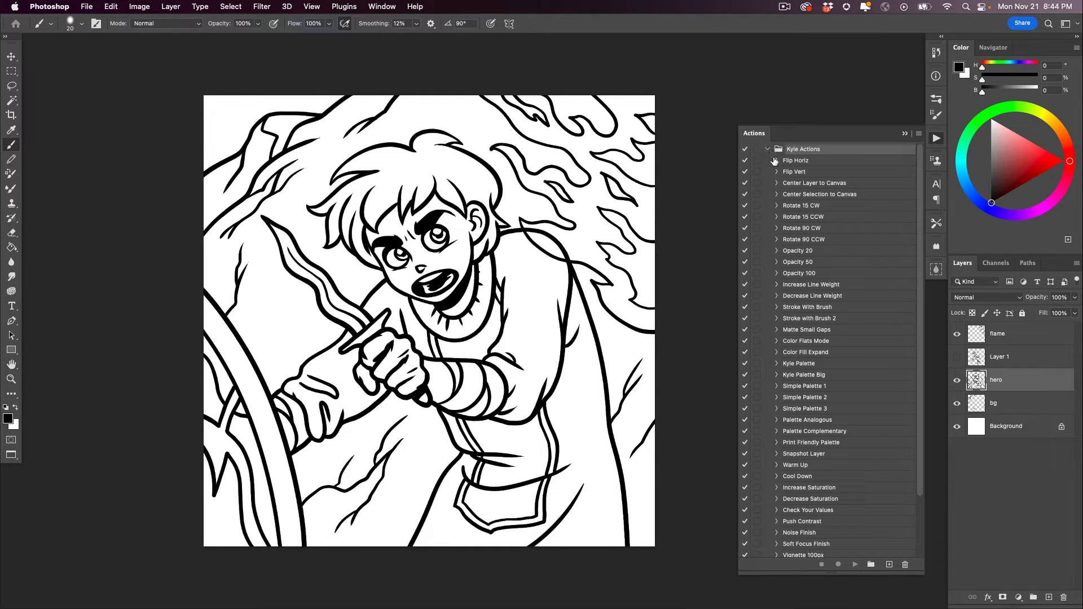
{"action": "scroll", "coordinate": [915, 216], "scroll_direction": "down", "scroll_amount": 5}
{"action": "scroll", "coordinate": [900, 234], "scroll_direction": "up", "scroll_amount": 5}
{"action": "left_click", "coordinate": [767, 150]}
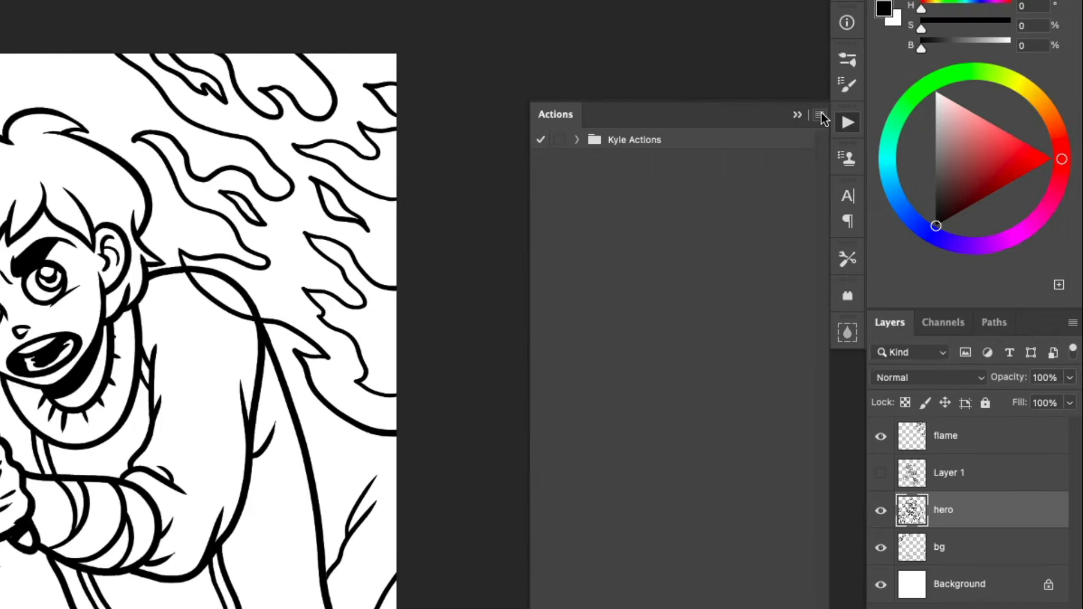
- Switch the Actions panel to Button Mode and resize it so all actions appear in two columns
{"action": "left_click", "coordinate": [819, 115]}
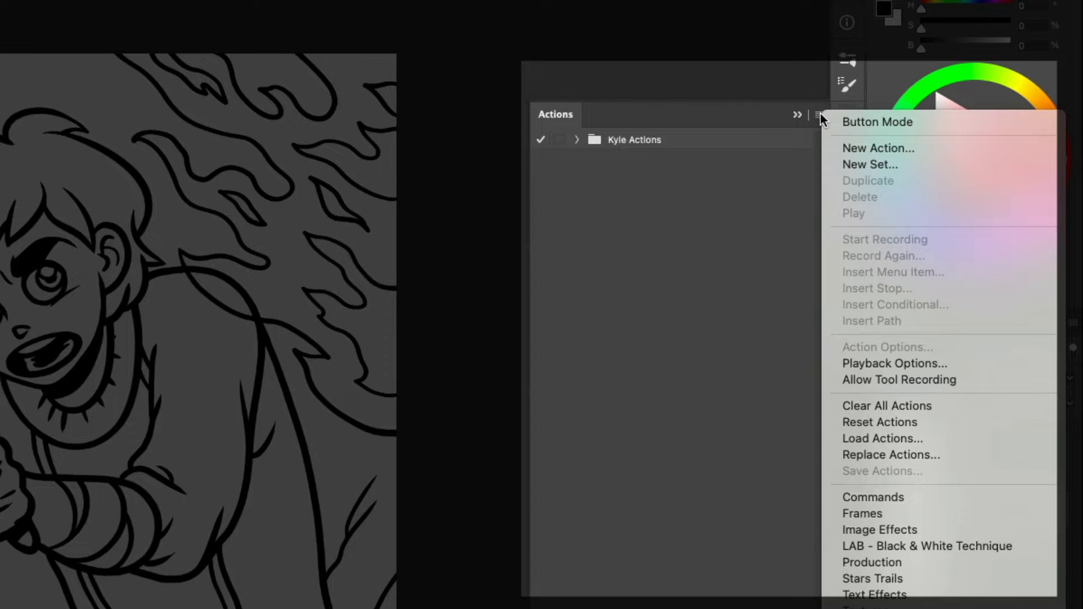
{"action": "left_click", "coordinate": [848, 120]}
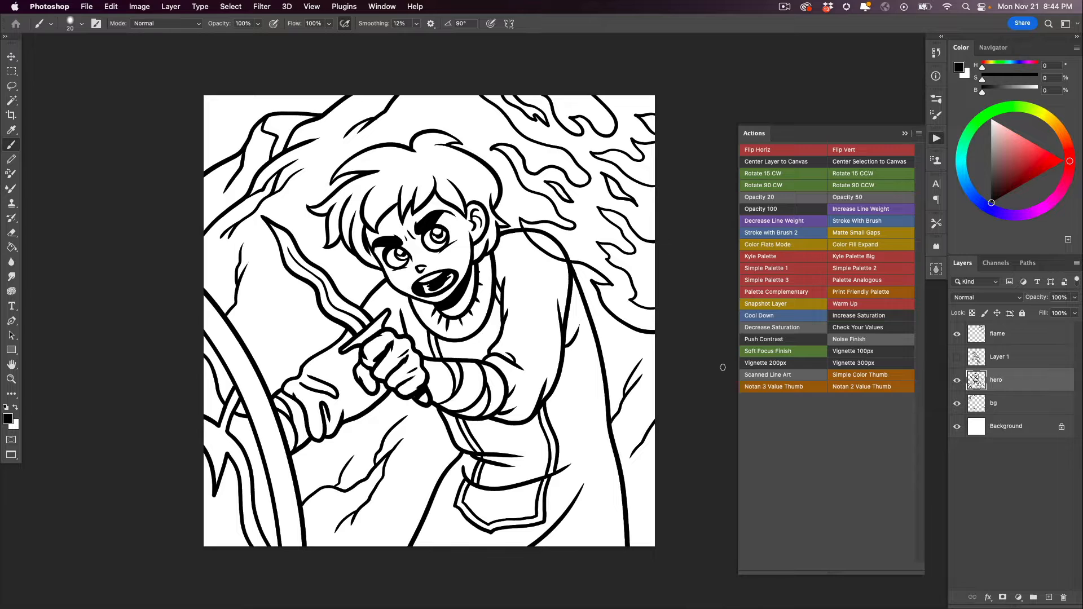
{"action": "left_click_drag", "start_coordinate": [831, 573], "coordinate": [812, 459]}
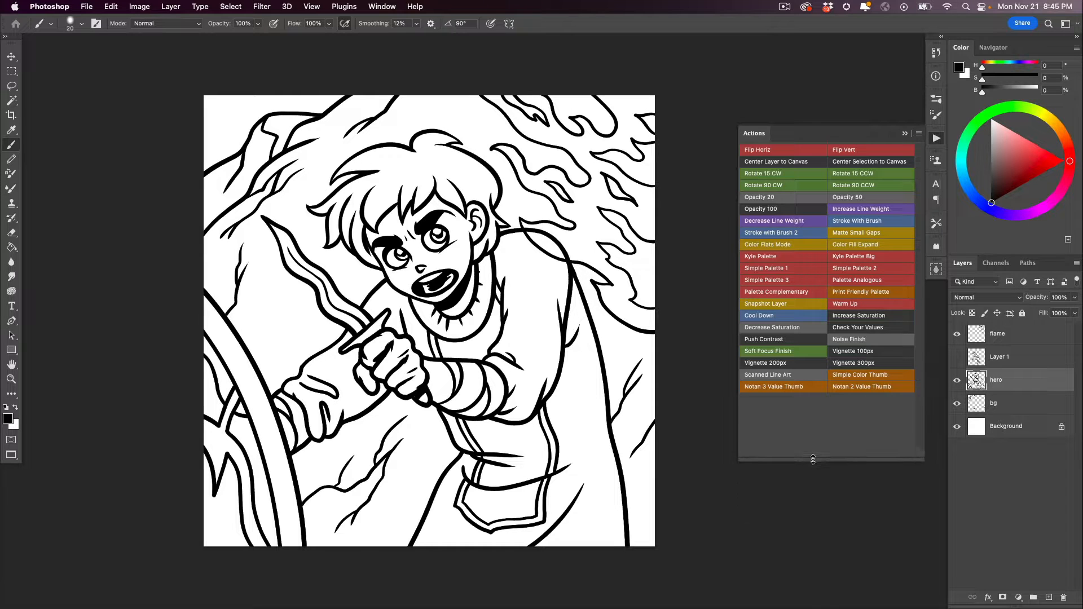
{"action": "left_click_drag", "start_coordinate": [739, 285], "coordinate": [801, 286]}
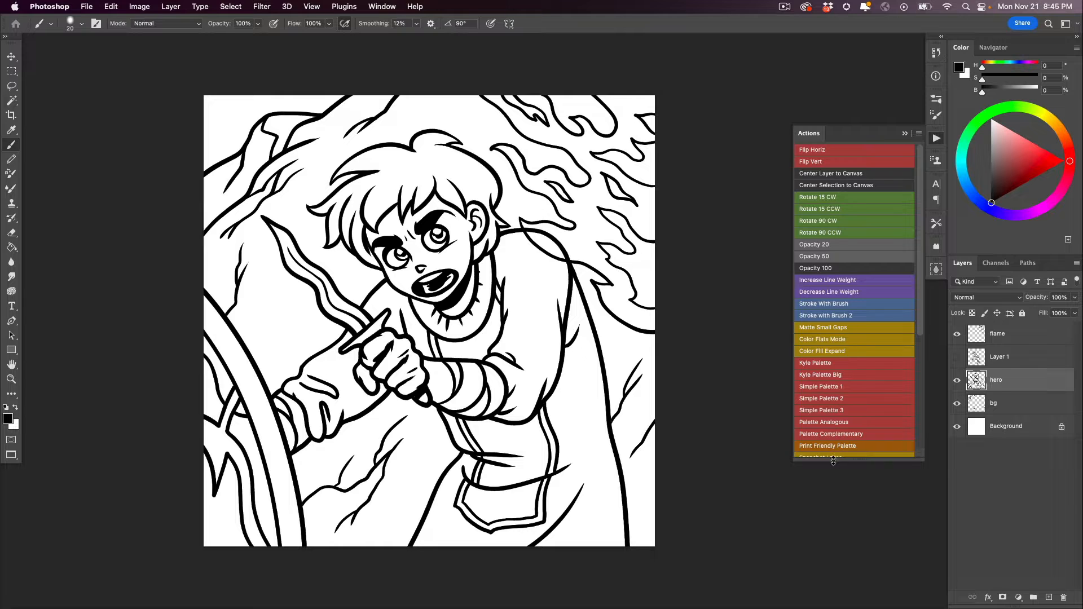
{"action": "left_click_drag", "start_coordinate": [834, 459], "coordinate": [817, 535]}
{"action": "left_click_drag", "start_coordinate": [918, 421], "coordinate": [901, 390]}
{"action": "left_click_drag", "start_coordinate": [793, 278], "coordinate": [711, 282]}
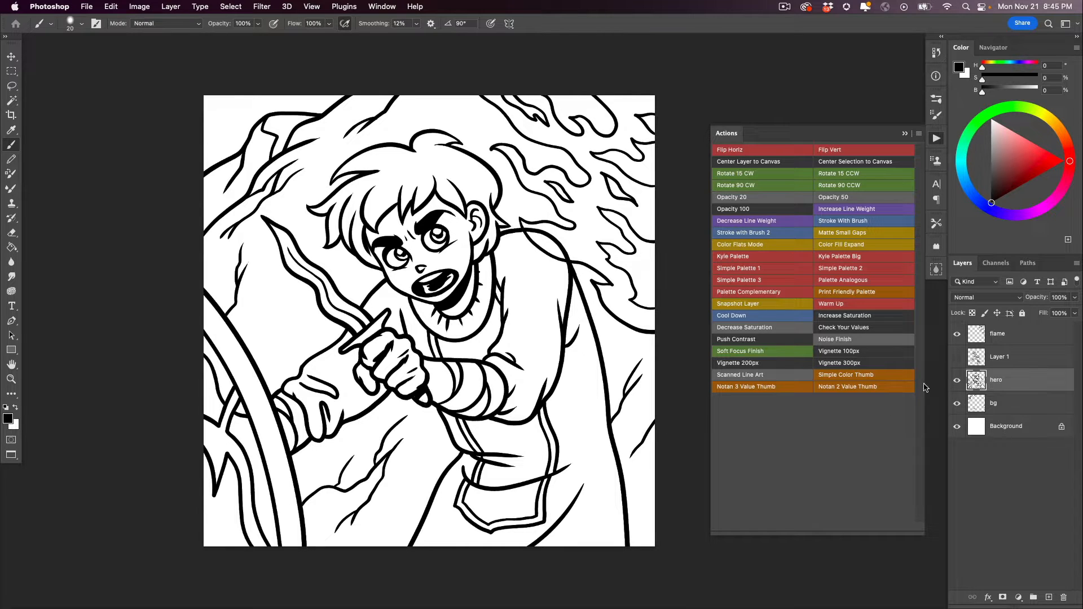
- Hide the flame and bg layers
{"action": "left_click", "coordinate": [957, 334]}
{"action": "left_click", "coordinate": [957, 403]}
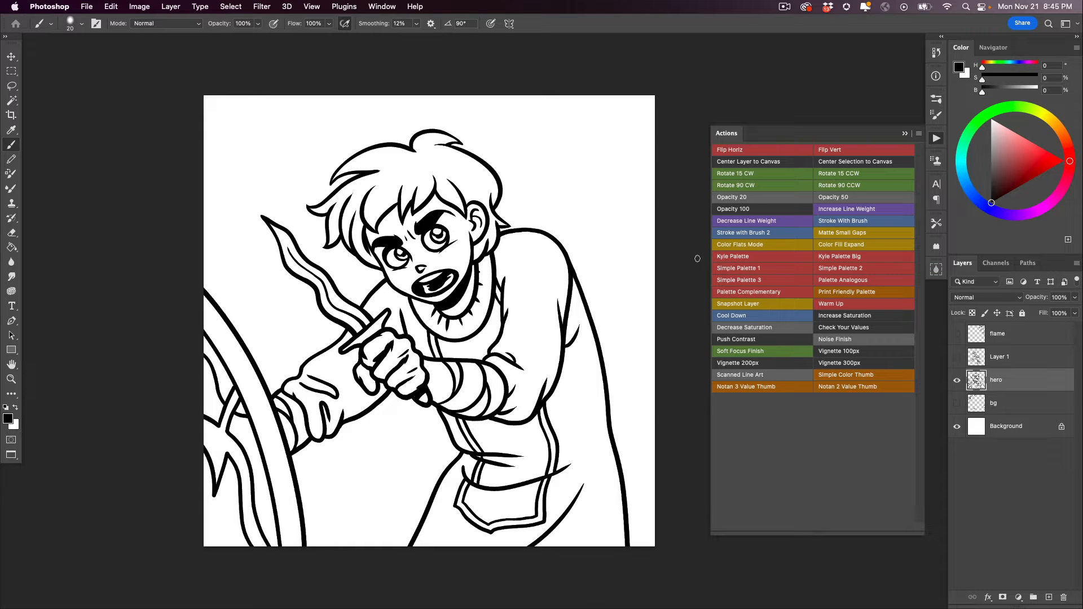
- Flip the hero layer horizontally and back, and vertically and back, with the Flip Horiz and Flip Vert actions
{"action": "left_click", "coordinate": [730, 151]}
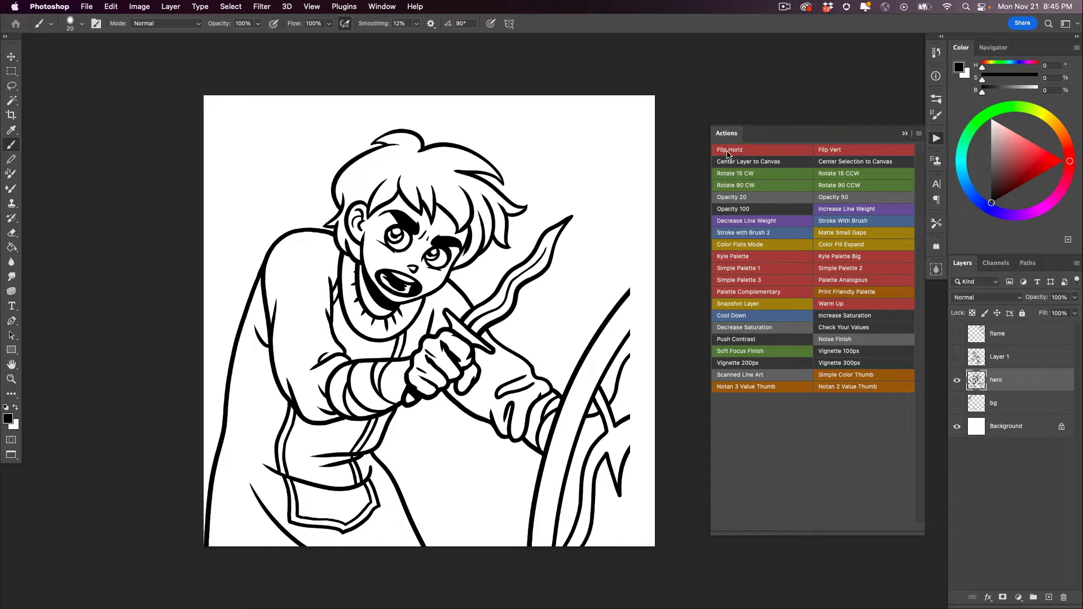
{"action": "left_click", "coordinate": [731, 151]}
{"action": "left_click", "coordinate": [830, 149]}
{"action": "left_click", "coordinate": [828, 150]}
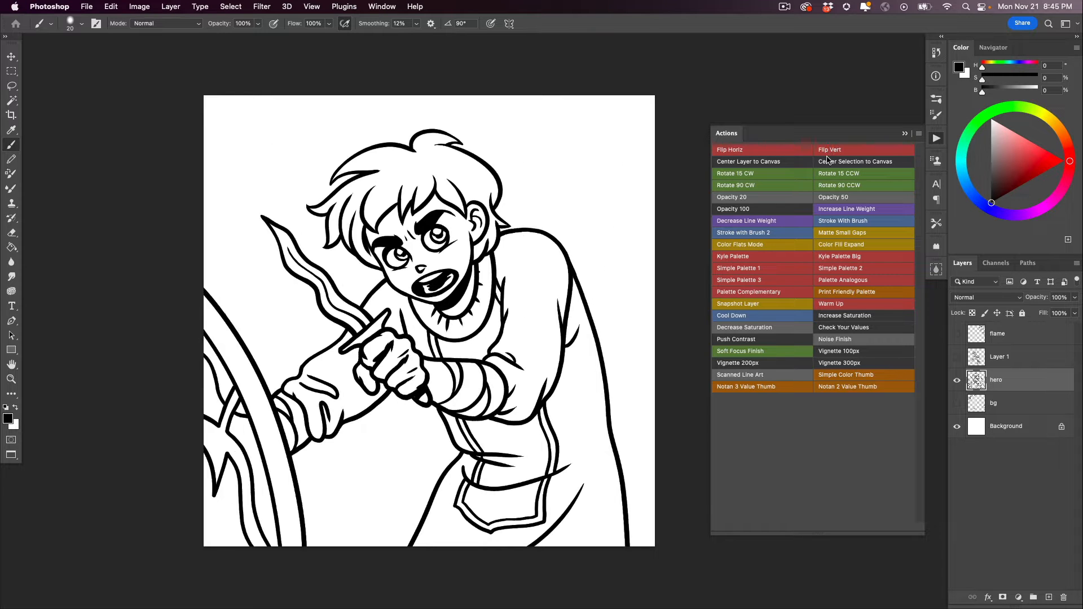
- Try centering the hero layer and a lassoed selection of the dagger and hand on the canvas, undoing each
{"action": "left_click", "coordinate": [732, 164]}
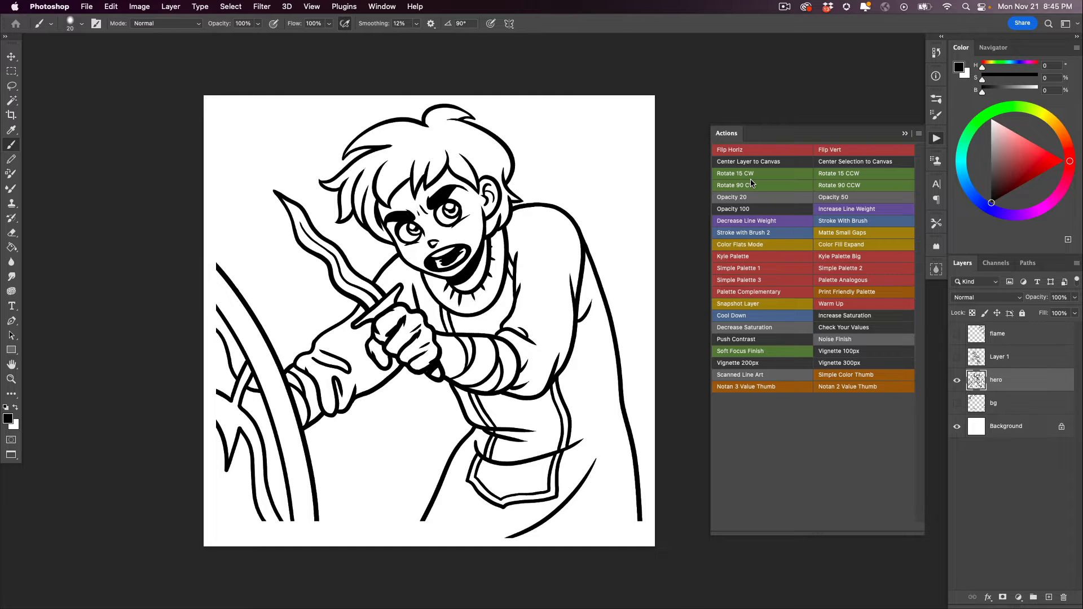
{"action": "left_click", "coordinate": [750, 179]}
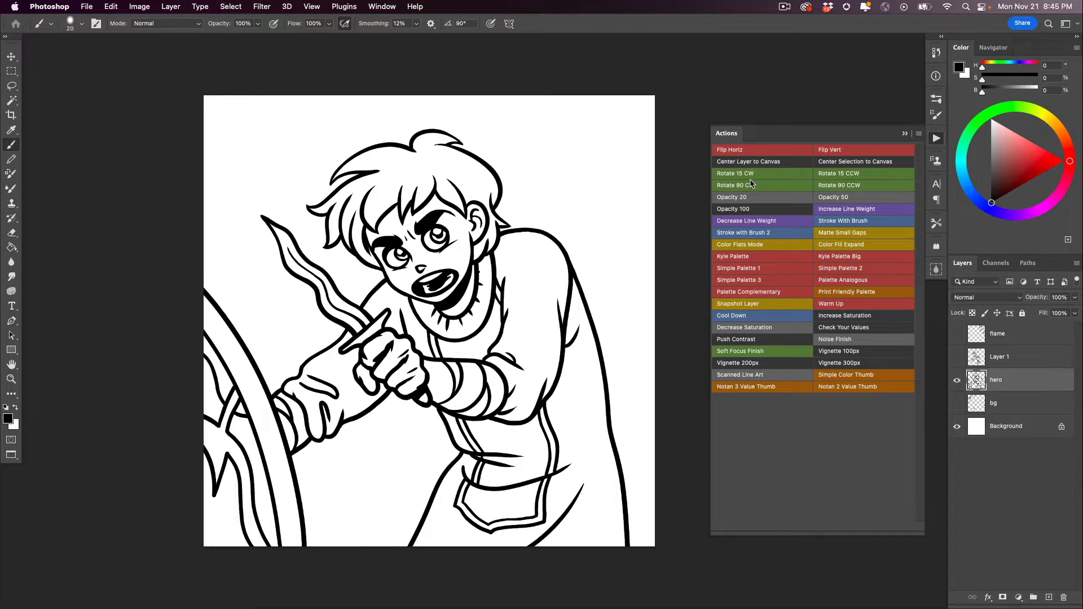
{"action": "key", "text": "l"}
{"action": "mouse_move", "coordinate": [416, 330]}
{"action": "left_mouse_down"}
{"action": "mouse_move", "coordinate": [254, 207]}
{"action": "mouse_move", "coordinate": [287, 297]}
{"action": "mouse_move", "coordinate": [400, 426]}
{"action": "mouse_move", "coordinate": [442, 353]}
{"action": "left_mouse_up"}
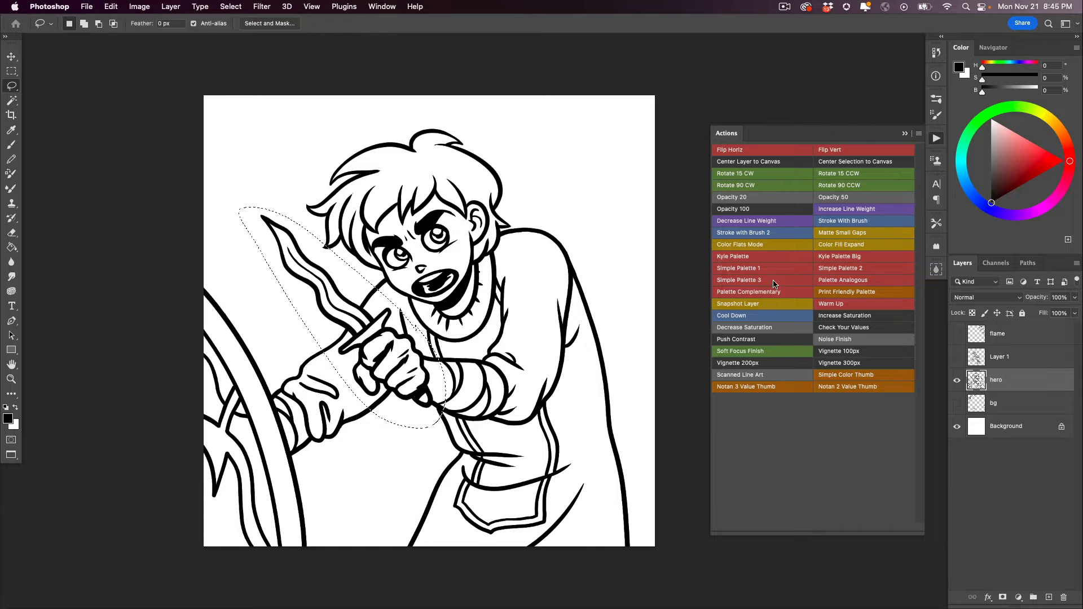
{"action": "left_click", "coordinate": [840, 164]}
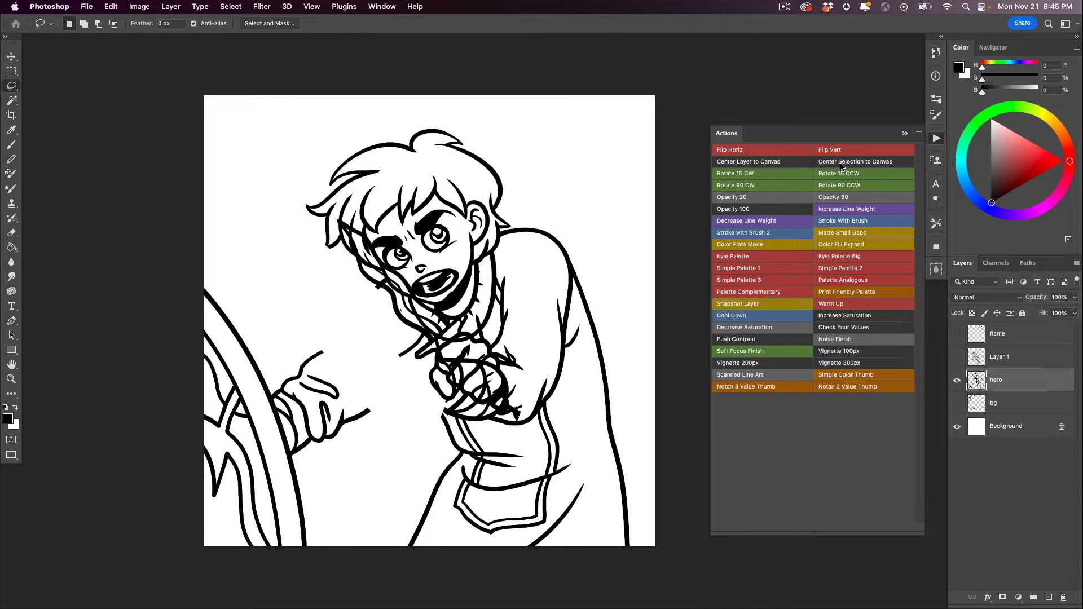
{"action": "key", "text": "super+z"}
{"action": "key", "text": "super+z"}
{"action": "key", "text": "super+z"}
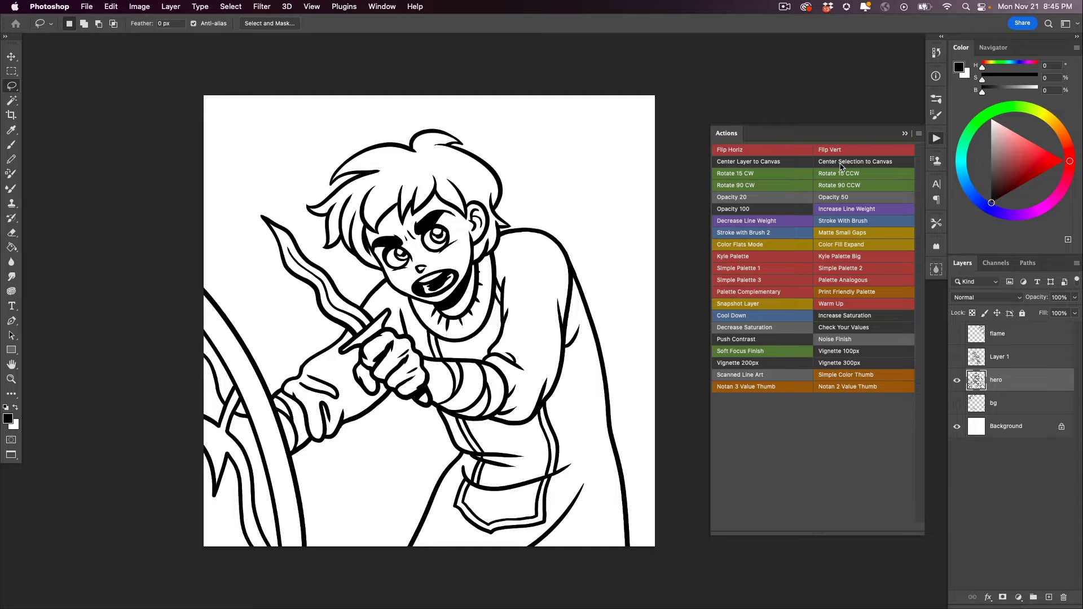
- Rotate the hero layer clockwise in repeated 15-degree steps and back, and by 90 degrees clockwise and back
{"action": "left_click", "coordinate": [730, 174]}
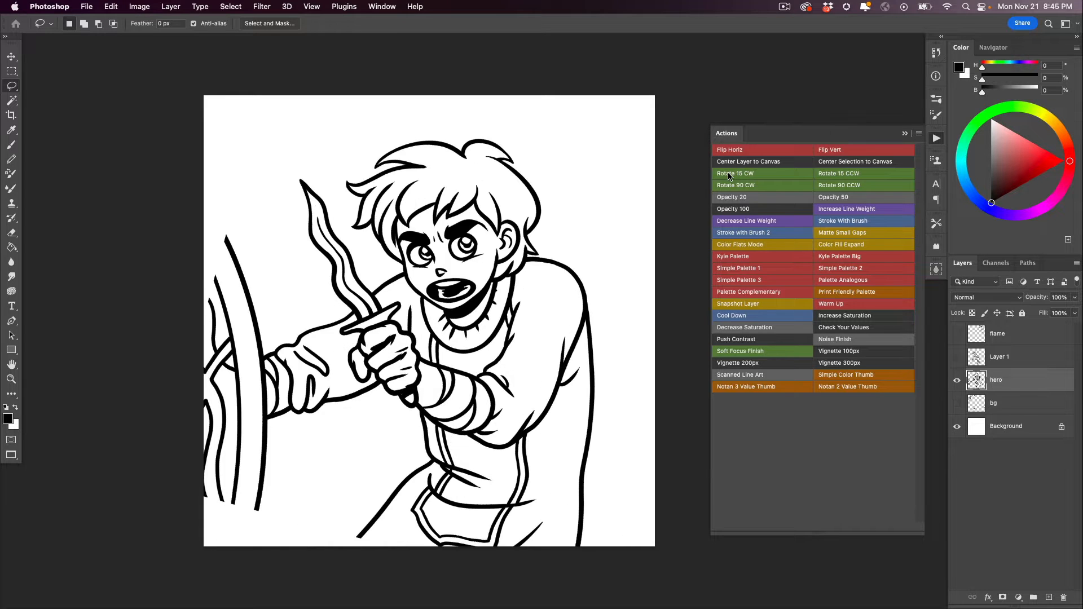
{"action": "left_click", "coordinate": [728, 176]}
{"action": "left_click", "coordinate": [728, 177]}
{"action": "left_click", "coordinate": [727, 177]}
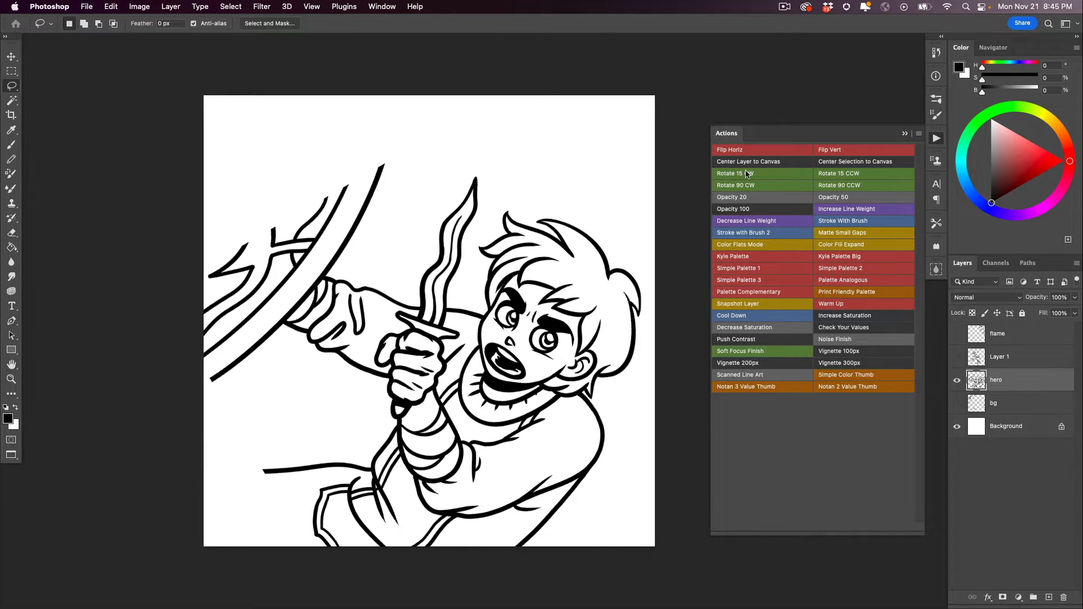
{"action": "left_click", "coordinate": [831, 176]}
{"action": "left_click", "coordinate": [831, 177]}
{"action": "left_click", "coordinate": [831, 177]}
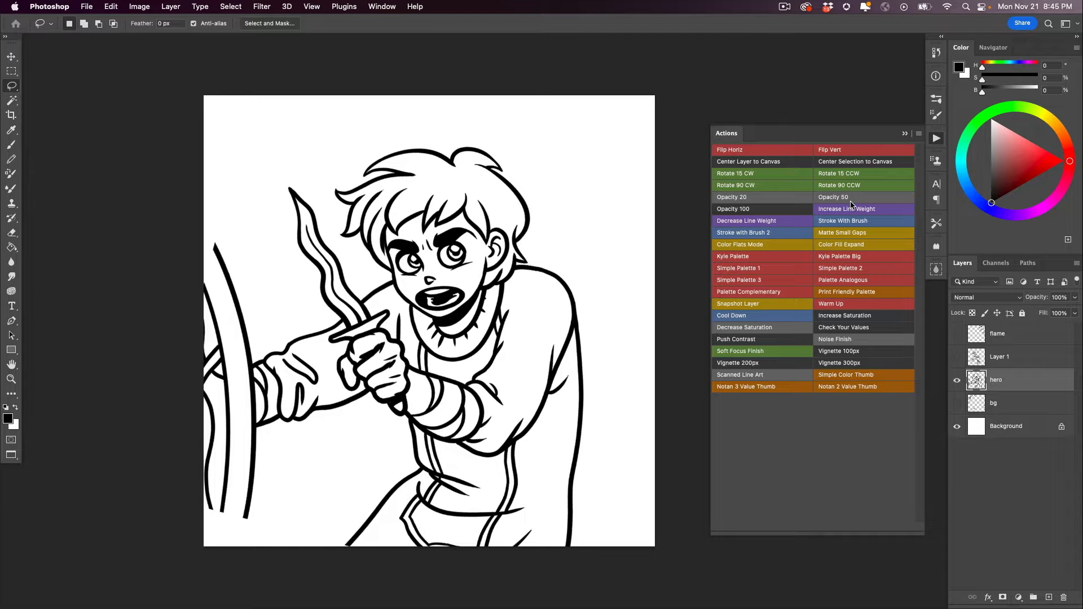
{"action": "left_click", "coordinate": [833, 176]}
{"action": "left_click", "coordinate": [734, 186]}
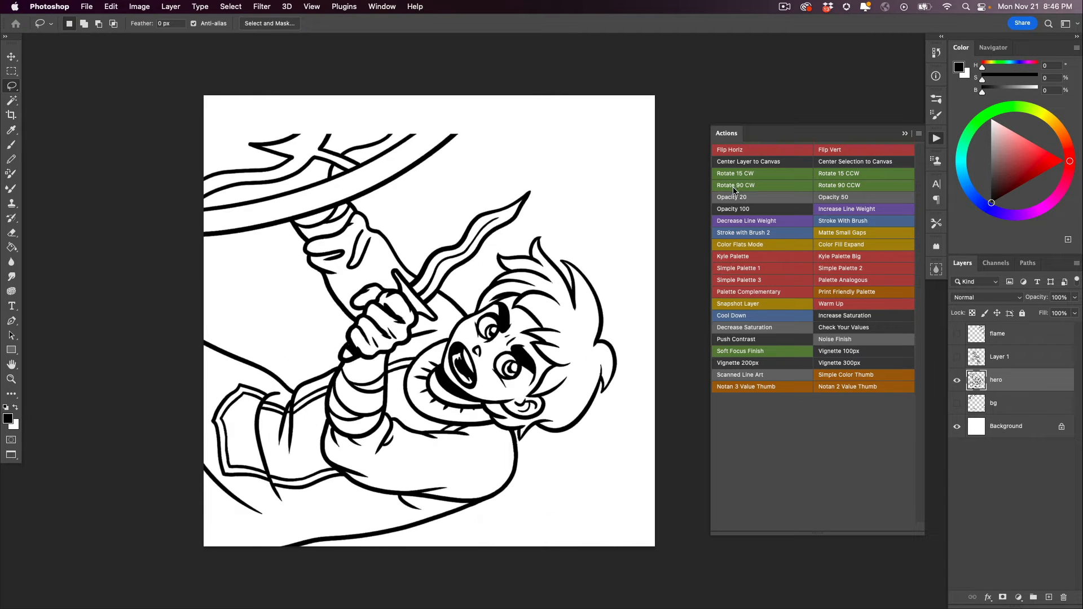
{"action": "left_click", "coordinate": [835, 186]}
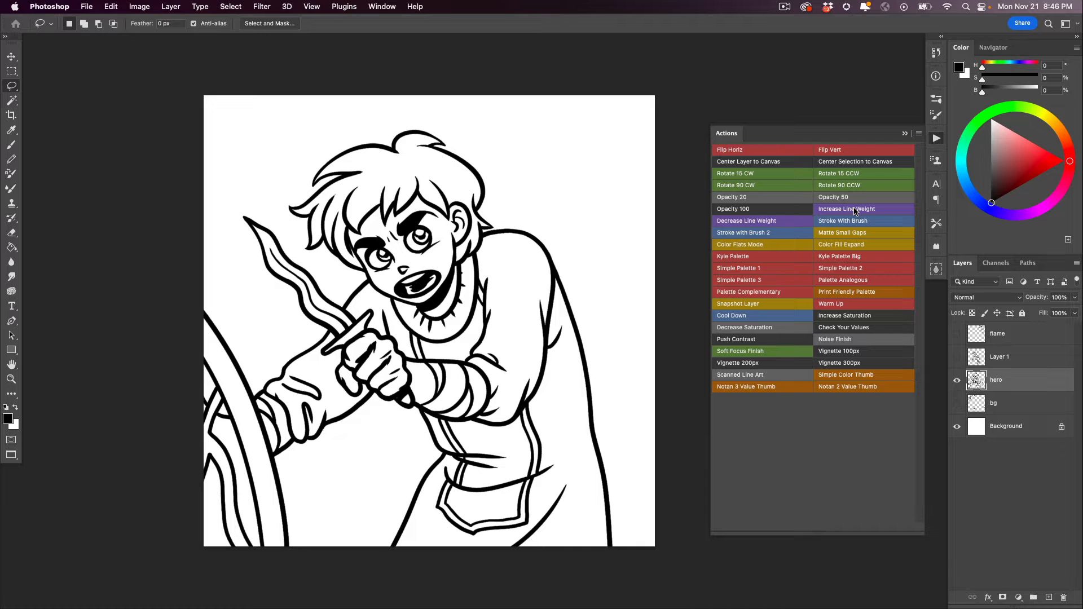
- Run the opacity actions on the hero layer, setting it to 20%, 50%, and back to 100%
{"action": "left_click", "coordinate": [735, 201]}
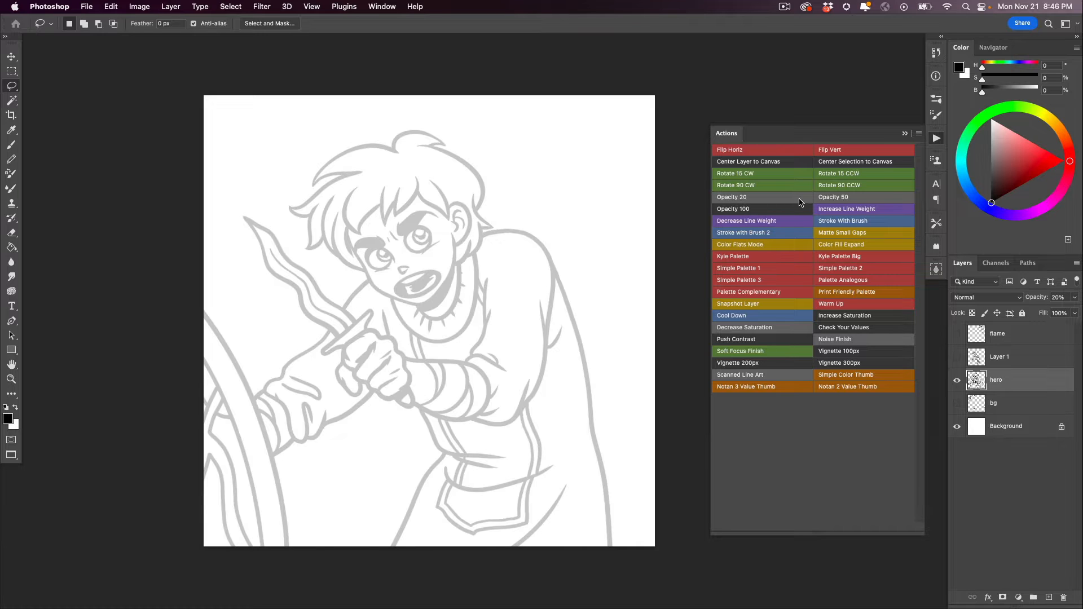
{"action": "left_click", "coordinate": [828, 197]}
{"action": "left_click", "coordinate": [753, 209]}
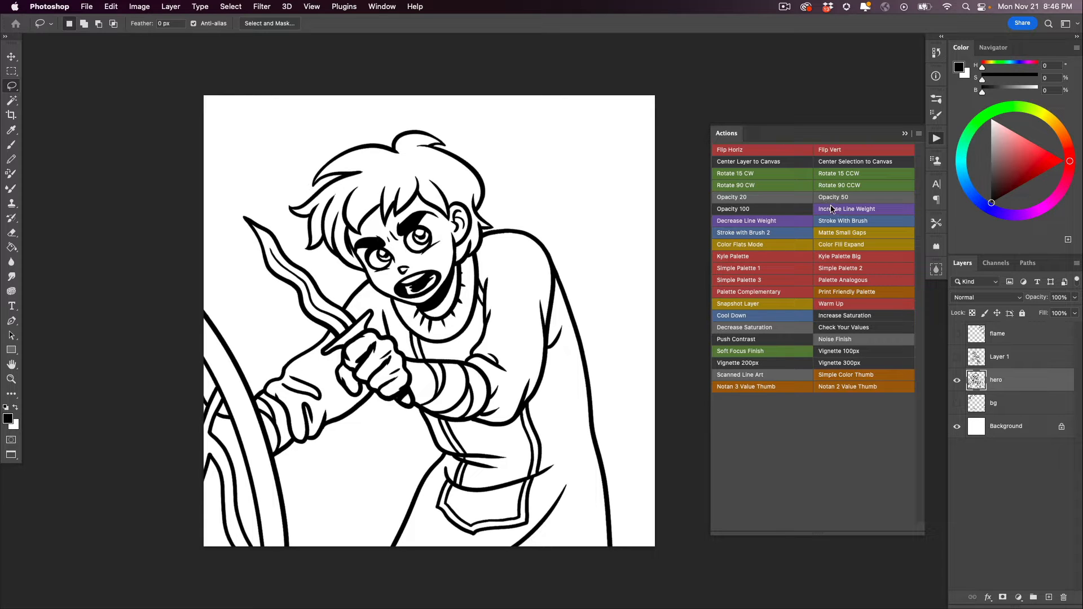
- Run Decrease Line Weight on the hero layer, view the thin-line copy alone, then delete it and show the hero layer
{"action": "left_click", "coordinate": [732, 221]}
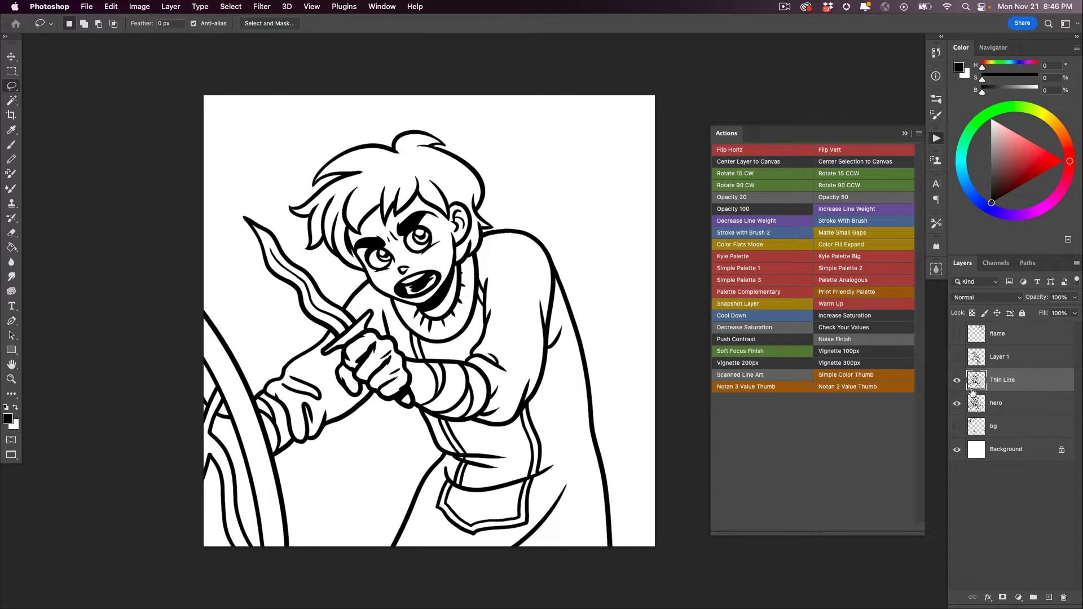
{"action": "left_click", "coordinate": [956, 404]}
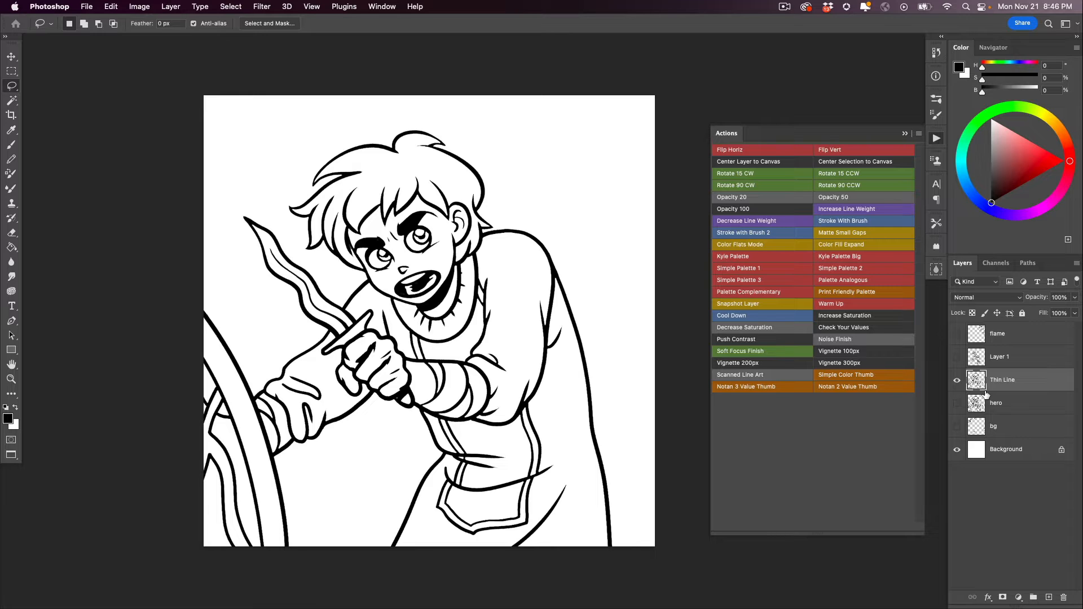
{"action": "key", "text": "Delete"}
{"action": "left_click", "coordinate": [957, 381]}
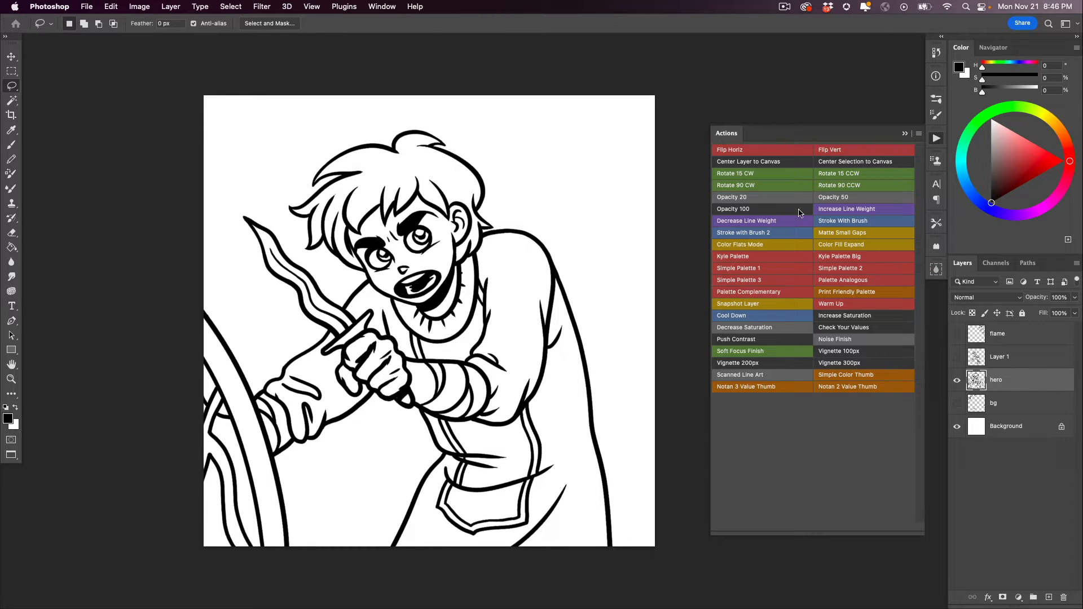
- Run Increase Line Weight on the hero layer, compare the heavy-line copy with the original, and delete the copy
{"action": "left_click", "coordinate": [835, 212]}
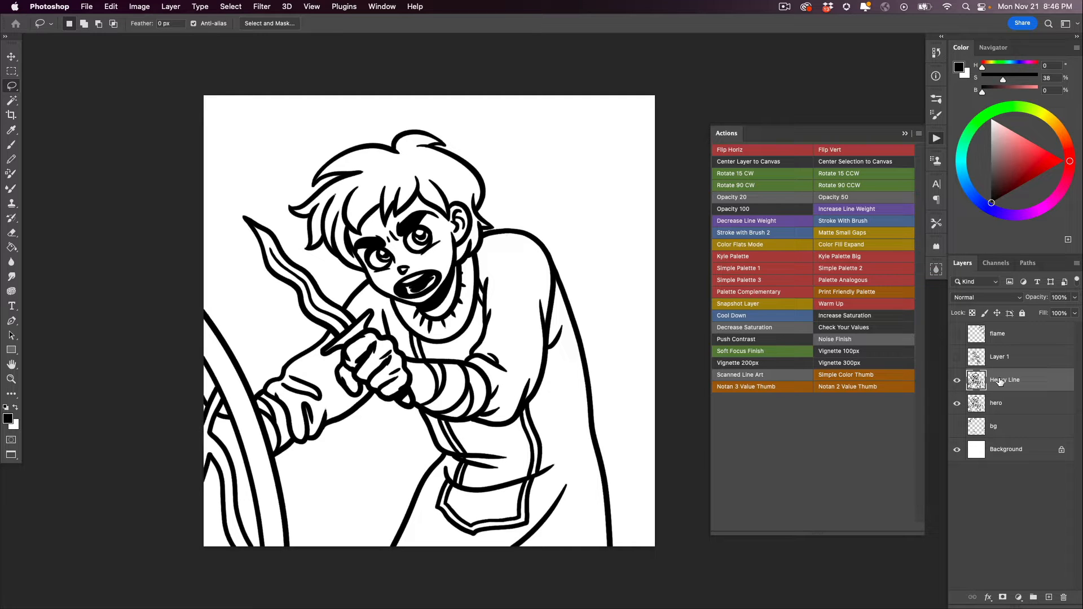
{"action": "left_click", "coordinate": [956, 402]}
{"action": "key", "text": "Delete"}
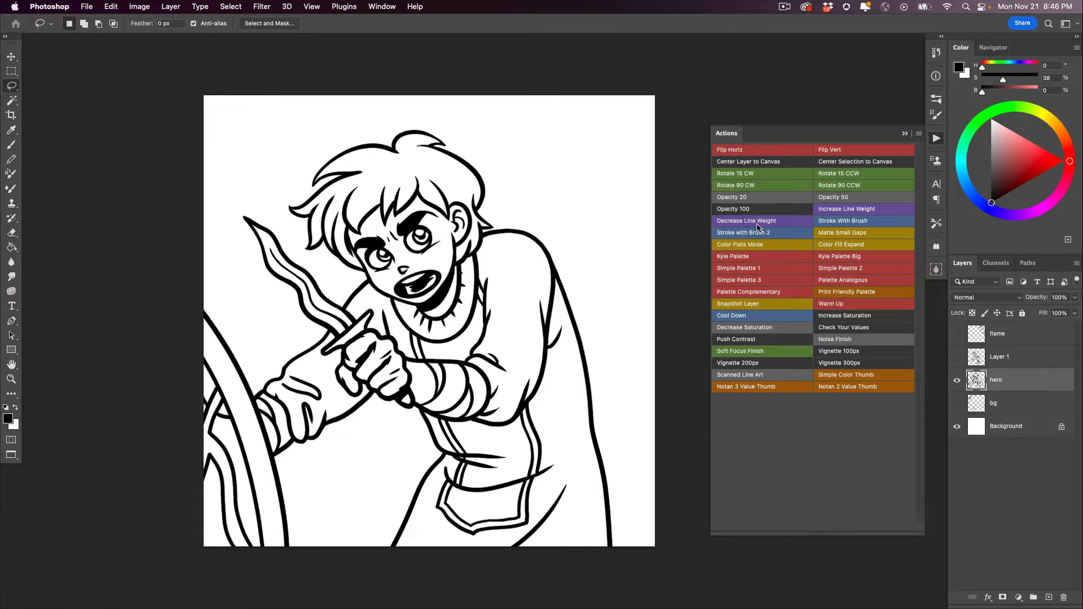
- Run the Color Flats Mode action to set up a flats layer beneath the hero line art
{"action": "left_click", "coordinate": [741, 248]}
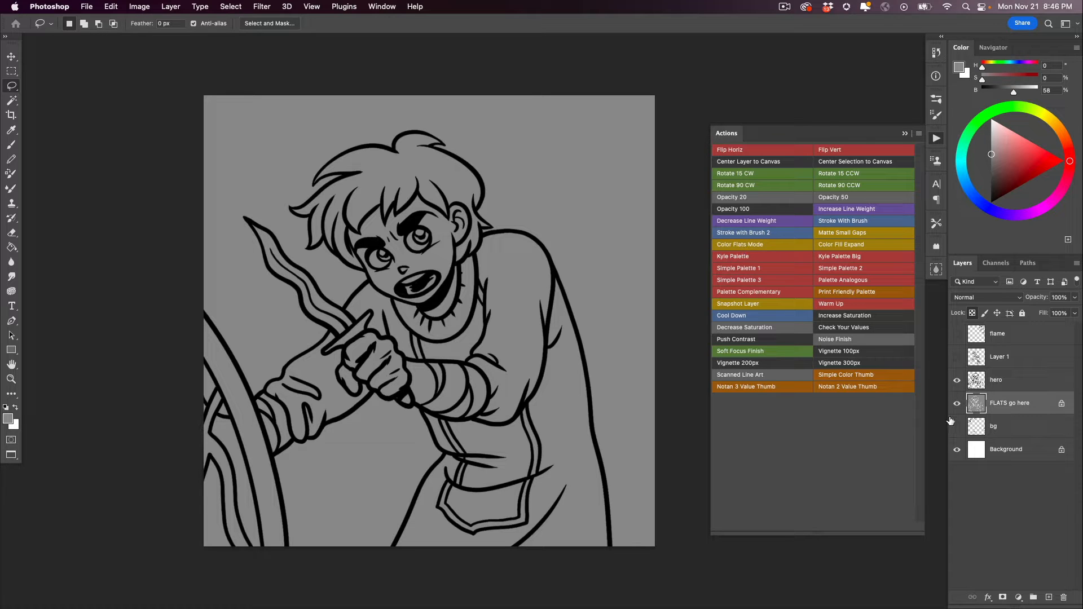
- Hide the hero line art and examine the edges of the white lines on the FLATS go here layer up close
{"action": "left_click", "coordinate": [957, 382]}
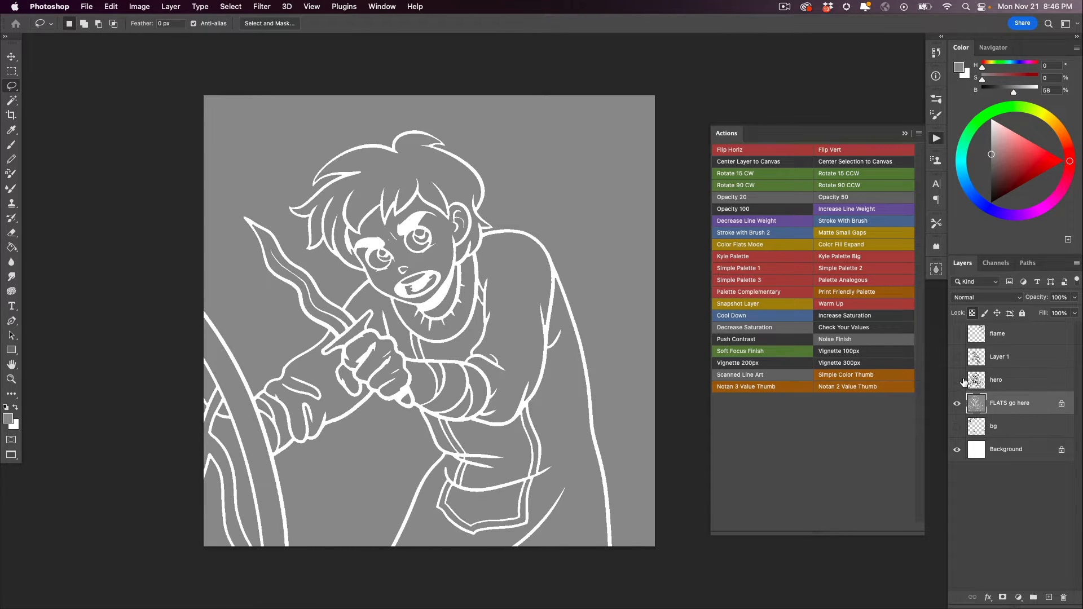
{"action": "left_click", "coordinate": [430, 445]}
{"action": "left_click", "coordinate": [430, 446]}
{"action": "left_click", "coordinate": [436, 431], "text": "super"}
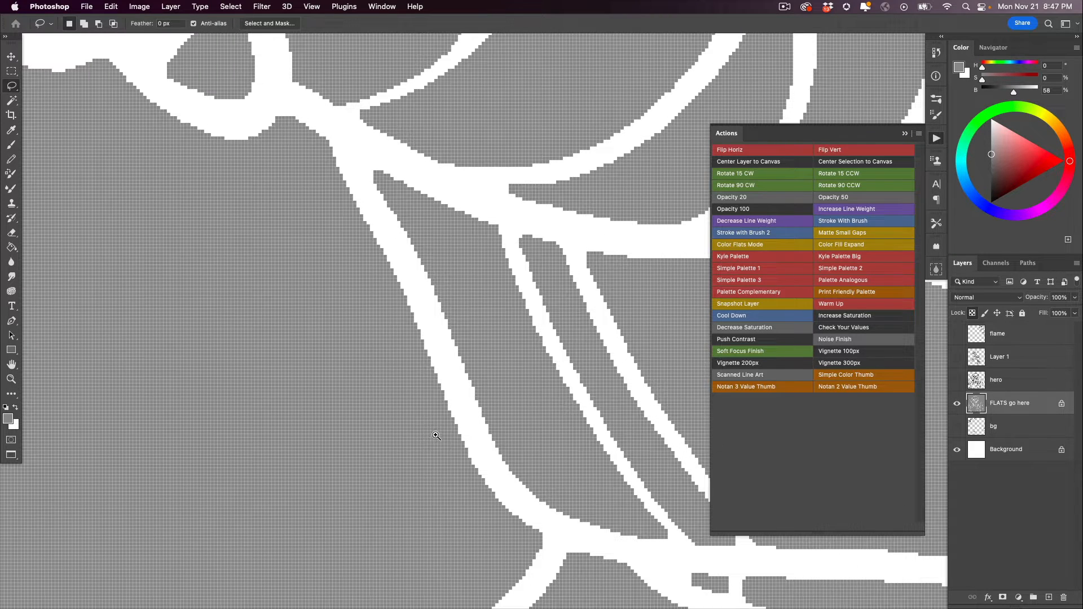
{"action": "left_click", "coordinate": [435, 435], "text": "alt+super"}
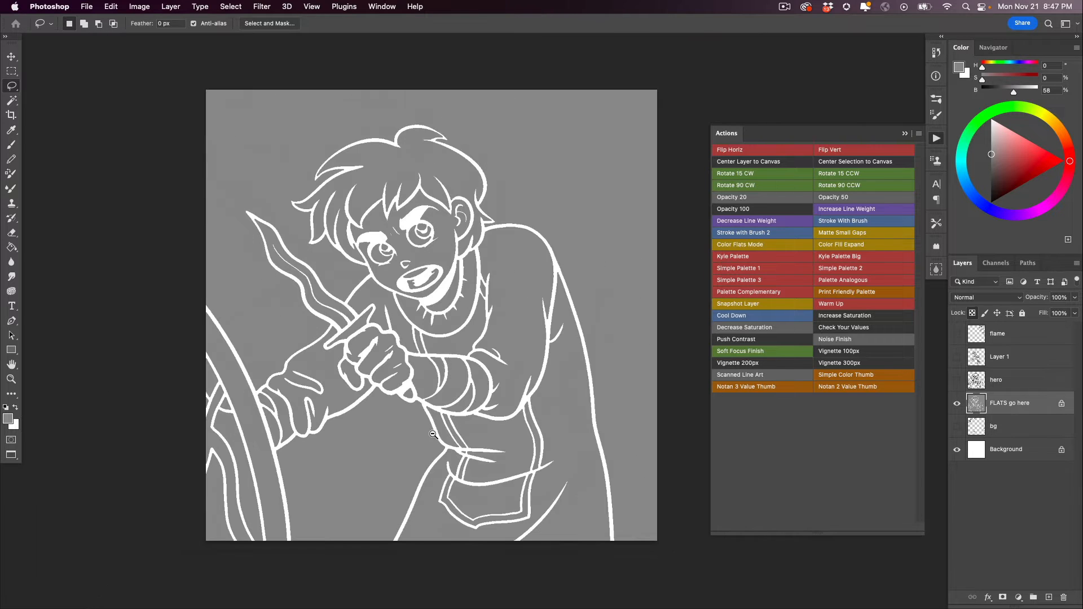
- Switch to the Paint Bucket and set the foreground color to olive yellow, H 62, S 72, B 73
{"action": "key", "text": "g"}
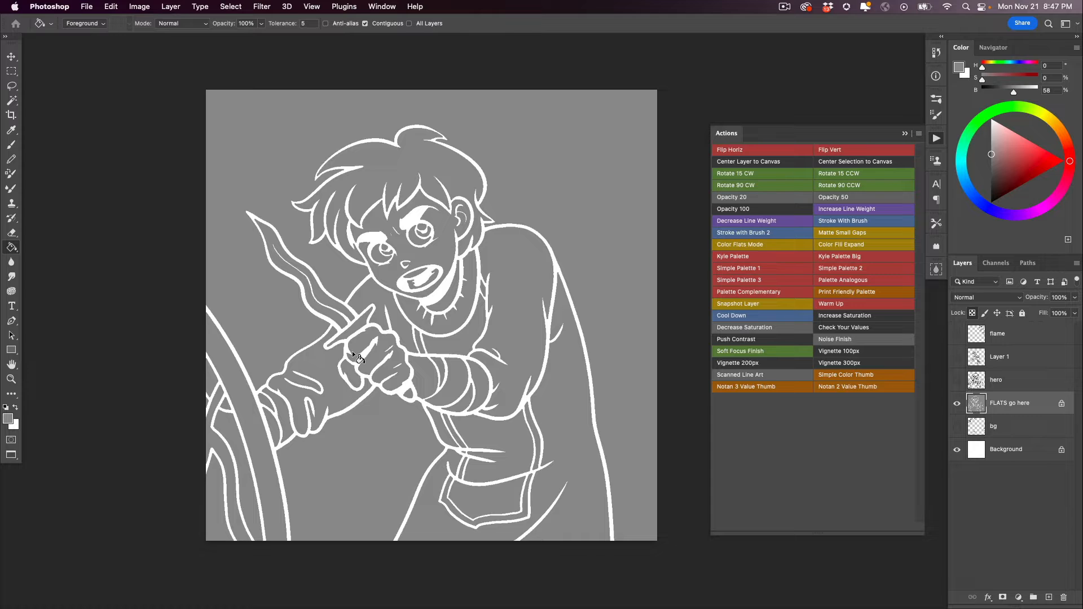
{"action": "left_click", "coordinate": [1047, 117]}
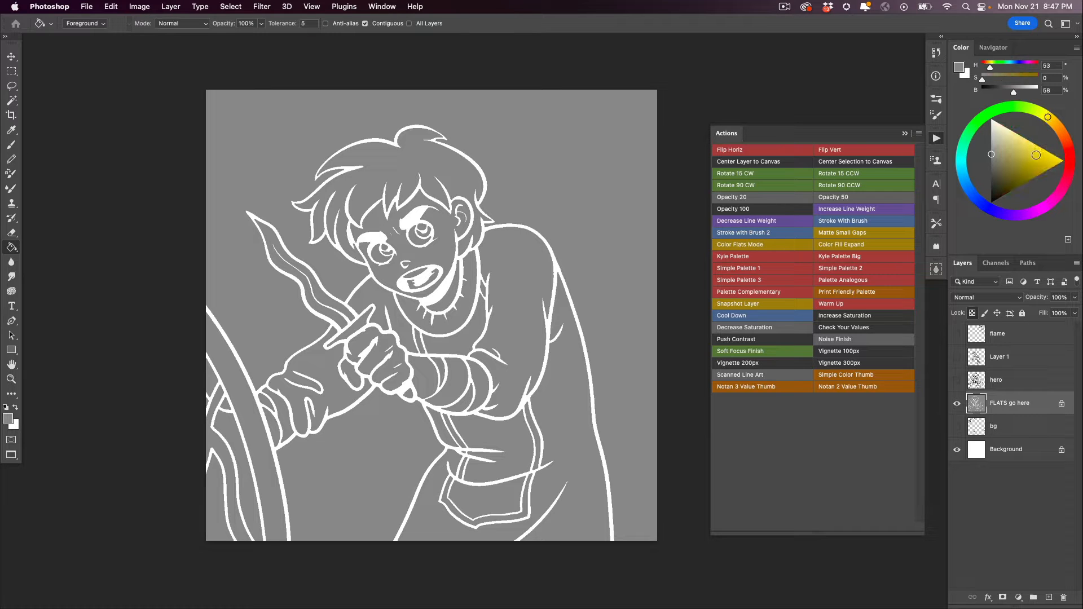
{"action": "left_click", "coordinate": [1036, 155]}
{"action": "left_click", "coordinate": [1041, 112]}
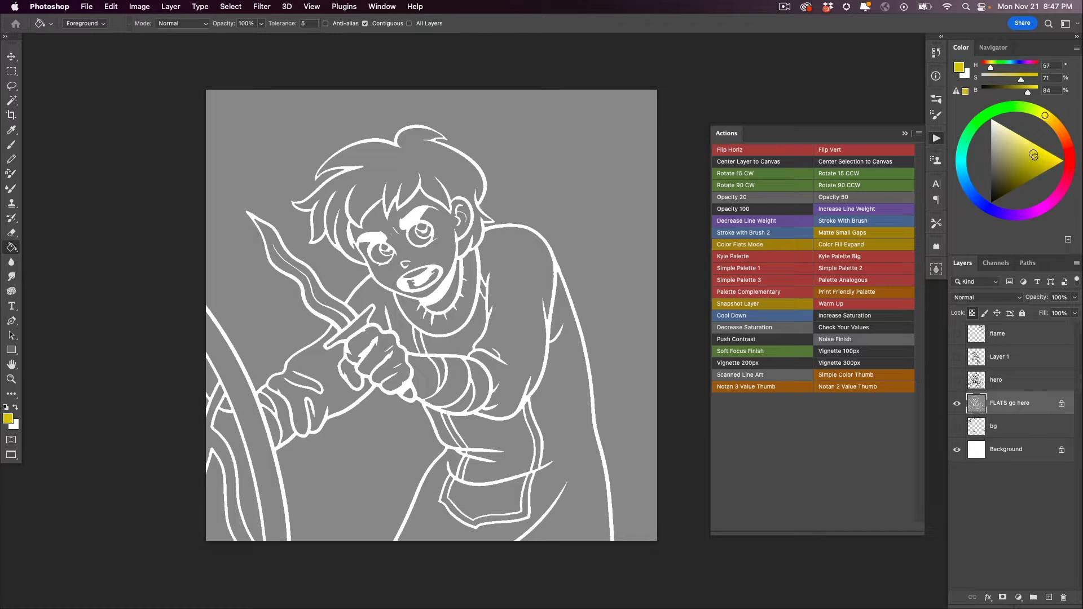
{"action": "left_click", "coordinate": [1030, 160]}
{"action": "left_click", "coordinate": [1029, 163]}
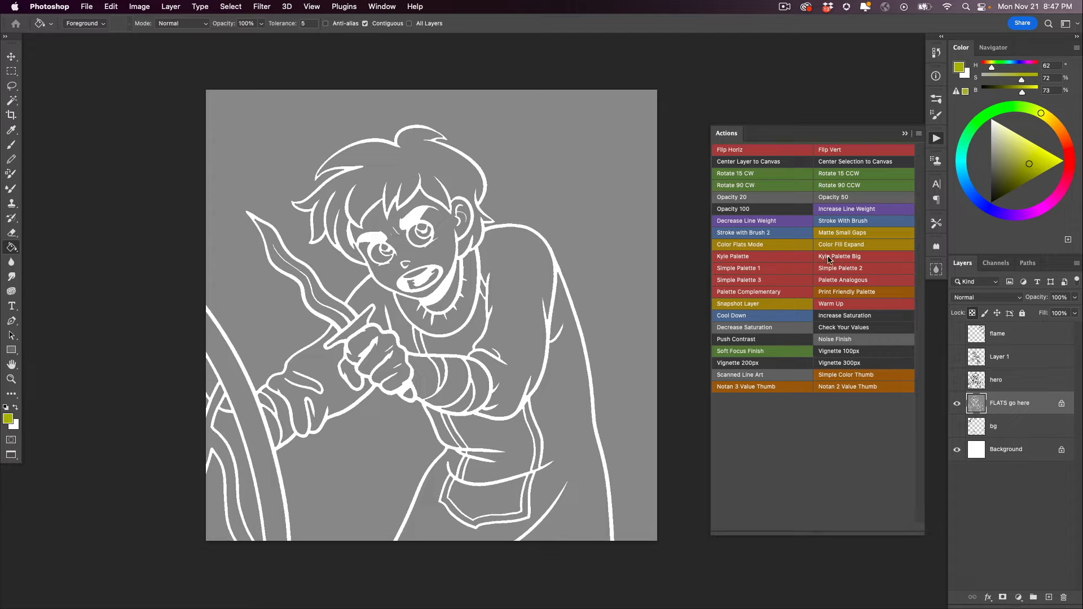
- Run the Kyle Palette action and move the generated swatches into the canvas's upper-right corner
{"action": "left_click", "coordinate": [771, 259]}
{"action": "key", "text": "v"}
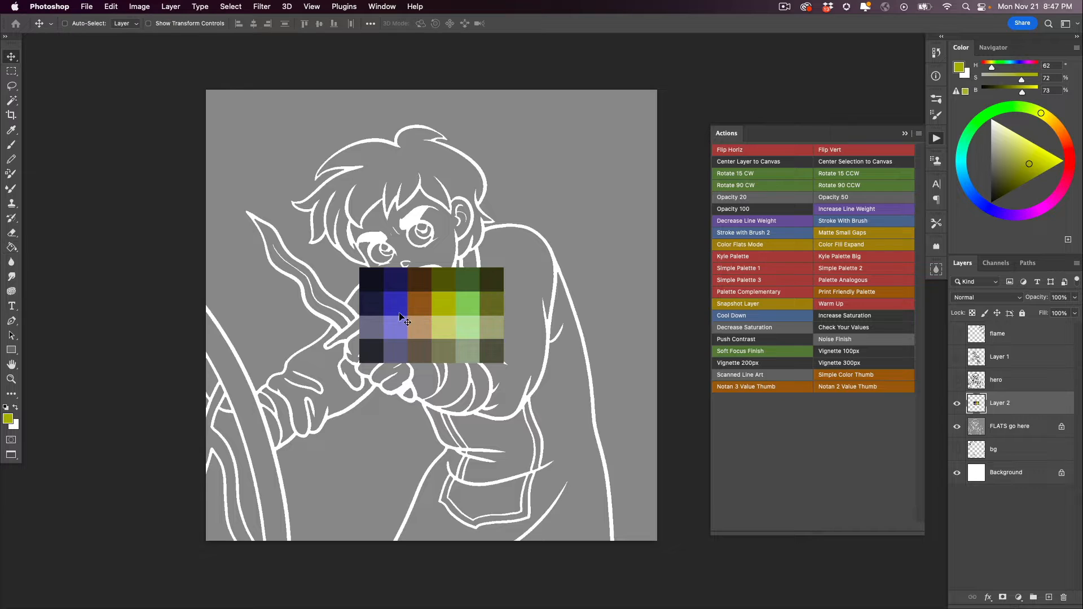
{"action": "mouse_move", "coordinate": [394, 325]}
{"action": "left_mouse_down"}
{"action": "mouse_move", "coordinate": [457, 286]}
{"action": "mouse_move", "coordinate": [547, 148]}
{"action": "left_mouse_up"}
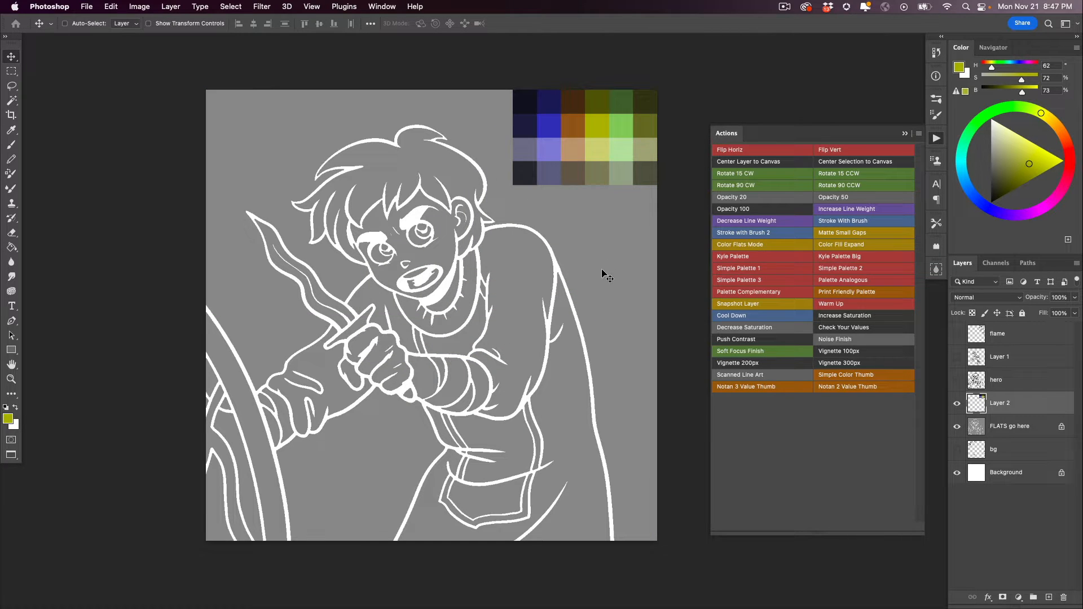
- Fill the robe and sleeves on the FLATS go here layer with the palette's light purple, and show the hero line art
{"action": "left_click", "coordinate": [976, 430]}
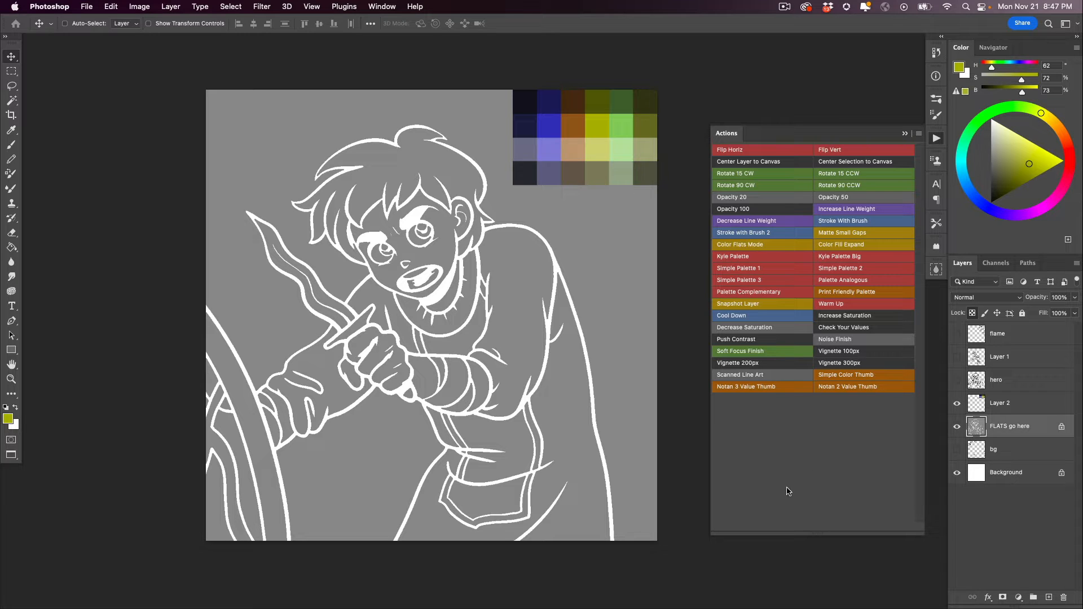
{"action": "key", "text": "g"}
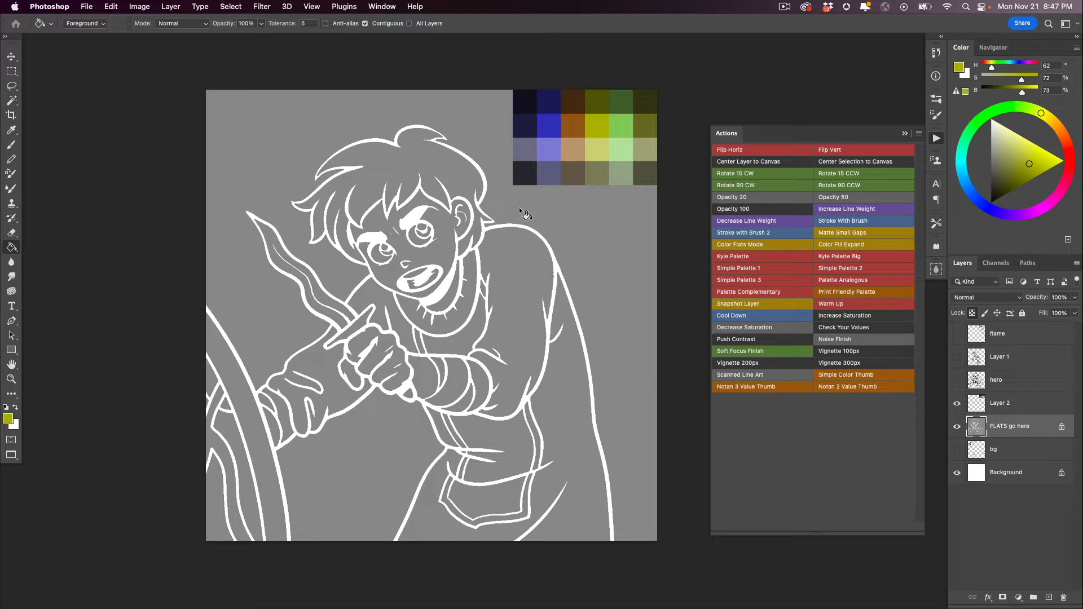
{"action": "left_click", "coordinate": [552, 146], "text": "alt"}
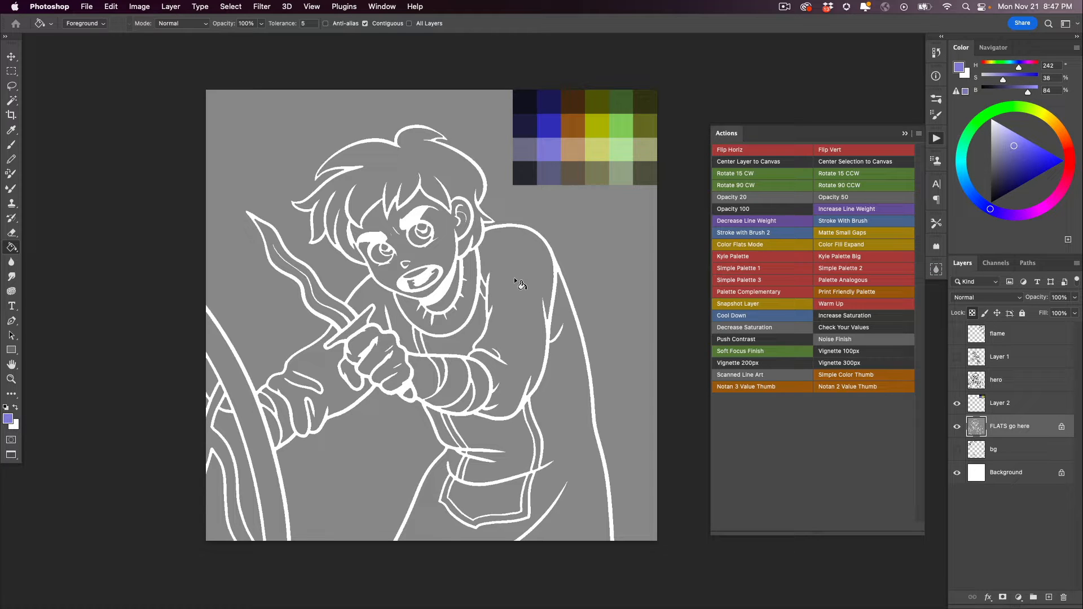
{"action": "left_click", "coordinate": [498, 291]}
{"action": "left_click", "coordinate": [567, 398]}
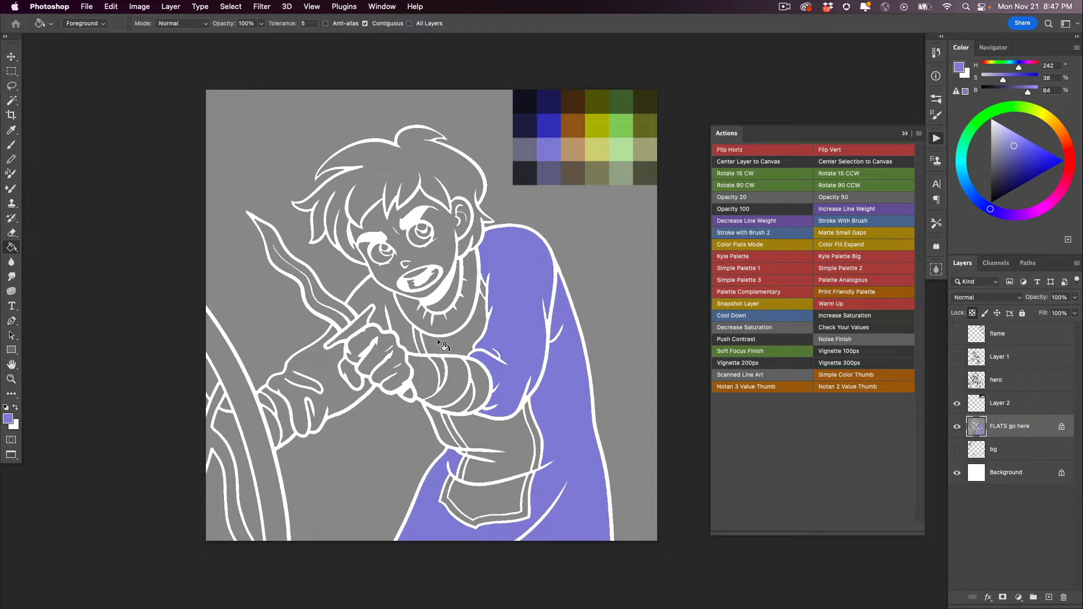
{"action": "left_click", "coordinate": [405, 329]}
{"action": "left_click", "coordinate": [442, 429]}
{"action": "left_click", "coordinate": [957, 379]}
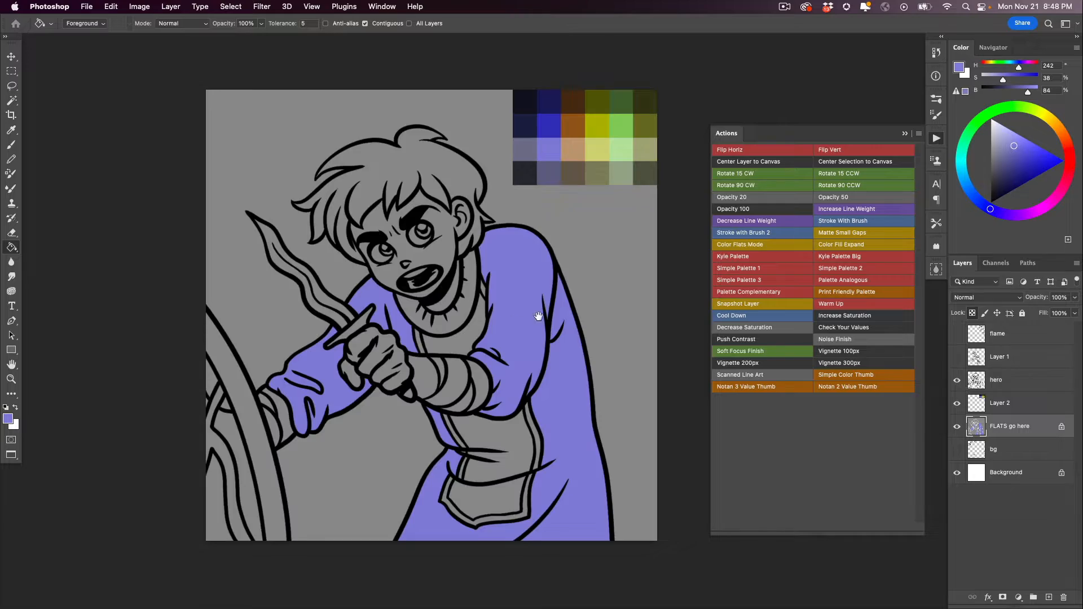
{"action": "mouse_move", "coordinate": [545, 313]}
{"action": "left_mouse_down"}
{"action": "mouse_move", "coordinate": [560, 322]}
{"action": "mouse_move", "coordinate": [532, 355]}
{"action": "mouse_move", "coordinate": [423, 424]}
{"action": "mouse_move", "coordinate": [407, 396]}
{"action": "left_mouse_up"}
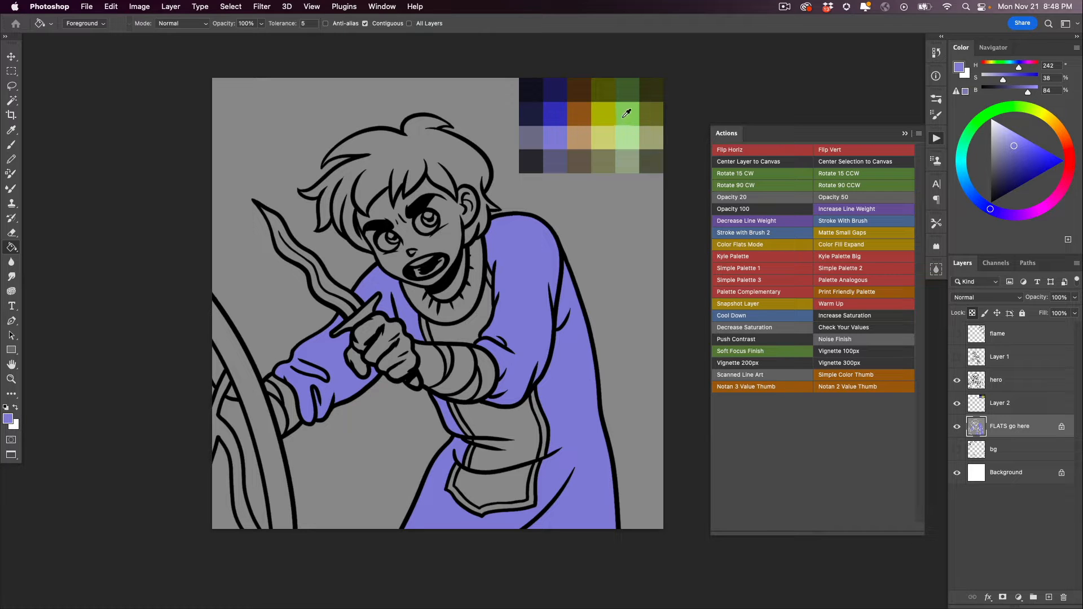
- Fill the character's face, neck and hand with the palette's light tan
{"action": "left_click", "coordinate": [581, 108], "text": "alt"}
{"action": "left_click", "coordinate": [448, 248]}
{"action": "left_click", "coordinate": [458, 288]}
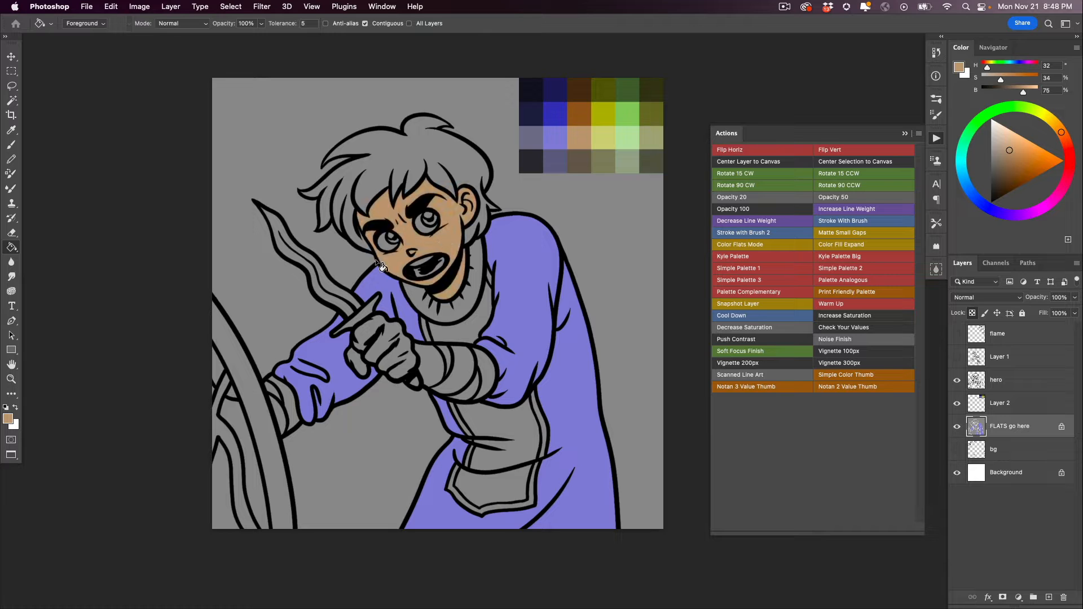
{"action": "left_click", "coordinate": [361, 359]}
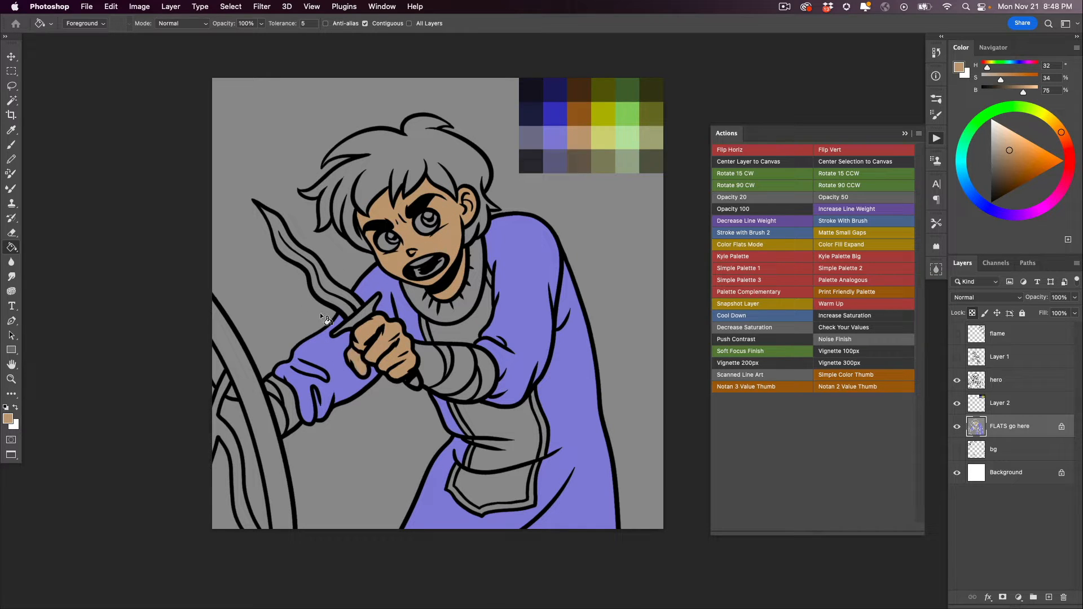
- Fill the dagger's handle end with brown, its crossguard with pale yellow and its blade with gray-purple from the palette
{"action": "left_click", "coordinate": [574, 115], "text": "alt"}
{"action": "left_click", "coordinate": [415, 380]}
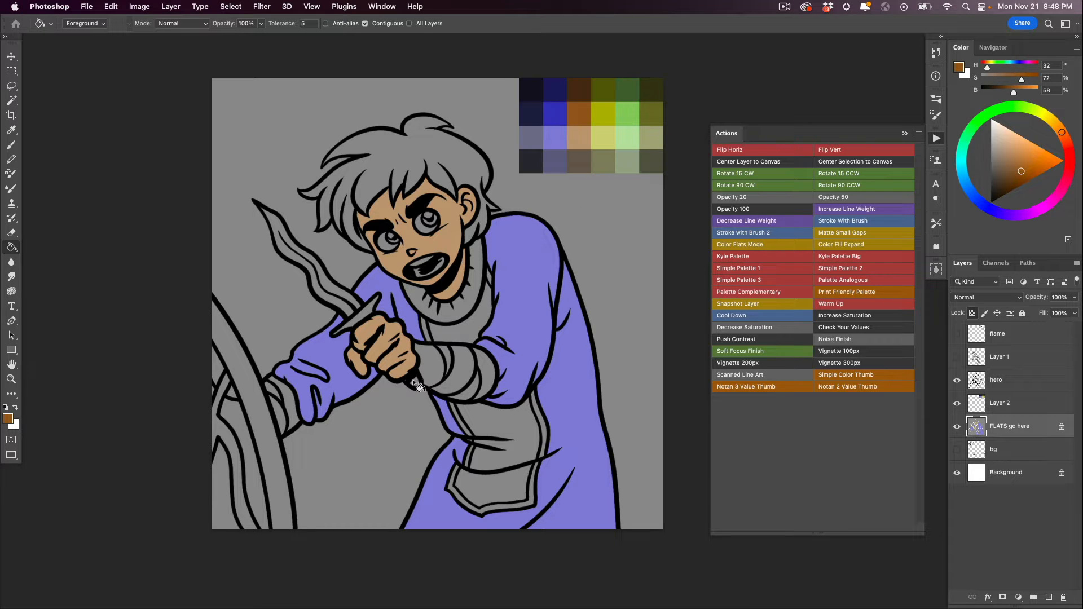
{"action": "left_click", "coordinate": [604, 139], "text": "alt"}
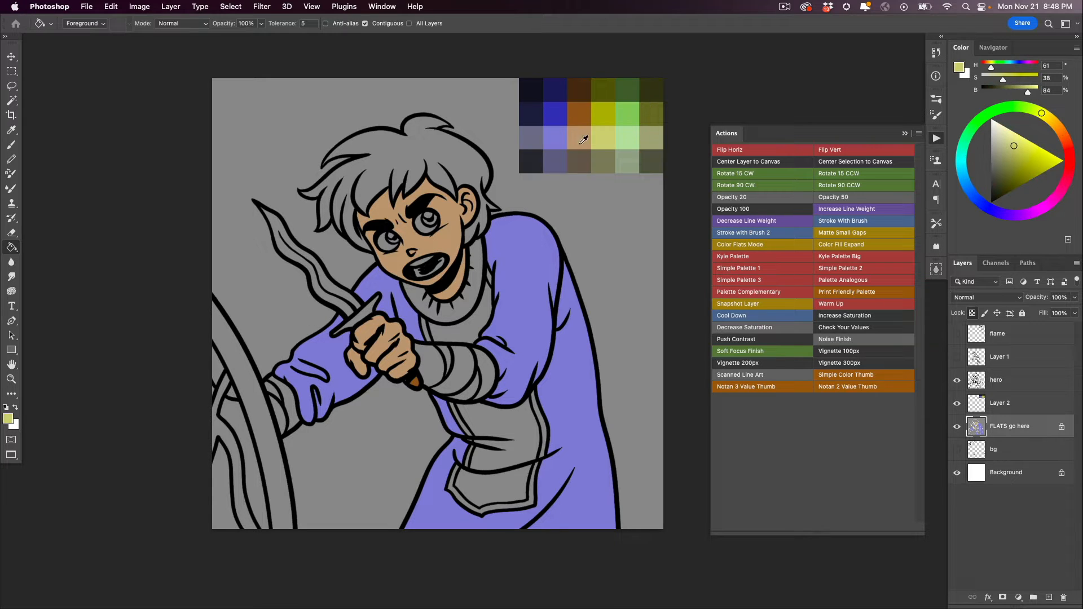
{"action": "left_click", "coordinate": [358, 314]}
{"action": "left_click", "coordinate": [533, 136], "text": "alt"}
{"action": "left_click", "coordinate": [338, 287]}
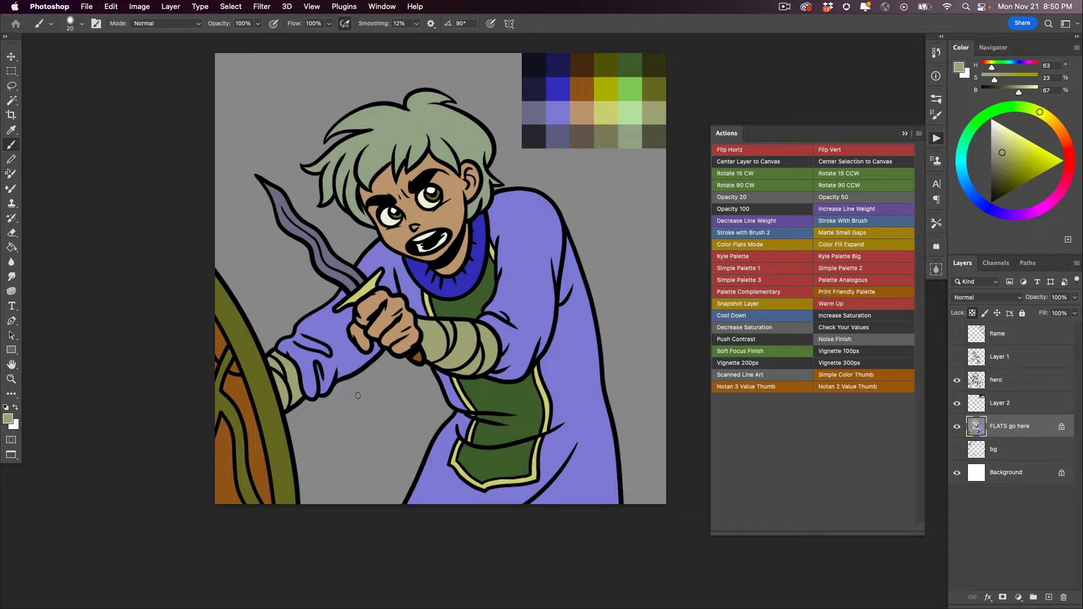
- Hide the hero line art and run Color Fill Expand twice on the flats to close the white line gaps
{"action": "left_click", "coordinate": [954, 381]}
{"action": "left_click", "coordinate": [954, 381]}
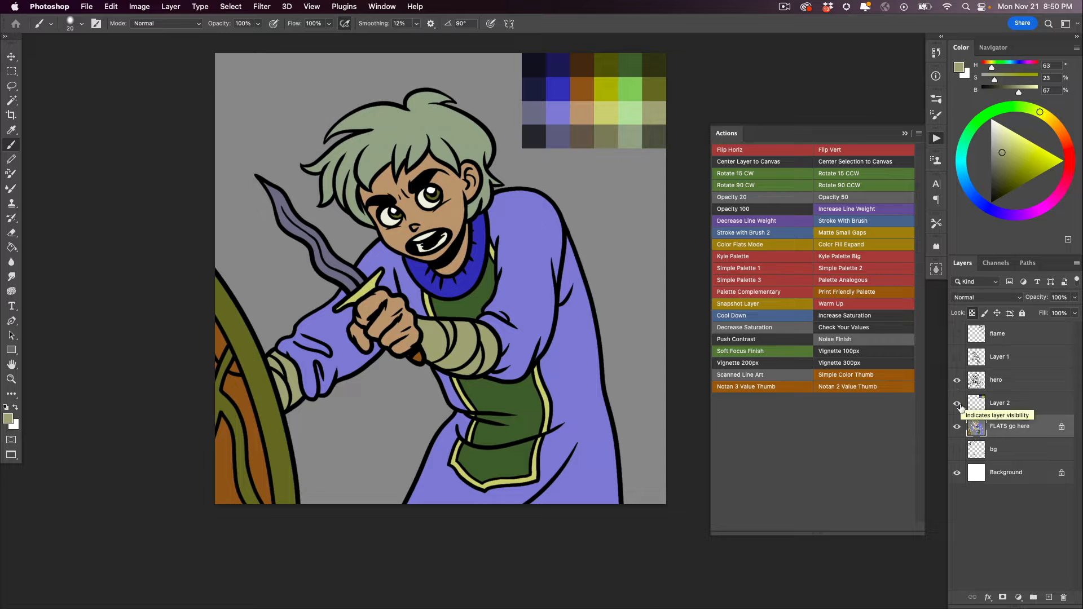
{"action": "left_click", "coordinate": [957, 382]}
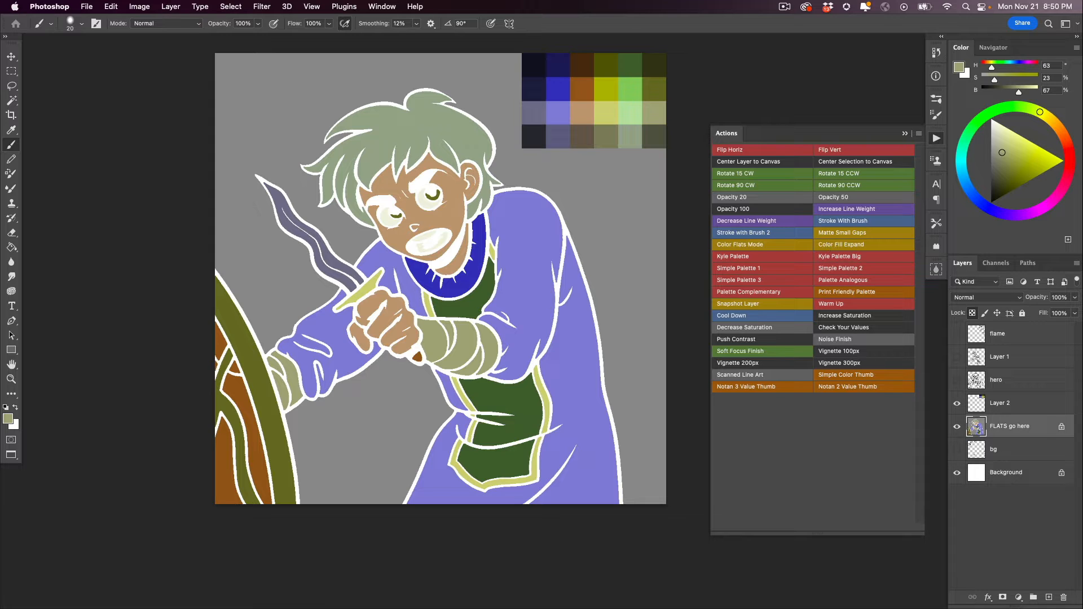
{"action": "left_click", "coordinate": [825, 245]}
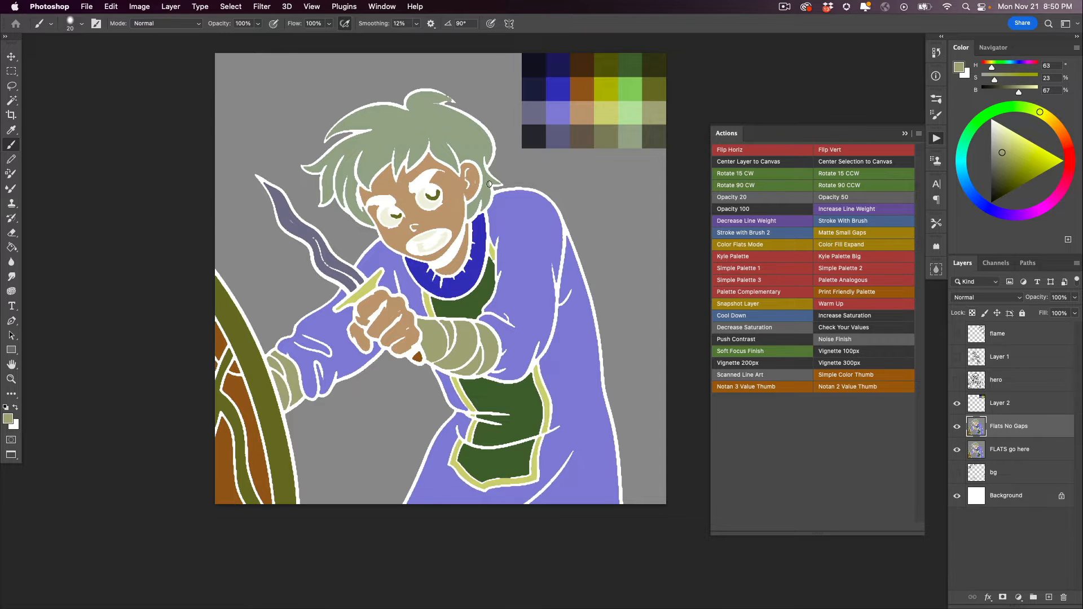
{"action": "left_click", "coordinate": [828, 243]}
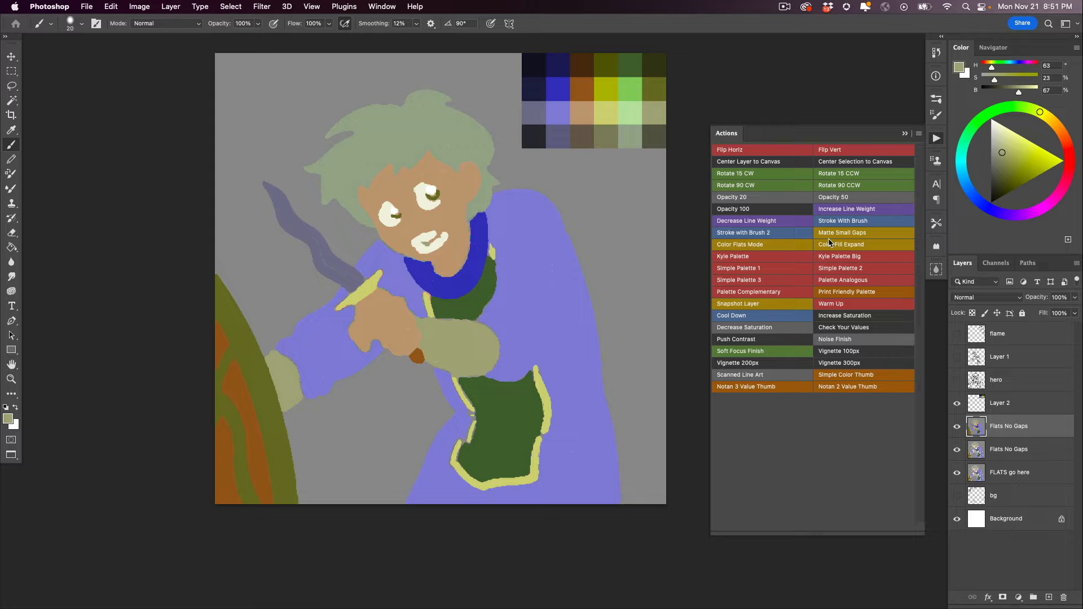
- Check the expanded fills around the collar with the hero line art on and off, then merge the two Flats No Gaps layers
{"action": "left_click", "coordinate": [956, 379]}
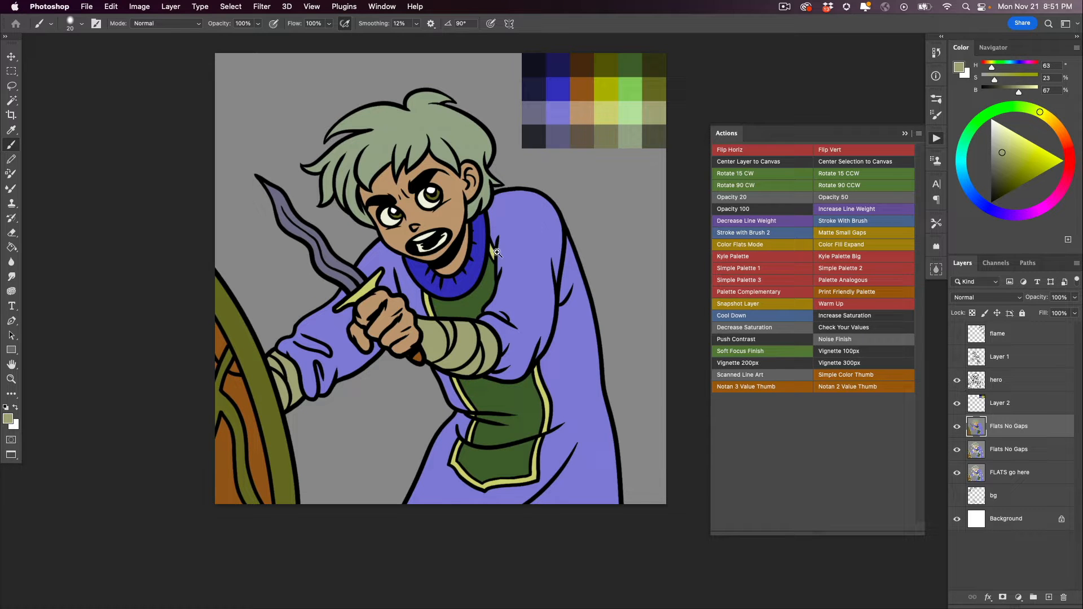
{"action": "left_click", "coordinate": [502, 275], "text": "super"}
{"action": "left_click", "coordinate": [479, 301], "text": "super"}
{"action": "left_click", "coordinate": [477, 302], "text": "super"}
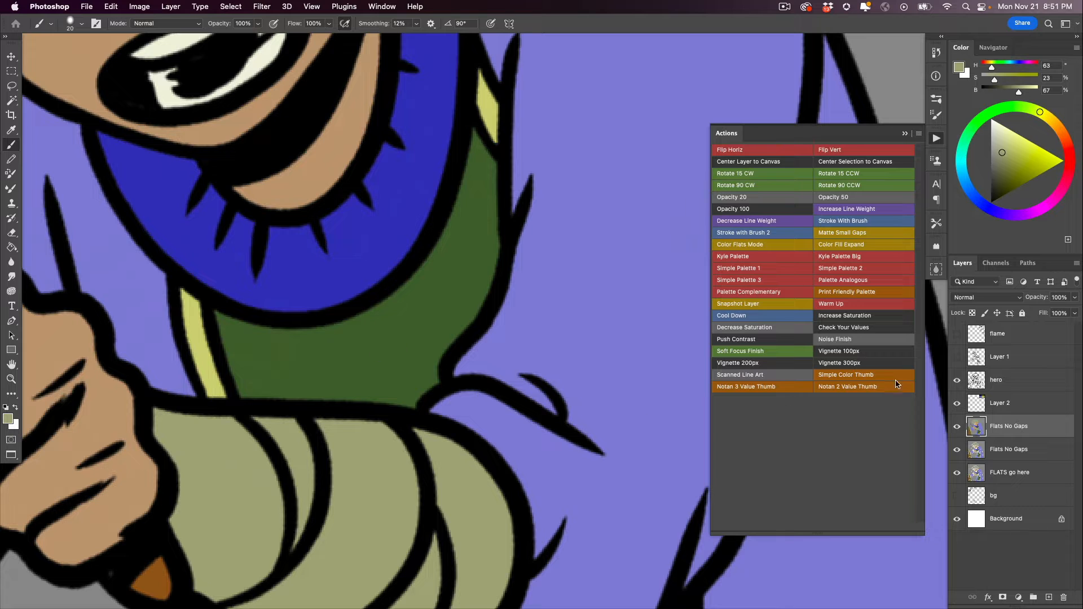
{"action": "left_click", "coordinate": [956, 382]}
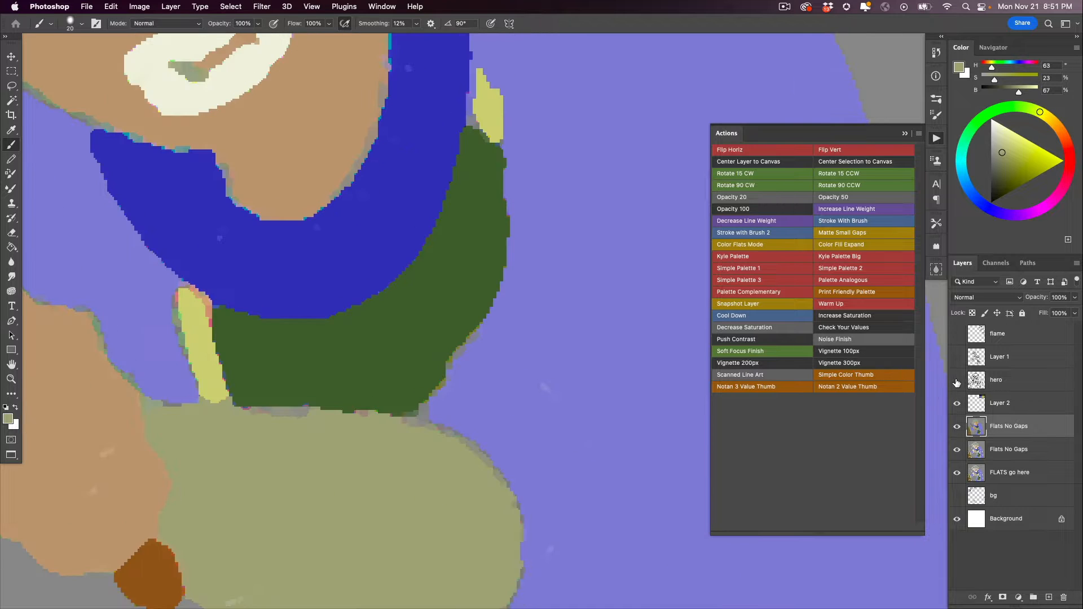
{"action": "left_click", "coordinate": [956, 381]}
{"action": "left_click", "coordinate": [956, 381]}
{"action": "left_click", "coordinate": [956, 382]}
{"action": "left_click", "coordinate": [956, 382]}
{"action": "left_click", "coordinate": [956, 382]}
{"action": "mouse_move", "coordinate": [419, 478]}
{"action": "left_mouse_down"}
{"action": "mouse_move", "coordinate": [339, 482]}
{"action": "mouse_move", "coordinate": [362, 357]}
{"action": "left_mouse_up"}
{"action": "key", "text": "super+e"}
- Refill the robe and both sleeves with the palette's dark green on the Flats No Gaps layer
{"action": "key", "text": "g"}
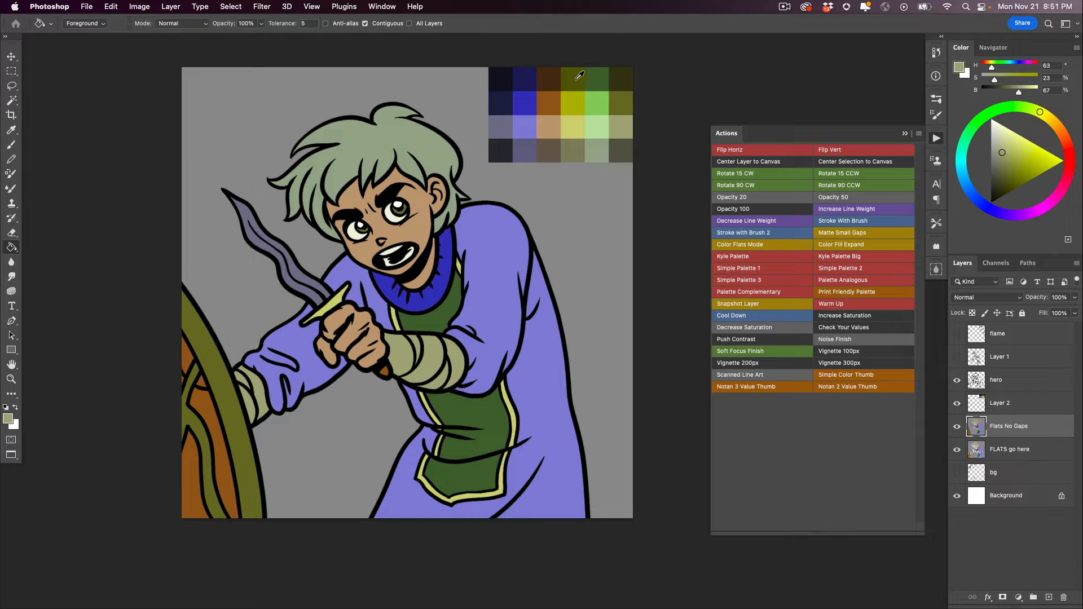
{"action": "left_click", "coordinate": [592, 74], "text": "alt"}
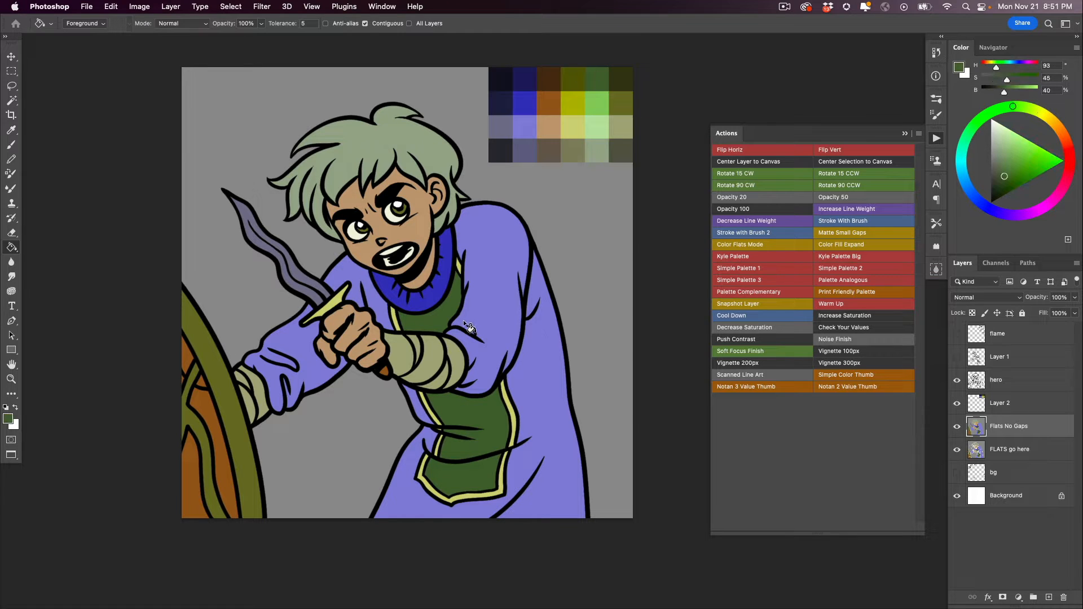
{"action": "left_click", "coordinate": [495, 239]}
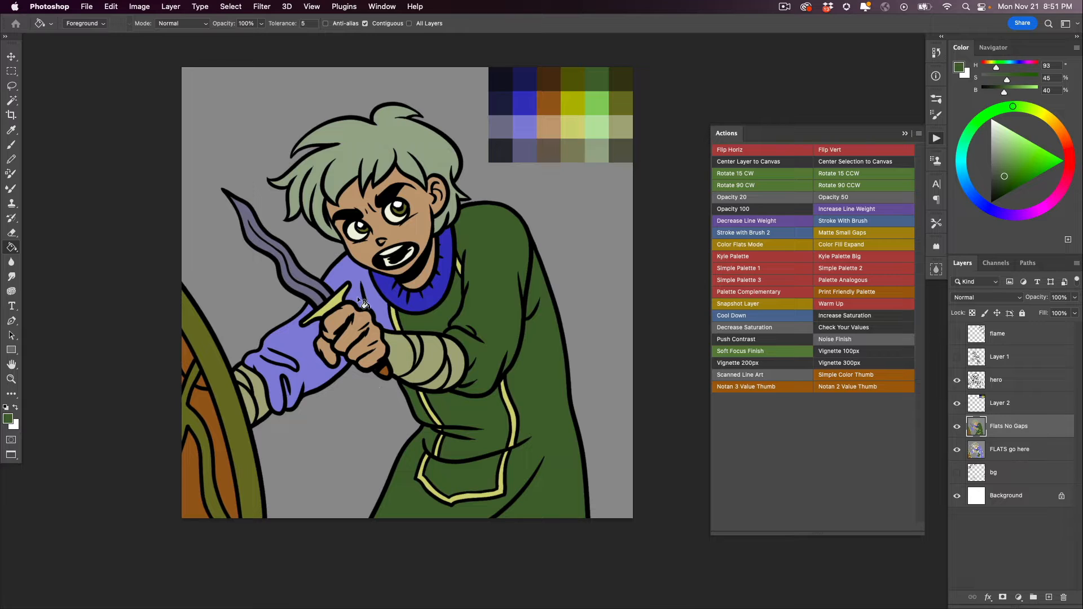
{"action": "left_click", "coordinate": [343, 270]}
{"action": "left_click", "coordinate": [238, 344]}
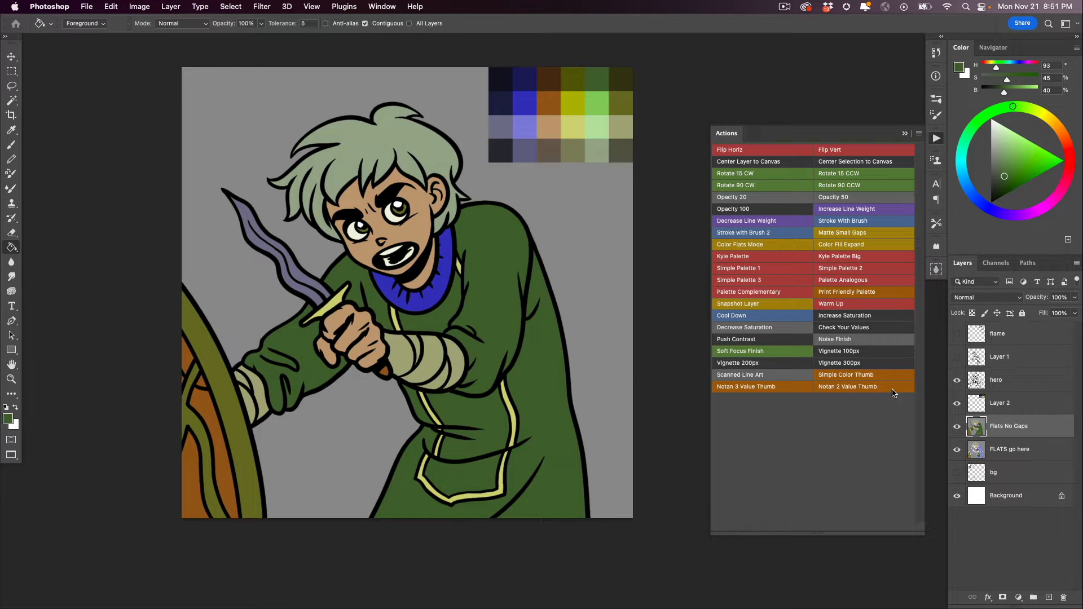
- Hide the hero line art and examine the edges of the green robe fill up close
{"action": "left_click", "coordinate": [957, 380]}
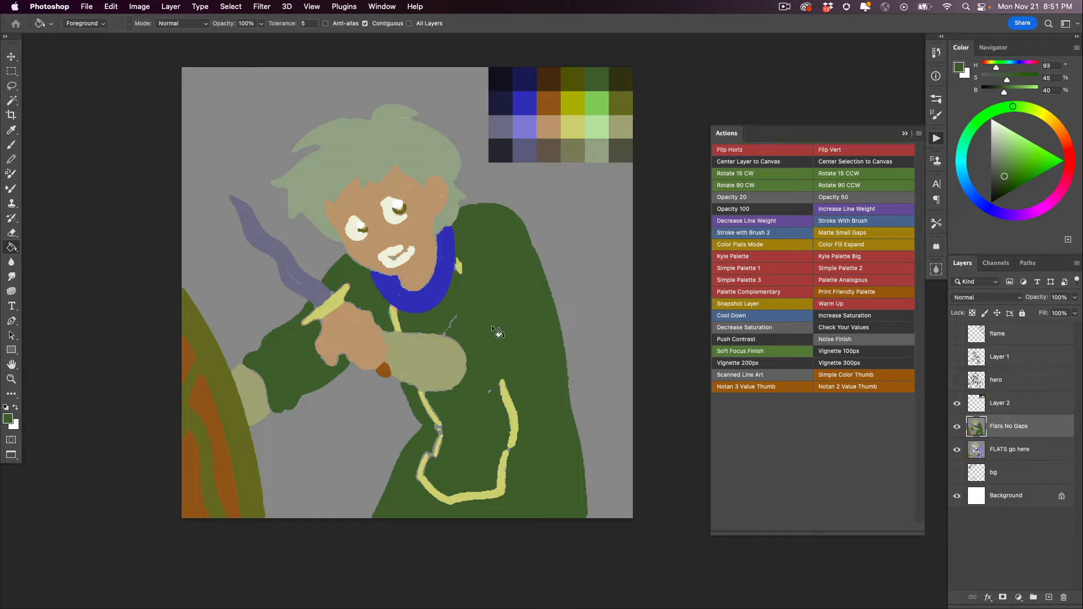
{"action": "left_click", "coordinate": [557, 334], "text": "super"}
{"action": "left_click", "coordinate": [501, 355], "text": "super"}
{"action": "left_click_drag", "start_coordinate": [431, 368], "coordinate": [440, 342]}
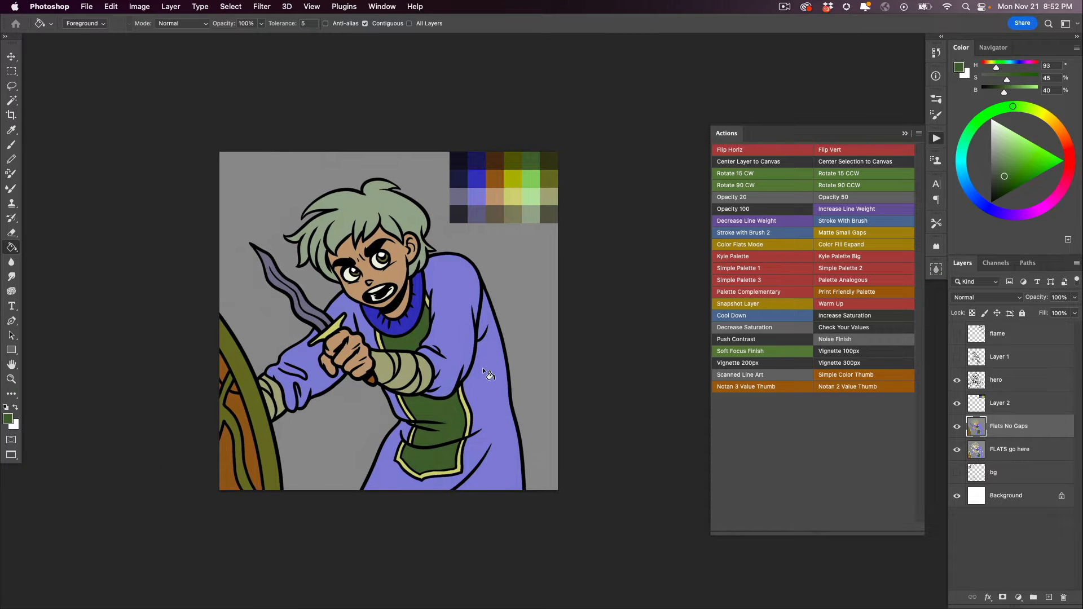
- Compare the Flats No Gaps layer with the FLATS go here layer beneath the line art
{"action": "left_click", "coordinate": [957, 426]}
{"action": "left_click", "coordinate": [962, 450]}
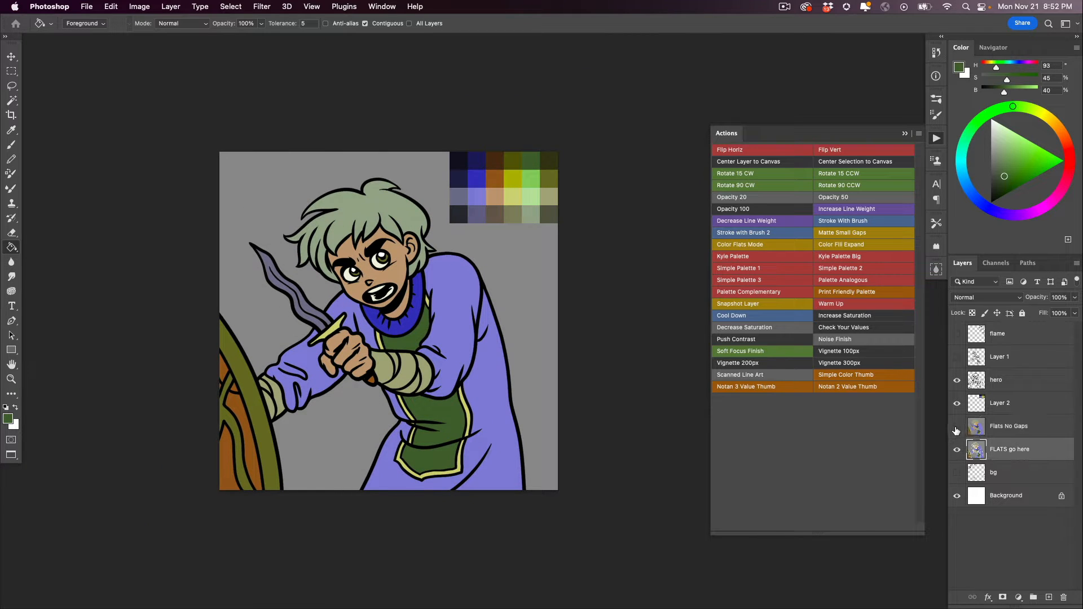
{"action": "left_click", "coordinate": [957, 427]}
- Run Decrease Line Weight on the hero layer above the finished flats
{"action": "left_click", "coordinate": [971, 389]}
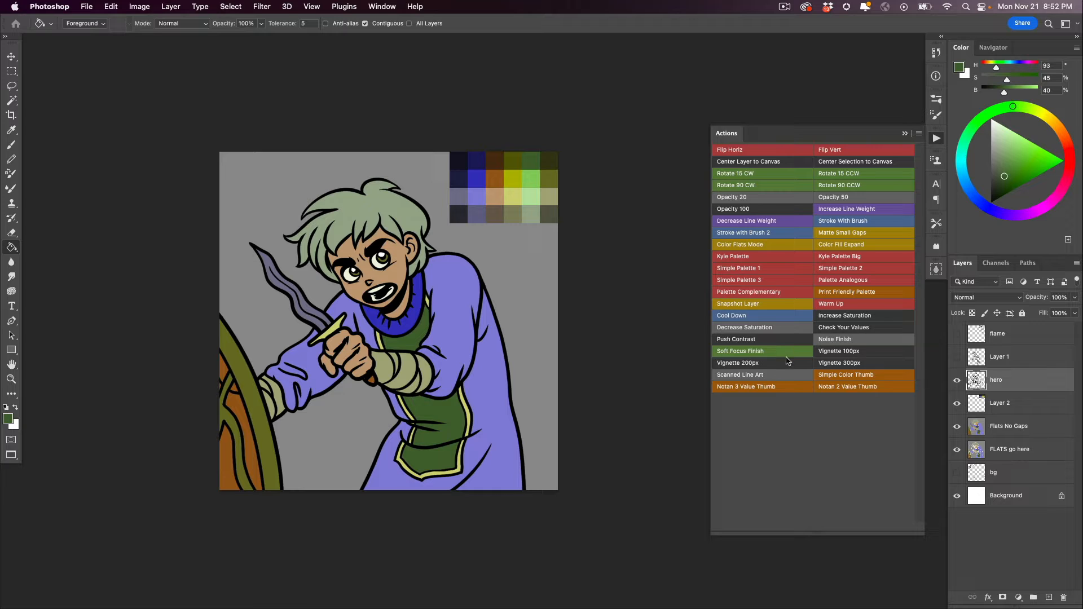
{"action": "left_click", "coordinate": [729, 221]}
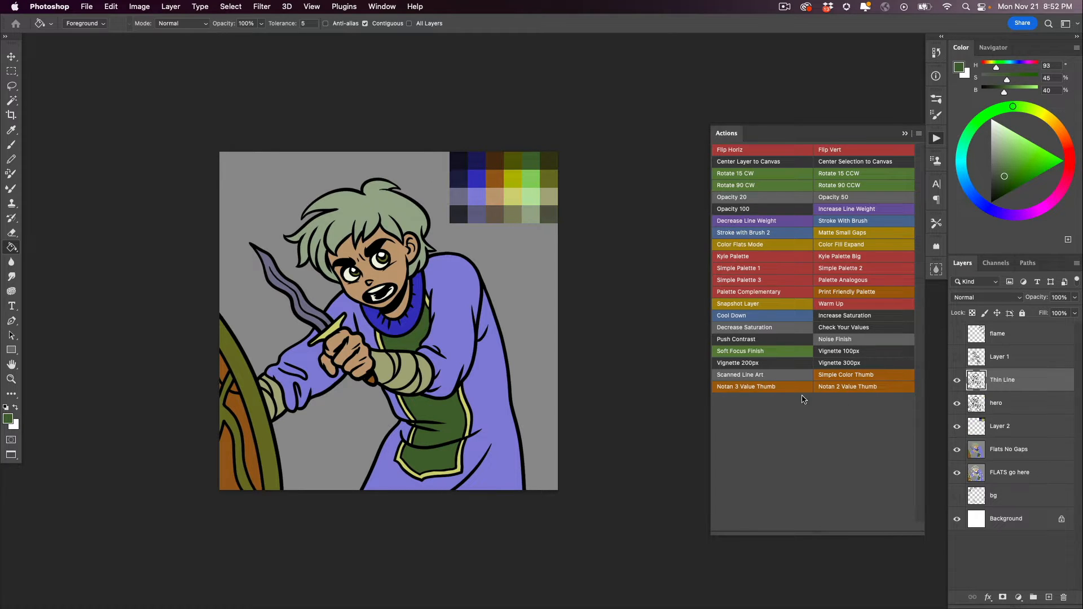
- Hide the hero line art and examine the Thin Line outlines up close over the flats
{"action": "left_click", "coordinate": [957, 404]}
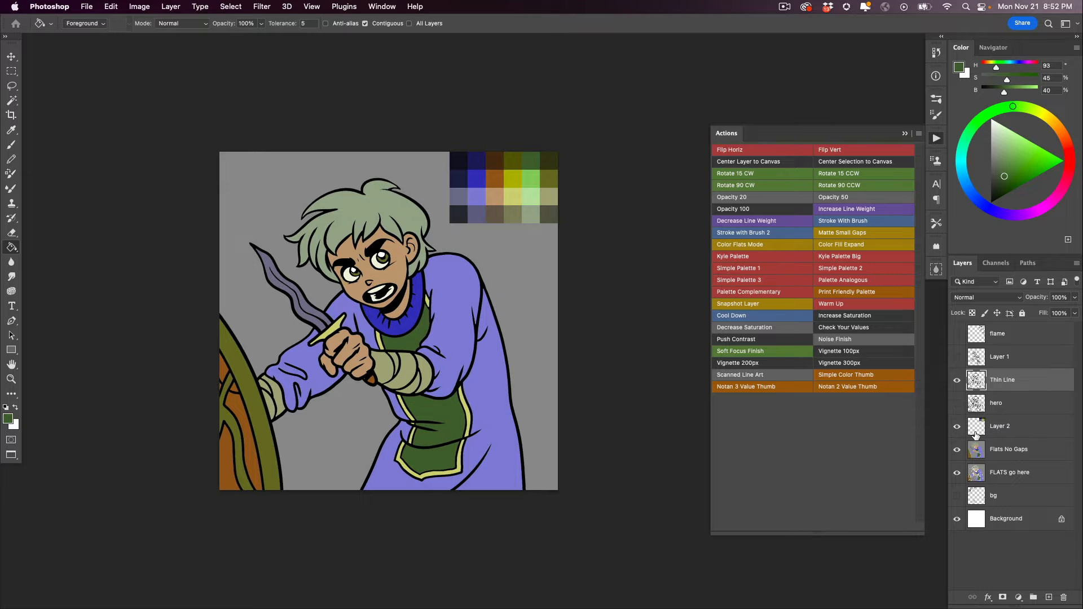
{"action": "left_click", "coordinate": [365, 323]}
{"action": "left_click", "coordinate": [341, 293]}
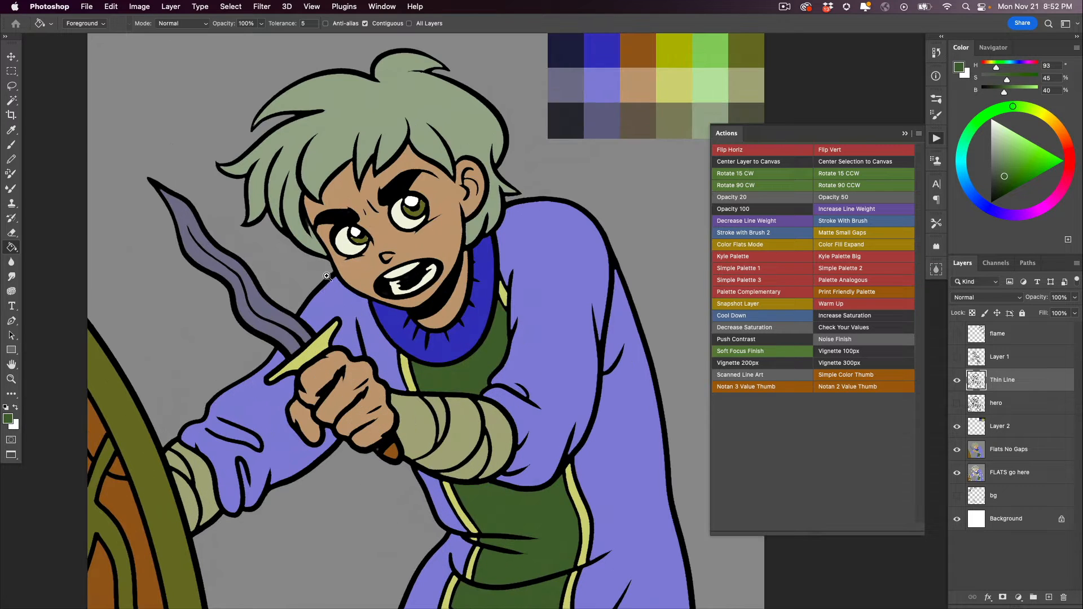
{"action": "left_click_drag", "start_coordinate": [289, 372], "coordinate": [222, 426]}
{"action": "left_click_drag", "start_coordinate": [123, 515], "coordinate": [223, 348]}
{"action": "left_click_drag", "start_coordinate": [382, 334], "coordinate": [101, 364]}
{"action": "left_click_drag", "start_coordinate": [390, 367], "coordinate": [237, 315]}
{"action": "left_click_drag", "start_coordinate": [418, 380], "coordinate": [208, 326]}
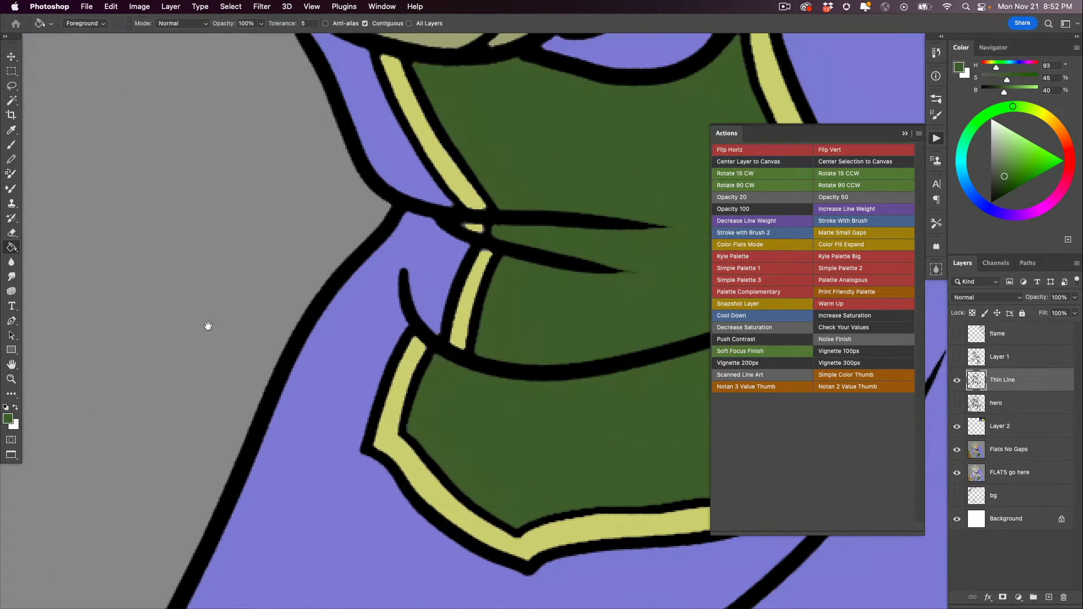
{"action": "left_click_drag", "start_coordinate": [490, 407], "coordinate": [206, 382]}
{"action": "left_click_drag", "start_coordinate": [370, 268], "coordinate": [390, 489]}
{"action": "left_click_drag", "start_coordinate": [304, 267], "coordinate": [404, 377]}
{"action": "left_click_drag", "start_coordinate": [319, 296], "coordinate": [404, 374]}
{"action": "left_click_drag", "start_coordinate": [526, 269], "coordinate": [344, 367]}
{"action": "left_click_drag", "start_coordinate": [398, 304], "coordinate": [338, 320]}
{"action": "left_click", "coordinate": [342, 392], "text": "alt"}
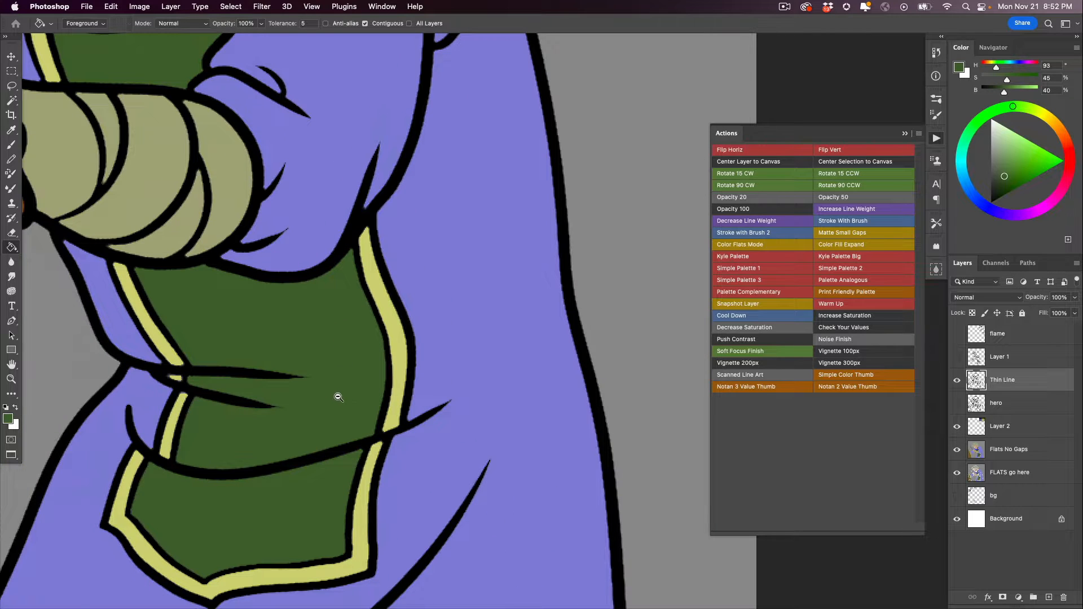
{"action": "scroll", "coordinate": [335, 392], "scroll_direction": "down", "scroll_amount": 8}
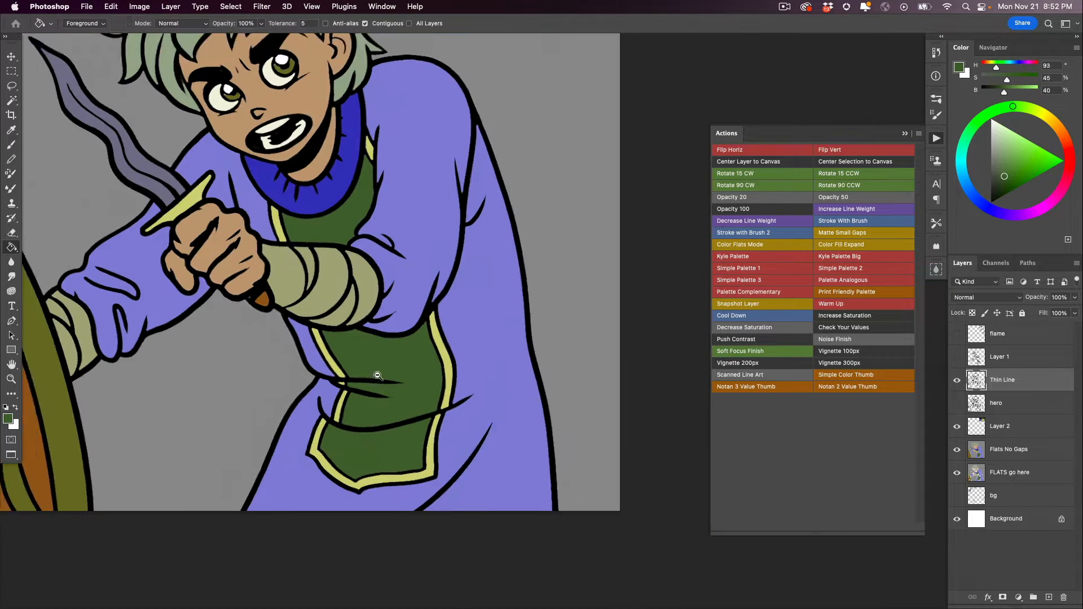
{"action": "left_click_drag", "start_coordinate": [356, 389], "coordinate": [442, 433]}
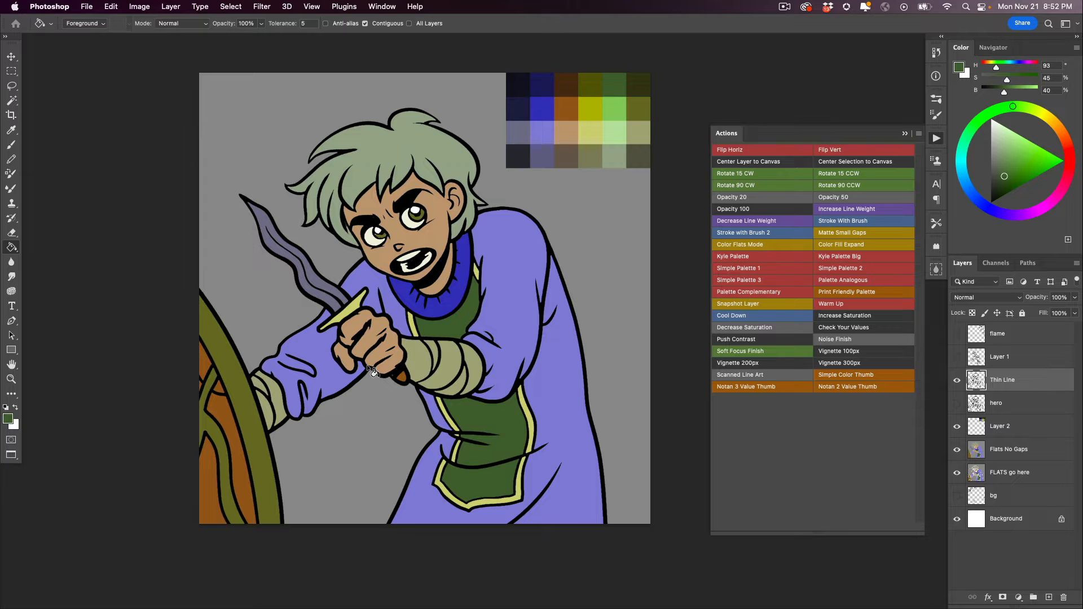
- Show the hero line art in place of Thin Line and hide the palette on Layer 2
{"action": "left_click", "coordinate": [956, 379]}
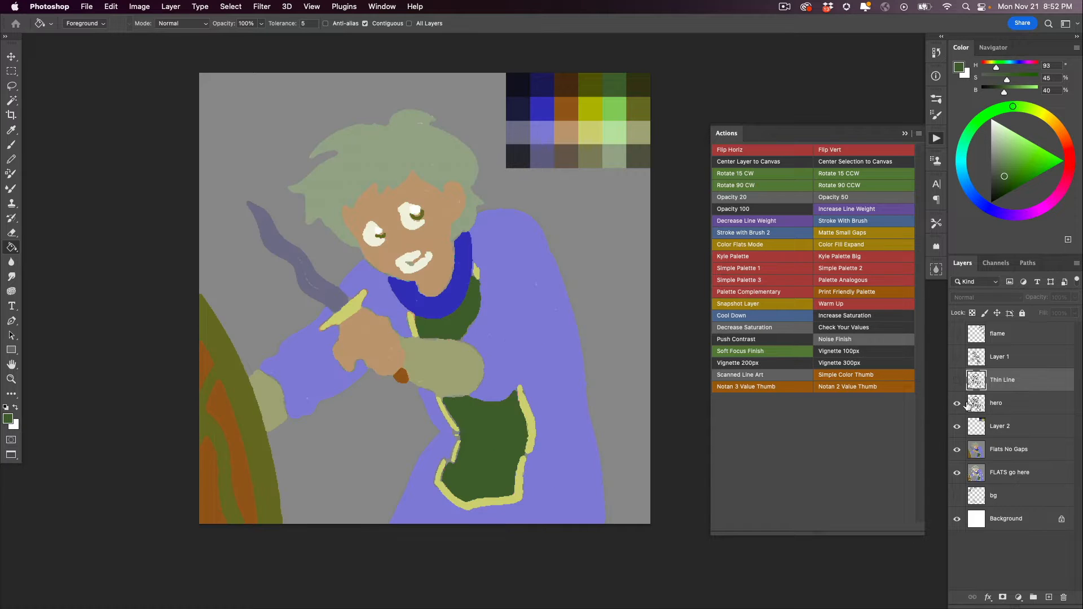
{"action": "left_click", "coordinate": [956, 402]}
{"action": "left_click_drag", "start_coordinate": [284, 381], "coordinate": [304, 388]}
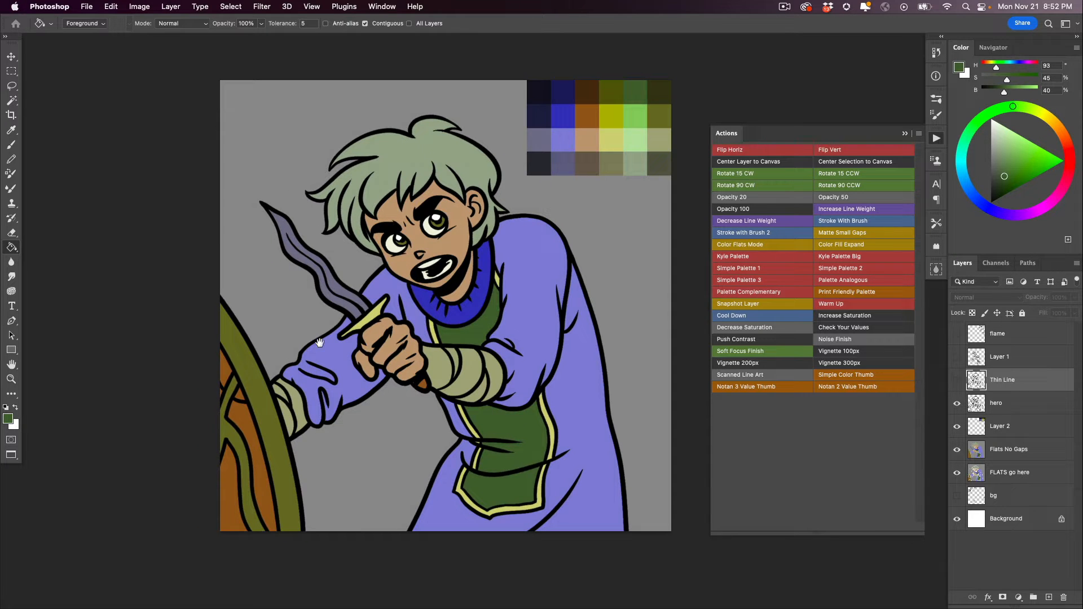
{"action": "left_click", "coordinate": [957, 427]}
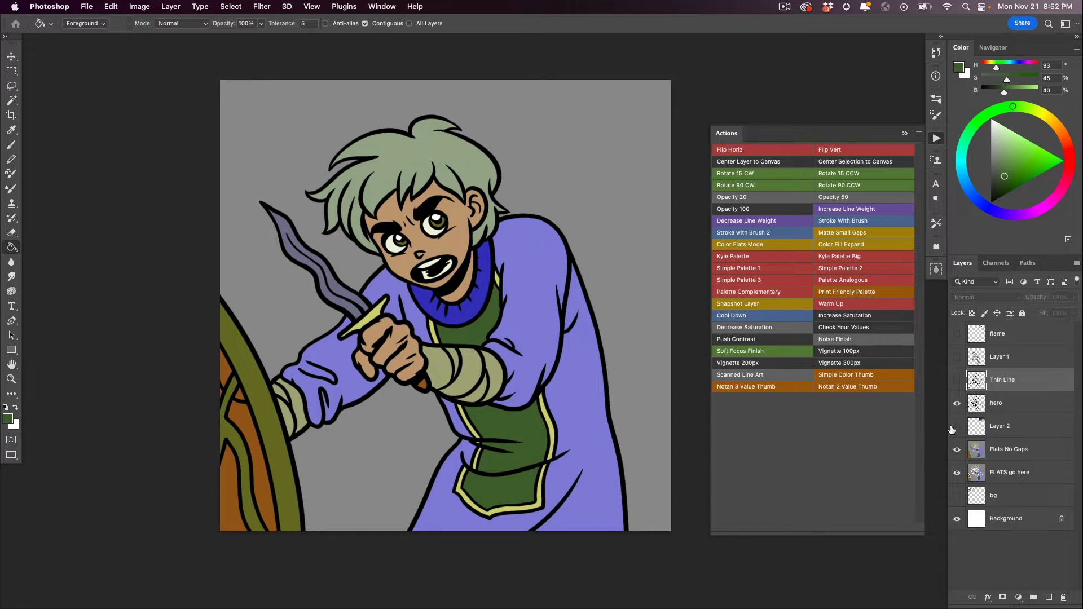
- Show the flame layer and run the Matte Small Gaps action on it
{"action": "left_click", "coordinate": [956, 333]}
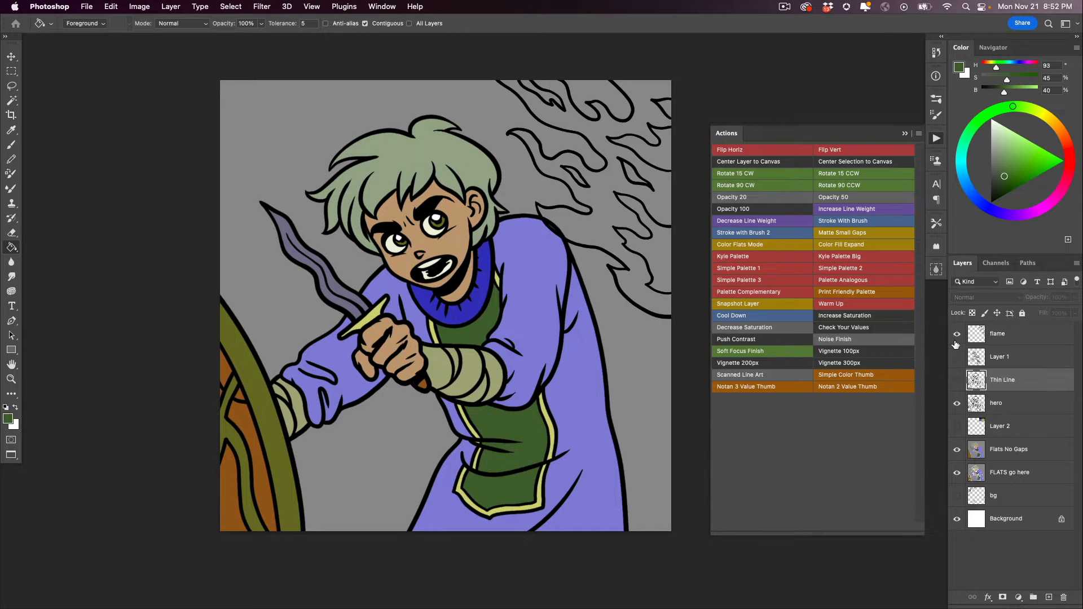
{"action": "left_click", "coordinate": [975, 336]}
{"action": "left_click_drag", "start_coordinate": [573, 389], "coordinate": [496, 384]}
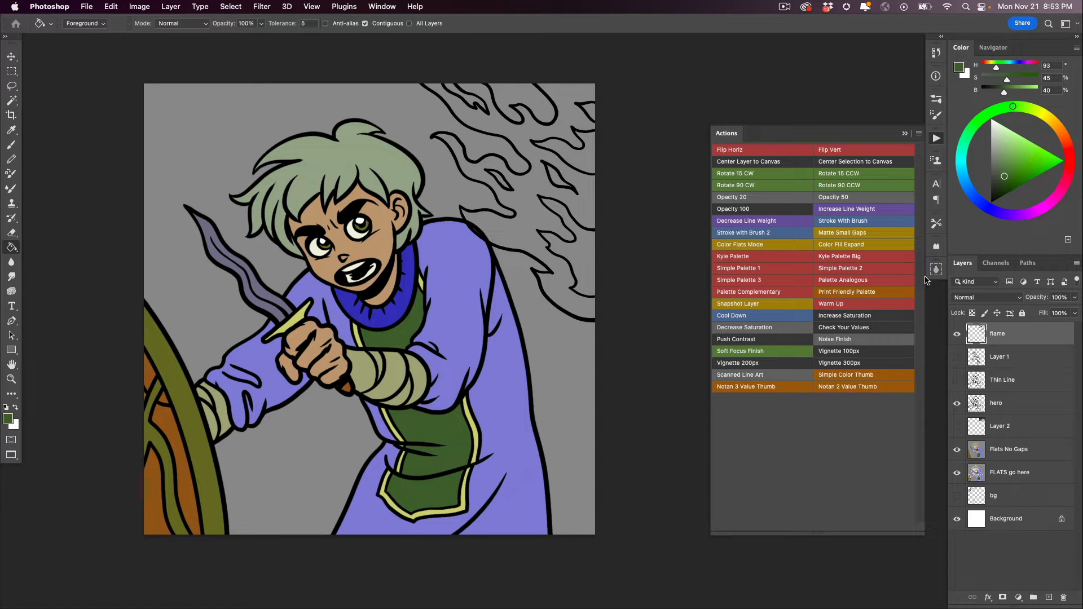
{"action": "left_click", "coordinate": [835, 235]}
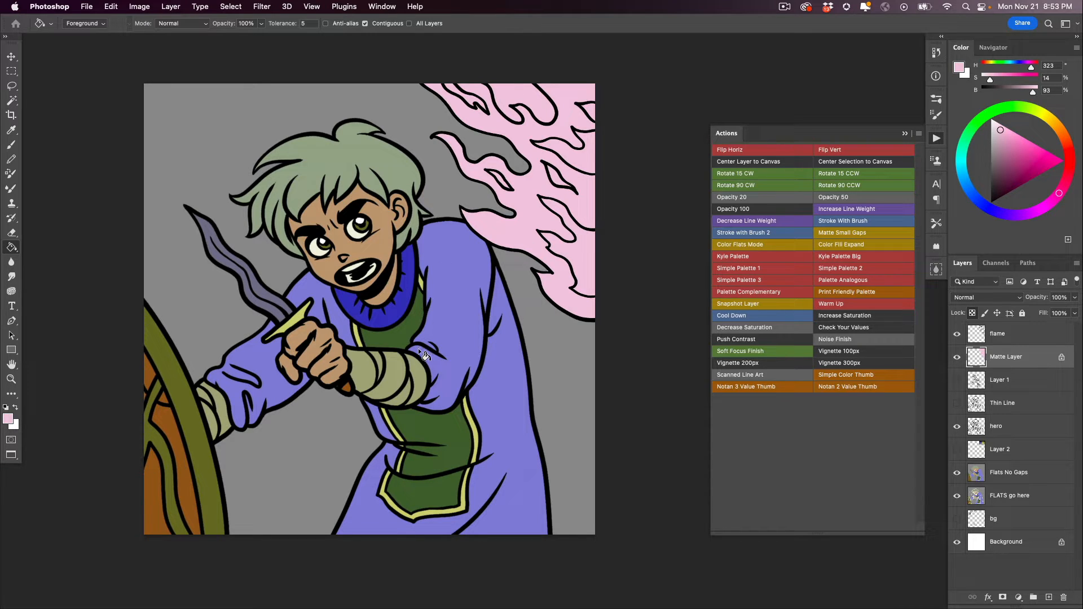
- Show the Layer 2 palette, bring it above the flame layer and move it to the canvas's upper left corner
{"action": "key", "text": "b"}
{"action": "key", "text": "g"}
{"action": "left_click", "coordinate": [957, 449]}
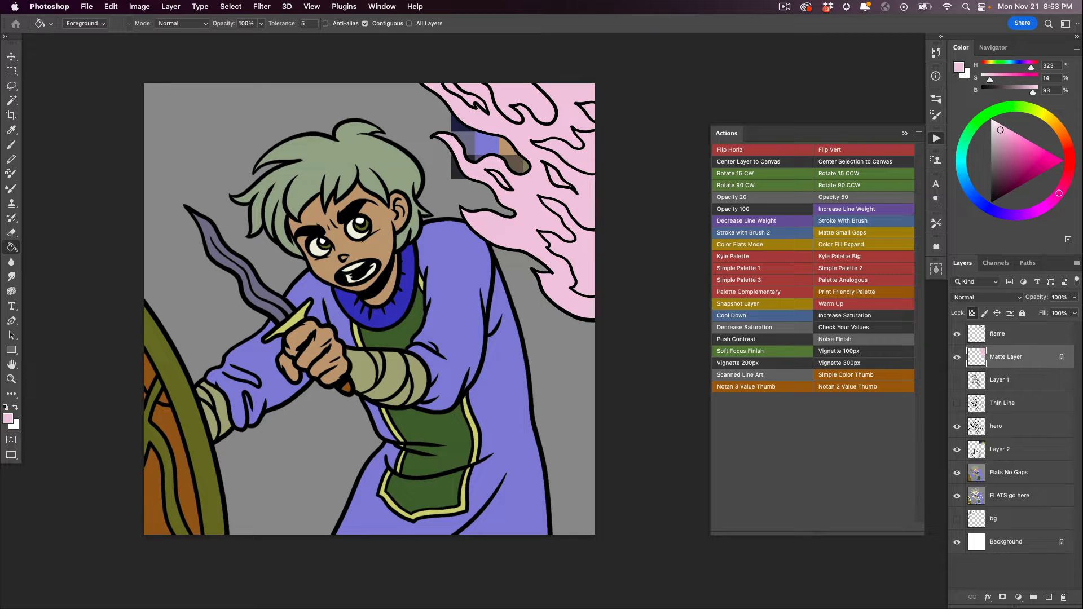
{"action": "left_click_drag", "start_coordinate": [976, 450], "coordinate": [969, 332]}
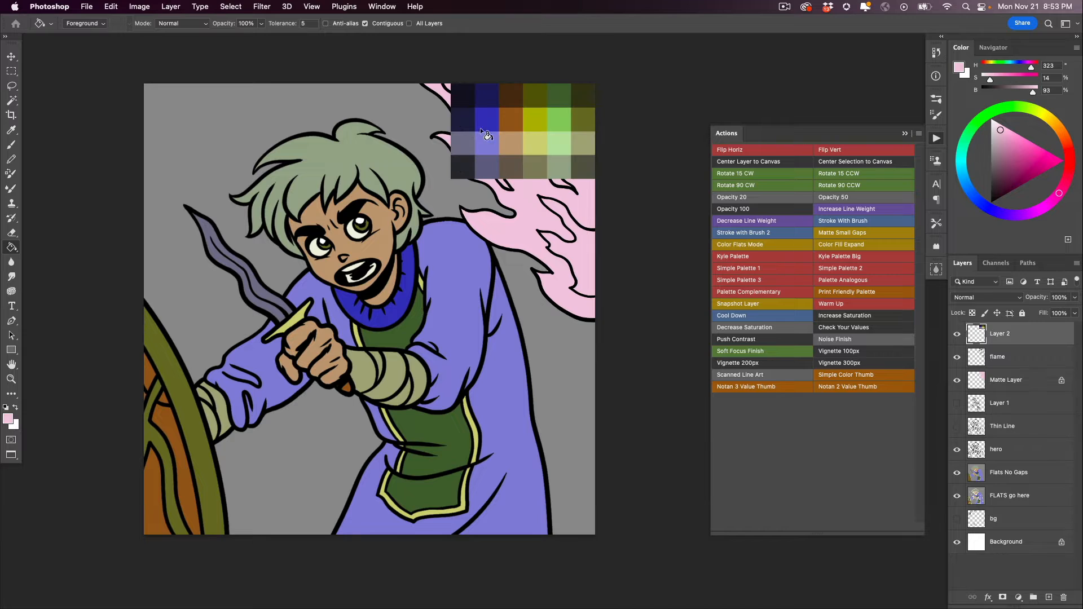
{"action": "key", "text": "v"}
{"action": "mouse_move", "coordinate": [482, 139]}
{"action": "left_mouse_down"}
{"action": "mouse_move", "coordinate": [179, 136]}
{"action": "mouse_move", "coordinate": [215, 137]}
{"action": "left_mouse_up"}
{"action": "key", "text": "space"}
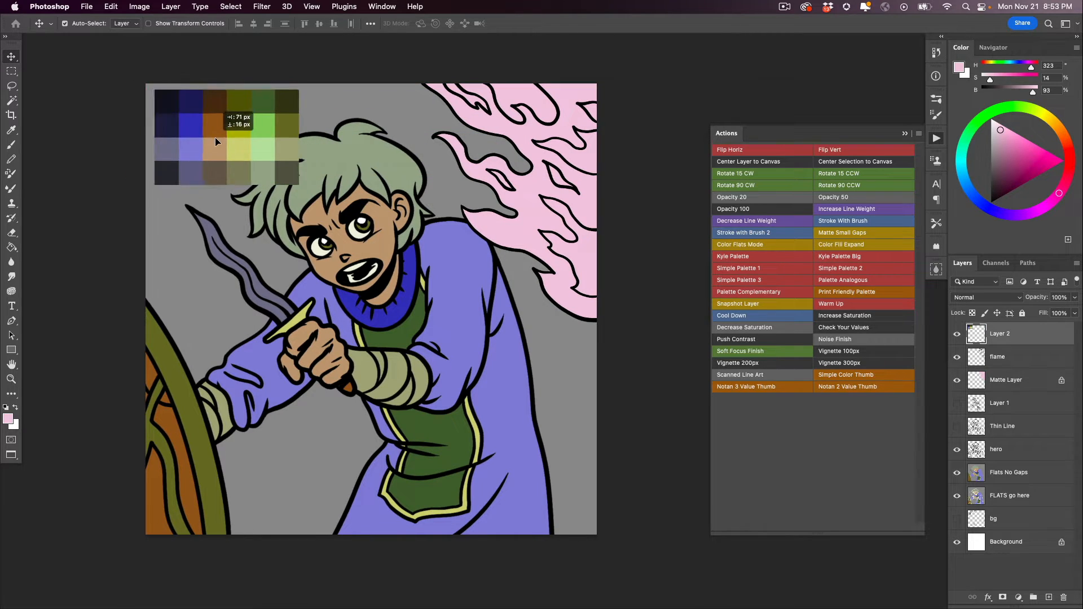
- Fill the flames on the Matte Layer with bright orange (H 32, S 84, B 94), derived from the palette's brown-orange swatch
{"action": "key", "text": "b"}
{"action": "left_click", "coordinate": [215, 117], "text": "alt"}
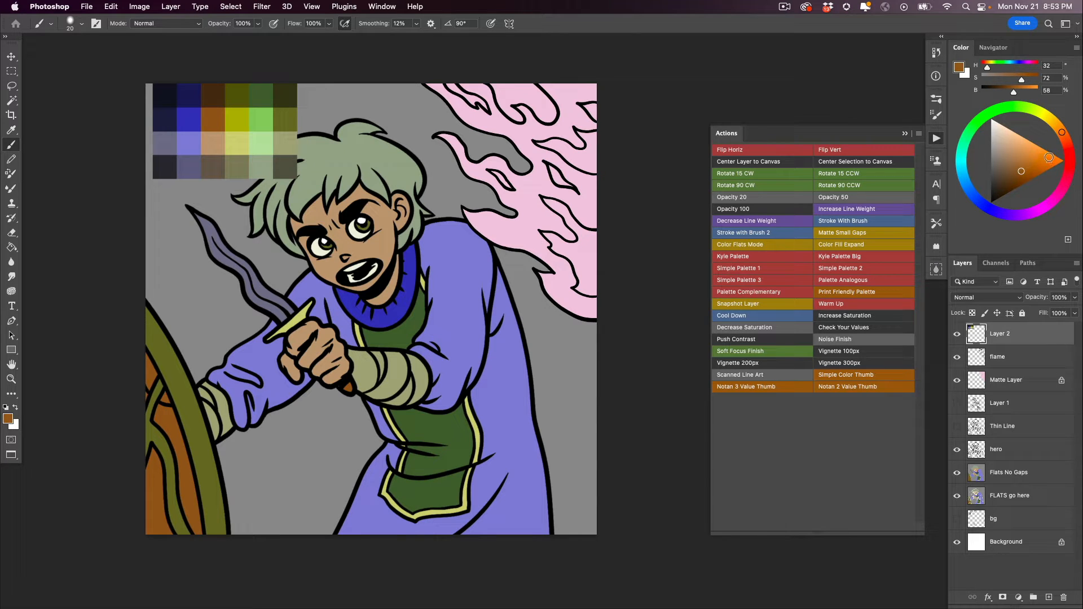
{"action": "left_click", "coordinate": [1049, 157]}
{"action": "key", "text": "g"}
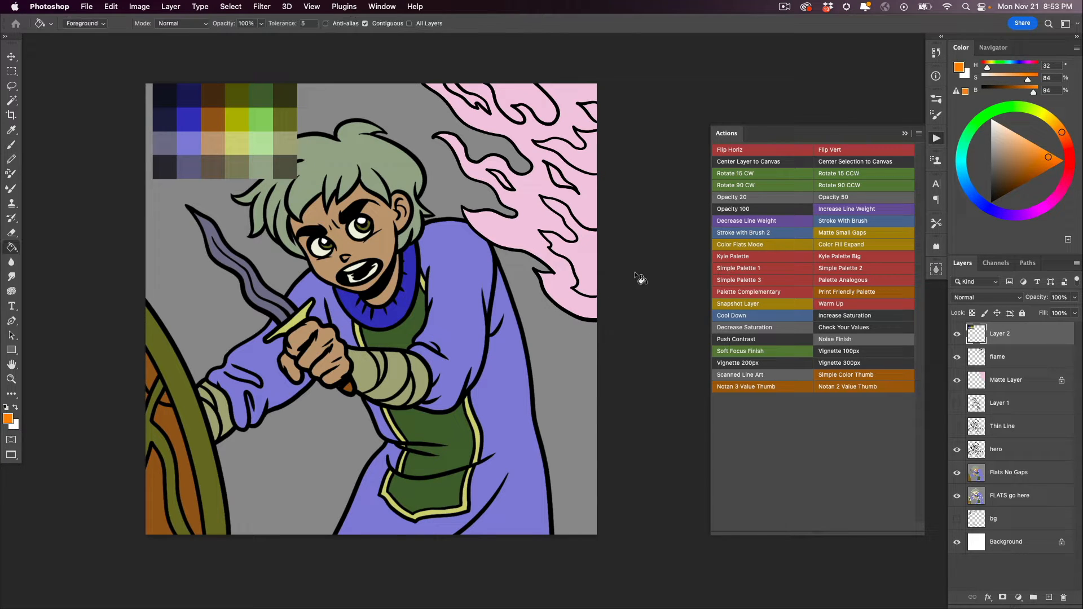
{"action": "left_click", "coordinate": [975, 378]}
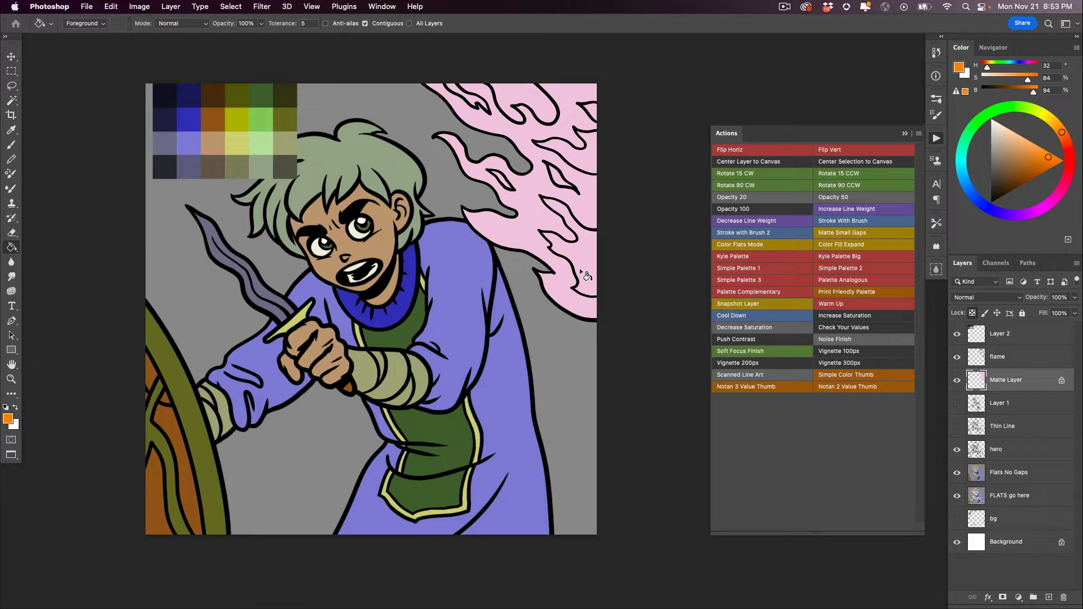
{"action": "left_click", "coordinate": [535, 228]}
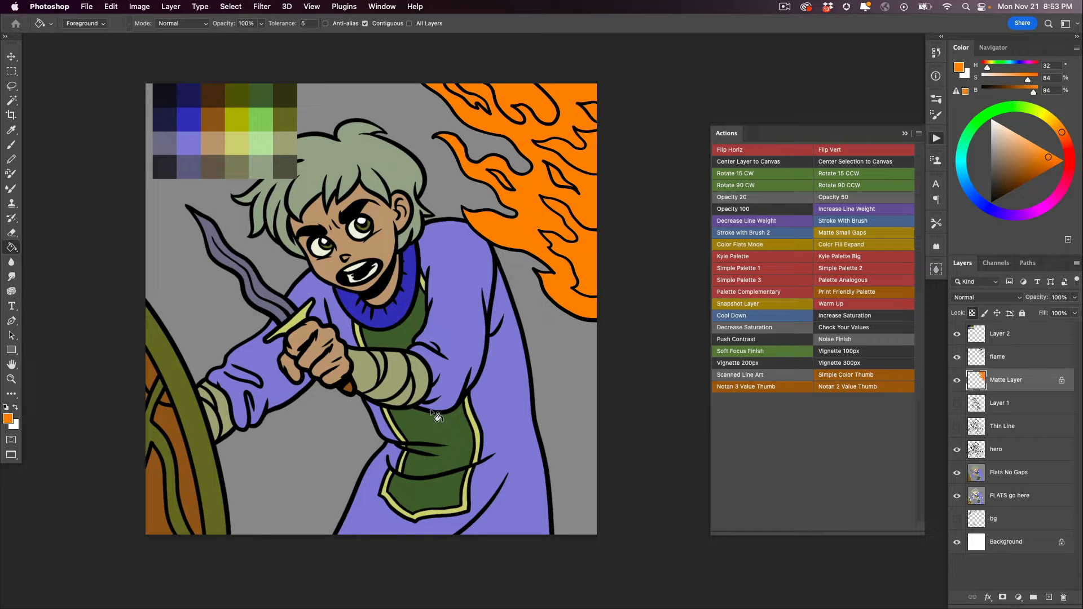
- Hide the Matte Layer and run the Color Flats Mode action on the flame layer
{"action": "left_click", "coordinate": [992, 357]}
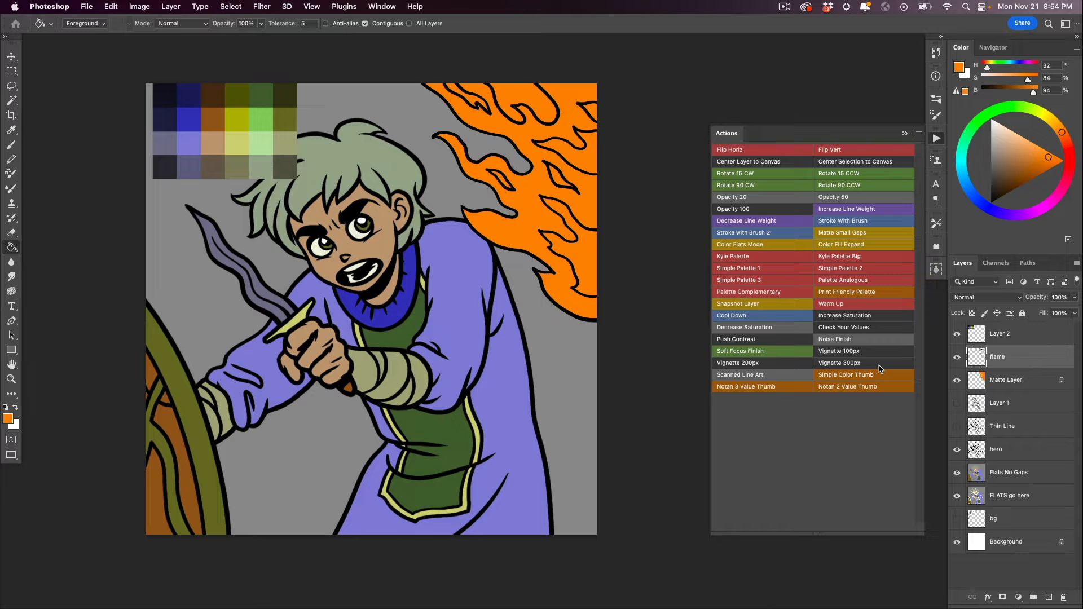
{"action": "left_click", "coordinate": [957, 381]}
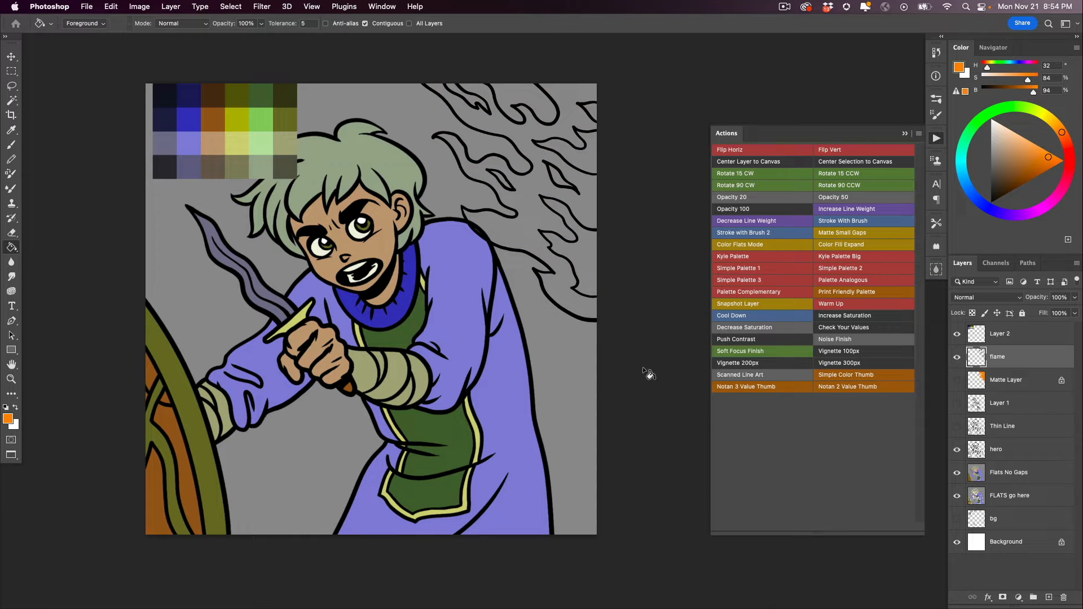
{"action": "left_click", "coordinate": [740, 245]}
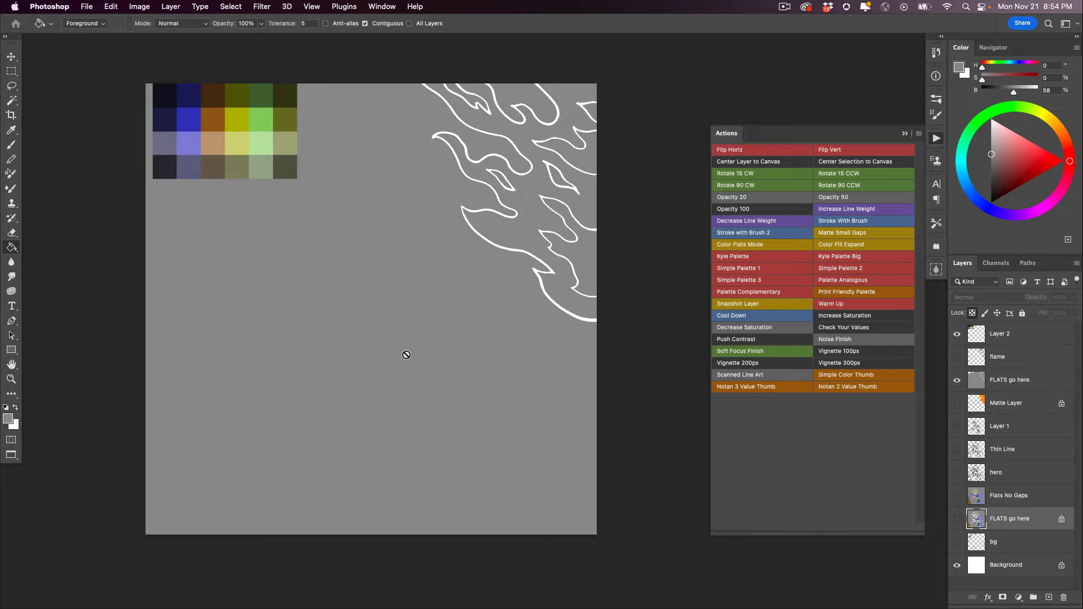
- Delete the grey around the flames and in their gap at the canvas's top edge, using contiguous Magic Wand selections on the new FLATS go here layer
{"action": "key", "text": "w"}
{"action": "left_click", "coordinate": [401, 315], "text": "super"}
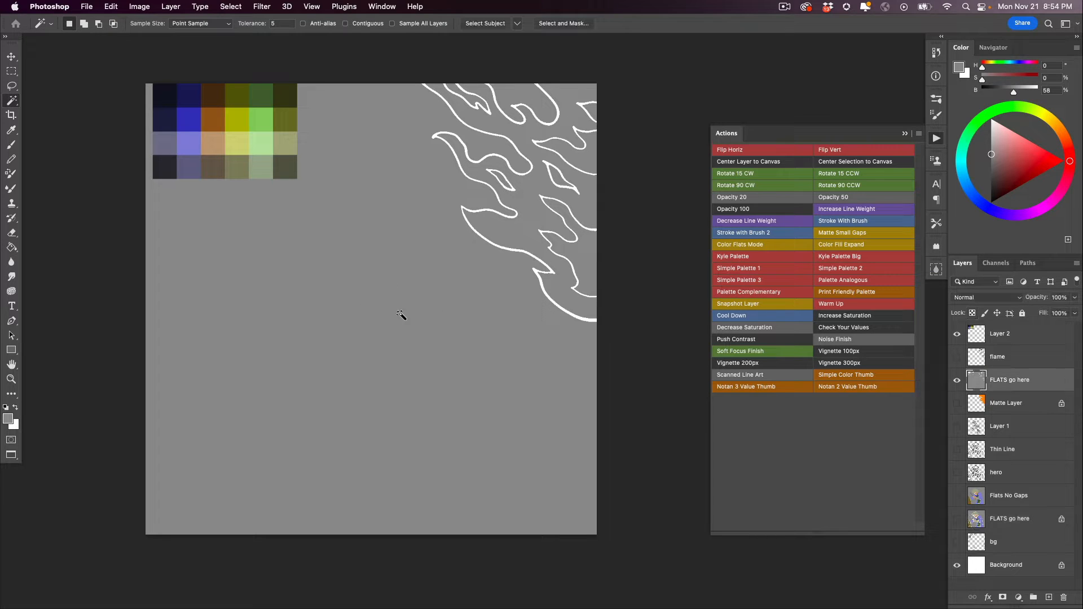
{"action": "left_click", "coordinate": [345, 24]}
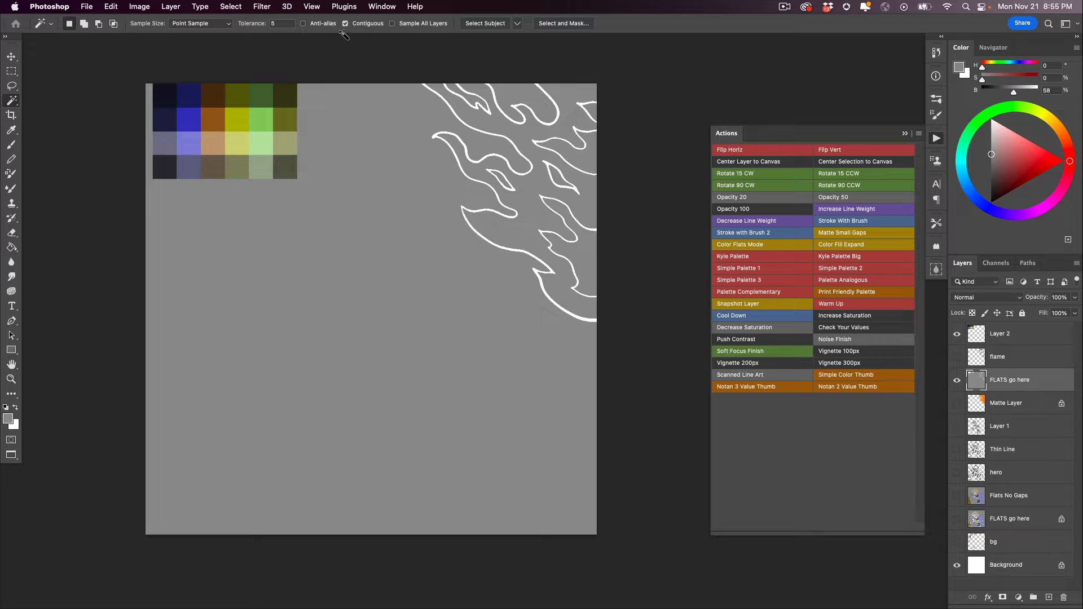
{"action": "left_click", "coordinate": [421, 265]}
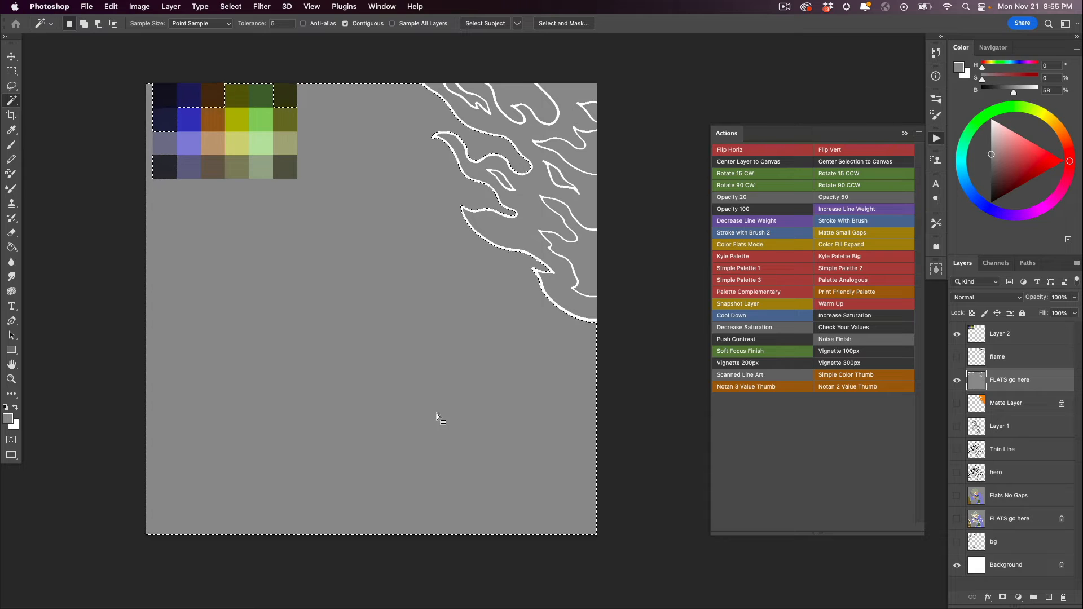
{"action": "key", "text": "BackSpace"}
{"action": "key", "text": "super+d"}
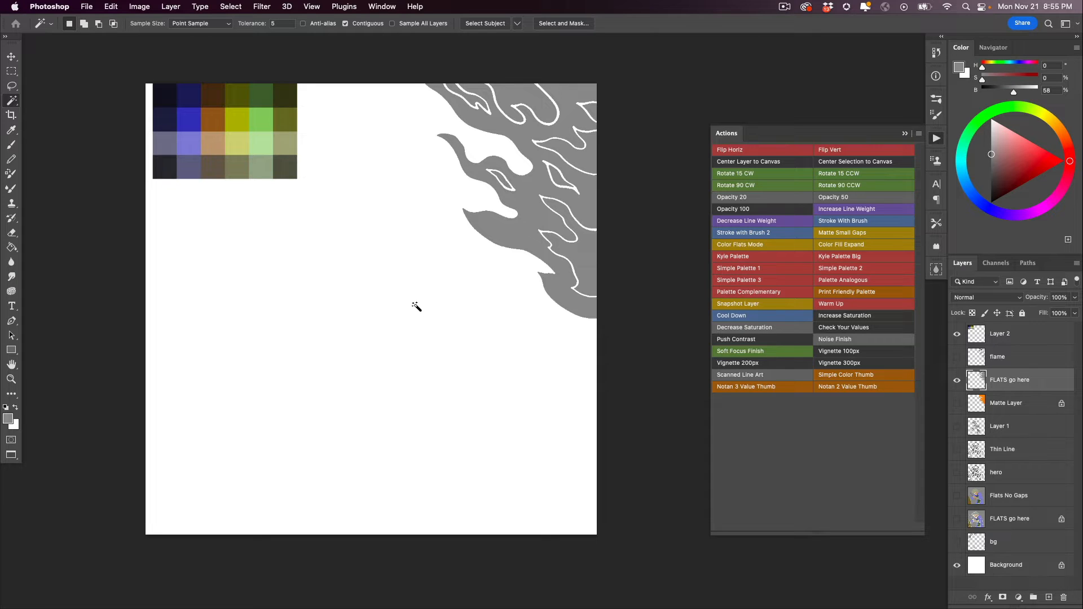
{"action": "left_click", "coordinate": [511, 91]}
{"action": "key", "text": "Delete"}
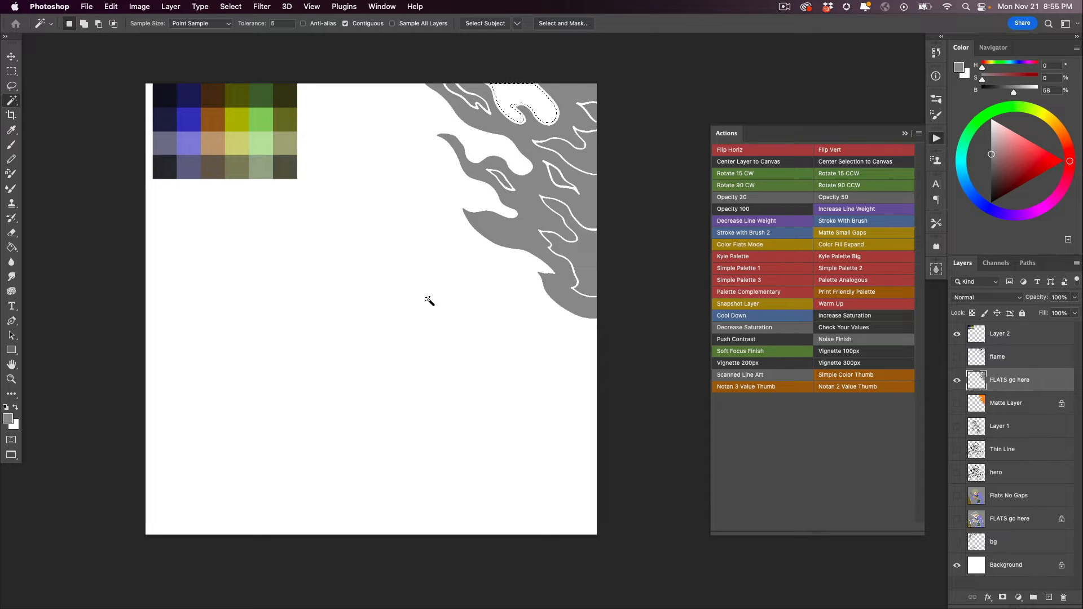
{"action": "key", "text": "super+d"}
- Fill the main flame shapes with orange (H 26, S 67, B 94) on the upper FLATS go here layer
{"action": "left_click", "coordinate": [1062, 137]}
{"action": "left_click", "coordinate": [1036, 150]}
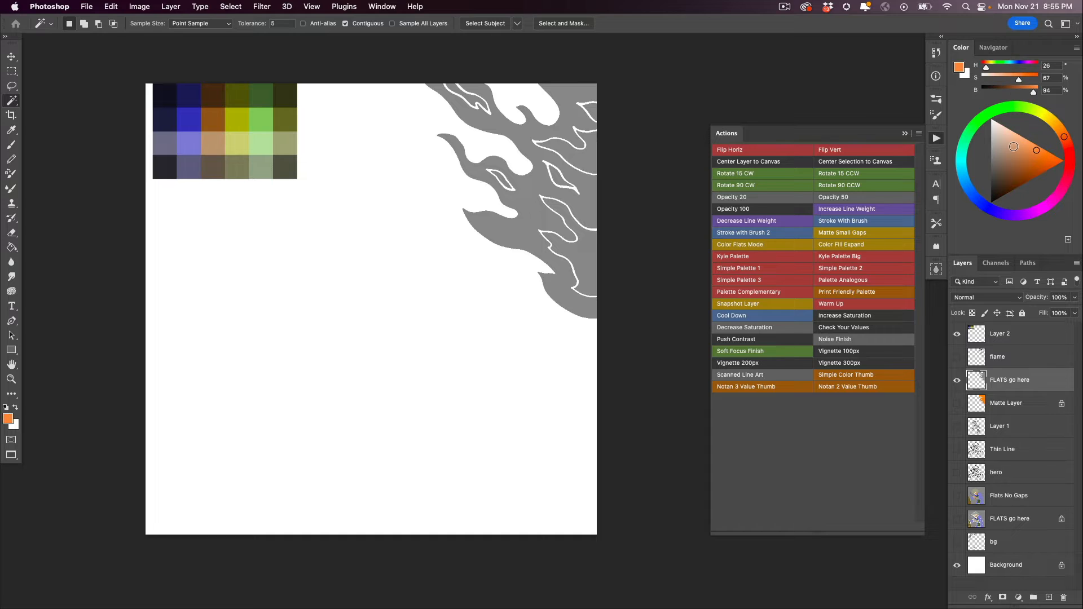
{"action": "key", "text": "g"}
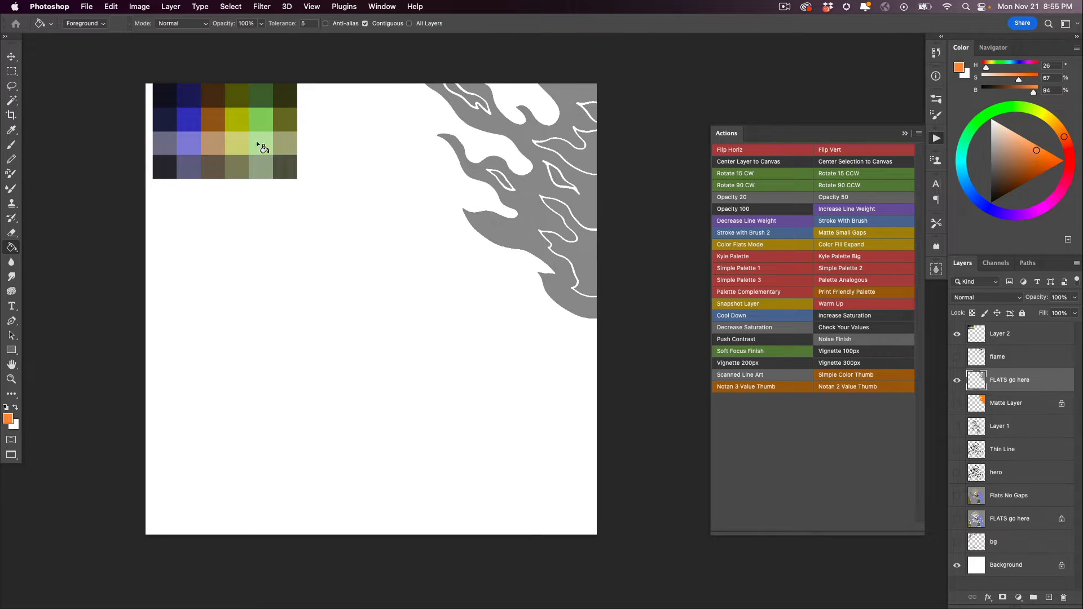
{"action": "left_click", "coordinate": [476, 172]}
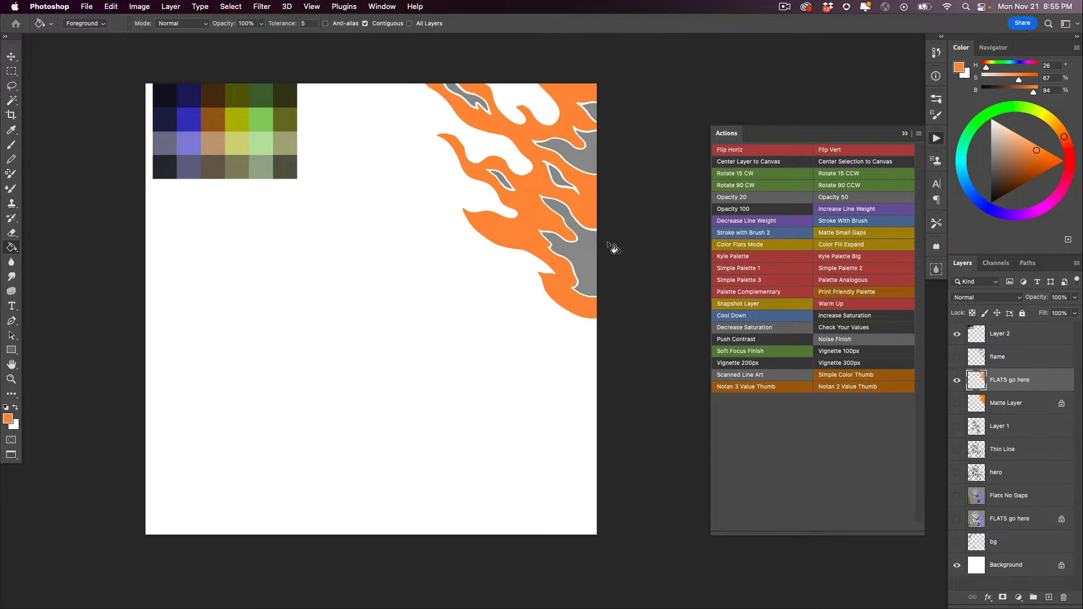
- Fill the inner flame shapes with yellow (H 51, S 79, B 93)
{"action": "left_click", "coordinate": [1049, 119]}
{"action": "left_click", "coordinate": [1044, 155]}
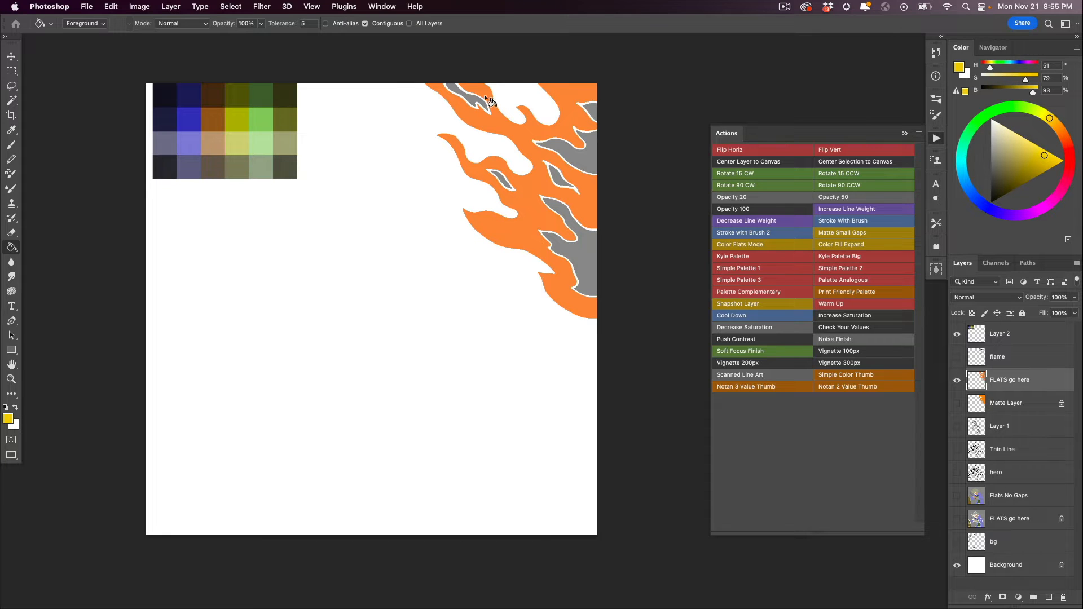
{"action": "left_click", "coordinate": [557, 179]}
{"action": "left_click", "coordinate": [572, 152]}
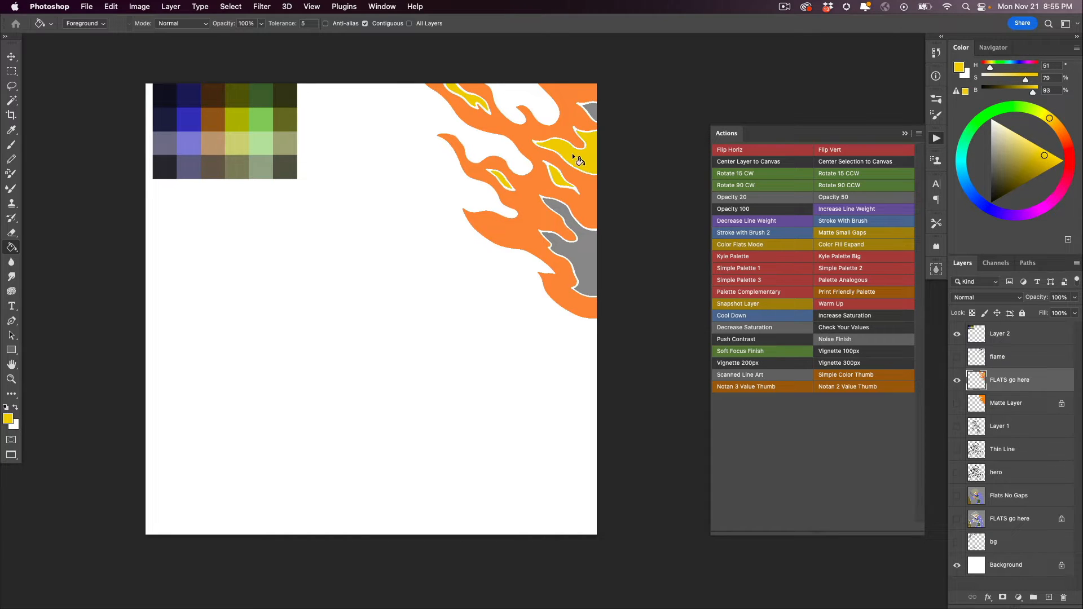
{"action": "left_click", "coordinate": [590, 112]}
{"action": "left_click", "coordinate": [558, 245]}
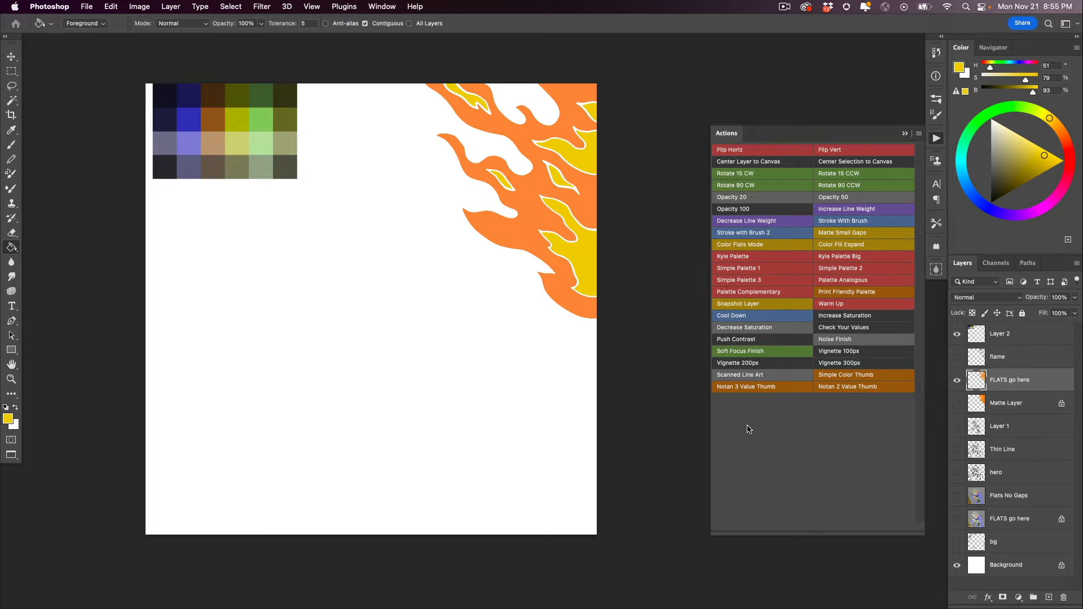
- Show the flame, hero and Flats No Gaps layers together and make Flats No Gaps the active layer
{"action": "left_click", "coordinate": [957, 356]}
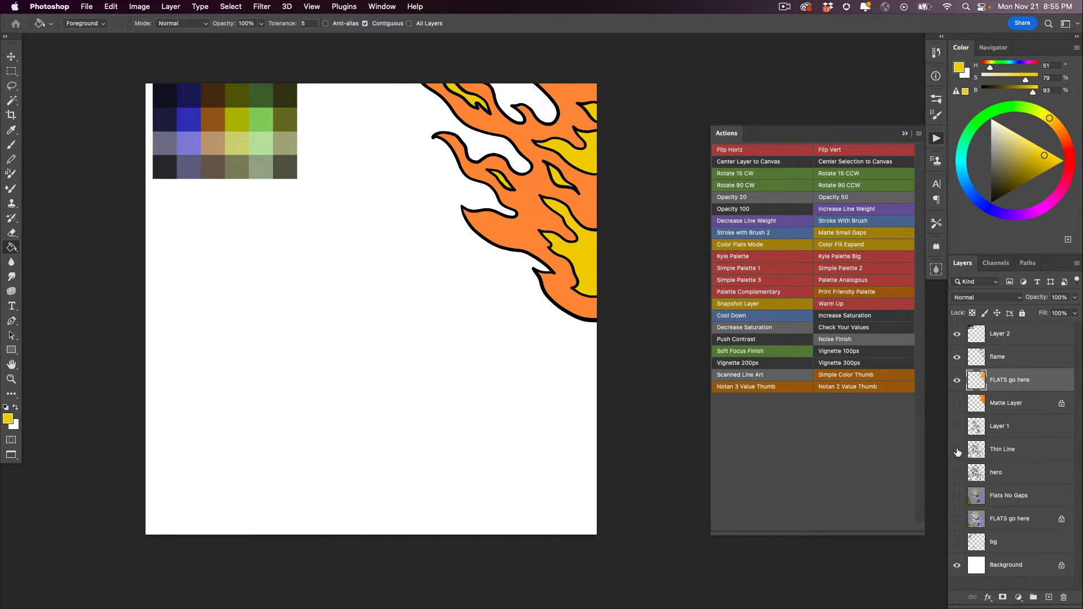
{"action": "left_click", "coordinate": [957, 472]}
{"action": "left_click", "coordinate": [957, 495]}
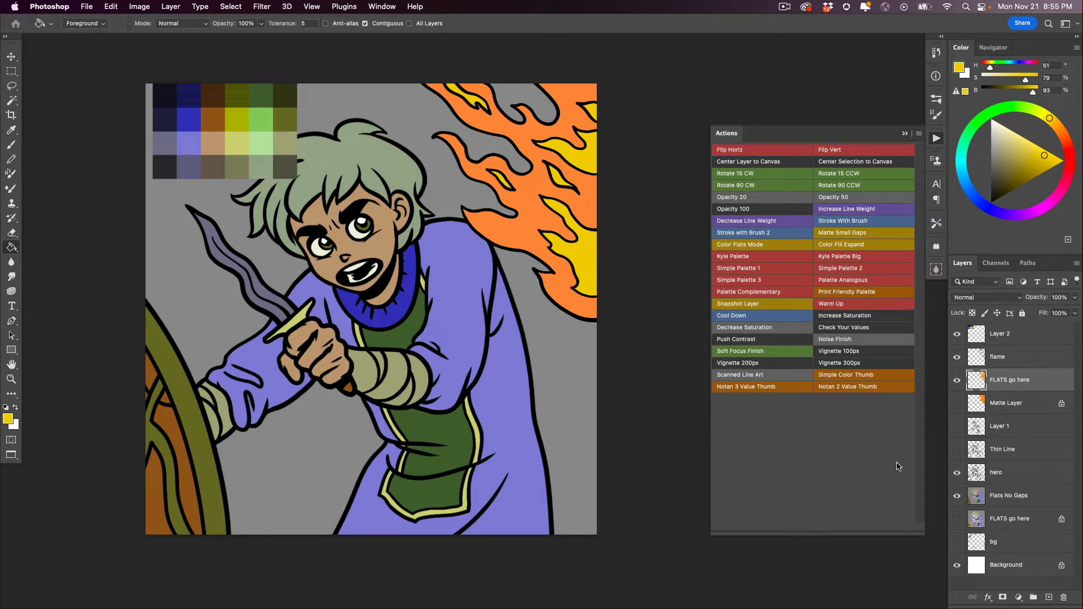
{"action": "left_click", "coordinate": [977, 500]}
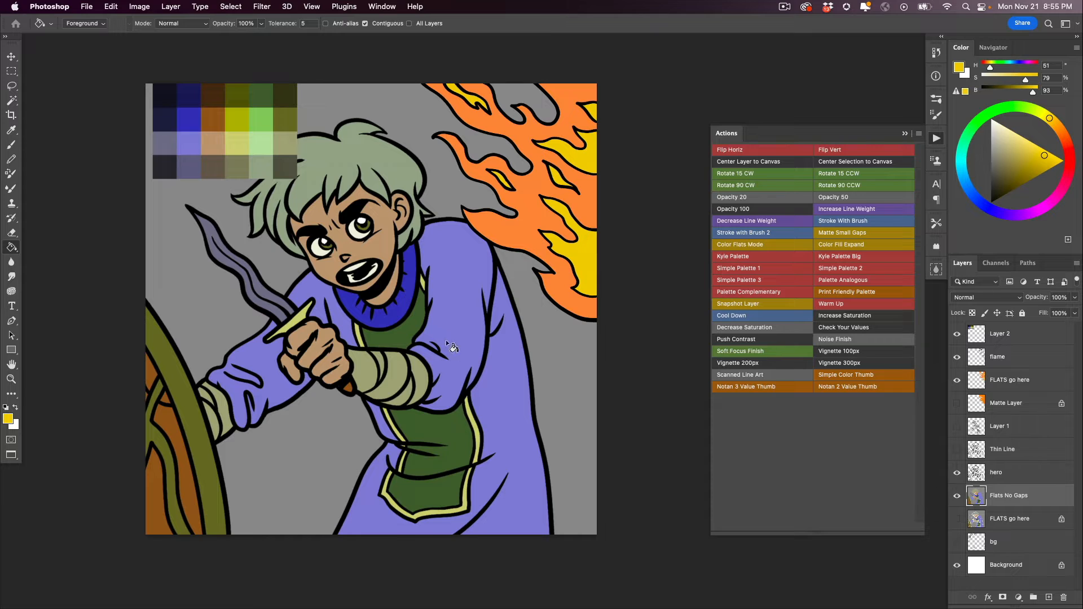
- Delete the grey background around the hero and the enclosed grey area below his arm from Flats No Gaps, and clear the selection
{"action": "key", "text": "w"}
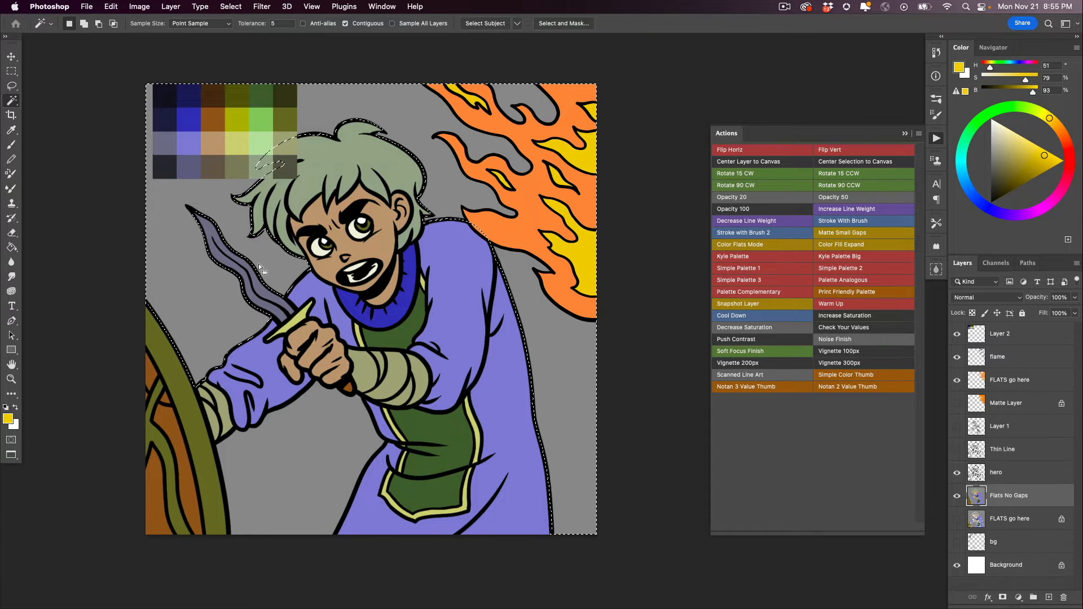
{"action": "left_click", "coordinate": [257, 267]}
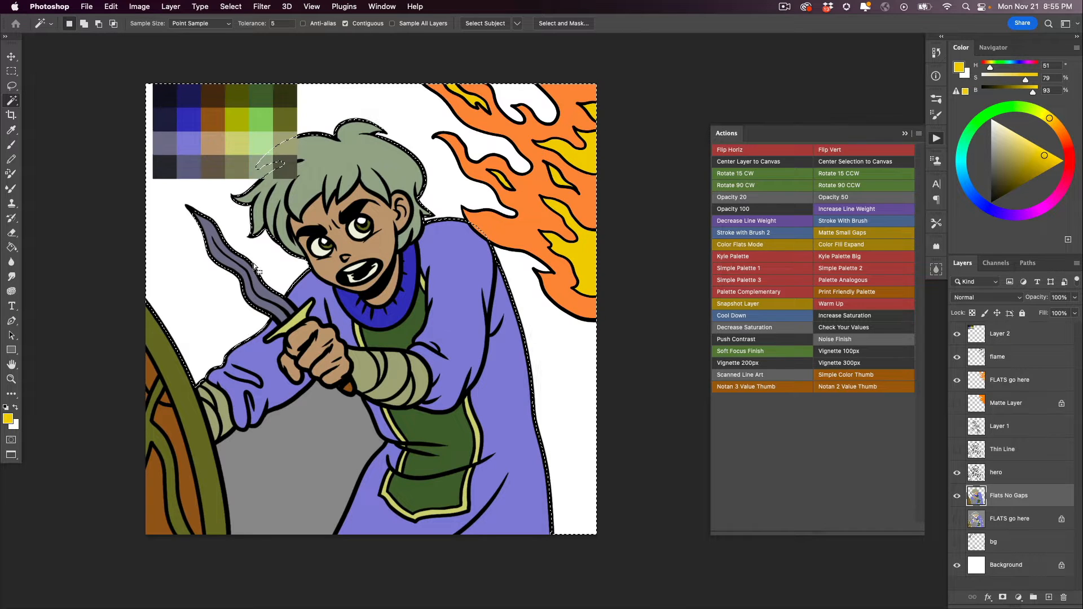
{"action": "left_click", "coordinate": [309, 430]}
{"action": "key", "text": "Delete"}
{"action": "key", "text": "super+d"}
{"action": "key", "text": "b"}
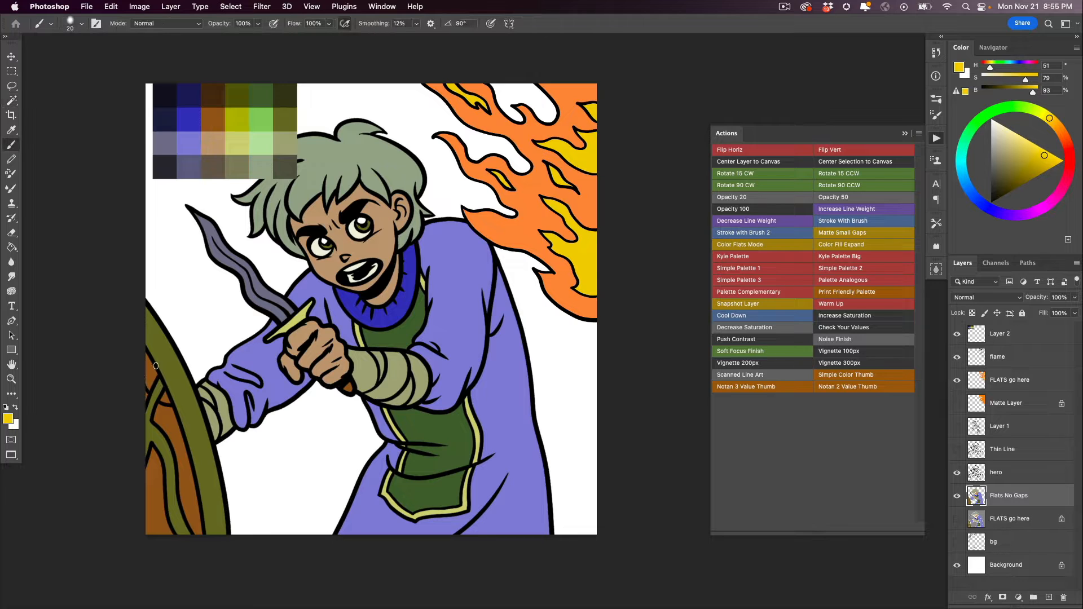
- Show the bg line art and move Layer 2's palette swatches over the flames beside the hero's face
{"action": "left_click", "coordinate": [957, 541]}
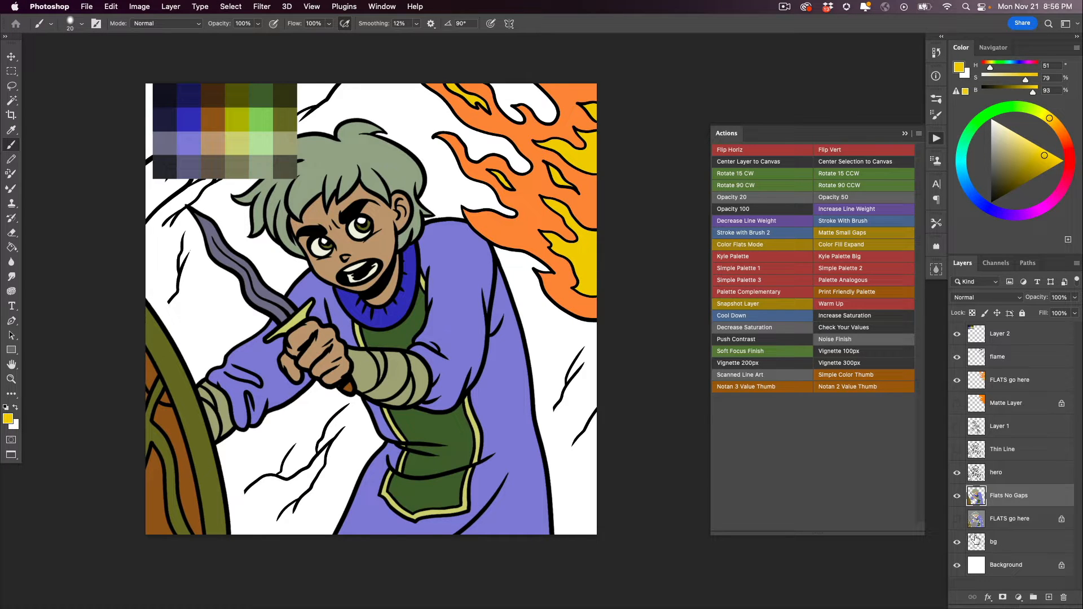
{"action": "left_click", "coordinate": [979, 332]}
{"action": "key", "text": "v"}
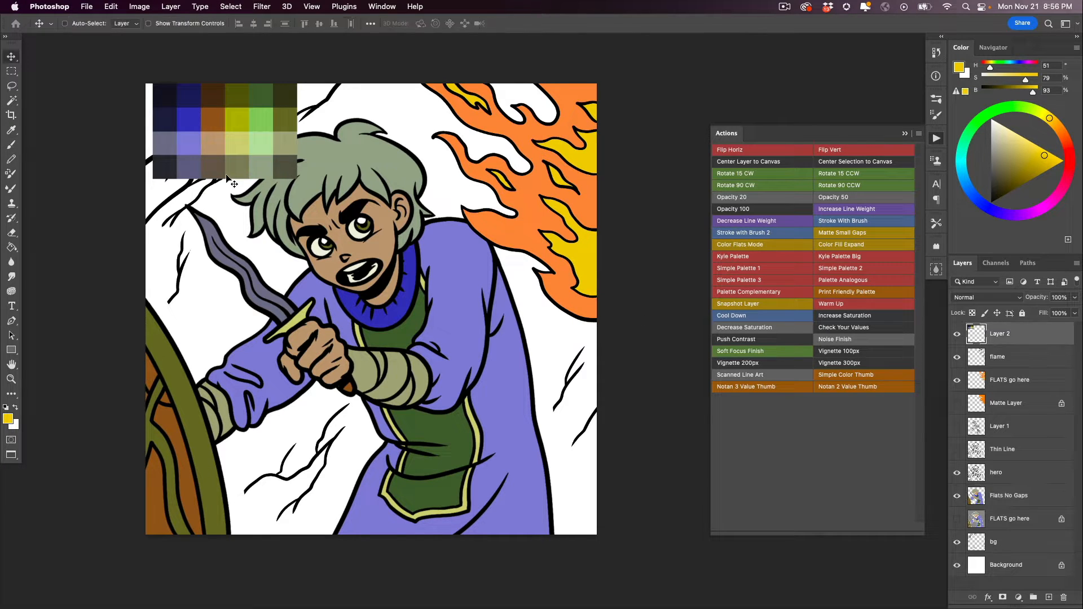
{"action": "left_click_drag", "start_coordinate": [228, 177], "coordinate": [501, 295]}
{"action": "key", "text": "b"}
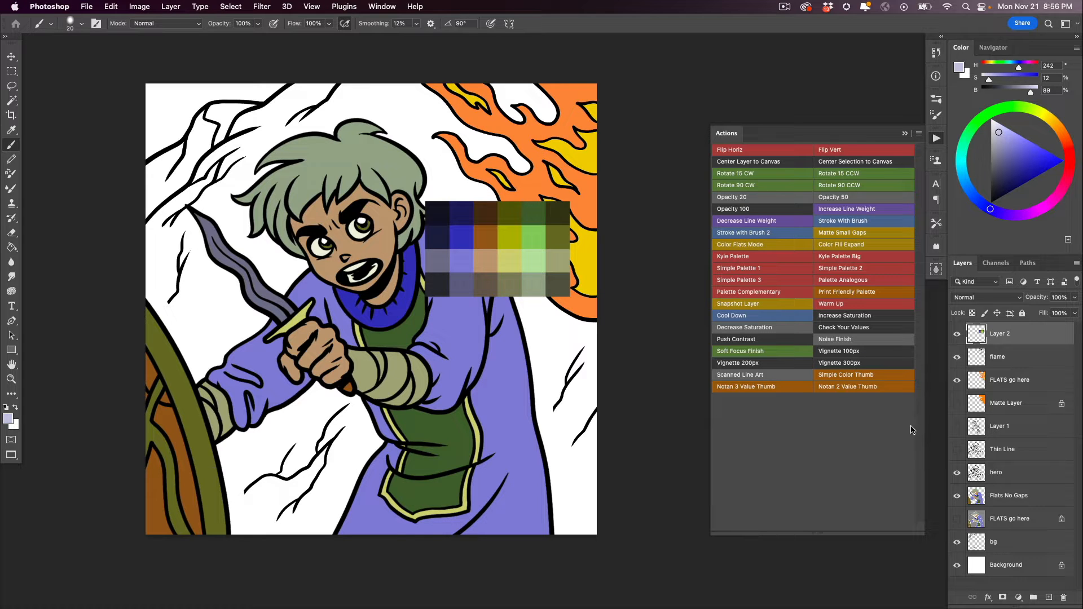
- Create a matte behind the bg layer's rock line art with the Matte Small Gaps action
{"action": "left_click", "coordinate": [974, 543]}
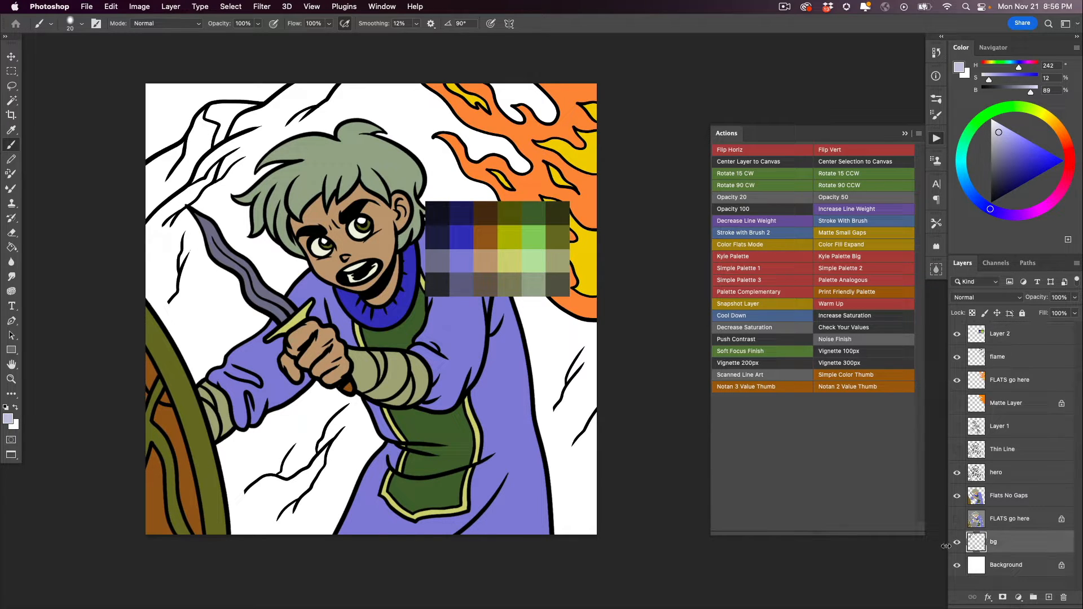
{"action": "left_click", "coordinate": [957, 543]}
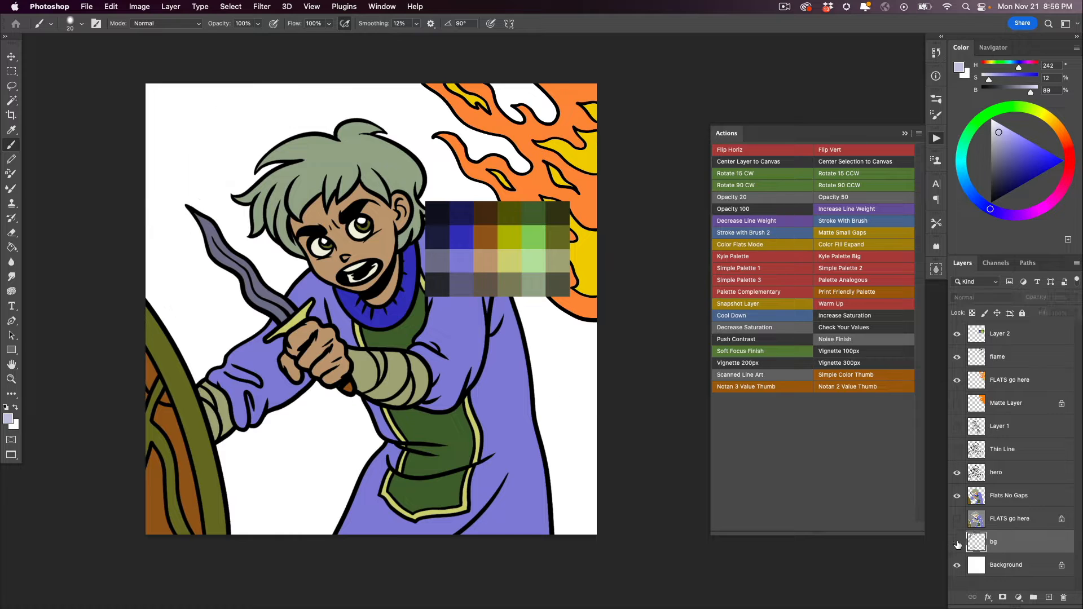
{"action": "left_click", "coordinate": [957, 542]}
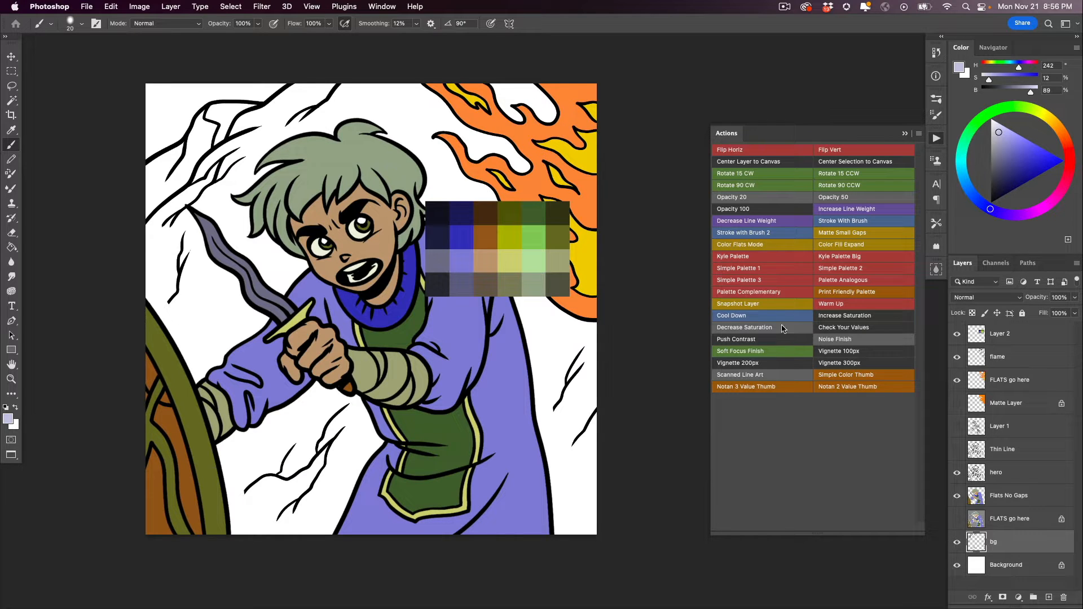
{"action": "left_click", "coordinate": [829, 244]}
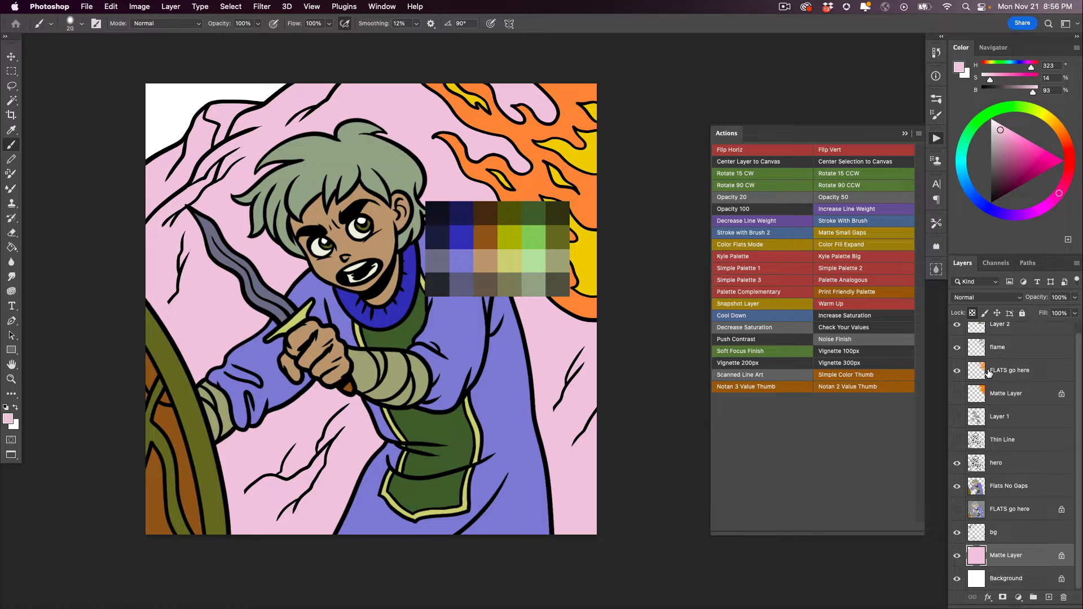
- Recolor the rock matte pale lavender (H 242, S 5, B 92)
{"action": "key", "text": "i"}
{"action": "left_click", "coordinate": [464, 322]}
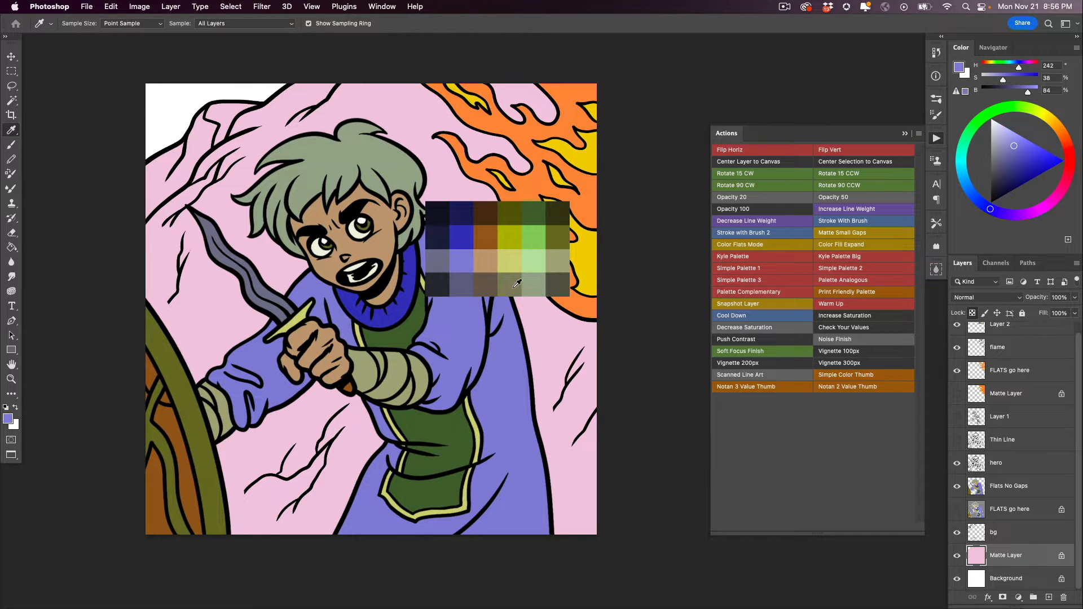
{"action": "key", "text": "alt+BackSpace"}
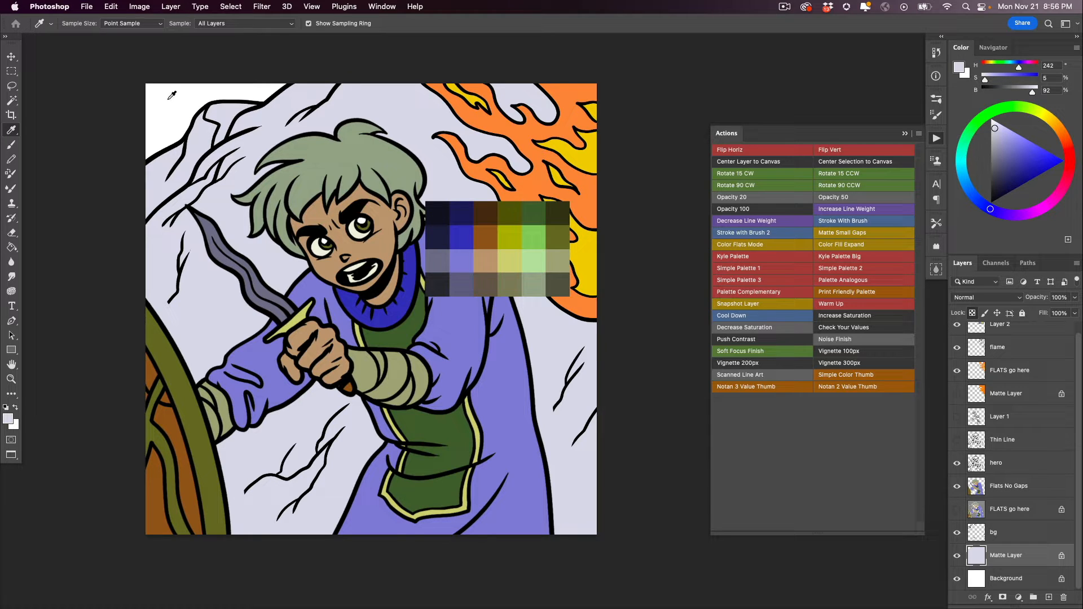
- Fill the sky corner above the rocks with green (H 92, S 45, B 81) and hide Layer 2's palette swatches
{"action": "key", "text": "g"}
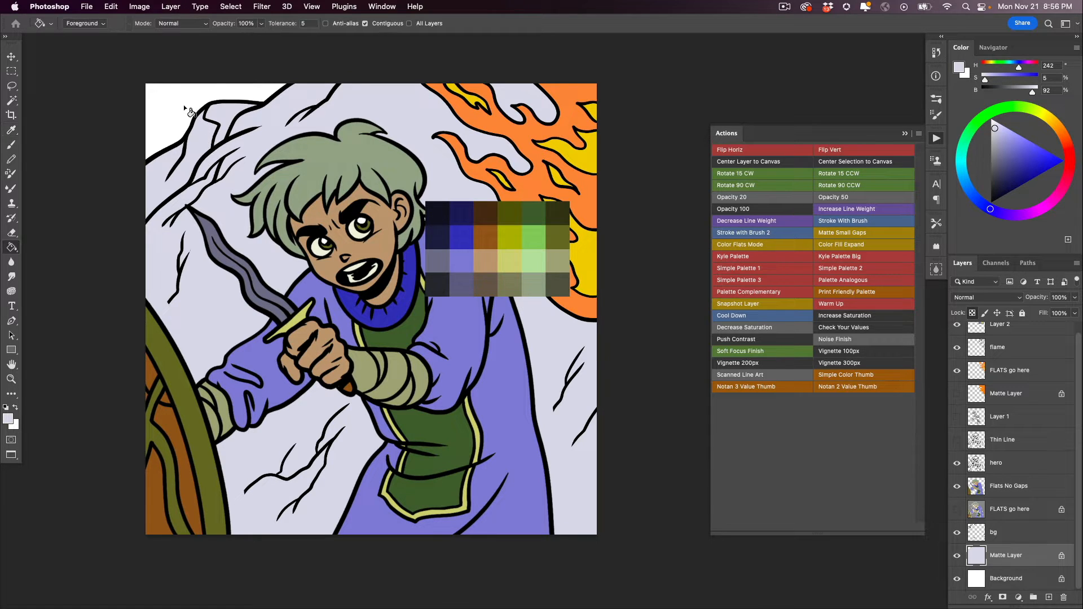
{"action": "left_click", "coordinate": [365, 319], "text": "alt"}
{"action": "left_click", "coordinate": [172, 134]}
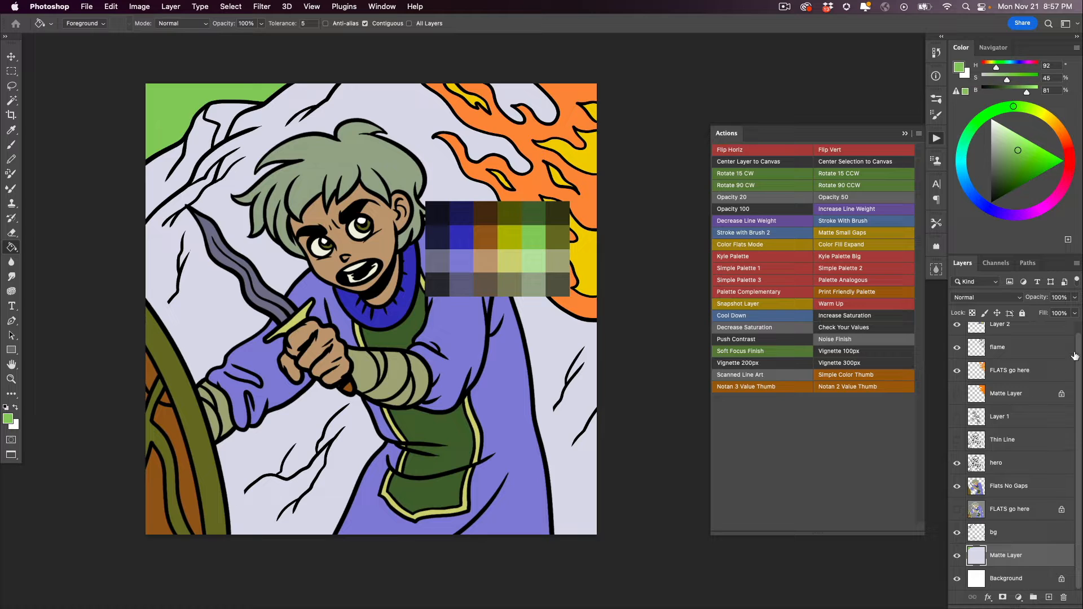
{"action": "scroll", "coordinate": [1074, 355], "scroll_direction": "up", "scroll_amount": 1}
{"action": "left_click", "coordinate": [957, 334]}
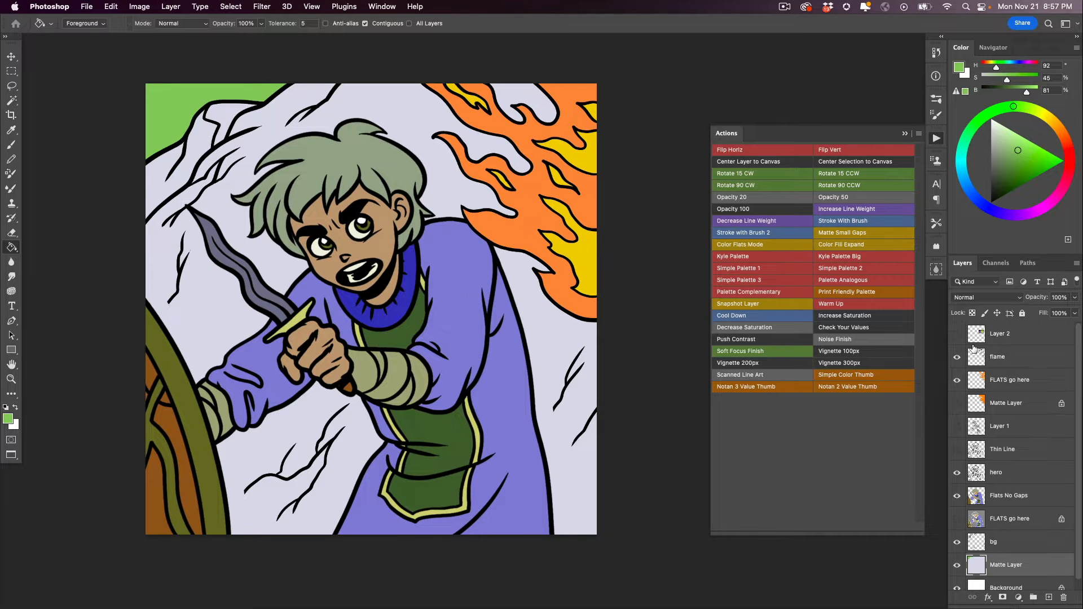
- Create a merged copy of the artwork with the Snapshot Layer action and toggle its visibility to check it
{"action": "left_click", "coordinate": [289, 420], "text": "alt"}
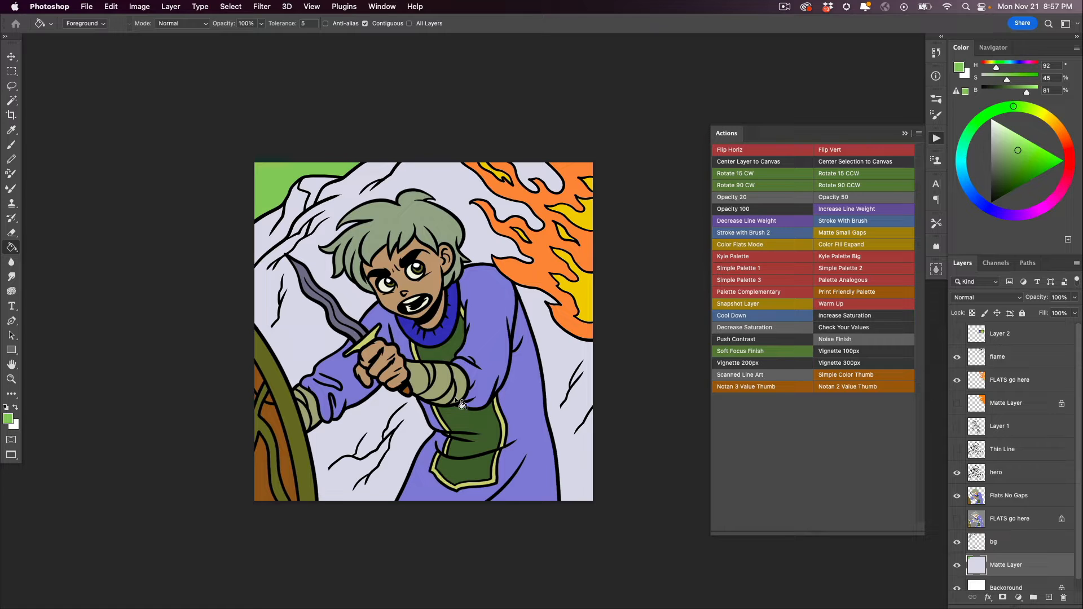
{"action": "left_click", "coordinate": [735, 305]}
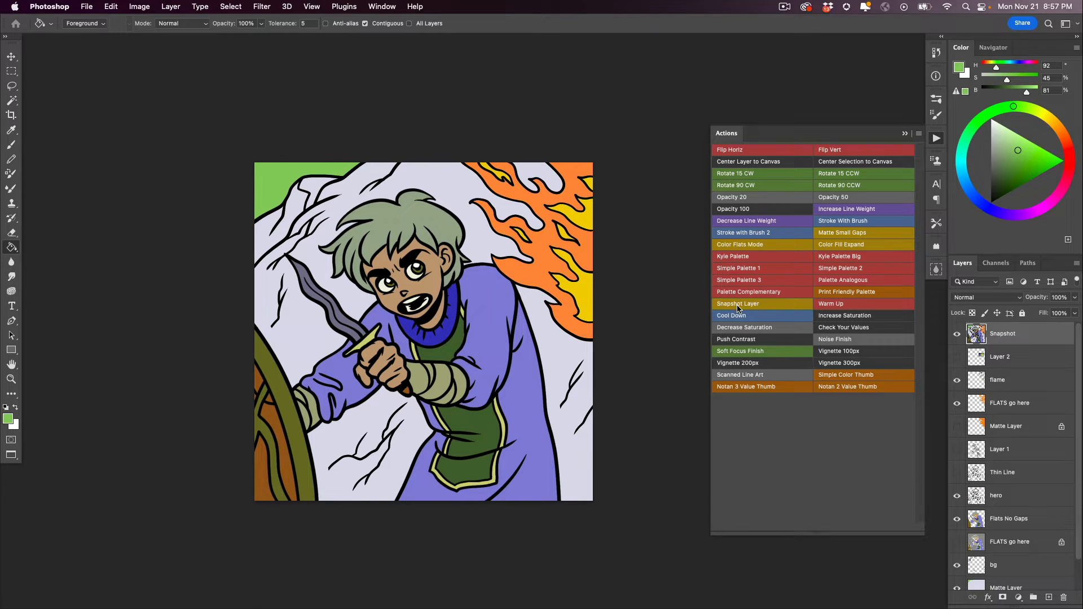
{"action": "left_click", "coordinate": [957, 335]}
{"action": "left_click", "coordinate": [957, 335]}
- Apply the Cool Down action five times above the Snapshot layer and group the resulting Cooler adjustment layers
{"action": "left_click", "coordinate": [730, 317]}
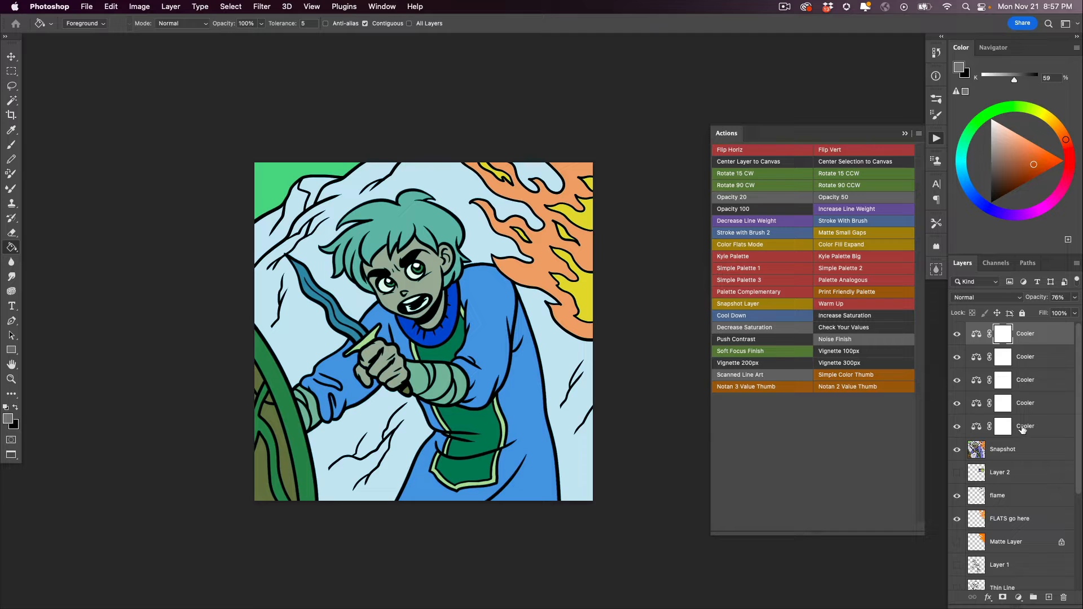
{"action": "left_click", "coordinate": [982, 435], "text": "shift"}
{"action": "key", "text": "super+g"}
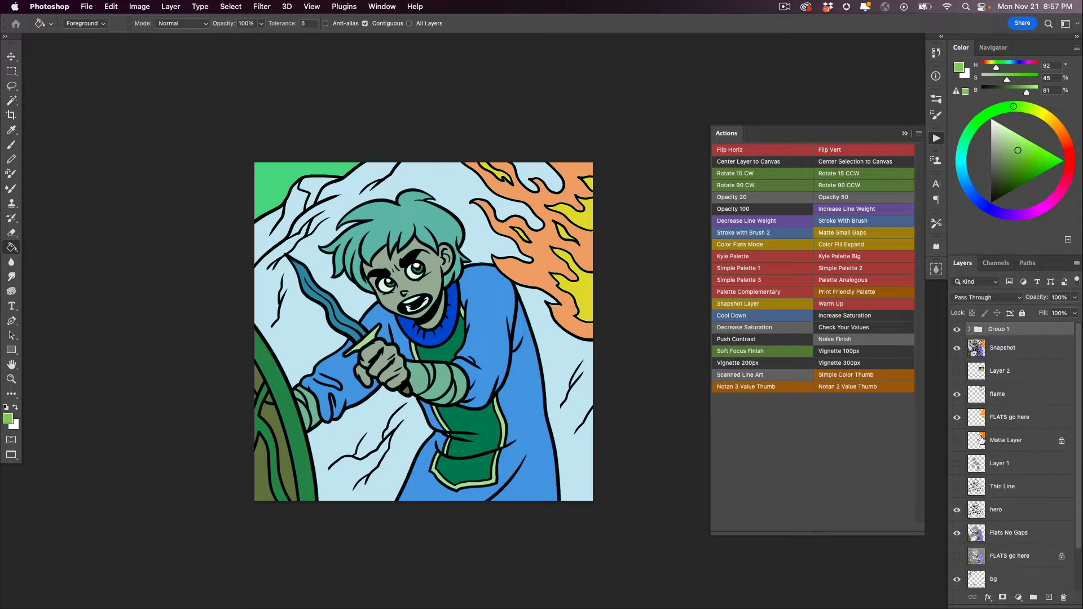
- Compare the artwork with and without the cooling group, and leave the group hidden
{"action": "left_click", "coordinate": [956, 331]}
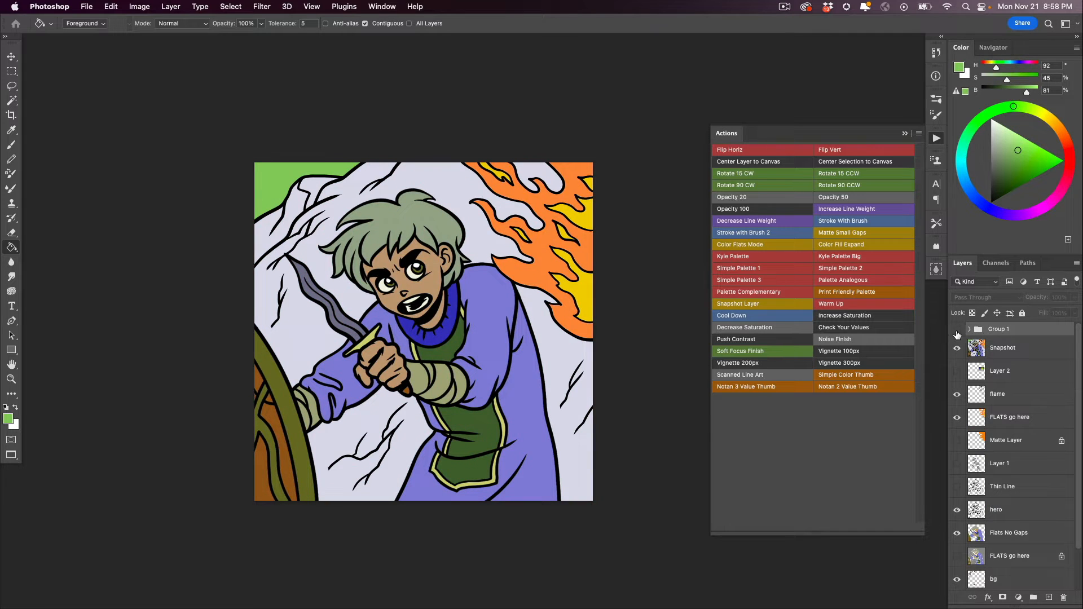
{"action": "left_click", "coordinate": [957, 332]}
{"action": "left_click", "coordinate": [957, 332]}
- Apply the Warm Up action three times to the artwork, group the Warmer adjustment layers and hide that group
{"action": "left_click", "coordinate": [974, 350]}
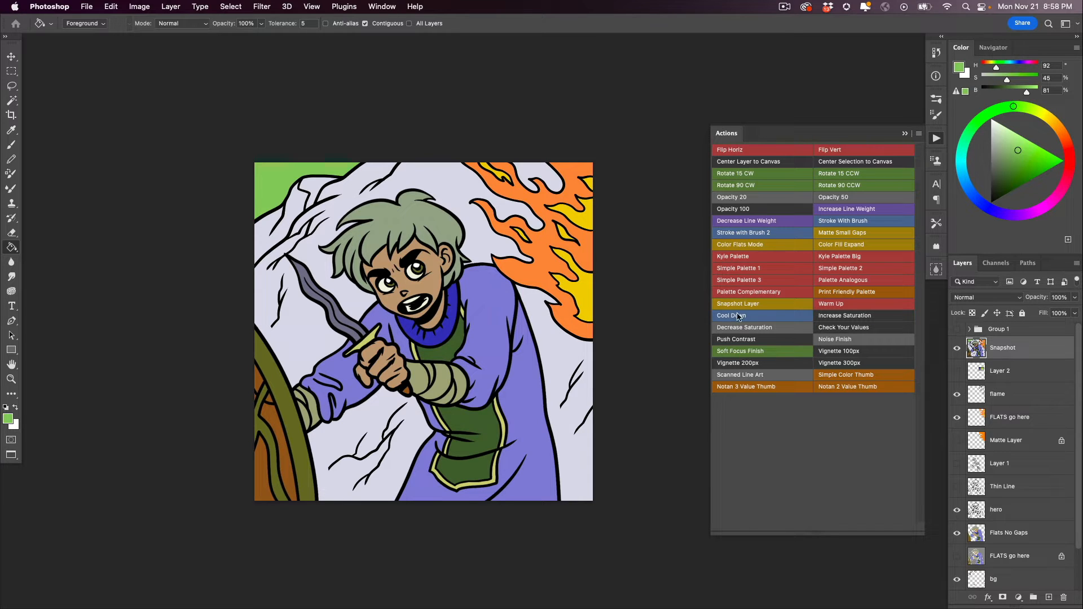
{"action": "left_click", "coordinate": [828, 305]}
{"action": "left_click", "coordinate": [827, 305]}
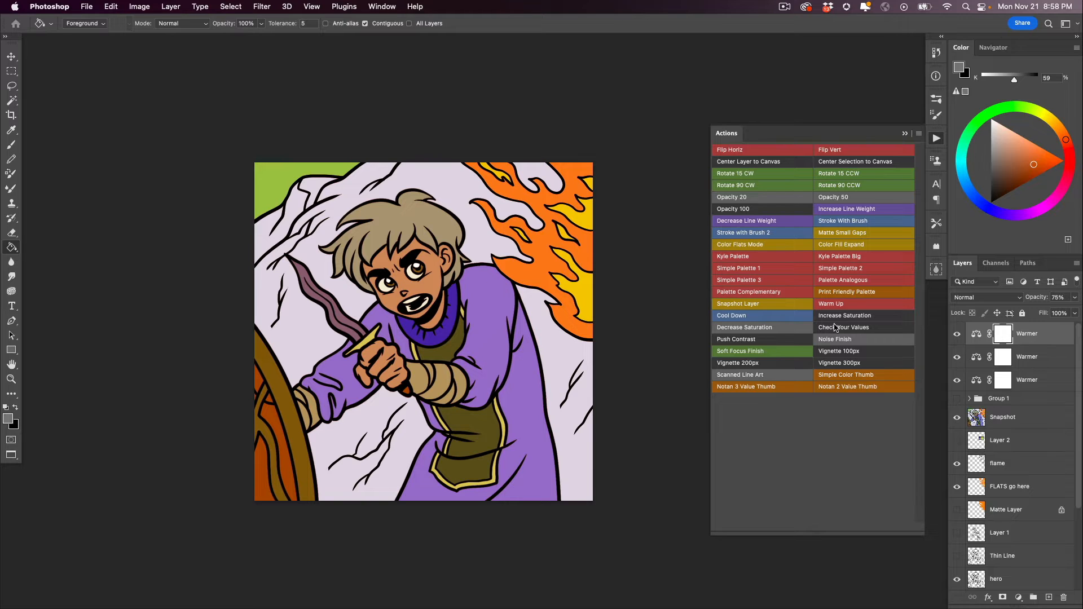
{"action": "left_click", "coordinate": [1002, 380], "text": "shift"}
{"action": "left_click", "coordinate": [1002, 380], "text": "shift"}
{"action": "left_click", "coordinate": [1023, 380], "text": "shift"}
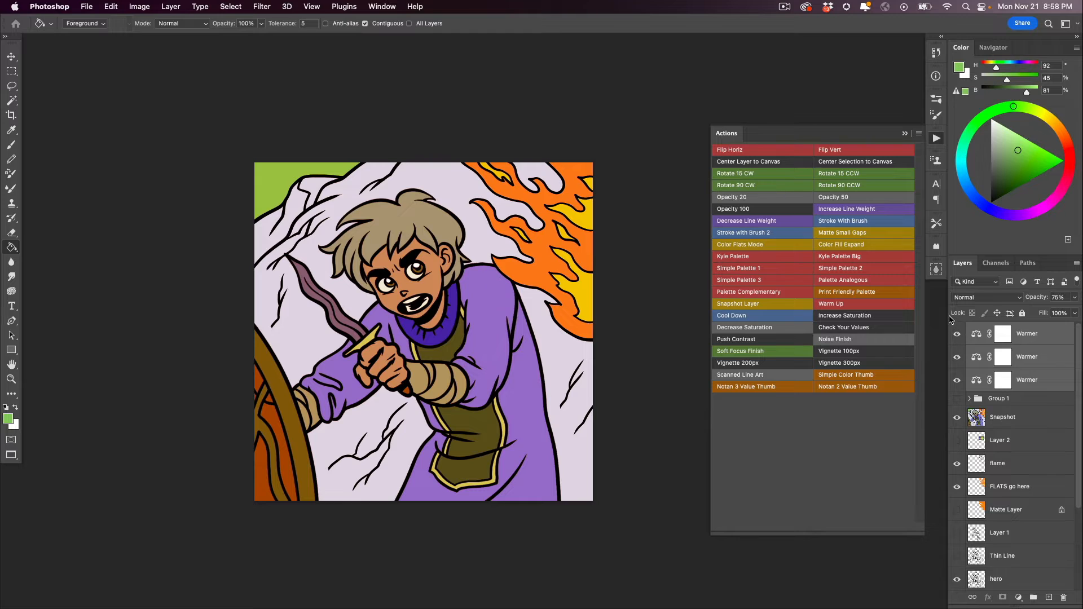
{"action": "key", "text": "super+g"}
{"action": "left_click", "coordinate": [957, 328]}
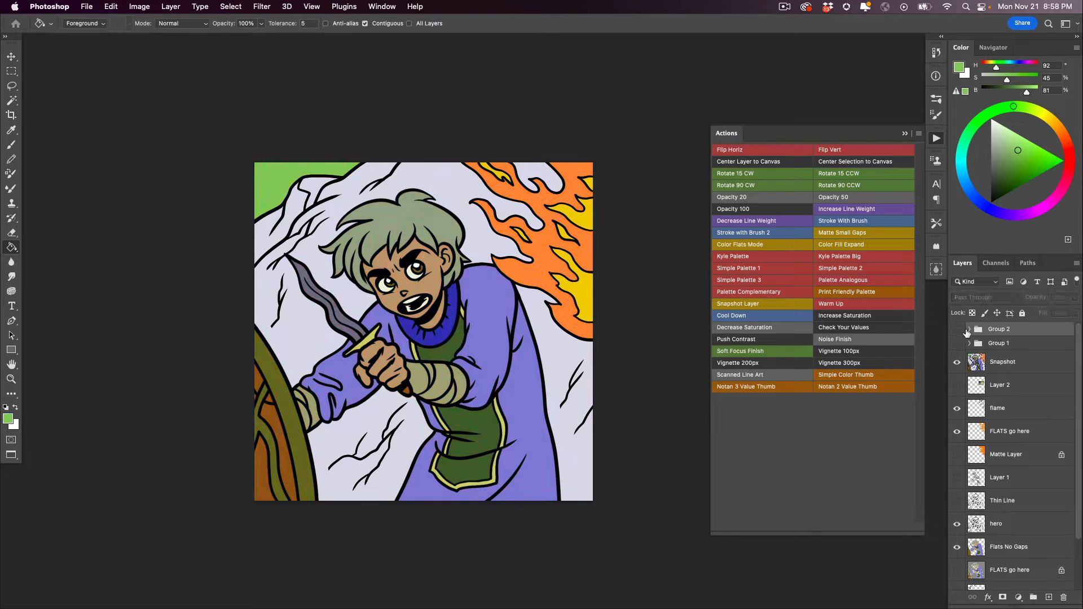
- Create a Simple Color Thumb from the Snapshot layer, try it in the canvas's upper-right corner, and delete it
{"action": "left_click", "coordinate": [981, 369]}
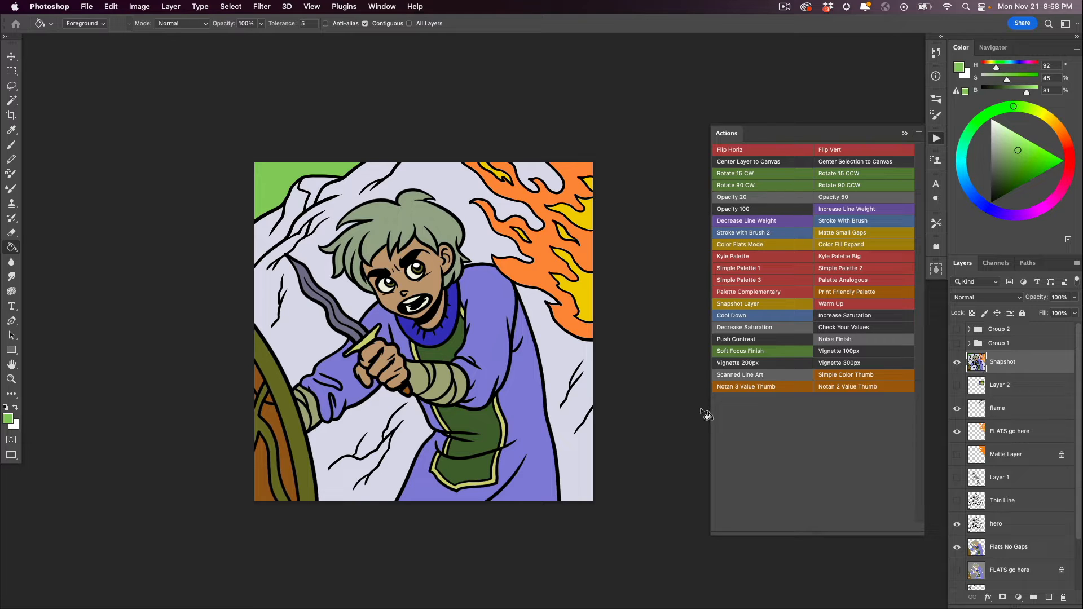
{"action": "left_click", "coordinate": [833, 375]}
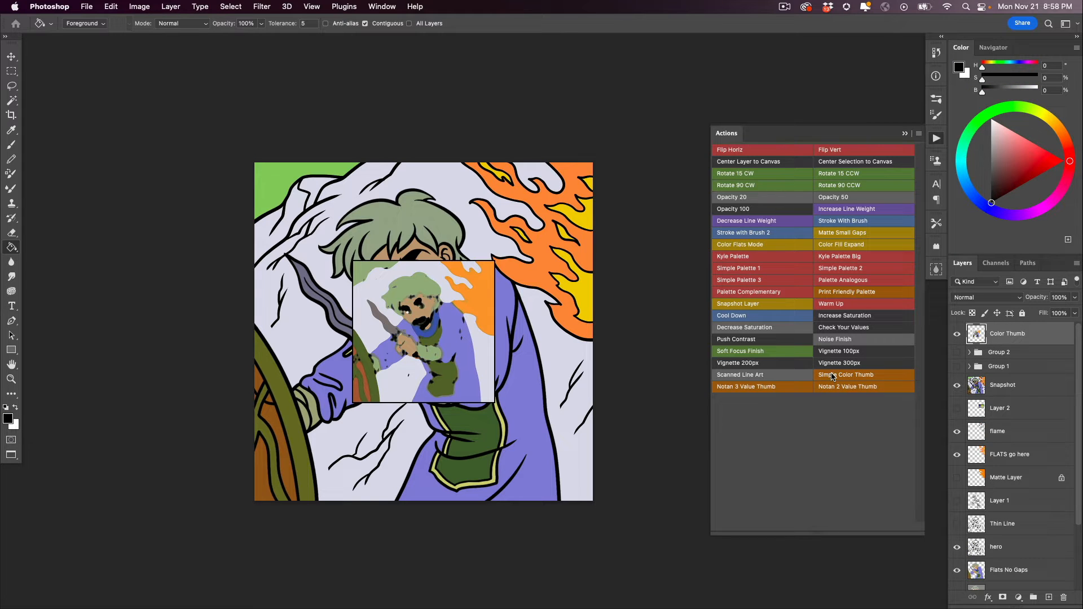
{"action": "key", "text": "v"}
{"action": "left_click_drag", "start_coordinate": [375, 366], "coordinate": [477, 287]}
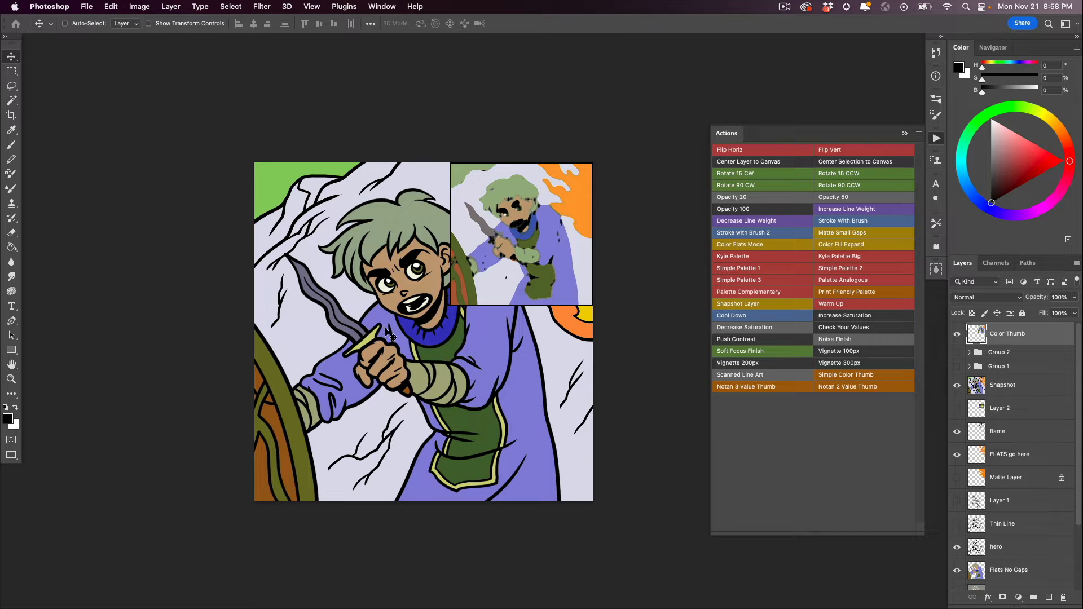
{"action": "key", "text": "super+z"}
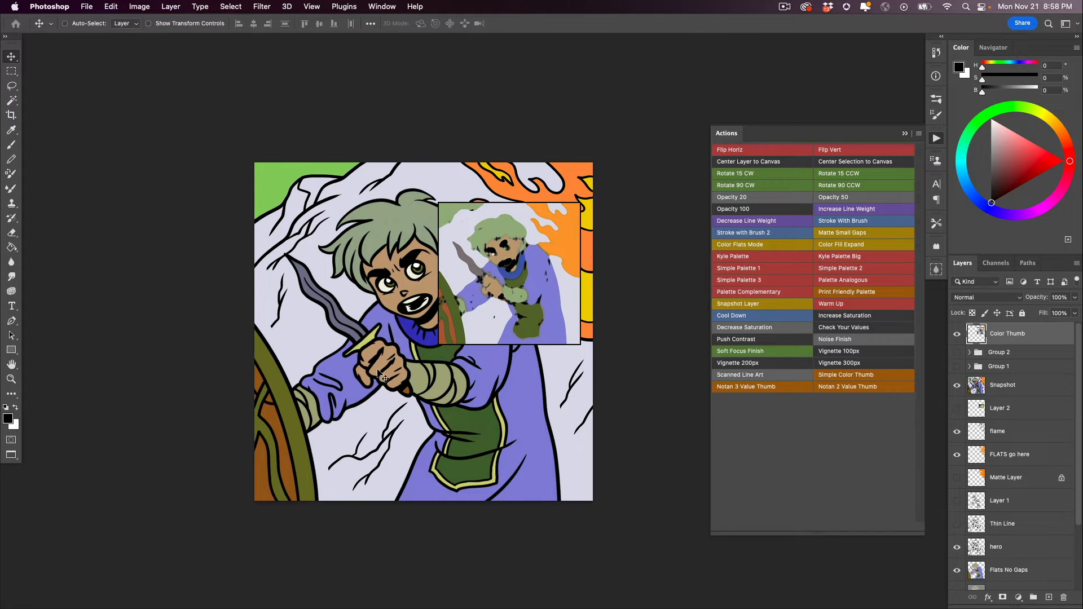
{"action": "key", "text": "BackSpace"}
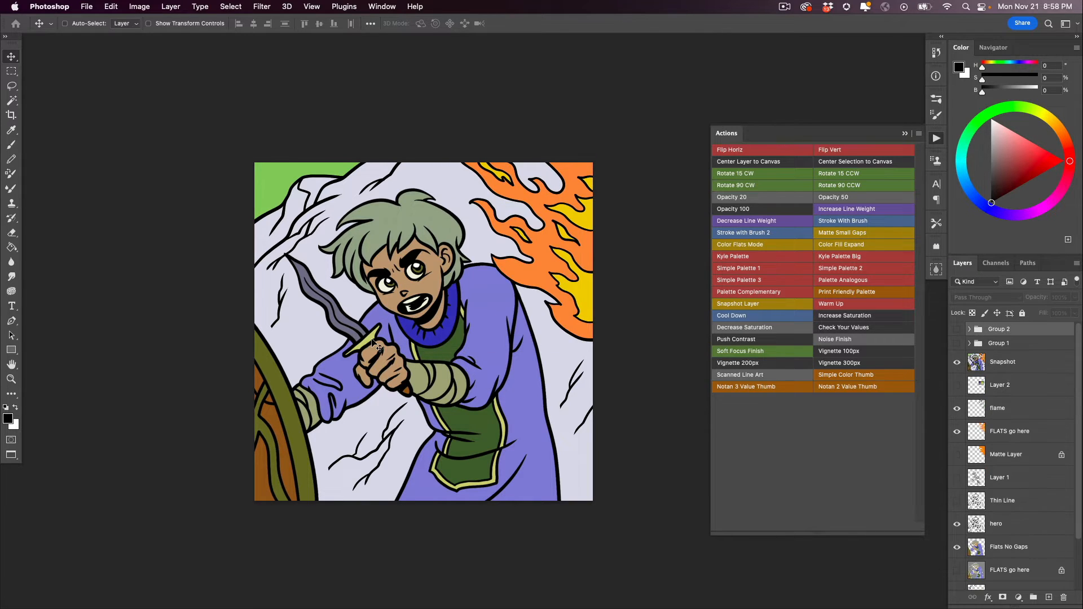
- Create a Notan 2 Value Thumb from the Snapshot layer, move it to the canvas's upper-right area, and delete it
{"action": "left_click", "coordinate": [963, 368]}
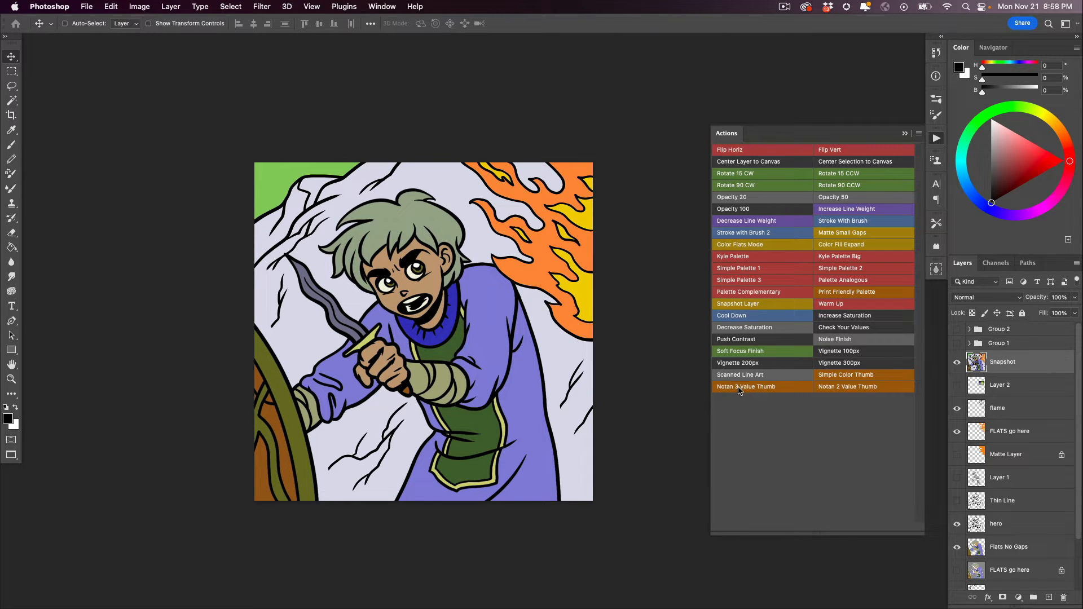
{"action": "left_click", "coordinate": [829, 393]}
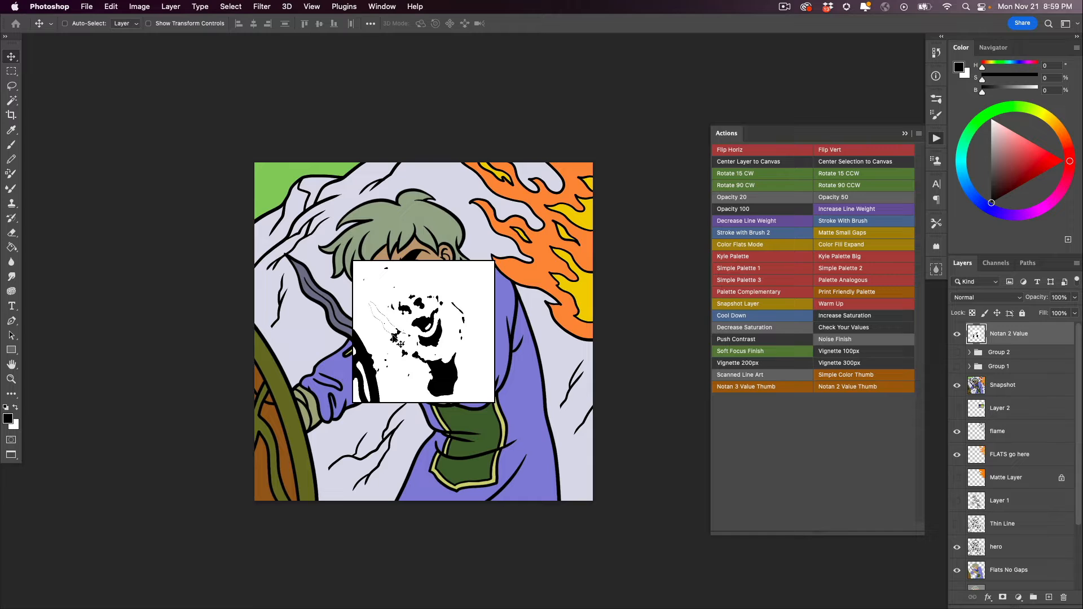
{"action": "left_click_drag", "start_coordinate": [395, 341], "coordinate": [490, 246]}
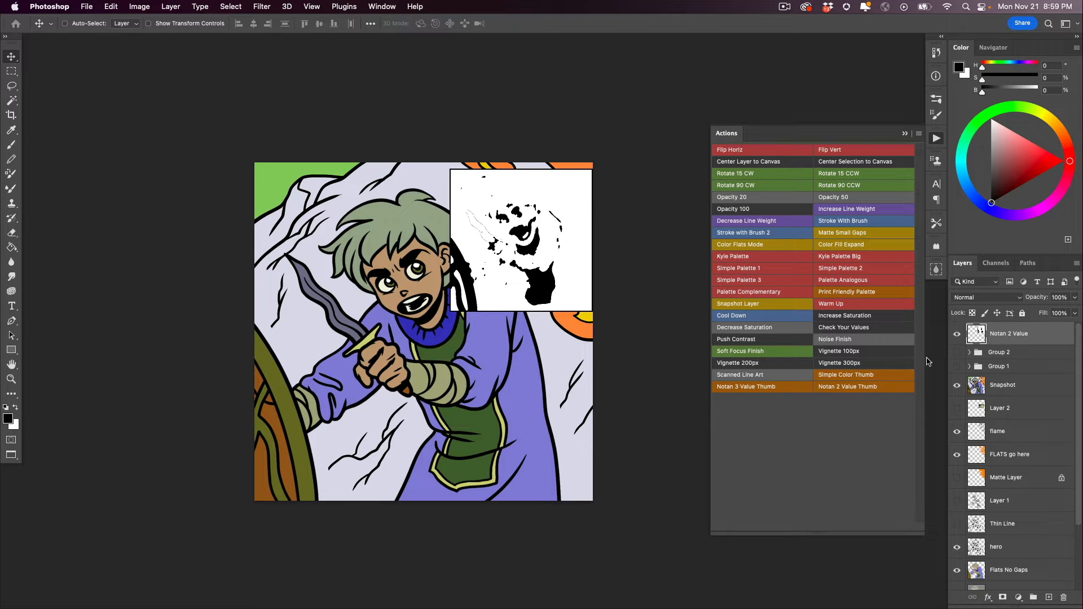
{"action": "key", "text": "Delete"}
- Create a Notan 3 Value Thumb of the hero artwork and delete it
{"action": "left_click", "coordinate": [739, 386]}
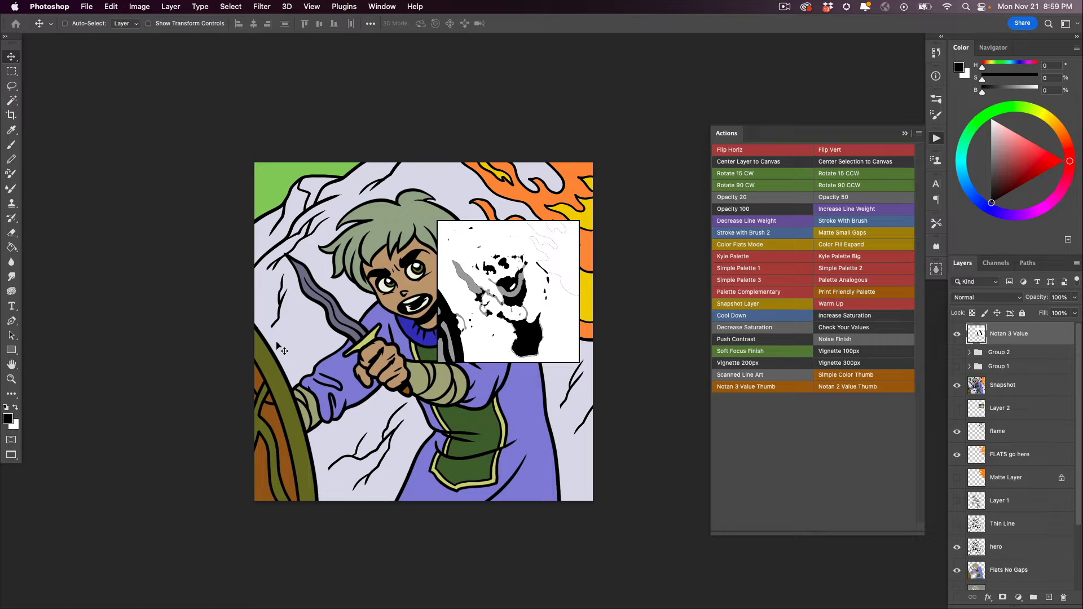
{"action": "key", "text": "Delete"}
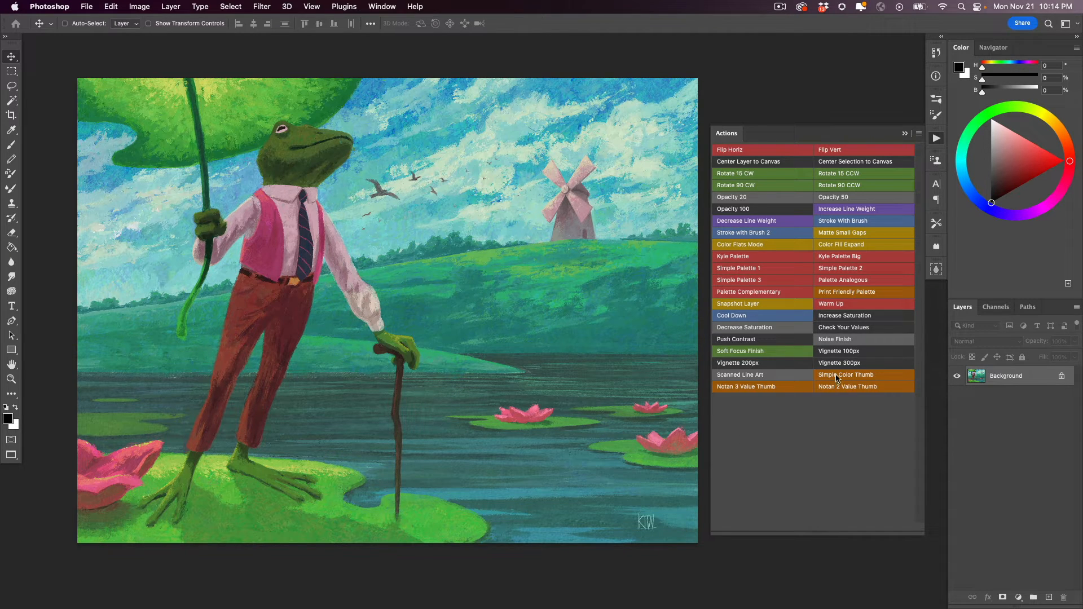
- Create a Simple Color Thumb of the frog painting in the canvas's upper-right corner, inspect it up close and hide it
{"action": "left_click", "coordinate": [849, 388]}
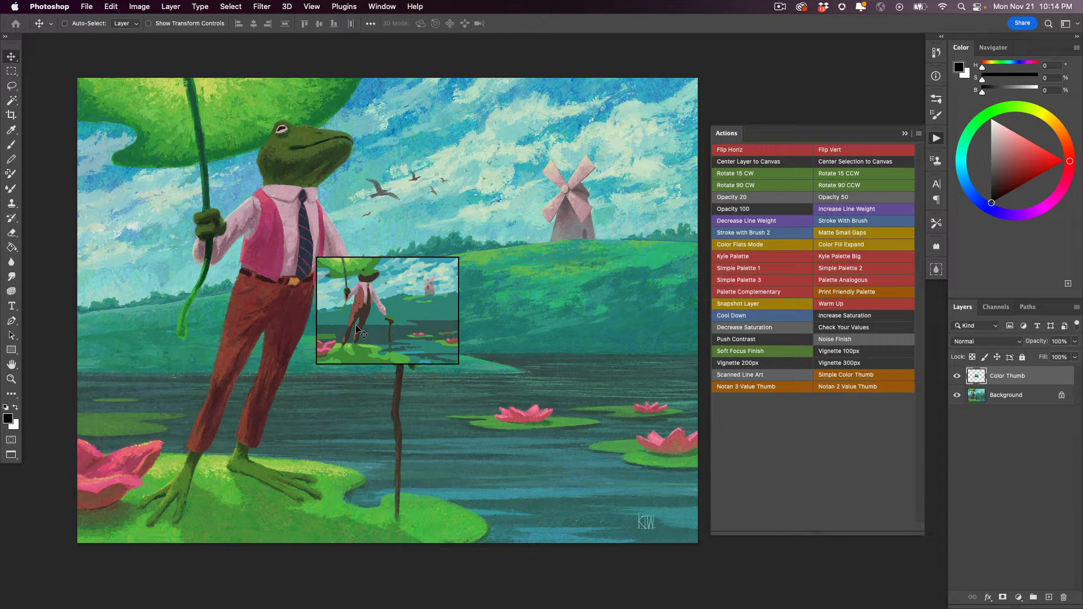
{"action": "left_click_drag", "start_coordinate": [356, 330], "coordinate": [594, 149]}
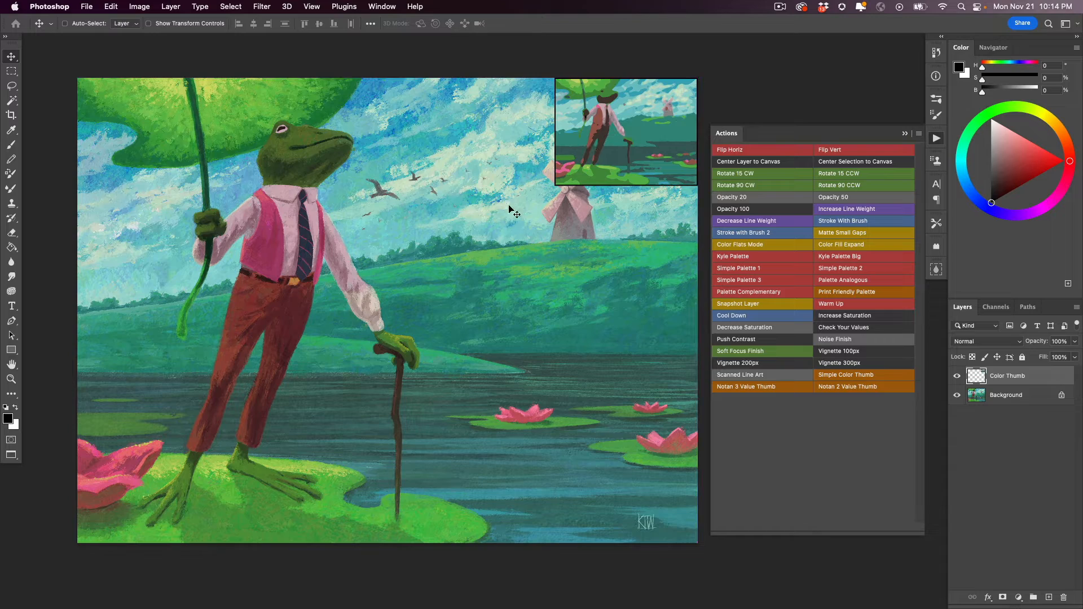
{"action": "left_click", "coordinate": [598, 135], "text": "super"}
{"action": "left_click", "coordinate": [598, 135], "text": "super"}
{"action": "left_click", "coordinate": [598, 135], "text": "super"}
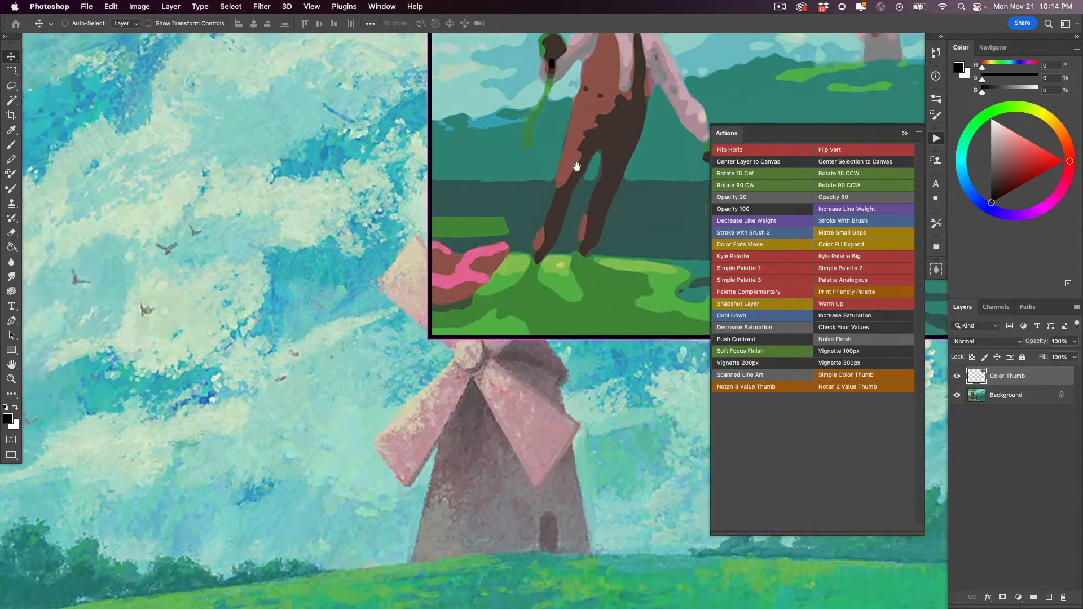
{"action": "left_click_drag", "start_coordinate": [576, 167], "coordinate": [259, 346]}
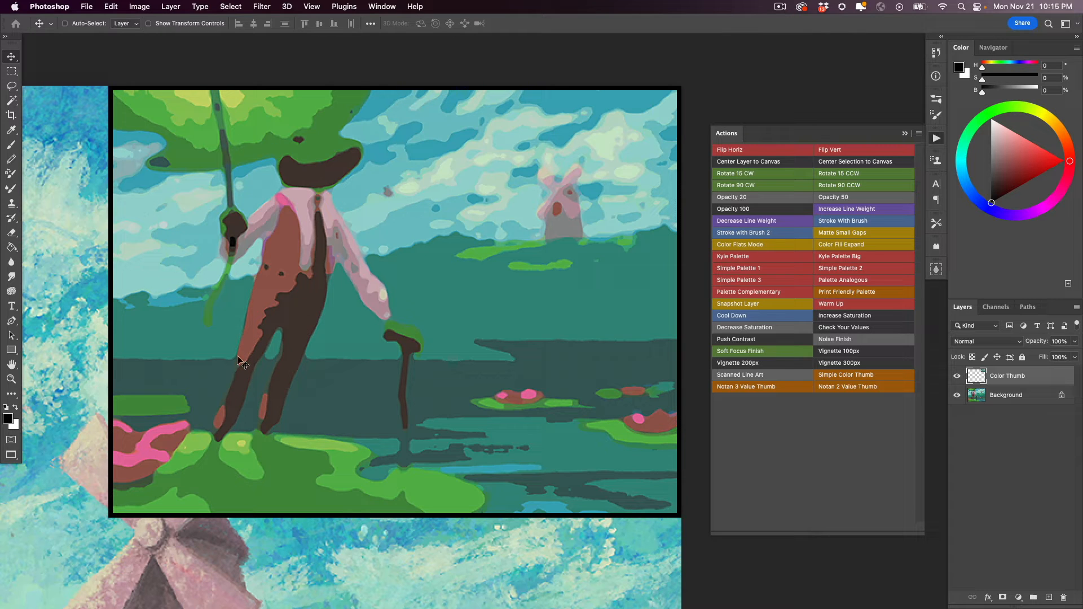
{"action": "left_click", "coordinate": [340, 410], "text": "alt+super"}
{"action": "left_click", "coordinate": [337, 414], "text": "alt+super"}
{"action": "left_click_drag", "start_coordinate": [273, 444], "coordinate": [521, 210]}
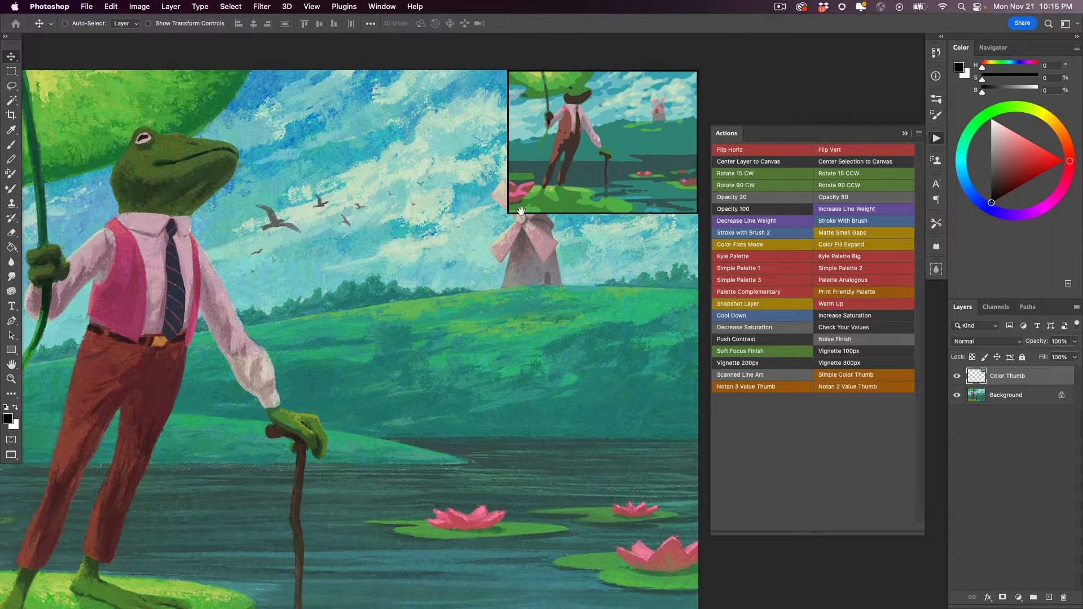
{"action": "key", "text": "super+0"}
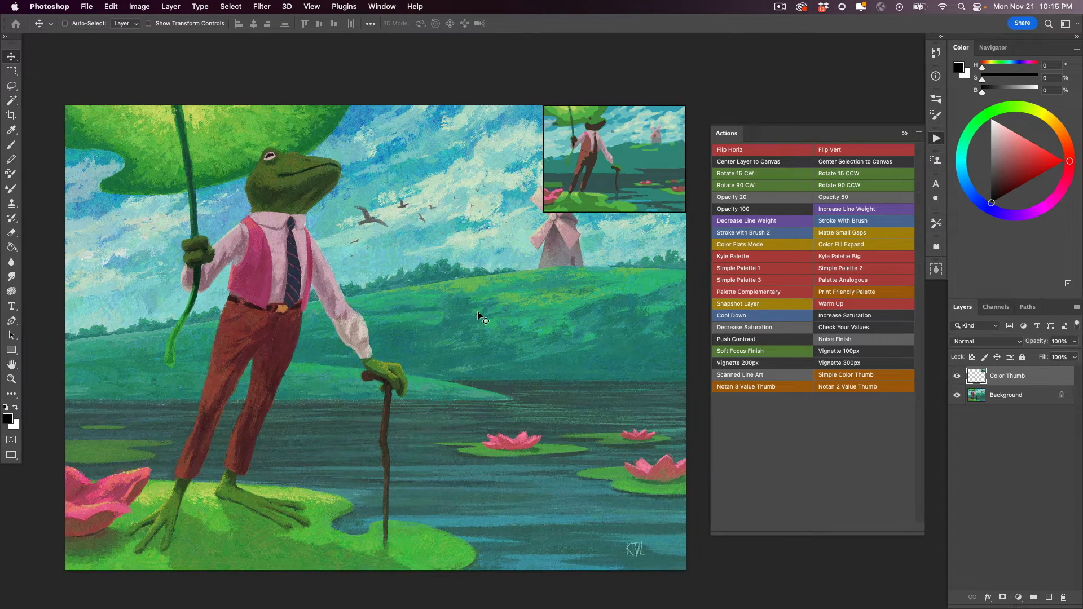
{"action": "left_click", "coordinate": [957, 376]}
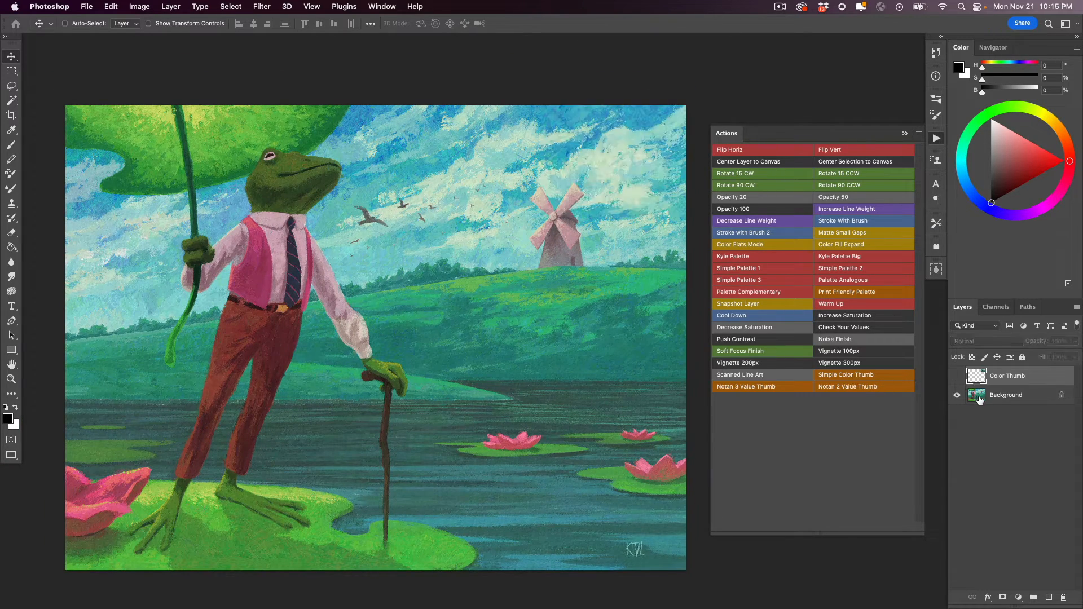
- Create a Notan 3 Value Thumb of the frog painting, move it to the canvas's upper-right corner, and delete it
{"action": "left_click", "coordinate": [979, 399]}
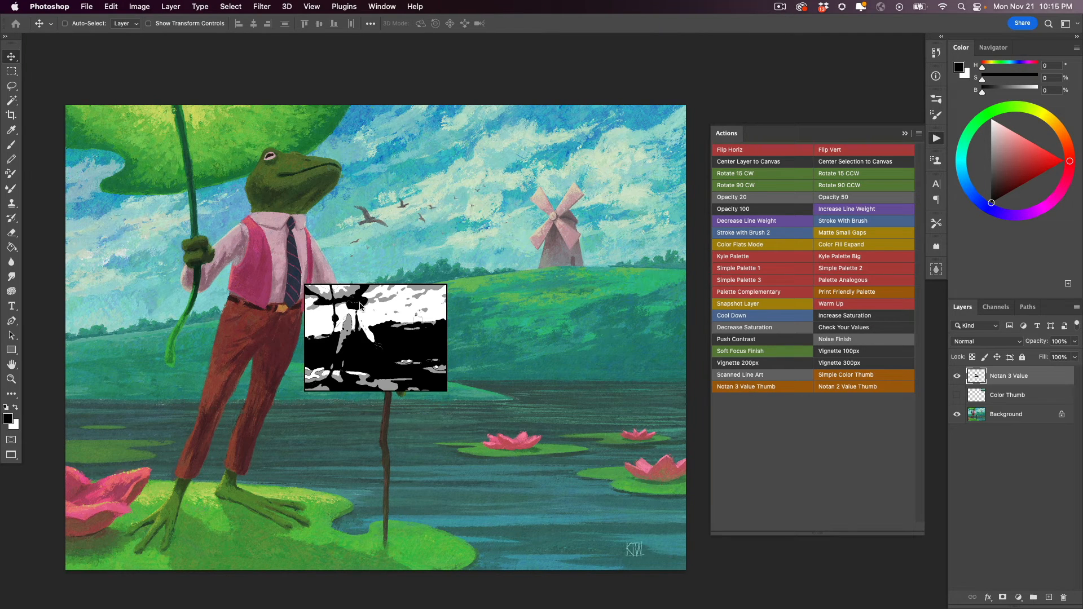
{"action": "left_click_drag", "start_coordinate": [337, 347], "coordinate": [567, 173]}
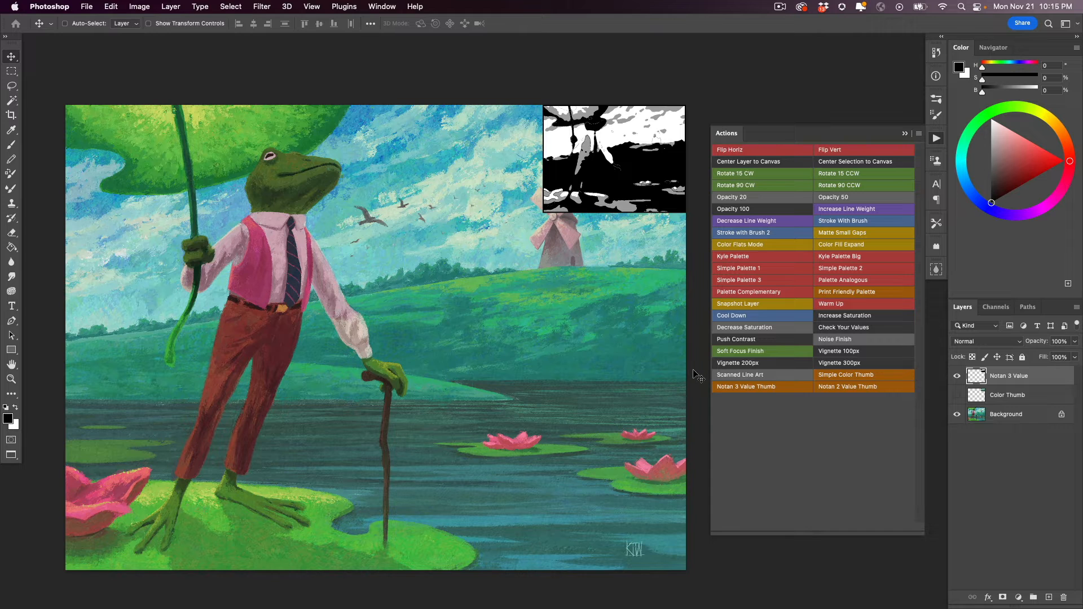
{"action": "key", "text": "BackSpace"}
- Create a Notan 2 Value Thumb from the frog painting's Background layer and move it to the canvas's upper-right corner
{"action": "left_click_drag", "start_coordinate": [364, 393], "coordinate": [382, 376]}
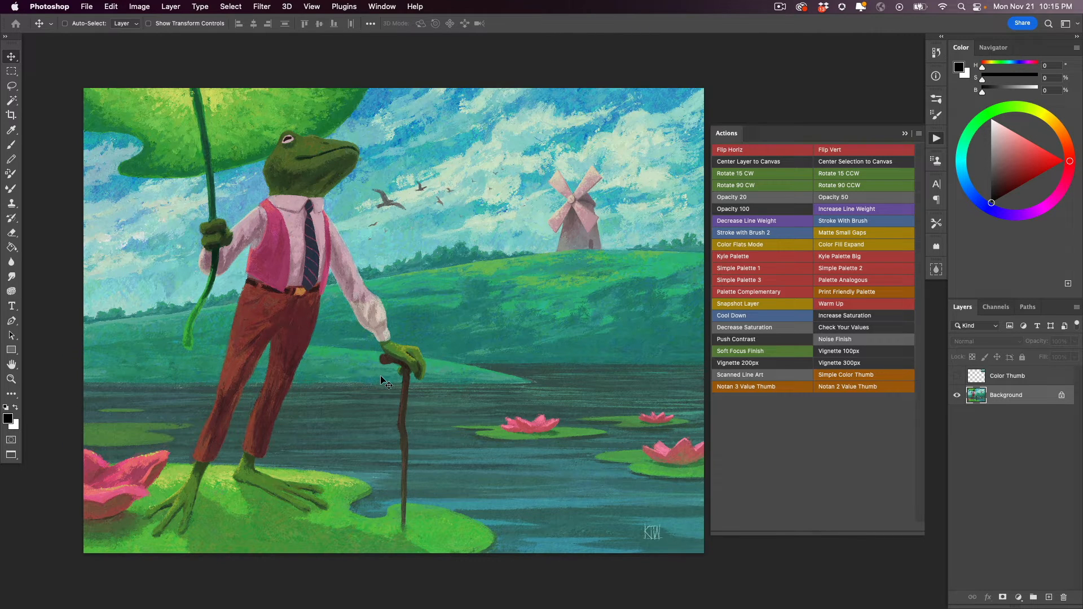
{"action": "left_click", "coordinate": [834, 389]}
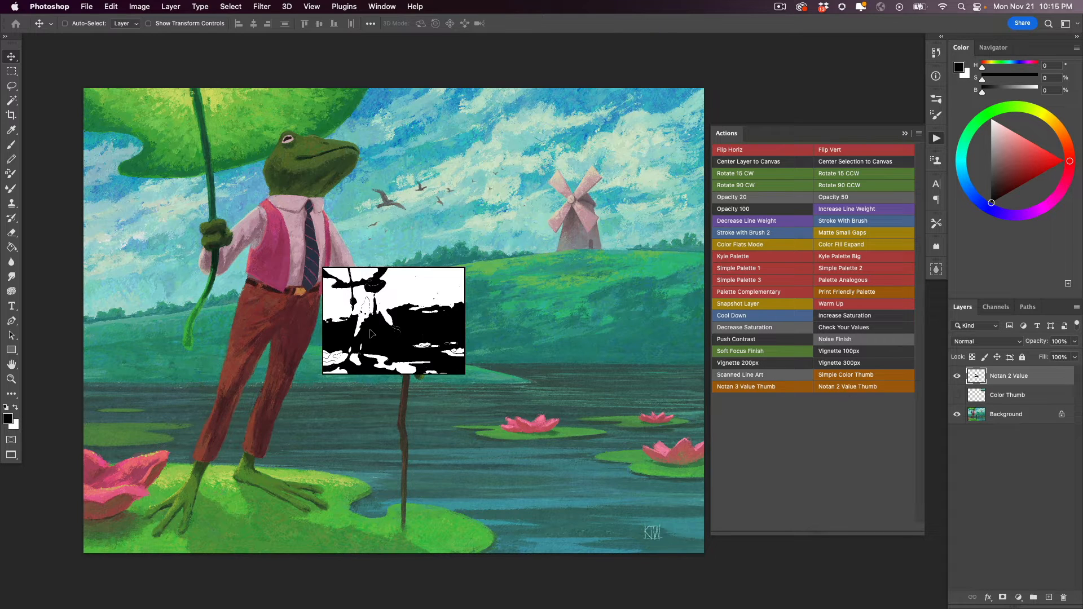
{"action": "left_click_drag", "start_coordinate": [357, 338], "coordinate": [581, 183]}
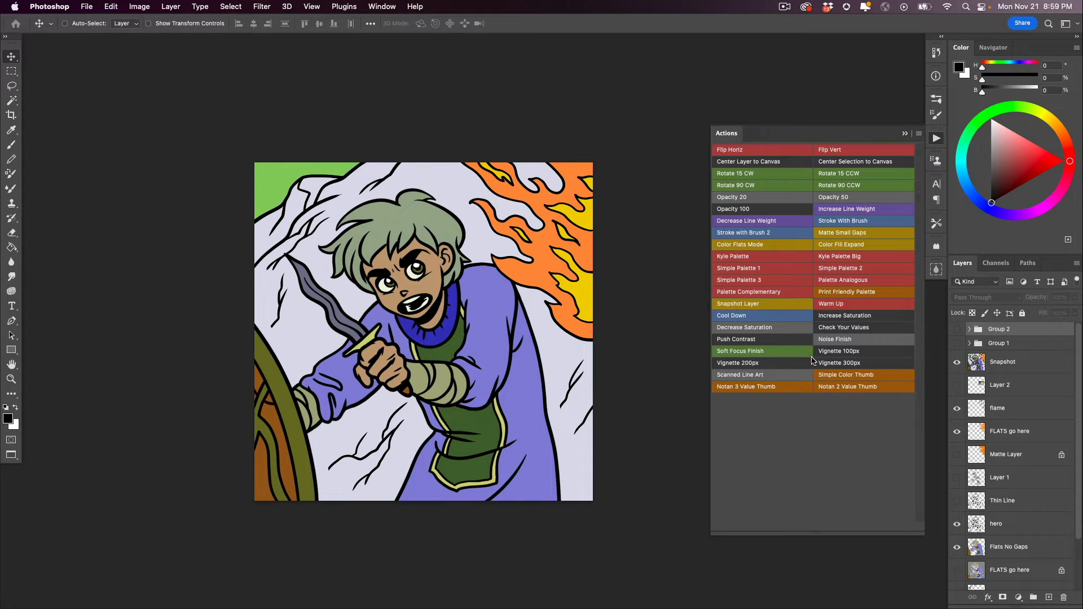
- Set the foreground color to a red of H 6, S 69, B 85 and generate Simple Palette 1
{"action": "left_click", "coordinate": [1033, 156]}
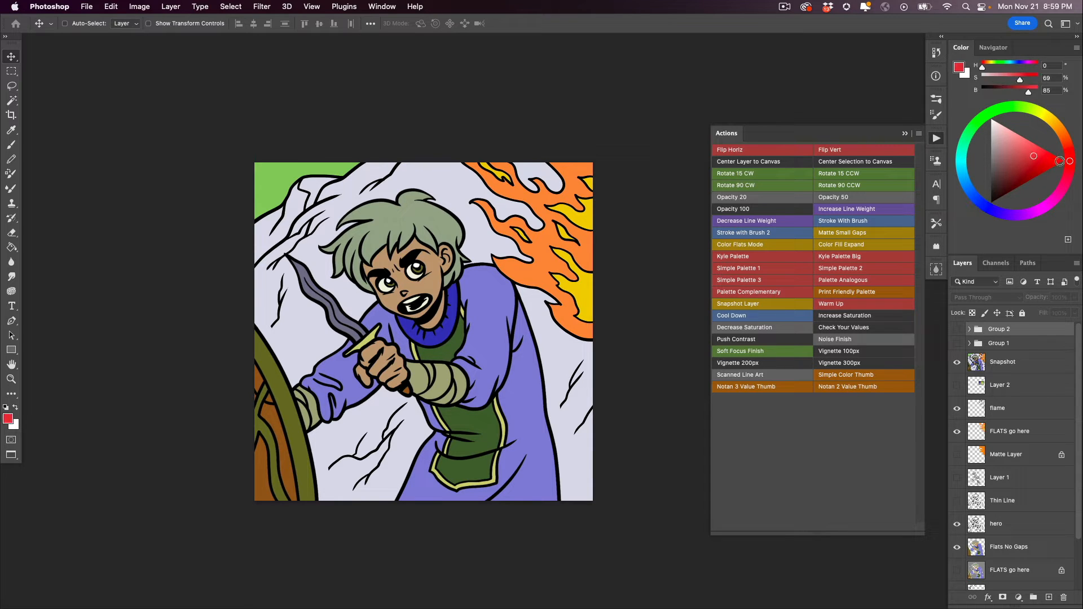
{"action": "left_click", "coordinate": [1068, 156]}
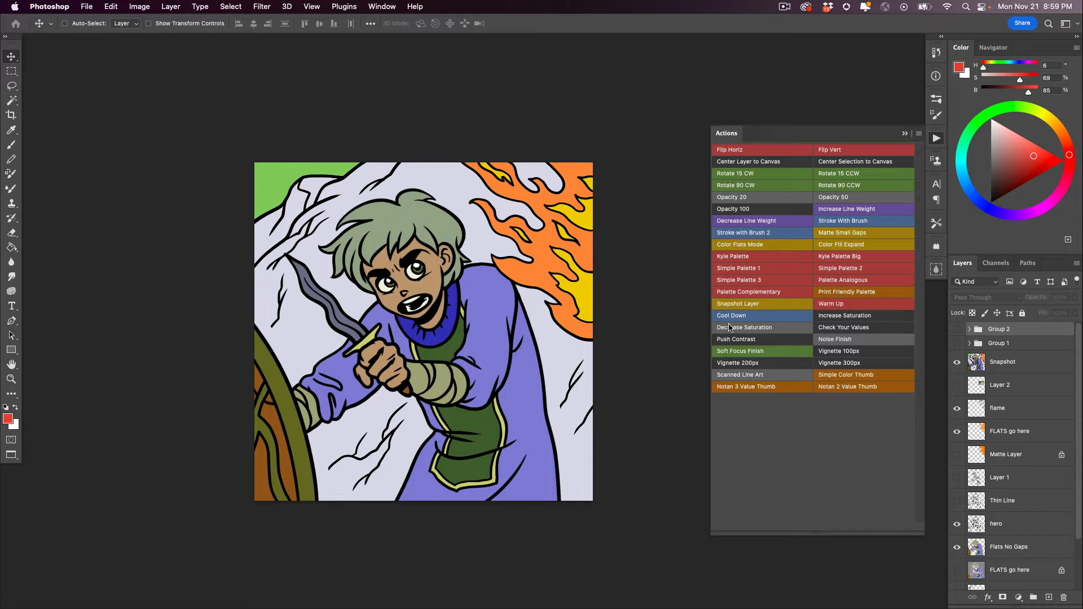
{"action": "left_click", "coordinate": [742, 279]}
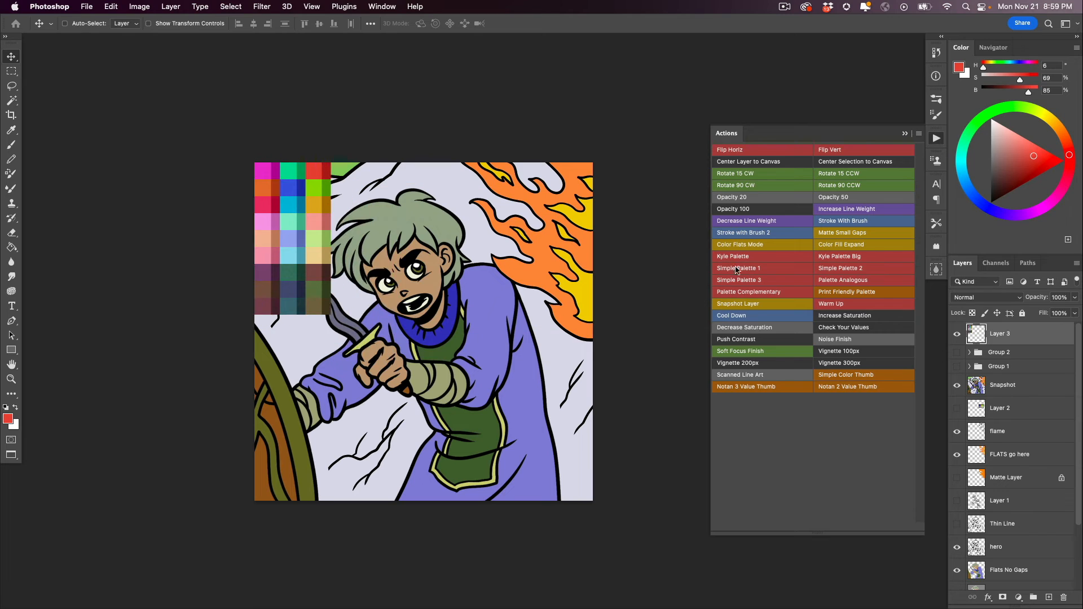
- Generate Simple Palette 2 and Simple Palette 3 and line them up beside the first palette along the canvas's upper edge
{"action": "left_click", "coordinate": [838, 272]}
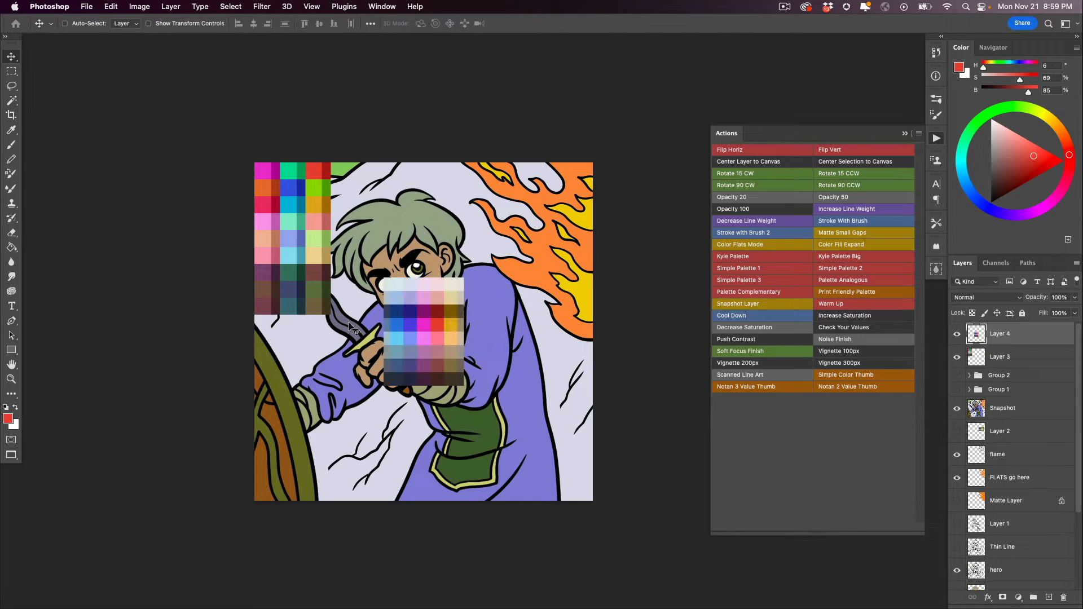
{"action": "left_click_drag", "start_coordinate": [404, 329], "coordinate": [365, 212]}
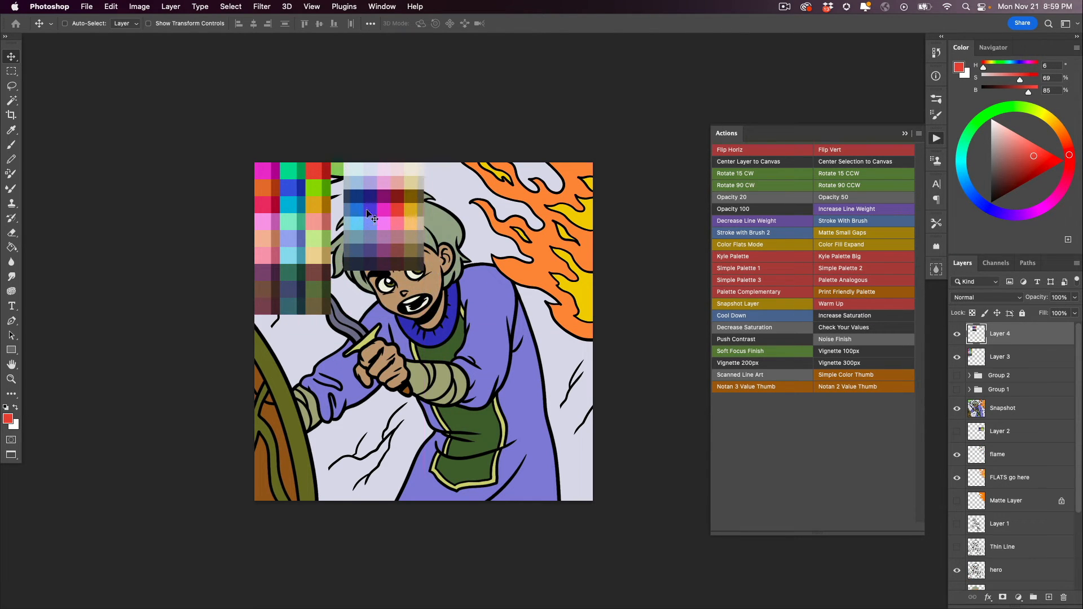
{"action": "left_click", "coordinate": [742, 281]}
{"action": "left_click_drag", "start_coordinate": [391, 338], "coordinate": [457, 223]}
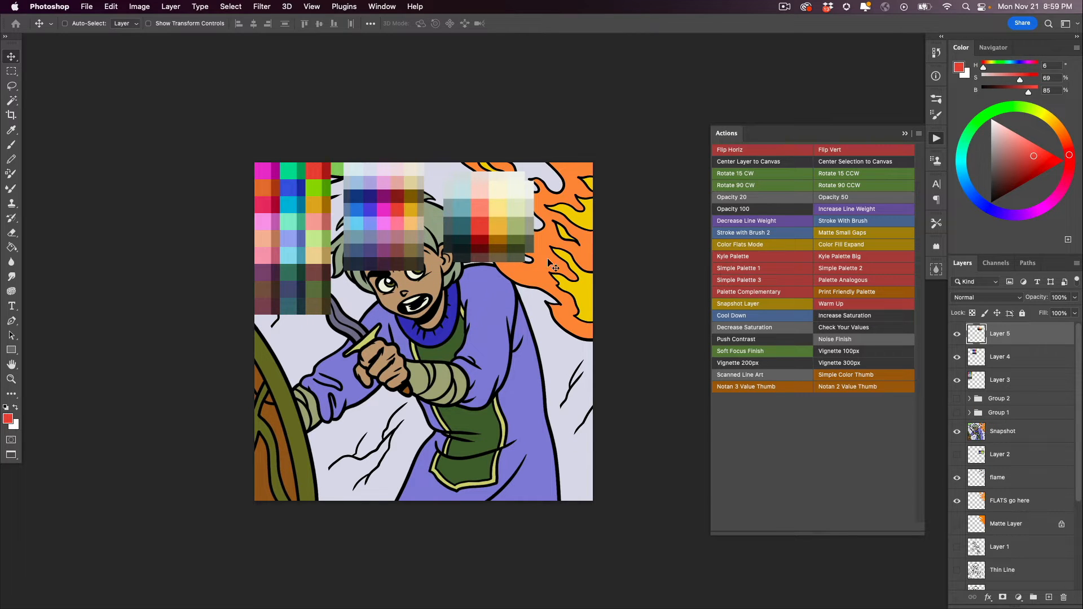
- Generate the Palette Complementary and Palette Analogous swatches from the red color and position them over the character
{"action": "left_click", "coordinate": [732, 296]}
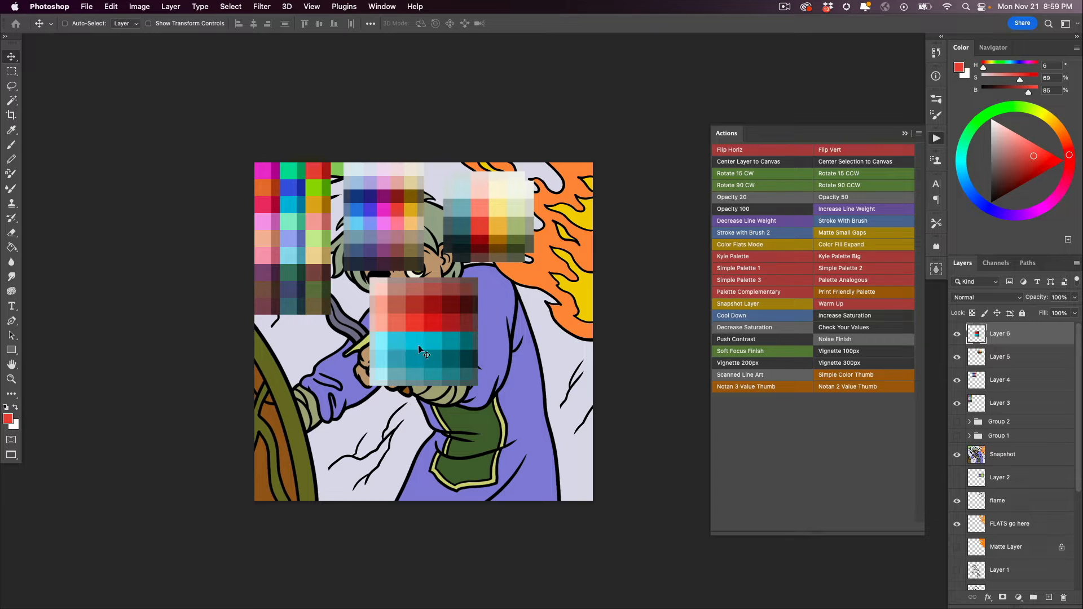
{"action": "left_click_drag", "start_coordinate": [396, 346], "coordinate": [478, 452]}
{"action": "left_click", "coordinate": [841, 297]}
- Generate the Kyle Palette and Kyle Palette Big, moving the big one to the canvas's lower-left area
{"action": "left_click", "coordinate": [736, 259]}
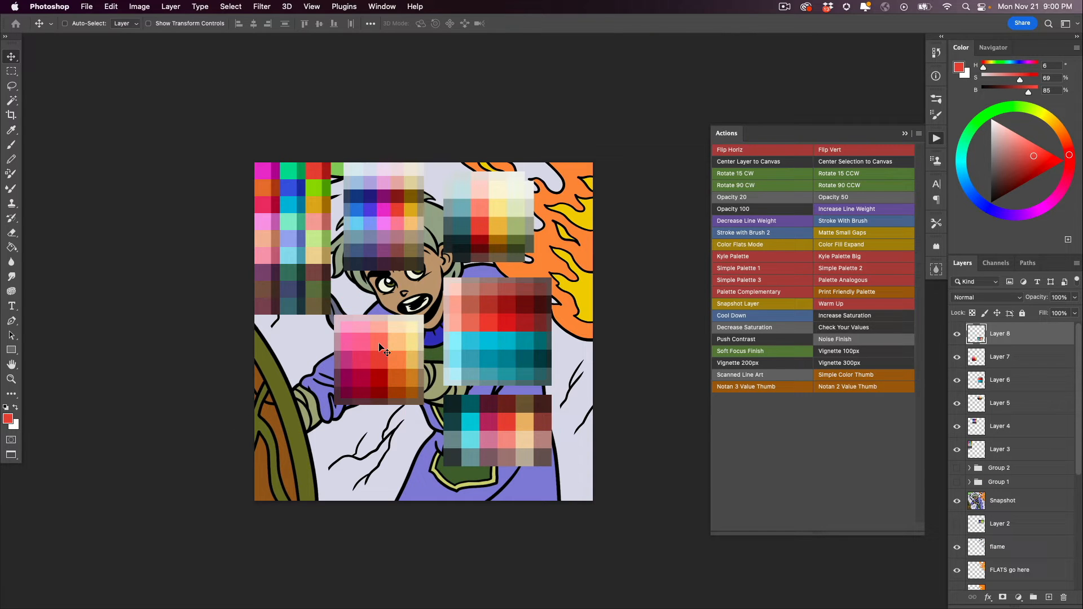
{"action": "left_click", "coordinate": [830, 259]}
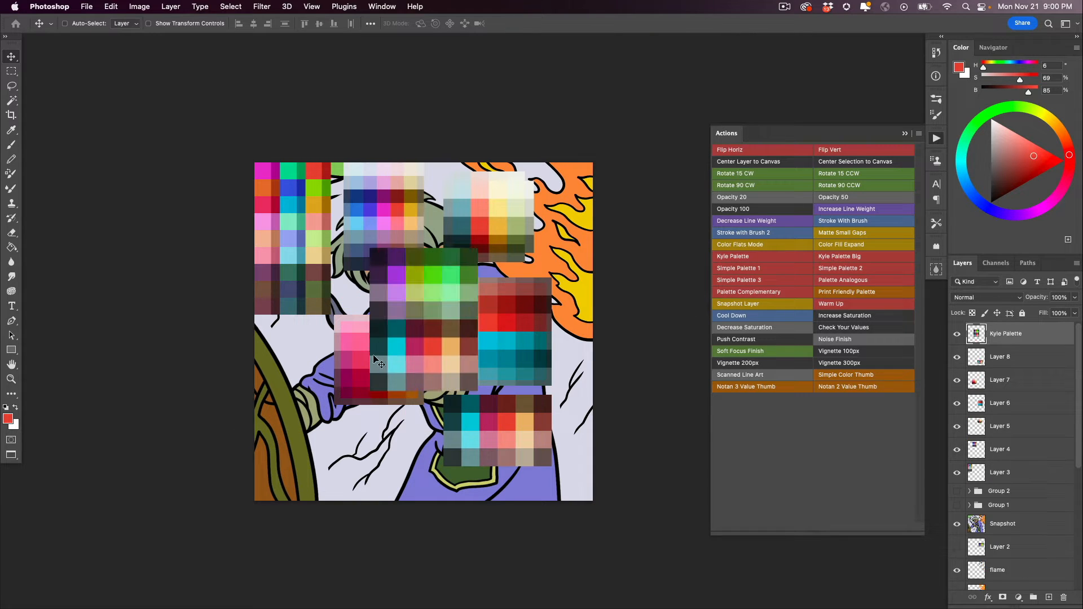
{"action": "left_click_drag", "start_coordinate": [379, 361], "coordinate": [280, 455]}
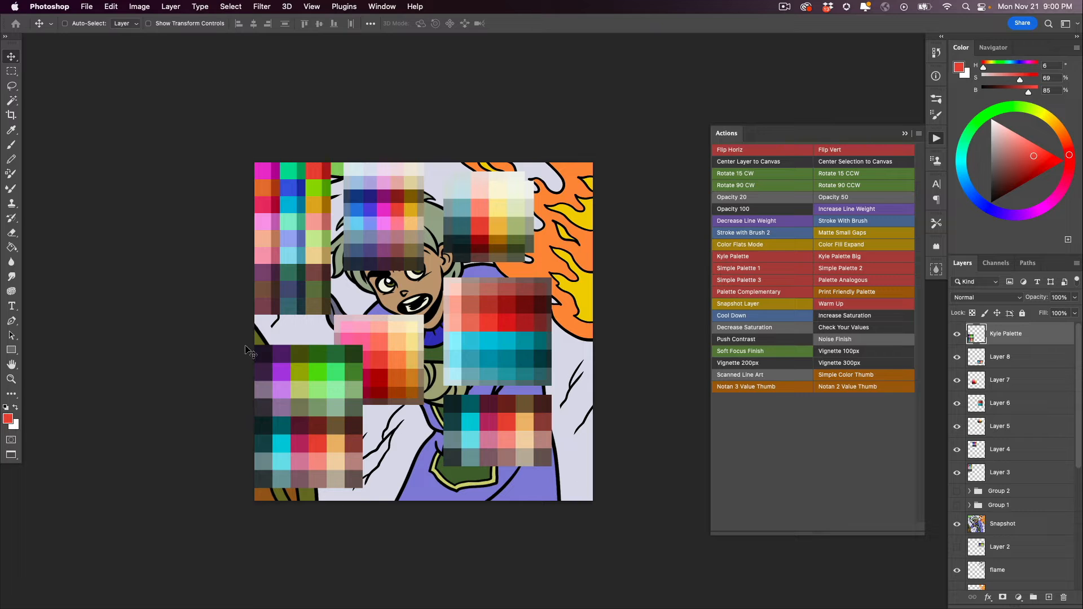
- Delete all generated palettes except the first simple palette and move that one to the middle of the canvas
{"action": "key", "text": "BackSpace"}
{"action": "key", "text": "BackSpace"}
{"action": "key", "text": "BackSpace"}
{"action": "key", "text": "BackSpace"}
{"action": "key", "text": "BackSpace"}
{"action": "key", "text": "BackSpace"}
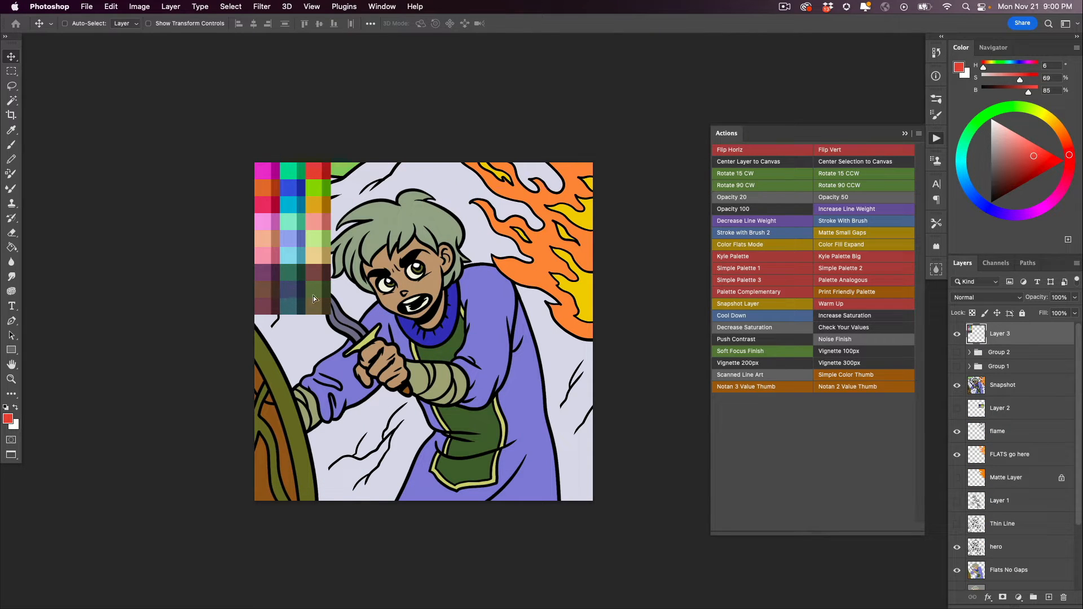
{"action": "left_click_drag", "start_coordinate": [287, 280], "coordinate": [429, 357]}
- Group the artwork layers from Snapshot down to the lowest Matte Layer and hide that group
{"action": "left_click", "coordinate": [977, 387]}
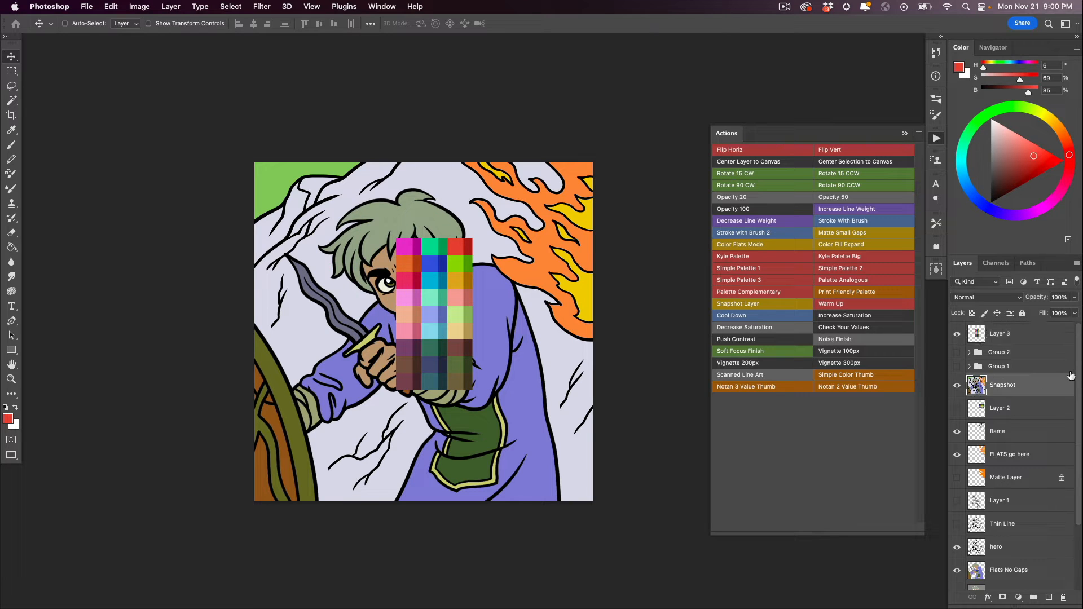
{"action": "scroll", "coordinate": [1073, 405], "scroll_direction": "down", "scroll_amount": 1}
{"action": "left_click", "coordinate": [980, 557], "text": "shift"}
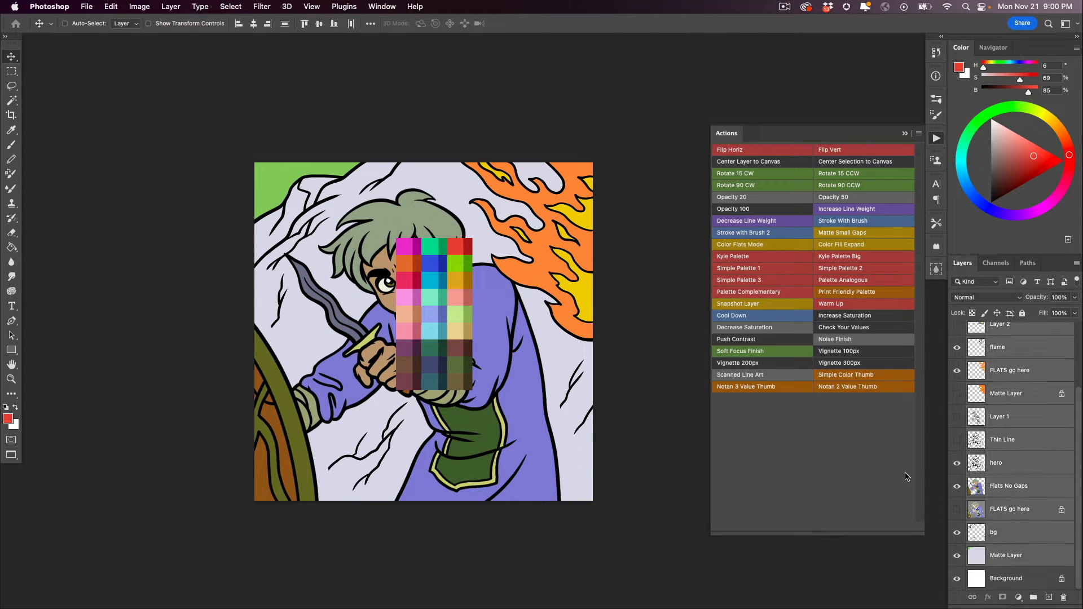
{"action": "key", "text": "super+g"}
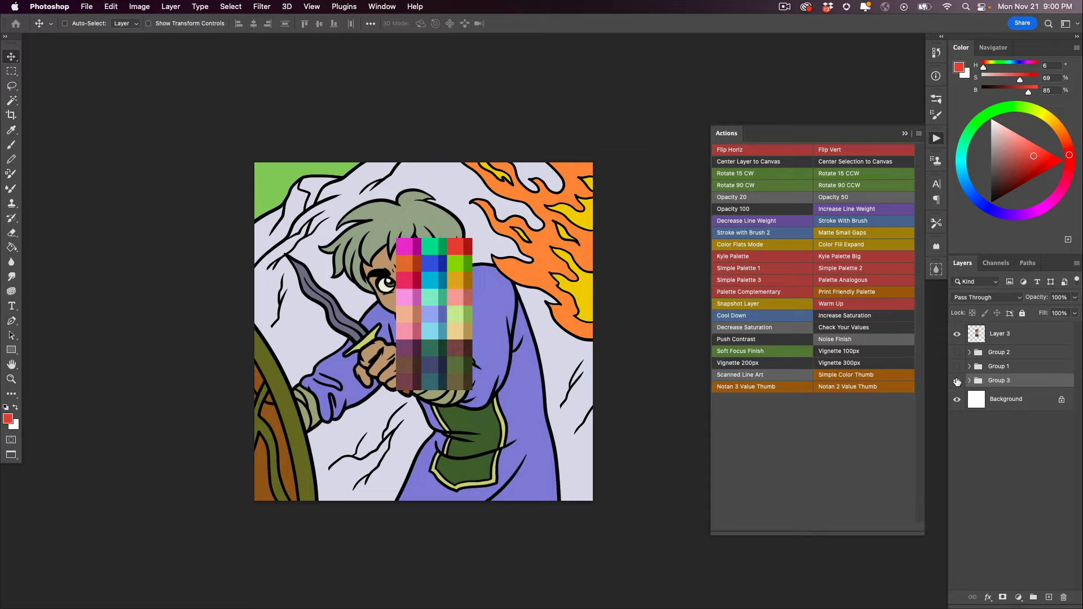
{"action": "left_click", "coordinate": [957, 381]}
- Shift the Layer 3 palette slightly left on the canvas and sample its light mint green swatch with the Eyedropper
{"action": "left_click", "coordinate": [973, 336]}
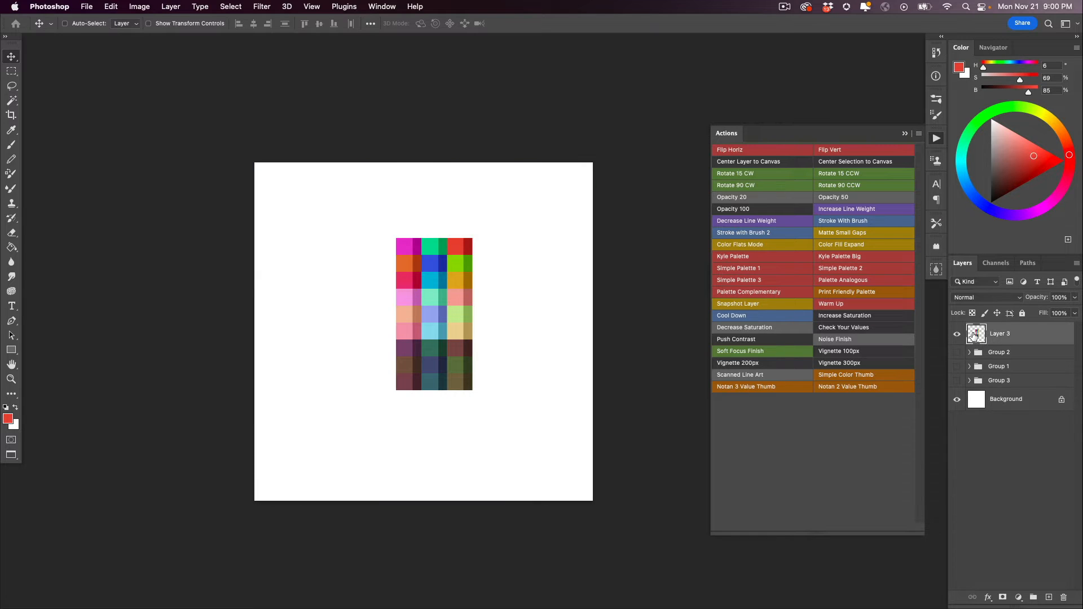
{"action": "left_click_drag", "start_coordinate": [420, 343], "coordinate": [389, 360]}
{"action": "left_click", "coordinate": [402, 345], "text": "super"}
{"action": "key", "text": "i"}
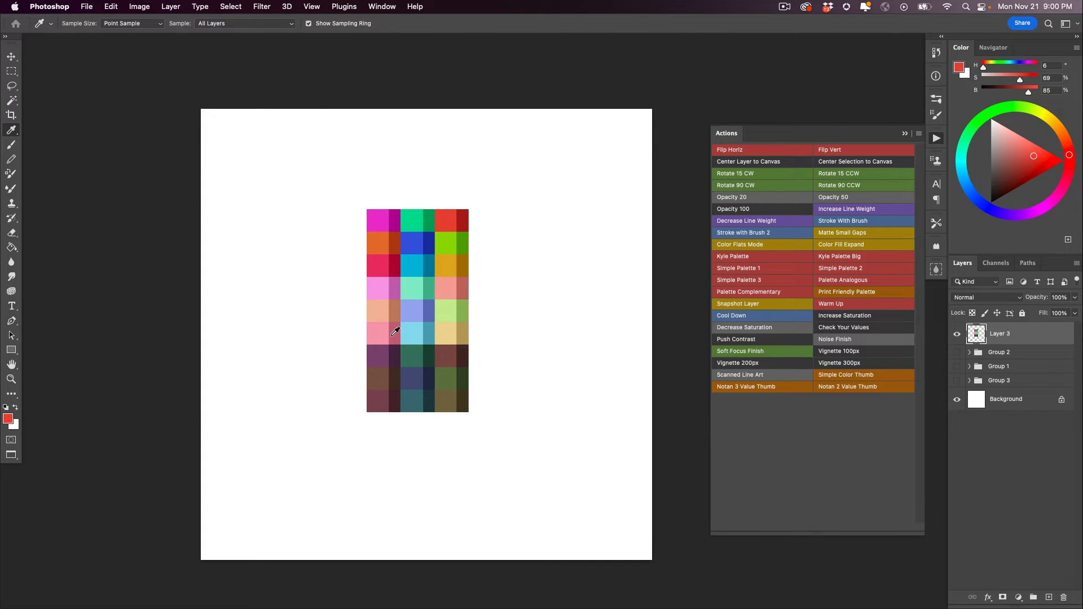
{"action": "left_click", "coordinate": [417, 282]}
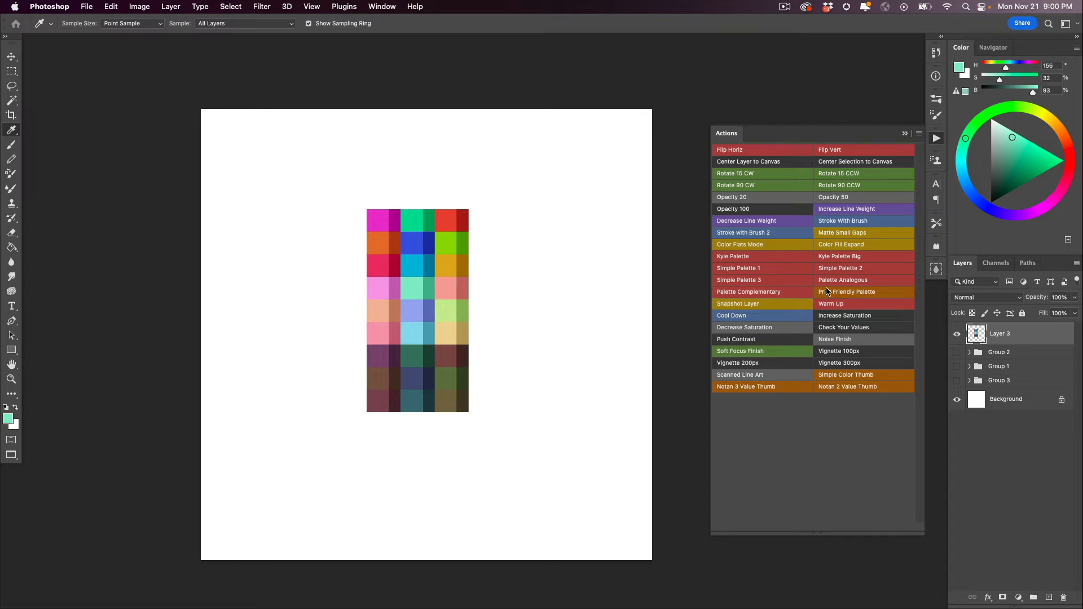
- Apply the Print Friendly Palette action to the palette and sample its mint, light blue, lime green and pink swatches
{"action": "left_click", "coordinate": [832, 293]}
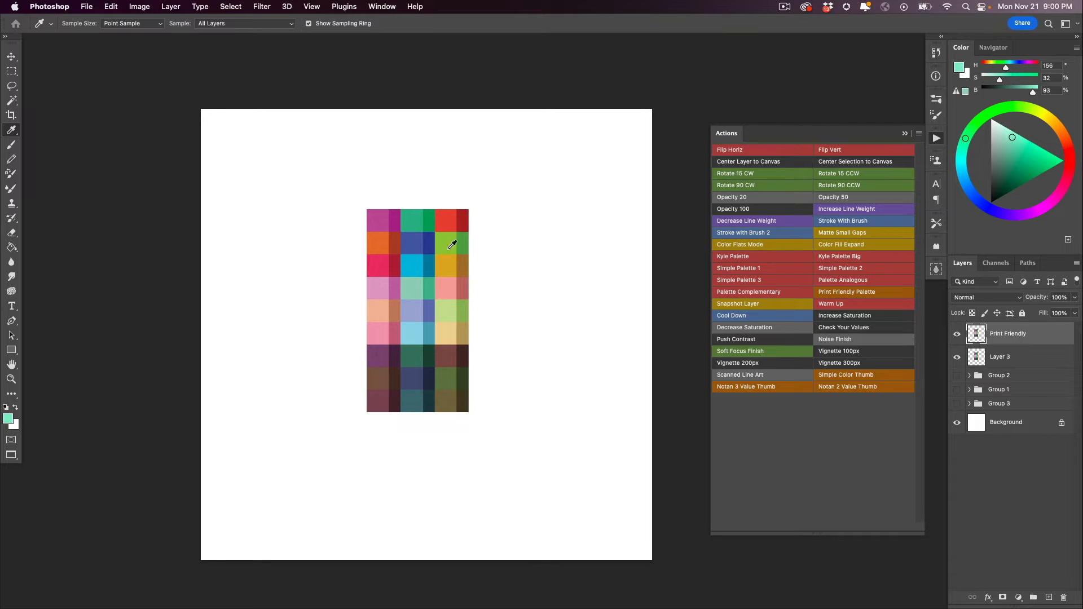
{"action": "left_click", "coordinate": [416, 284]}
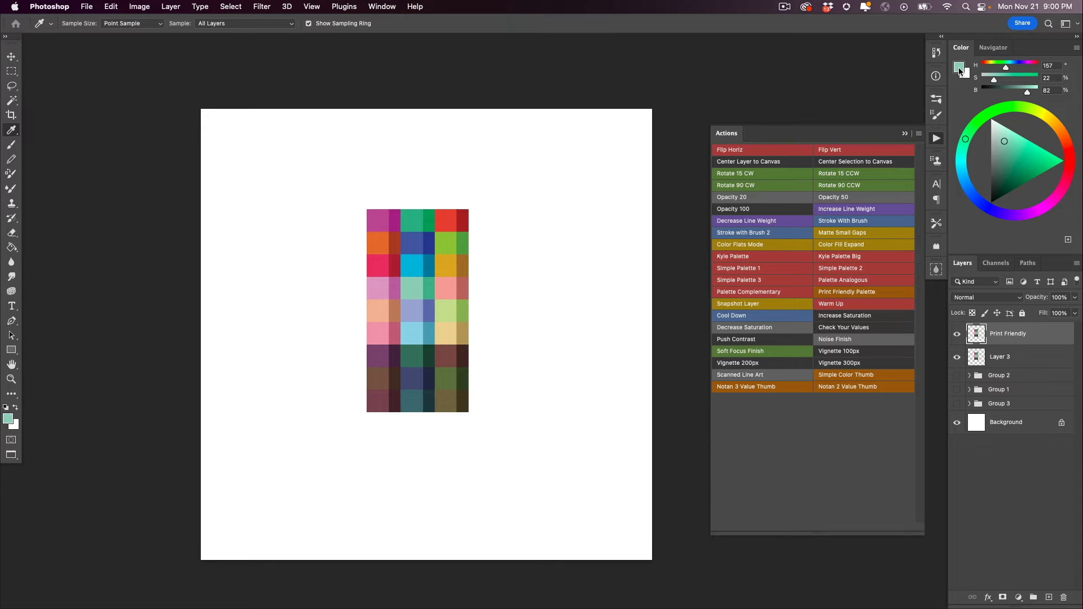
{"action": "left_click", "coordinate": [414, 333]}
{"action": "left_click", "coordinate": [450, 248]}
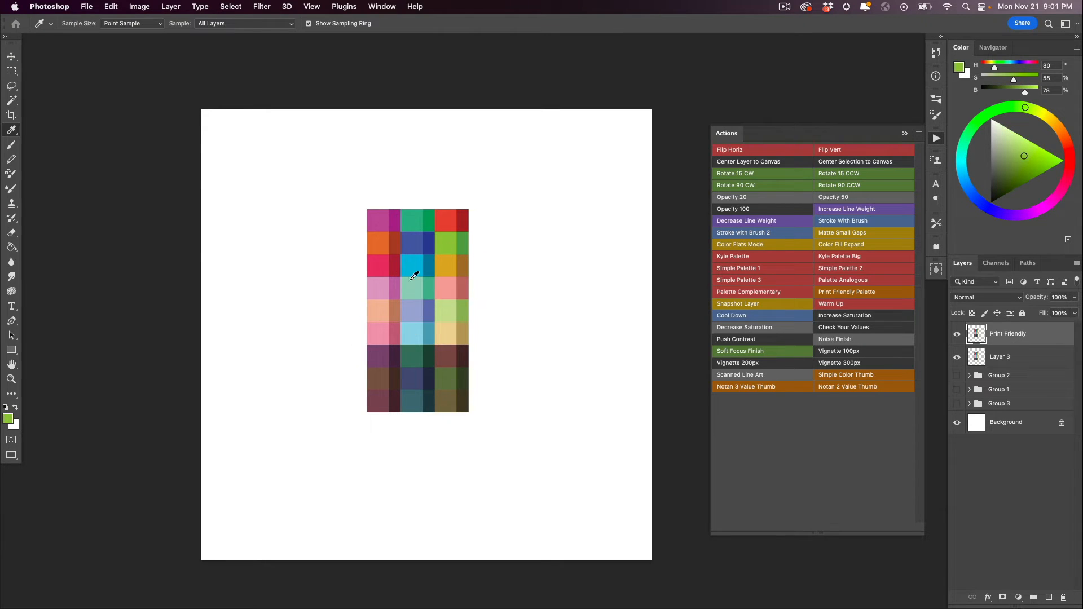
{"action": "left_click", "coordinate": [380, 335]}
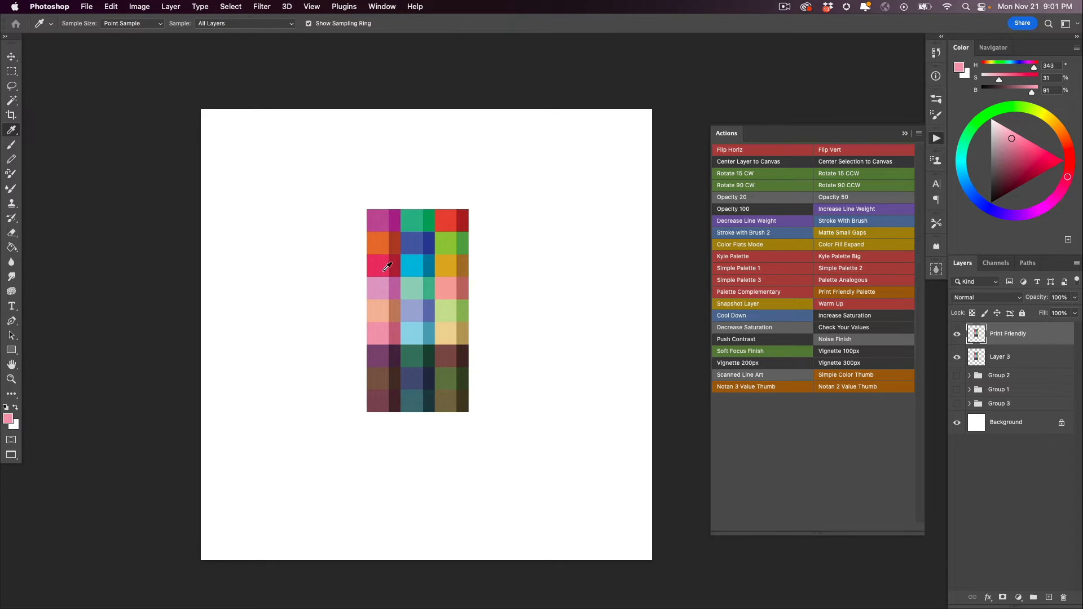
- Hide the Print Friendly and Layer 3 palettes and show the artwork in Group 3
{"action": "left_click_drag", "start_coordinate": [956, 333], "coordinate": [952, 387]}
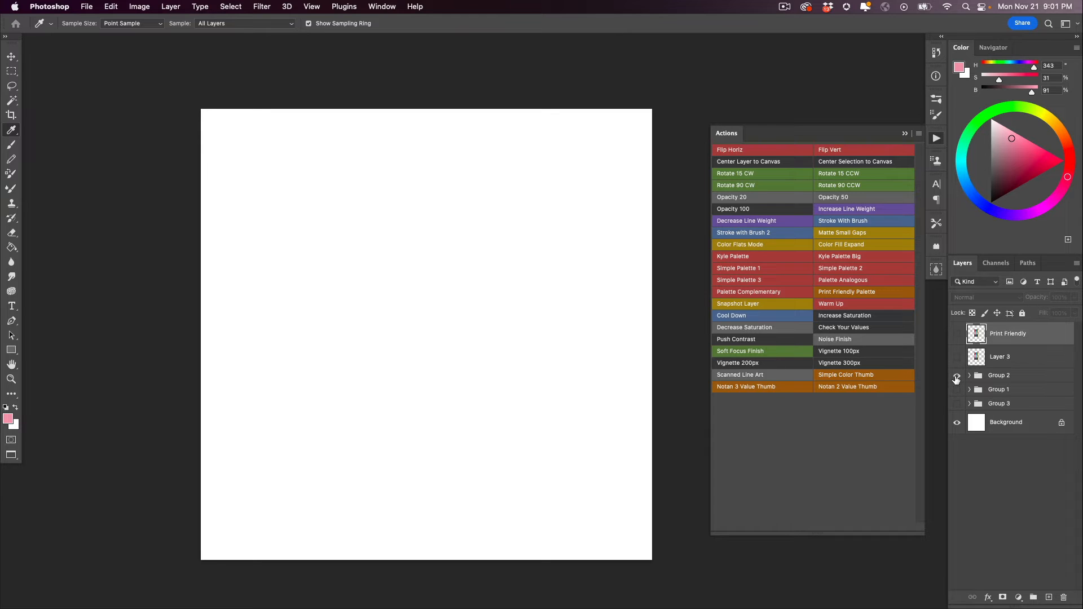
{"action": "left_click", "coordinate": [957, 404]}
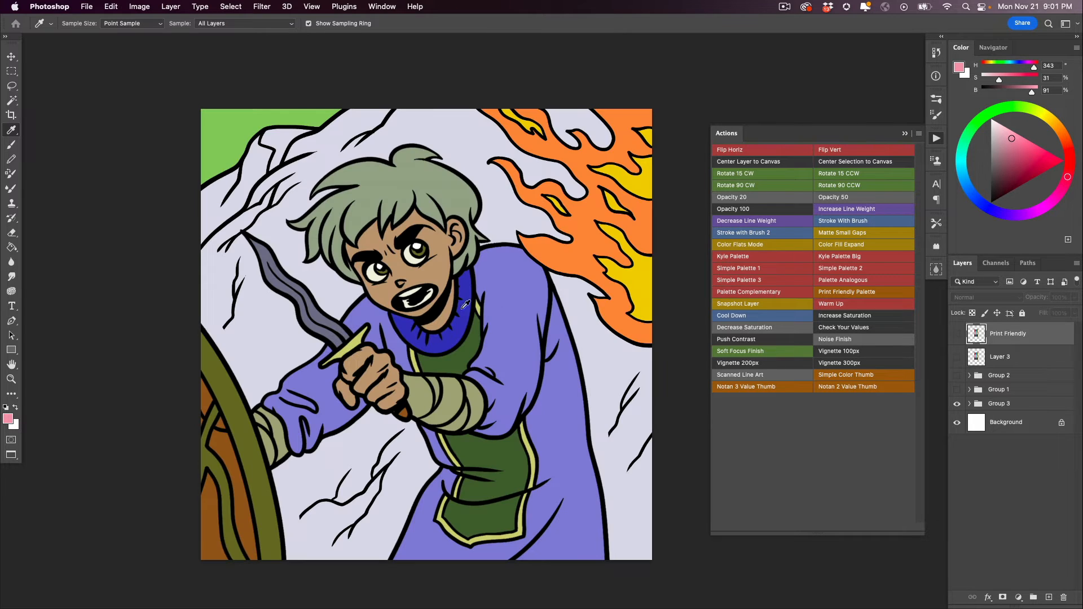
- Expand Group 3 and apply the Print Friendly Palette action to its Snapshot layer
{"action": "left_click", "coordinate": [971, 408]}
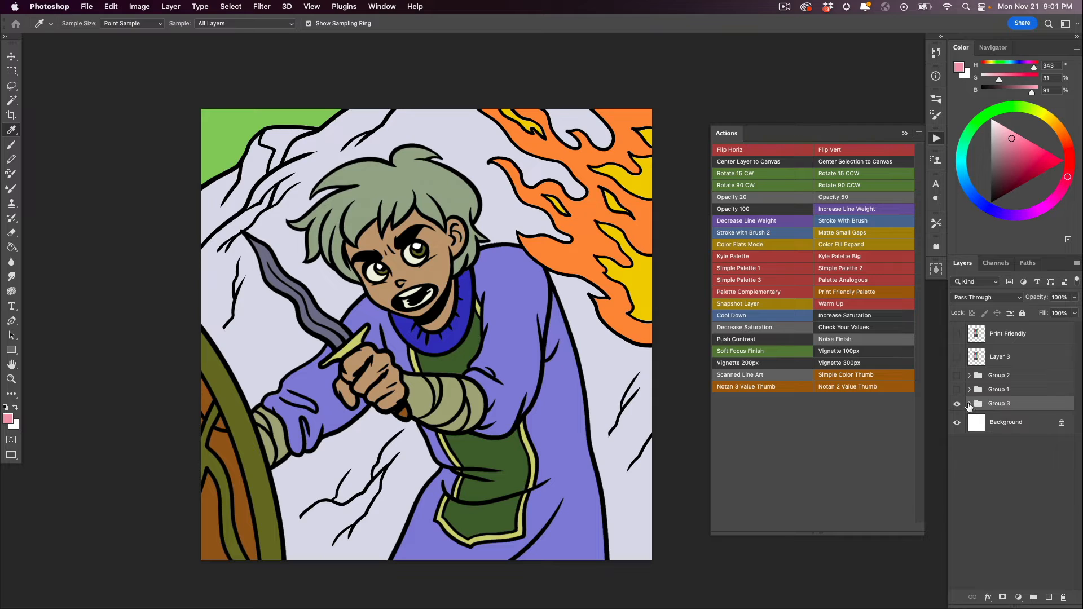
{"action": "left_click", "coordinate": [969, 404]}
{"action": "left_click_drag", "start_coordinate": [1078, 364], "coordinate": [1078, 381]}
{"action": "left_click", "coordinate": [988, 401]}
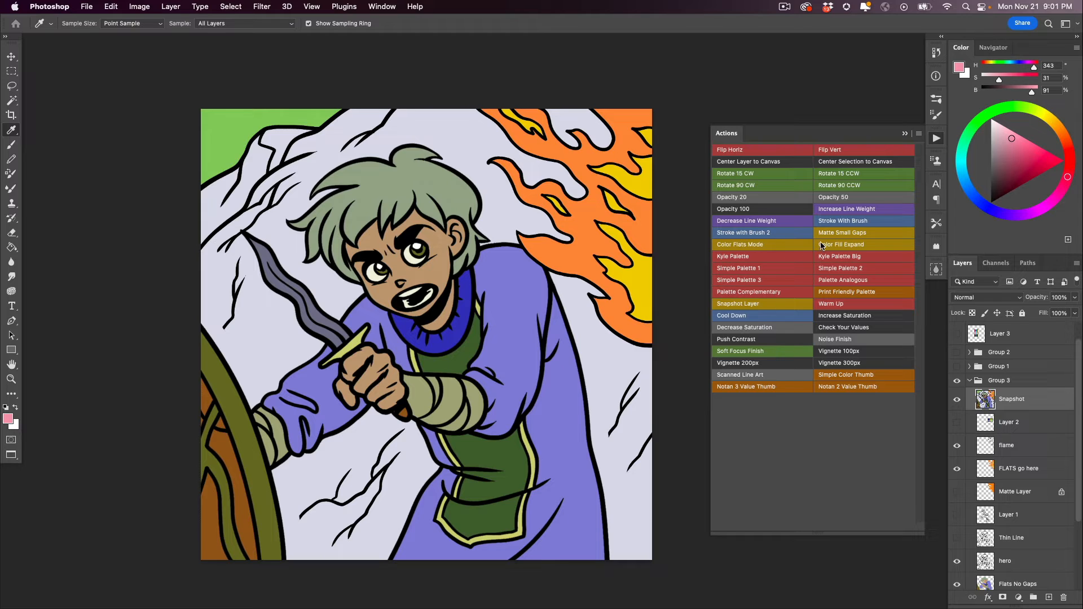
{"action": "left_click", "coordinate": [838, 294]}
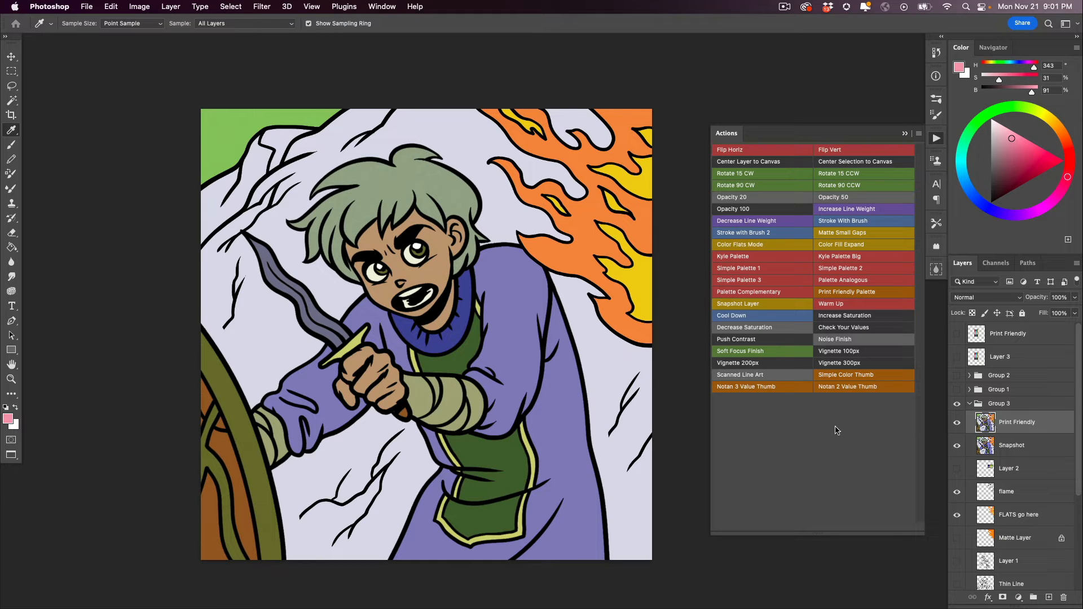
- Collapse Group 3 and toggle its visibility off and back on
{"action": "left_click", "coordinate": [969, 403]}
{"action": "left_click", "coordinate": [956, 403]}
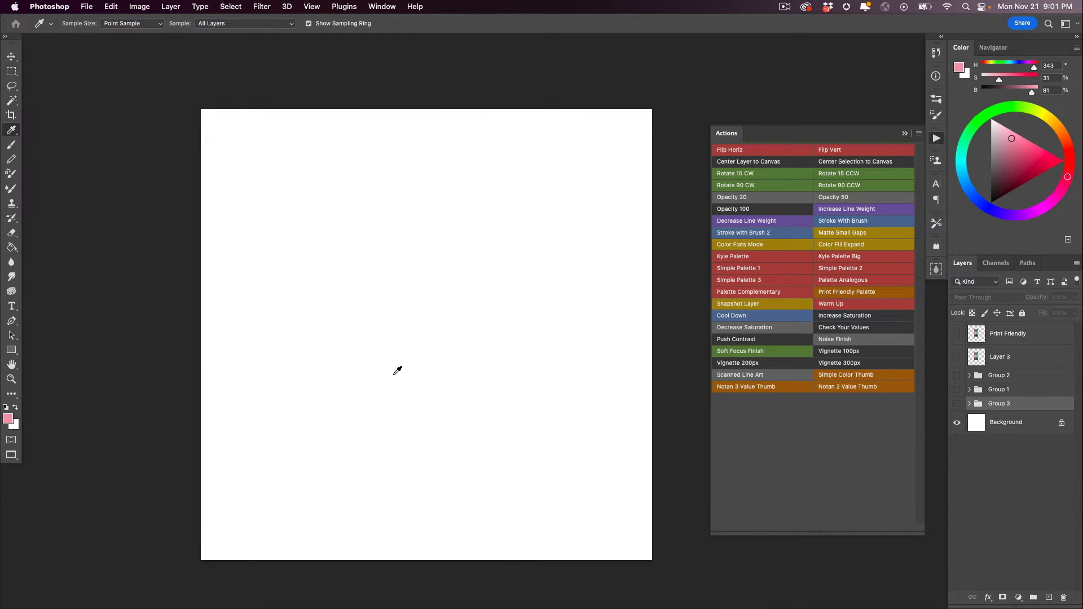
{"action": "left_click", "coordinate": [957, 404]}
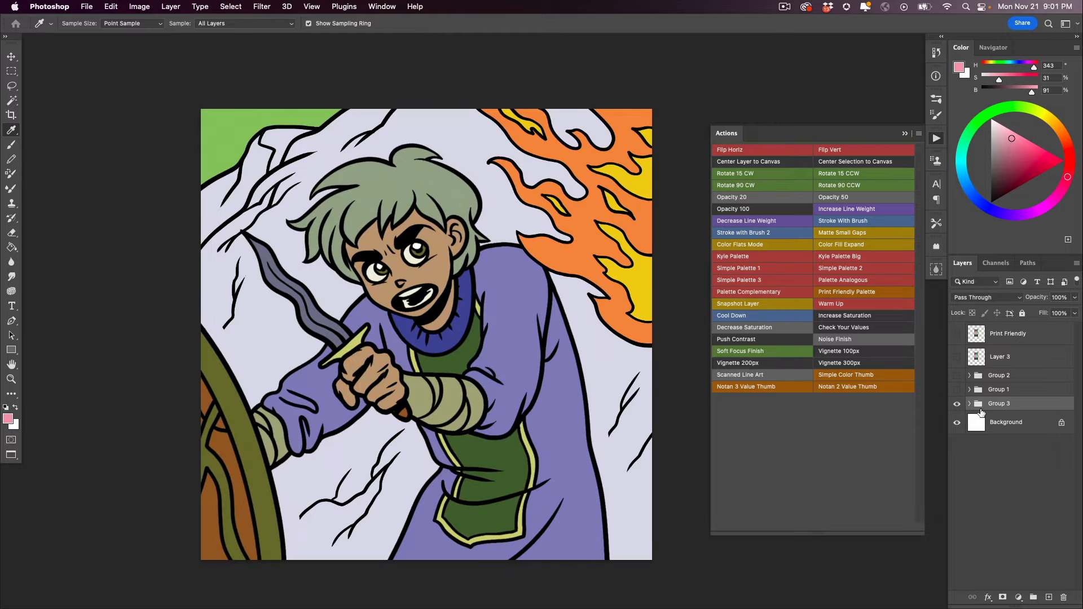
- Run the Check Your Values action and toggle its layer to compare grayscale with color, leaving the layer hidden
{"action": "left_click", "coordinate": [831, 329]}
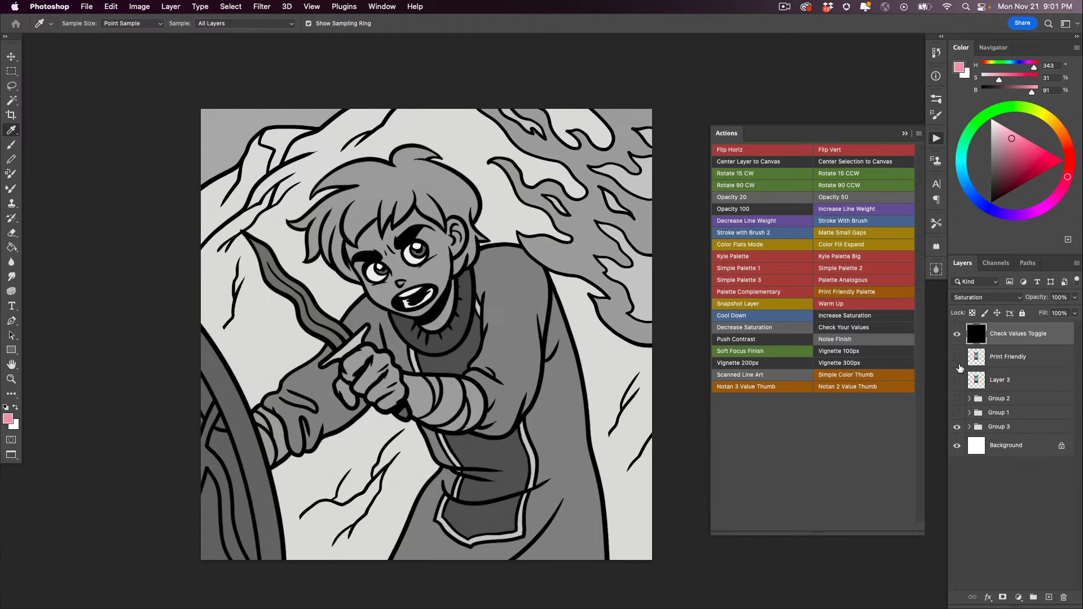
{"action": "left_click", "coordinate": [956, 335]}
{"action": "left_click", "coordinate": [956, 335]}
{"action": "left_click", "coordinate": [956, 335]}
{"action": "left_click", "coordinate": [955, 335]}
{"action": "left_click", "coordinate": [955, 335]}
{"action": "left_click", "coordinate": [955, 336]}
{"action": "left_click", "coordinate": [956, 335]}
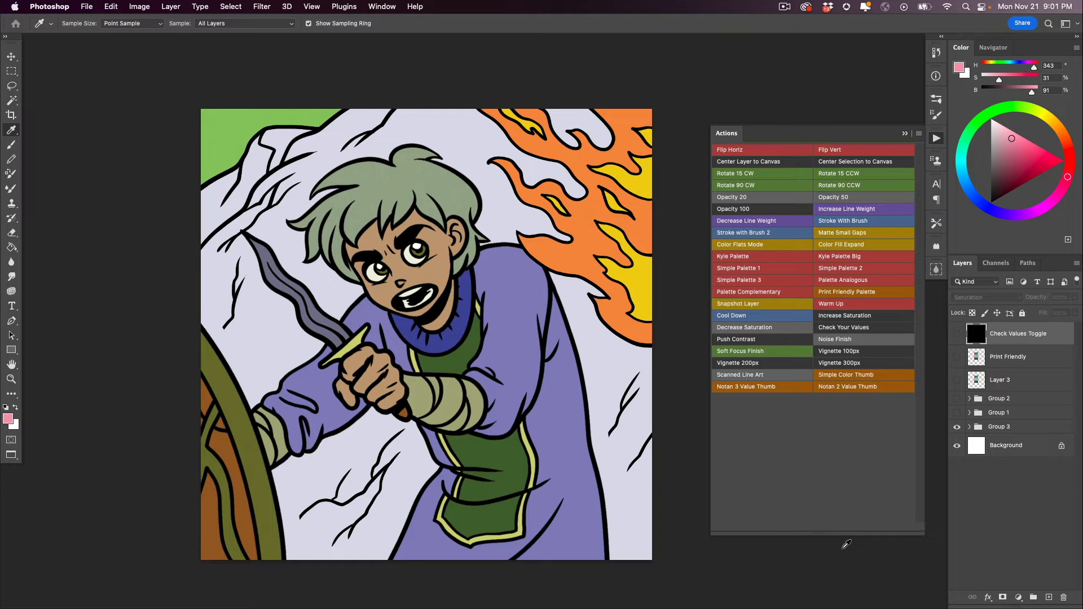
- Apply the Noise Finish action and examine the grain up close on the hero's purple sleeve
{"action": "left_click", "coordinate": [825, 340]}
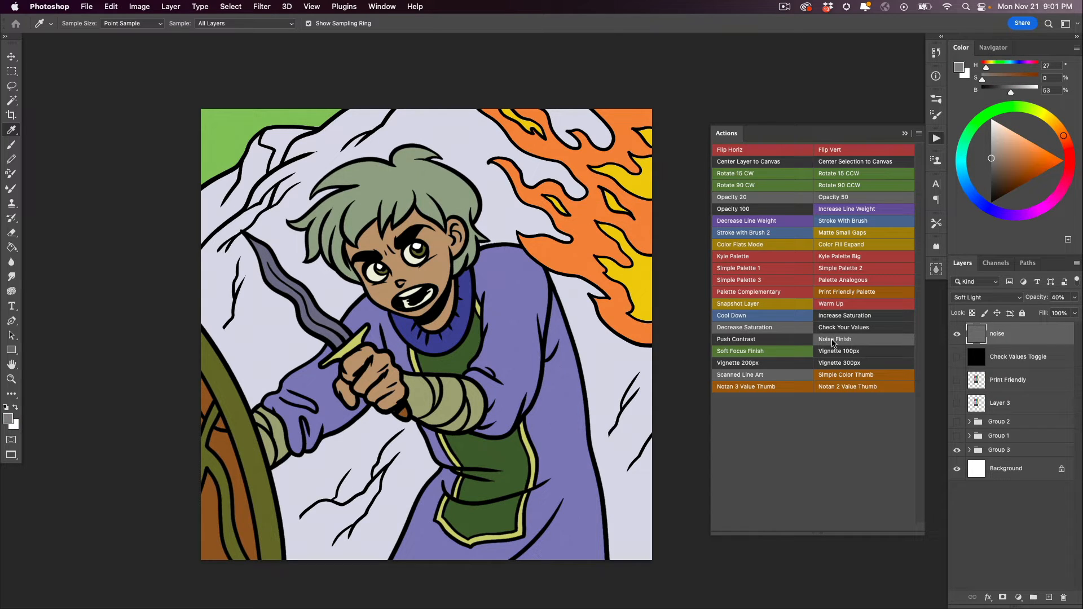
{"action": "left_click", "coordinate": [516, 375], "text": "super"}
{"action": "left_click", "coordinate": [507, 378], "text": "super"}
{"action": "left_click", "coordinate": [505, 381], "text": "super"}
{"action": "left_click", "coordinate": [505, 385], "text": "super"}
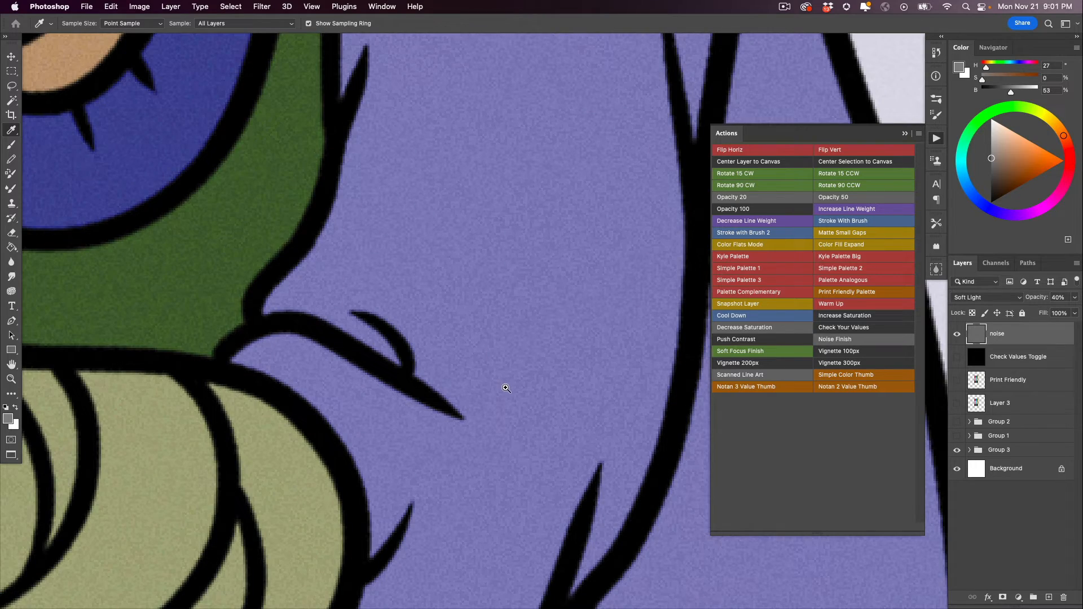
{"action": "left_click", "coordinate": [505, 388], "text": "alt+super"}
{"action": "left_click", "coordinate": [505, 389], "text": "alt+super"}
{"action": "left_click", "coordinate": [507, 390], "text": "alt+super"}
{"action": "left_click", "coordinate": [507, 390], "text": "alt+super"}
{"action": "left_click", "coordinate": [508, 390], "text": "alt+super"}
{"action": "left_click", "coordinate": [455, 410], "text": "super"}
{"action": "left_click_drag", "start_coordinate": [425, 423], "coordinate": [401, 397]}
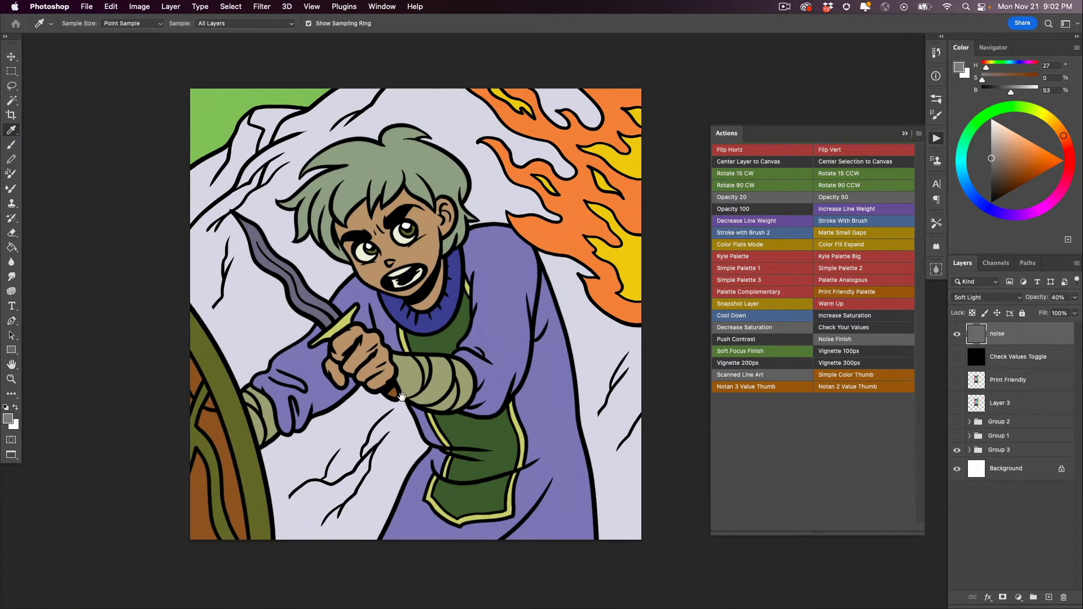
- Apply the Noise Finish action three more times to check the stronger grain, and delete all four noise layers
{"action": "left_click", "coordinate": [833, 340]}
{"action": "left_click", "coordinate": [830, 342]}
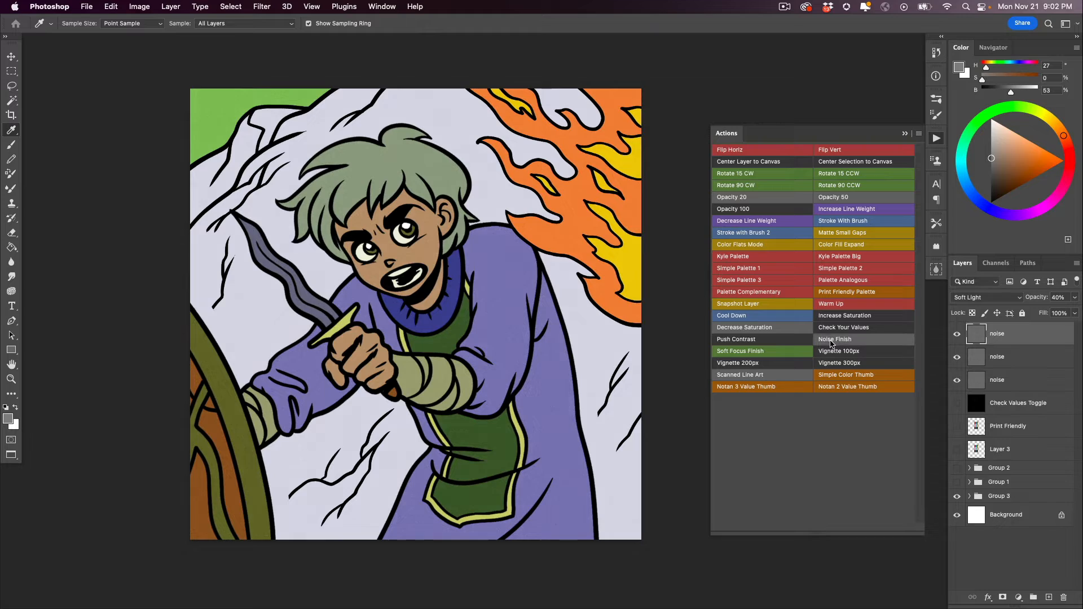
{"action": "left_click", "coordinate": [830, 342]}
{"action": "left_click", "coordinate": [475, 384], "text": "super"}
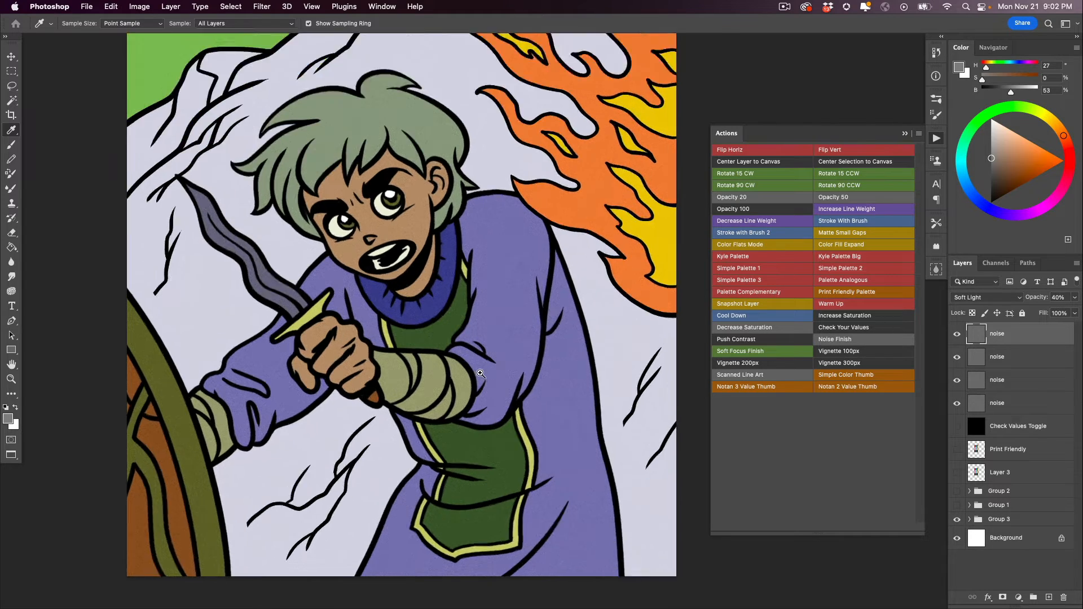
{"action": "left_click", "coordinate": [475, 384], "text": "super"}
{"action": "left_click", "coordinate": [475, 387], "text": "alt"}
{"action": "left_click", "coordinate": [475, 387], "text": "alt"}
{"action": "left_click_drag", "start_coordinate": [433, 391], "coordinate": [445, 380]}
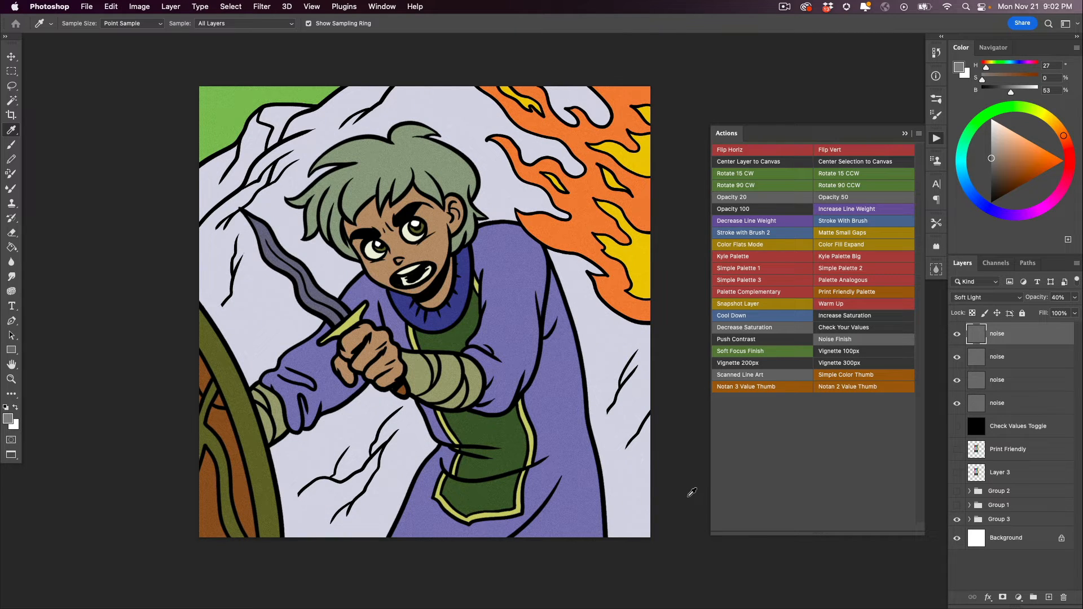
{"action": "left_click", "coordinate": [973, 406], "text": "shift"}
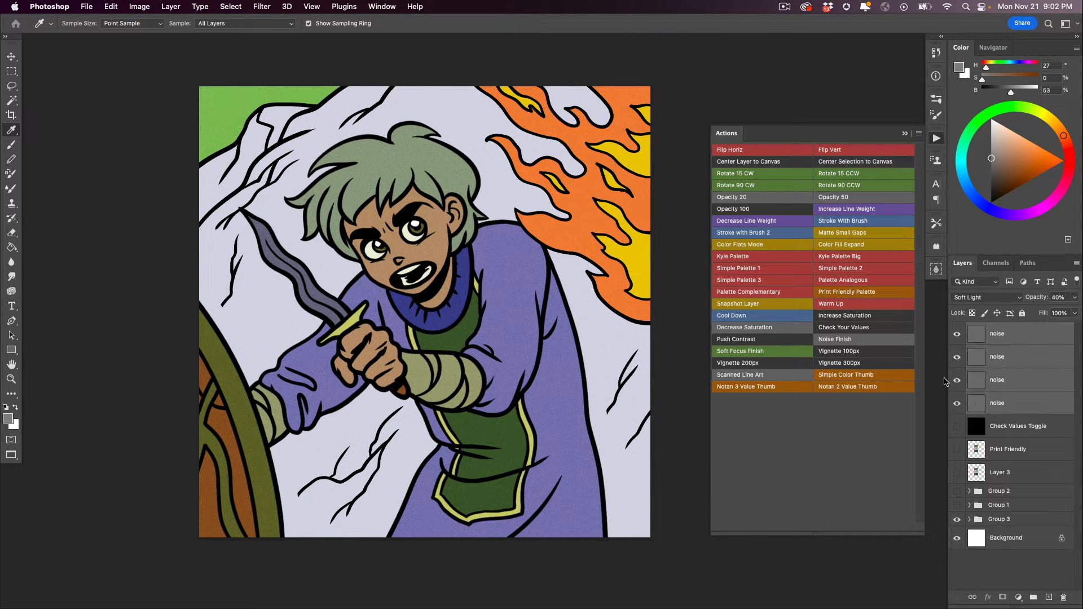
{"action": "key", "text": "Delete"}
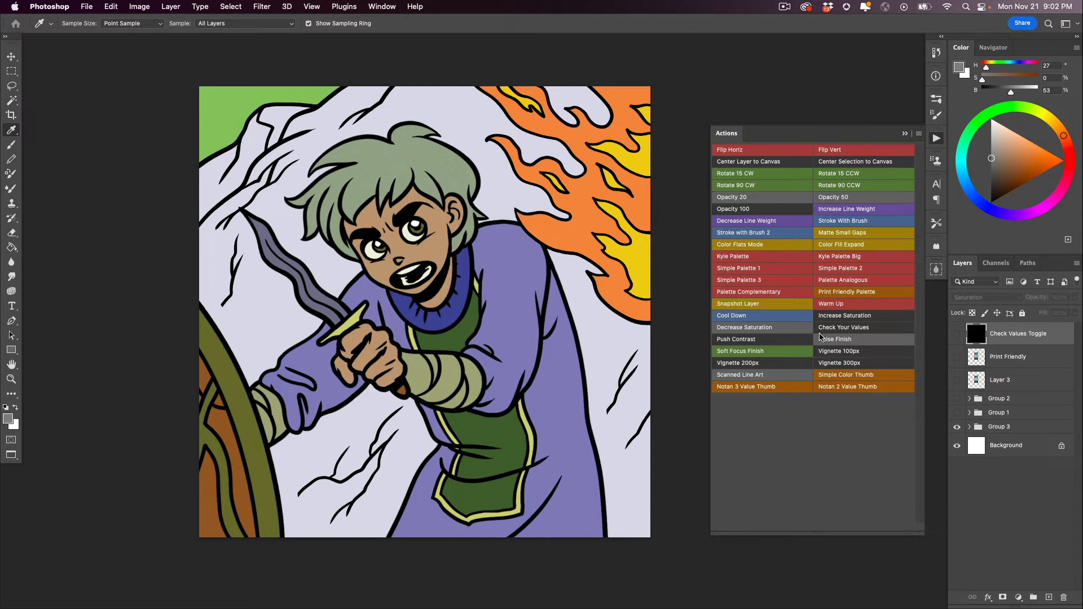
- Try a Vignette action on the artwork and undo it
{"action": "left_click", "coordinate": [836, 358]}
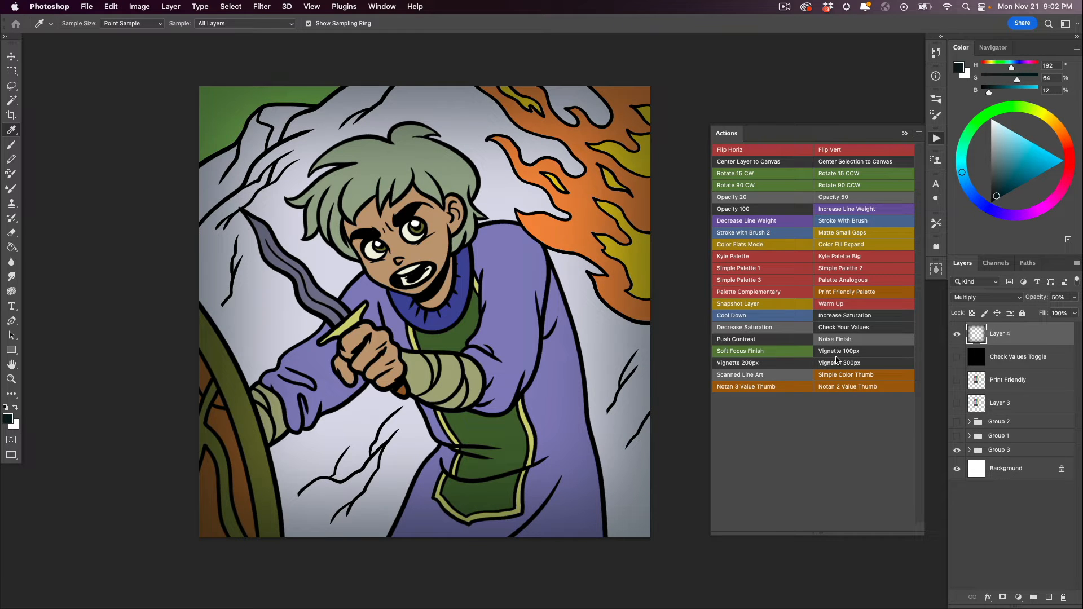
{"action": "key", "text": "super+z"}
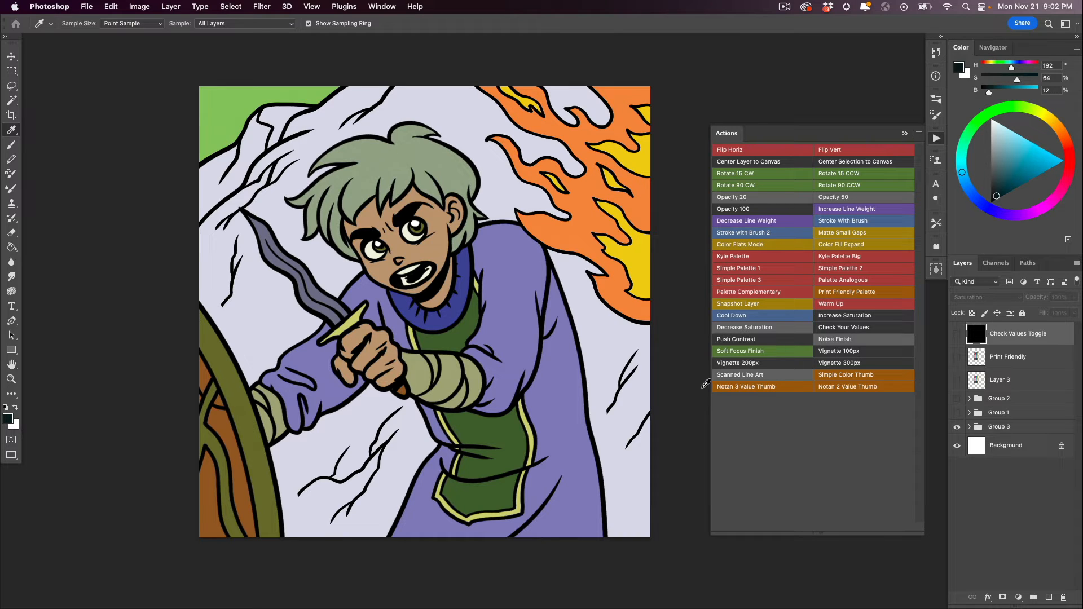
- Apply the Decrease Saturation action twice to the Print Friendly layer in Group 3 copy and undo both passes
{"action": "left_click", "coordinate": [969, 450]}
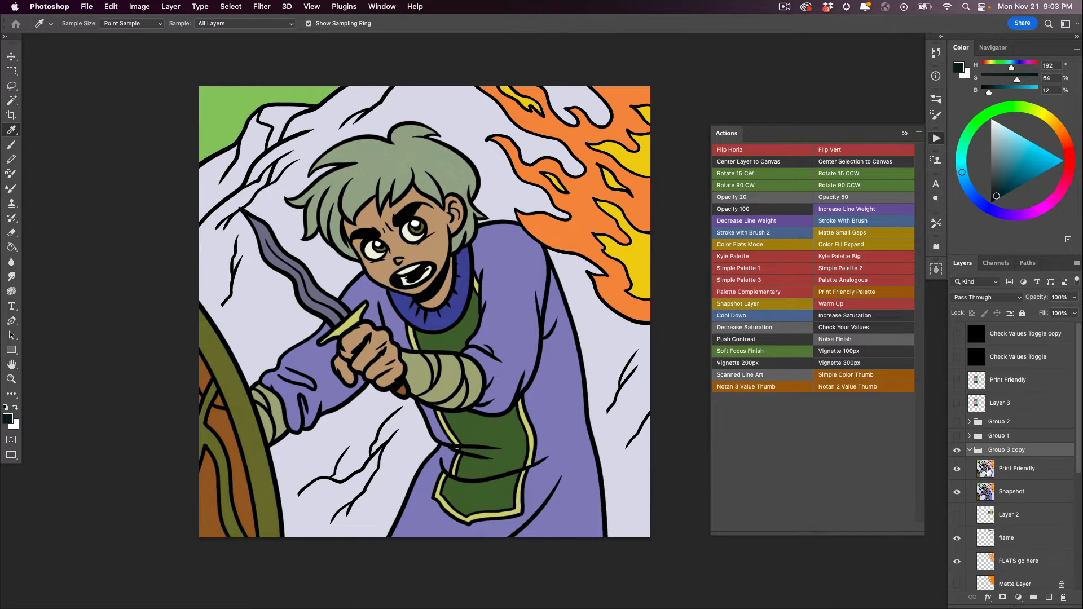
{"action": "left_click", "coordinate": [986, 469]}
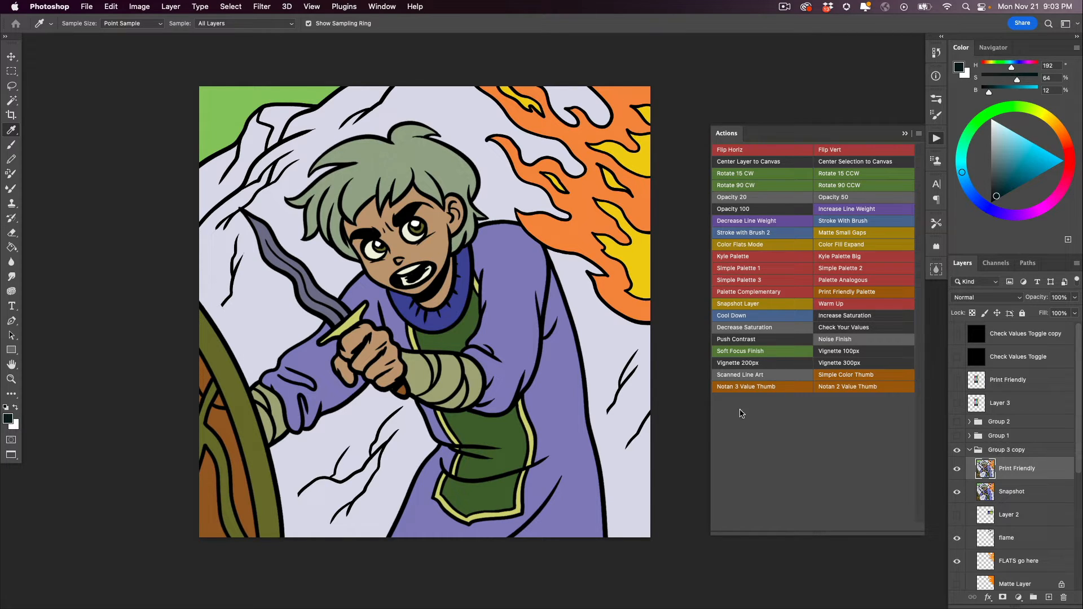
{"action": "left_click", "coordinate": [731, 331]}
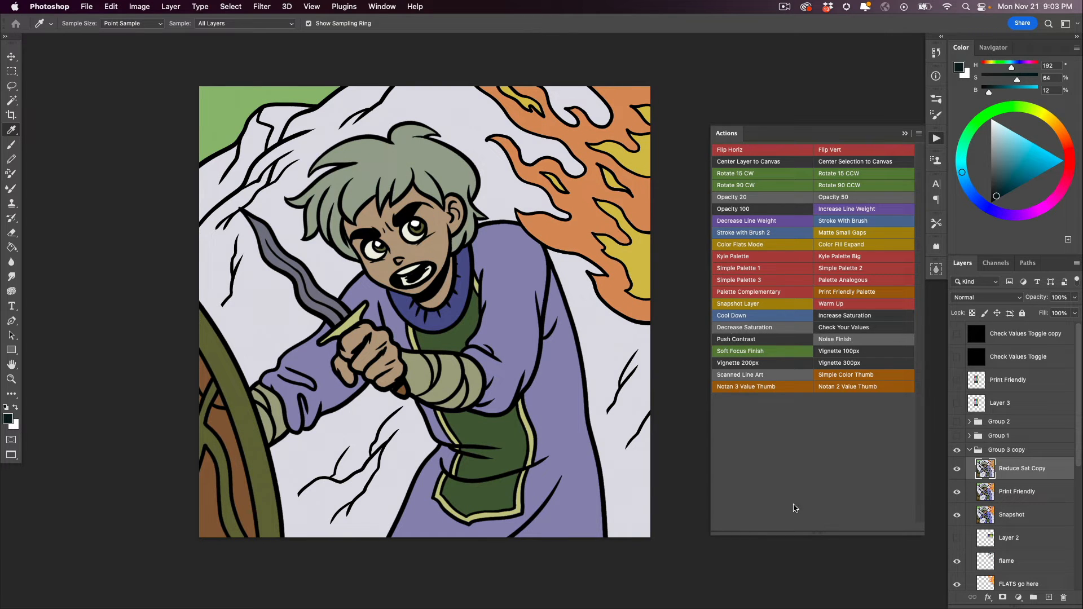
{"action": "left_click", "coordinate": [740, 332]}
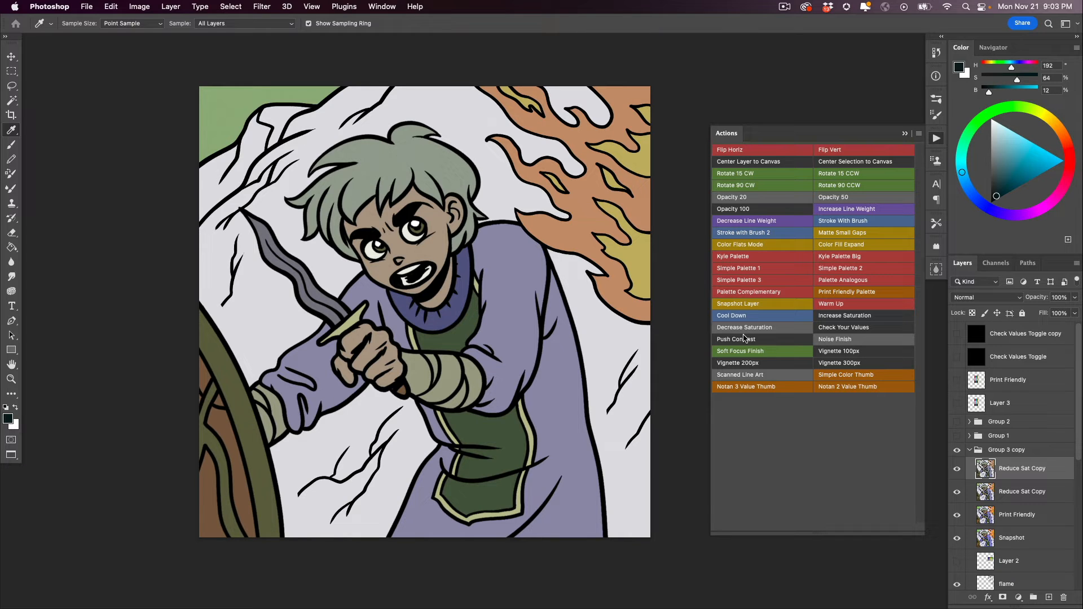
{"action": "key", "text": "super+z"}
{"action": "key", "text": "super+z"}
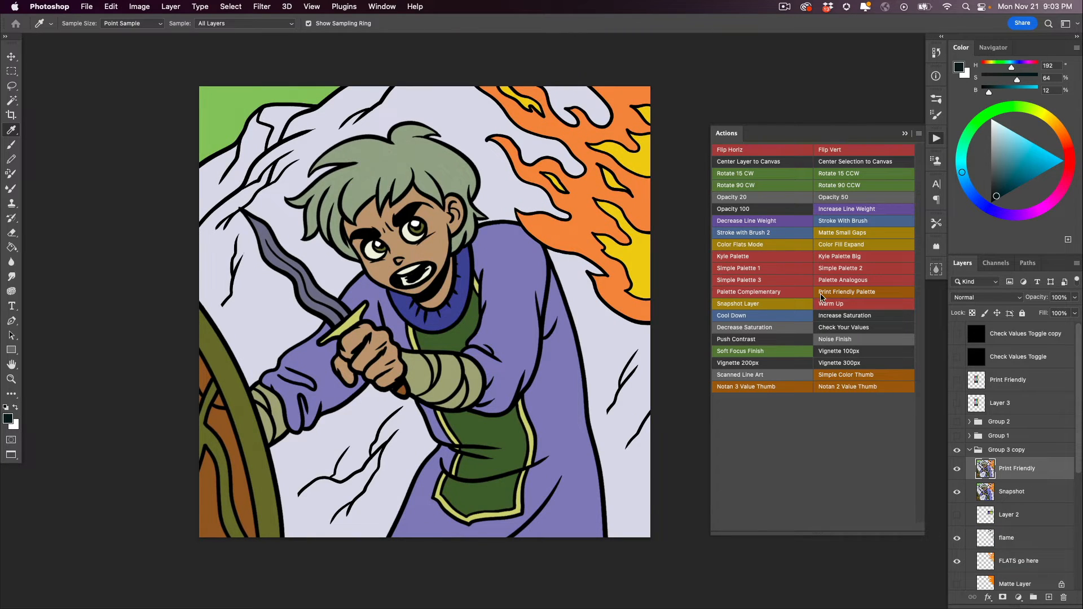
- Apply the Increase Saturation action repeatedly to the Print Friendly layer in Group 3 copy
{"action": "left_click", "coordinate": [828, 317]}
{"action": "left_click", "coordinate": [829, 317]}
{"action": "left_click", "coordinate": [830, 316]}
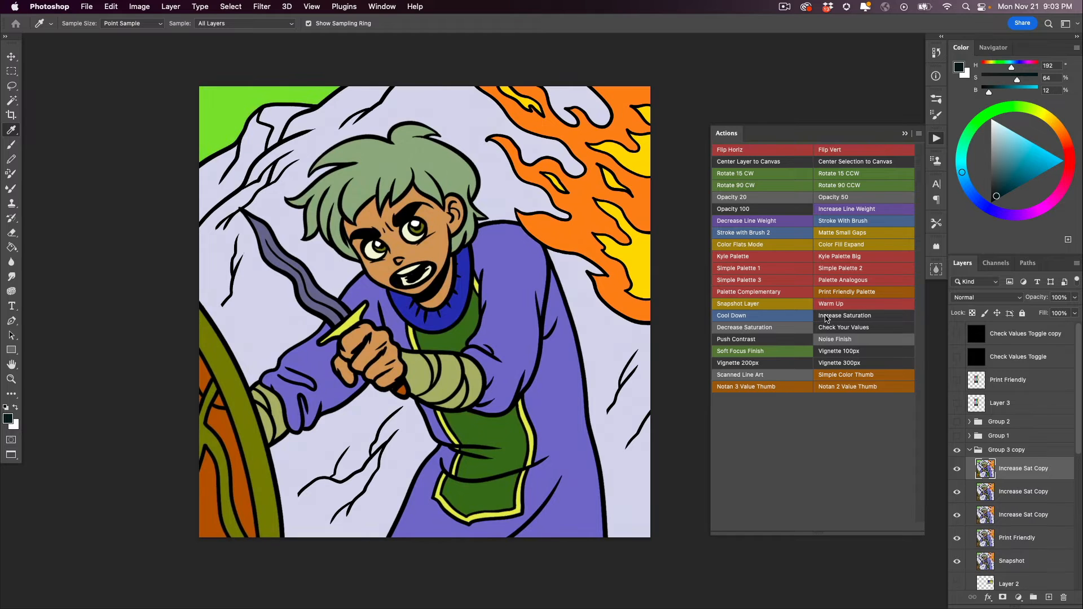
{"action": "left_click", "coordinate": [832, 317]}
- Delete the Increase Sat Copy layers and the Print Friendly layer from Group 3 copy
{"action": "key", "text": "Delete"}
{"action": "key", "text": "Delete"}
{"action": "key", "text": "Delete"}
{"action": "key", "text": "Delete"}
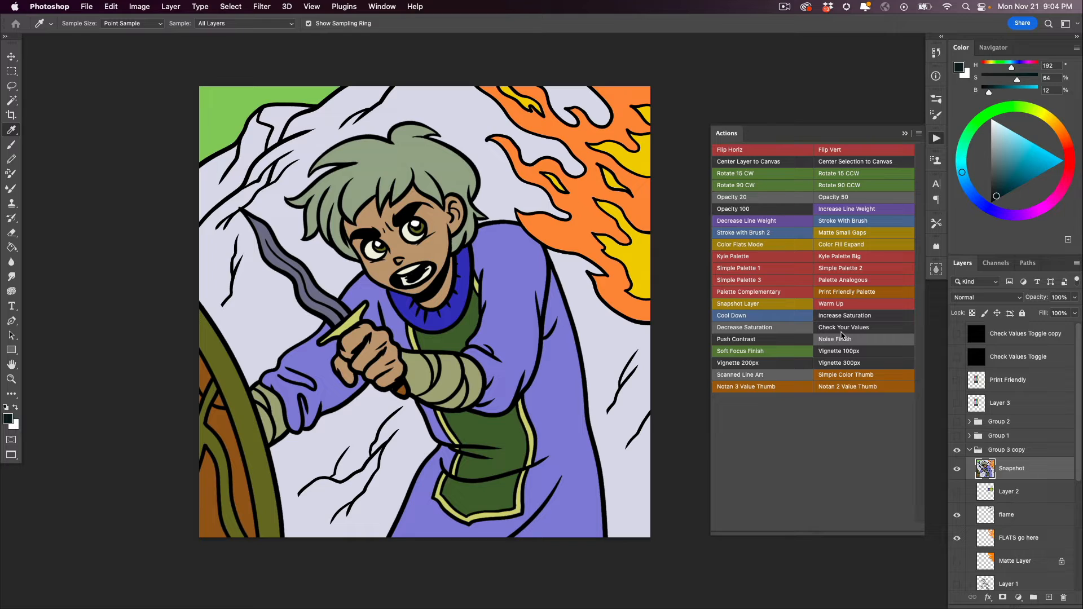
- Try the Soft Focus Finish action on the artwork and delete the Soft Focus group
{"action": "left_click", "coordinate": [735, 352]}
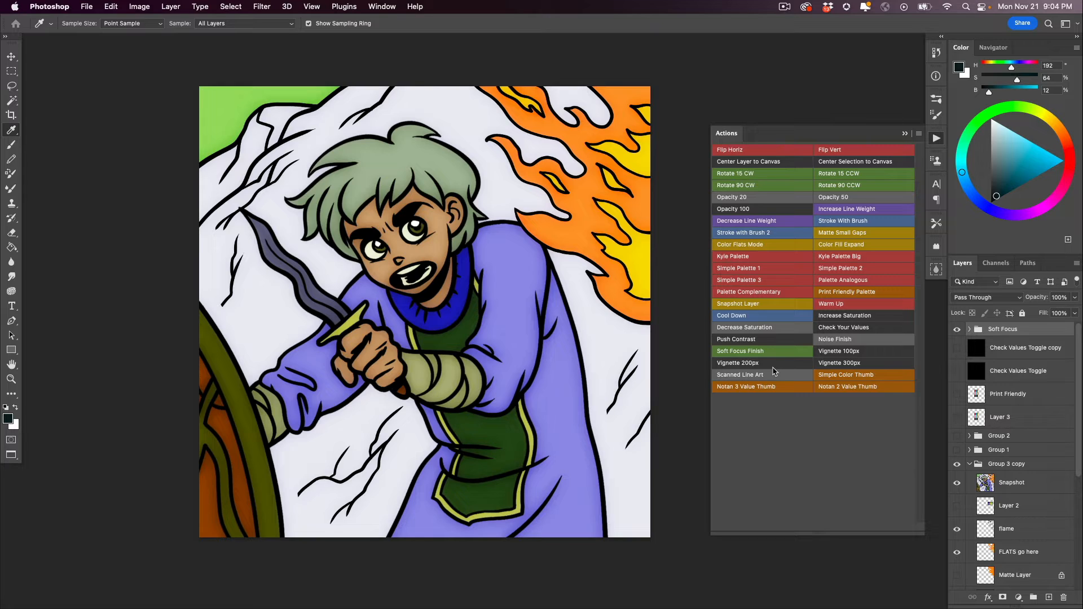
{"action": "key", "text": "Delete"}
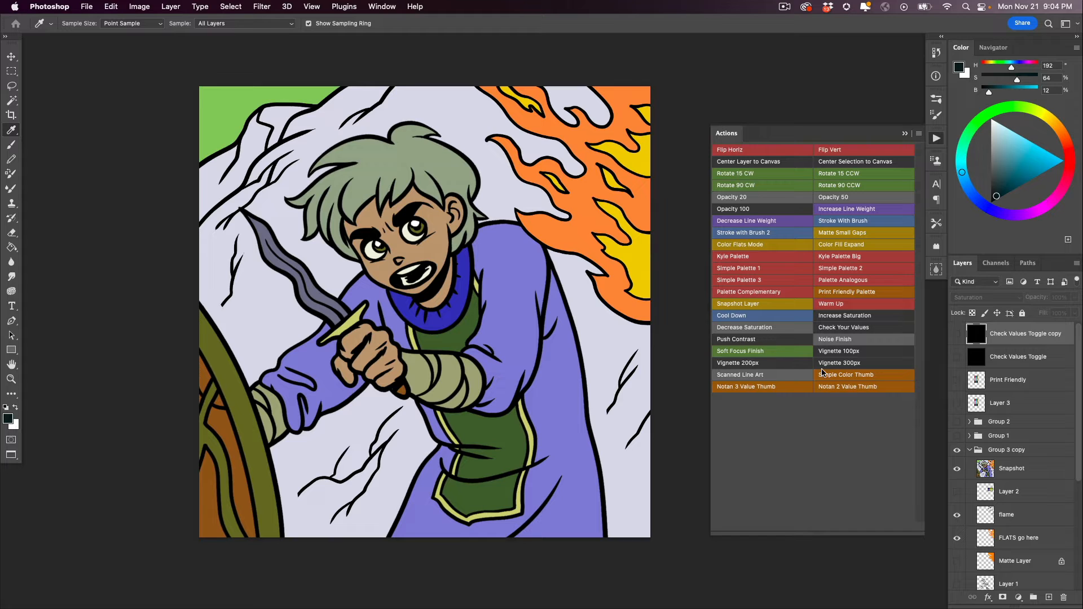
- Apply the Push Contrast action repeatedly to the Snapshot layer in Group 3 copy
{"action": "left_click", "coordinate": [984, 468]}
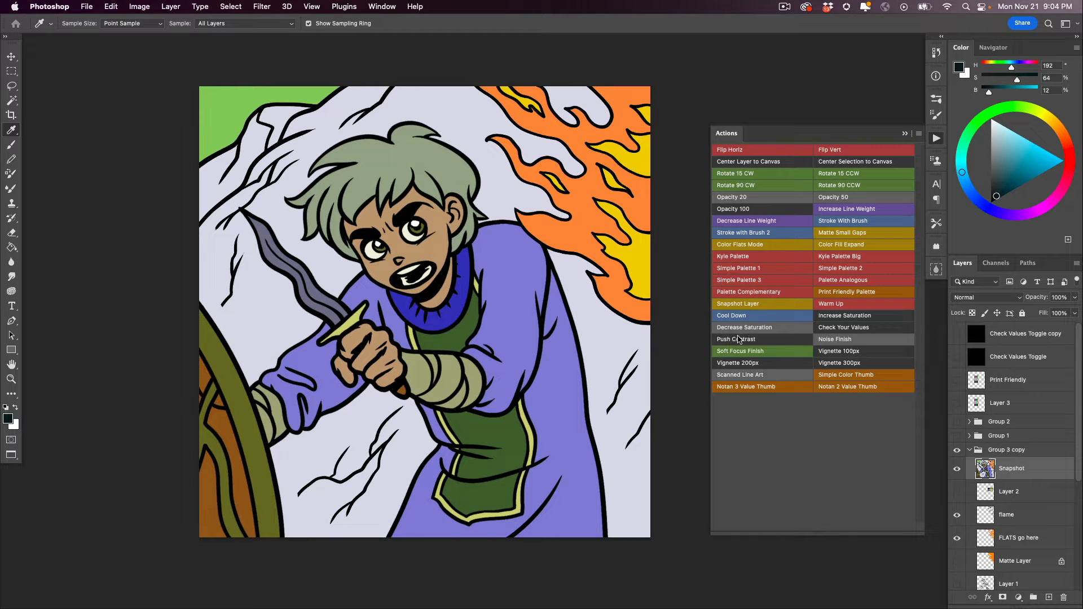
{"action": "left_click", "coordinate": [737, 339]}
{"action": "left_click", "coordinate": [736, 339]}
{"action": "left_click", "coordinate": [737, 340]}
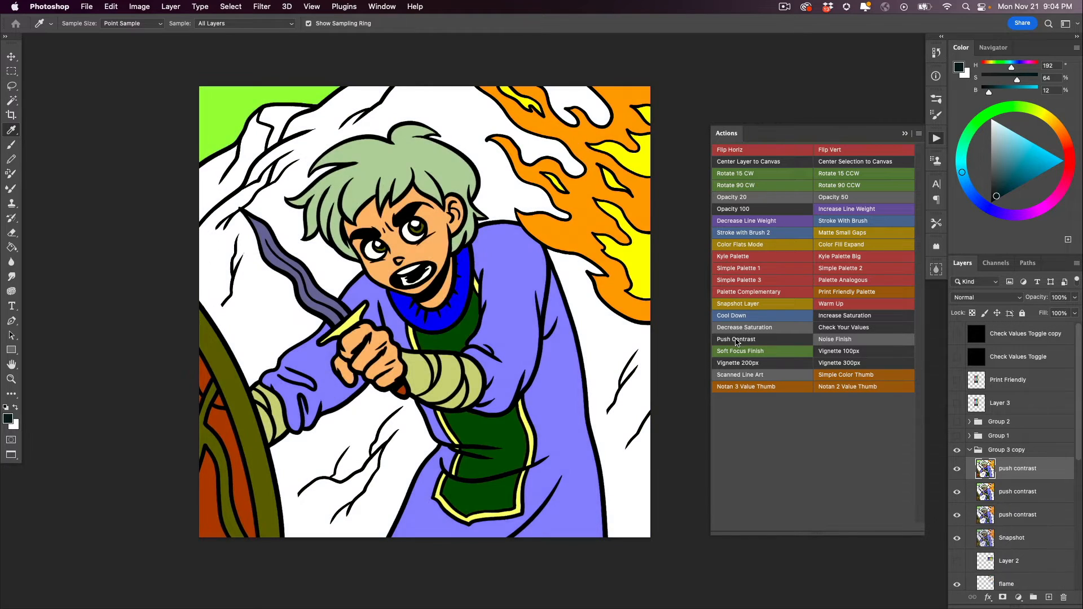
{"action": "left_click", "coordinate": [739, 340]}
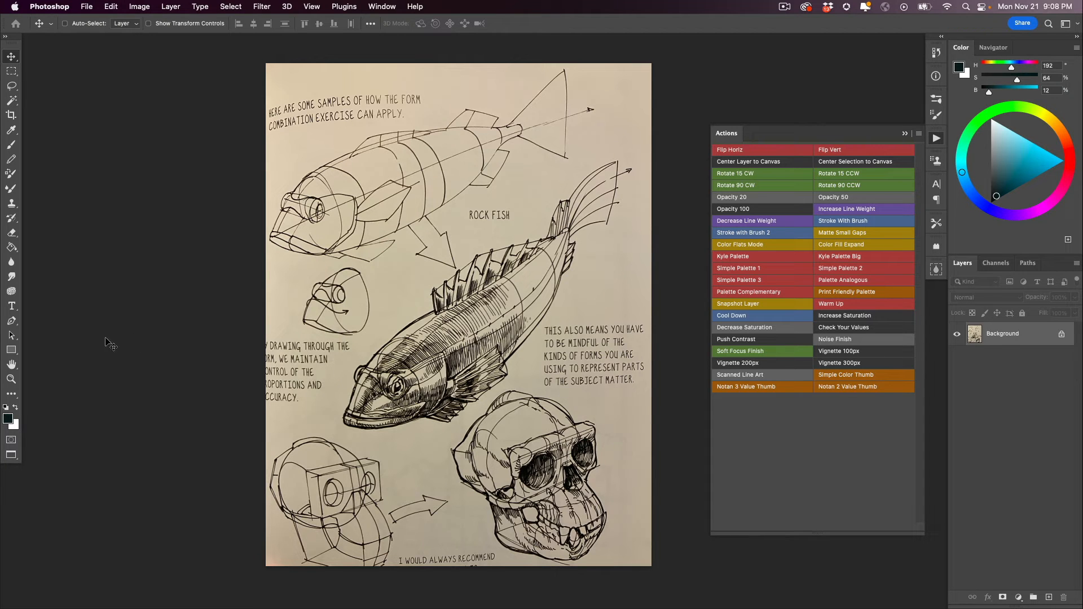
- Examine the scanned ink lines up close on the shaded rock fish's hatched body and dorsal fin
{"action": "double_click", "coordinate": [11, 378]}
{"action": "left_click_drag", "start_coordinate": [169, 419], "coordinate": [366, 417]}
{"action": "left_click", "coordinate": [424, 347]}
{"action": "left_click", "coordinate": [422, 346]}
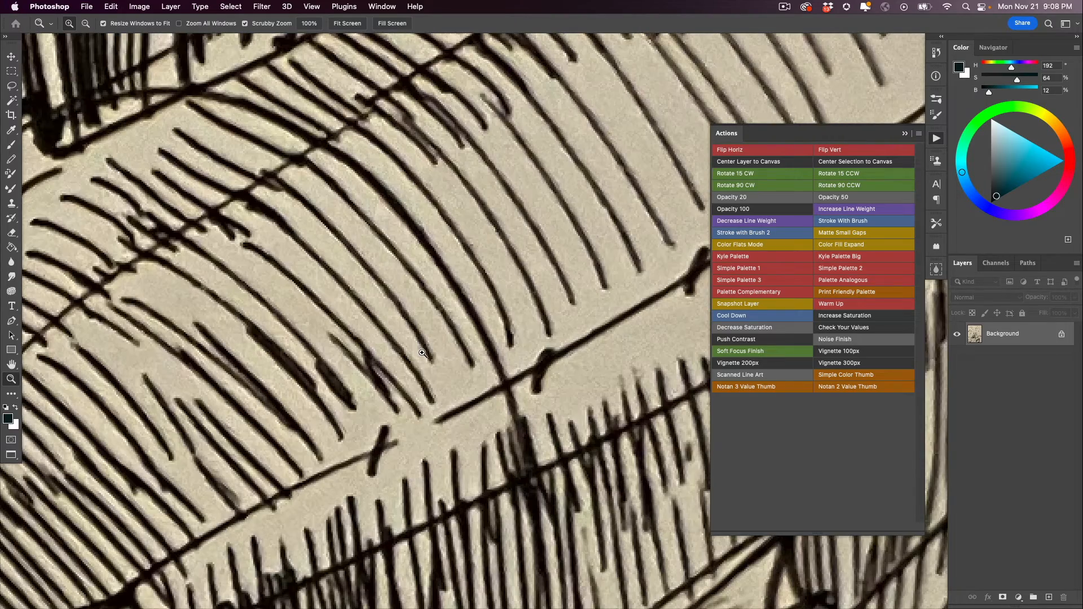
{"action": "left_click", "coordinate": [423, 357], "text": "alt"}
{"action": "left_click", "coordinate": [423, 357], "text": "alt"}
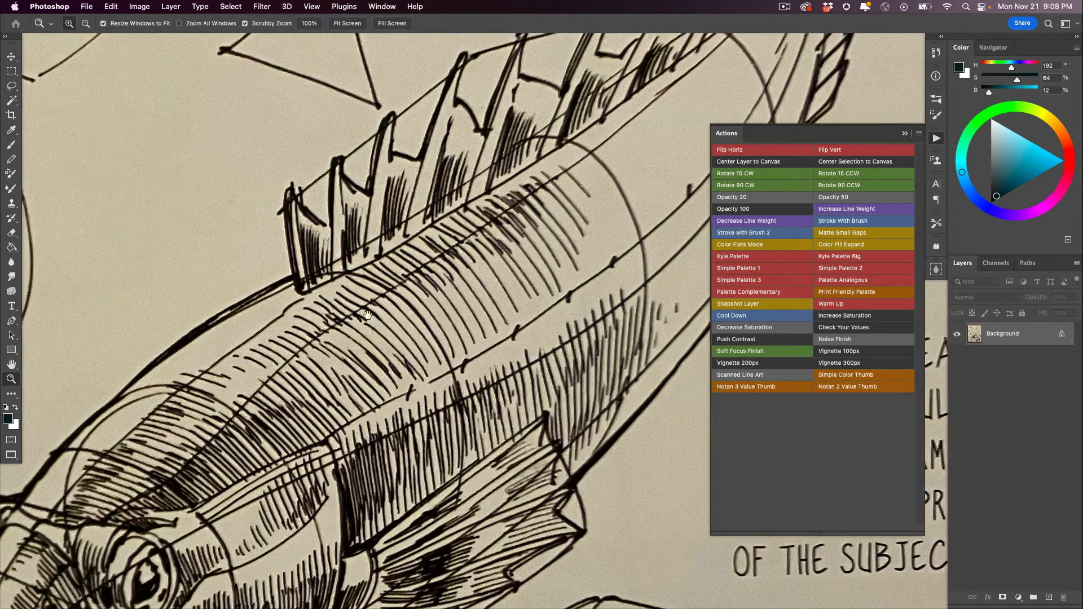
{"action": "left_click_drag", "start_coordinate": [390, 294], "coordinate": [423, 391]}
{"action": "left_click", "coordinate": [423, 391]}
{"action": "left_click", "coordinate": [423, 391]}
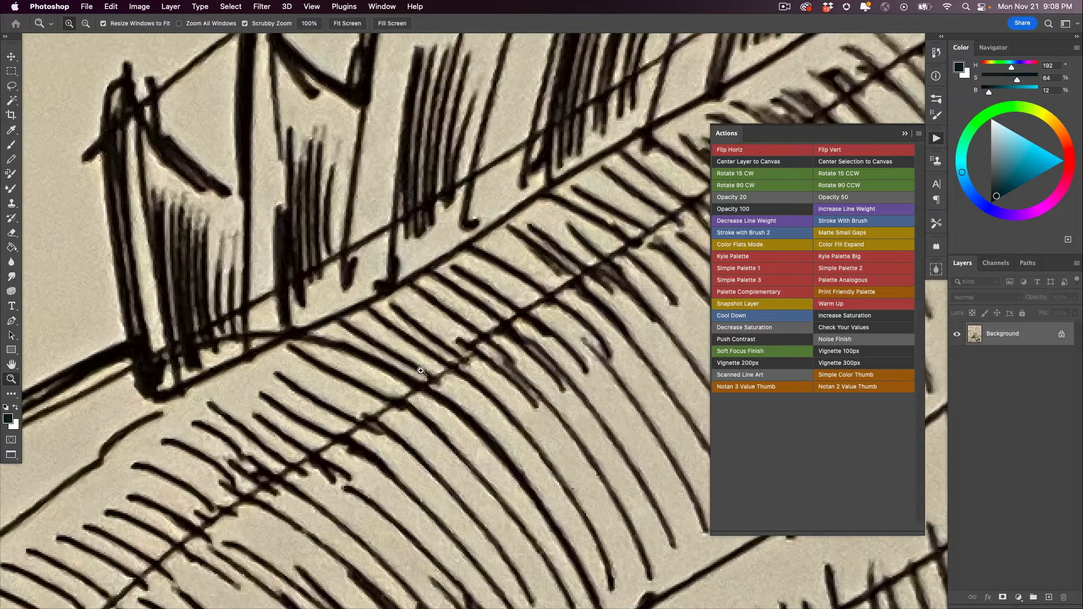
{"action": "left_click", "coordinate": [415, 381], "text": "alt"}
{"action": "left_click", "coordinate": [378, 348], "text": "alt"}
{"action": "left_click", "coordinate": [378, 348], "text": "alt"}
- Examine the construction lines around the upper fish's head up close and return to the full sketchbook page
{"action": "left_click_drag", "start_coordinate": [293, 288], "coordinate": [372, 389]}
{"action": "left_click", "coordinate": [339, 361]}
{"action": "left_click", "coordinate": [333, 359]}
{"action": "left_click", "coordinate": [331, 358]}
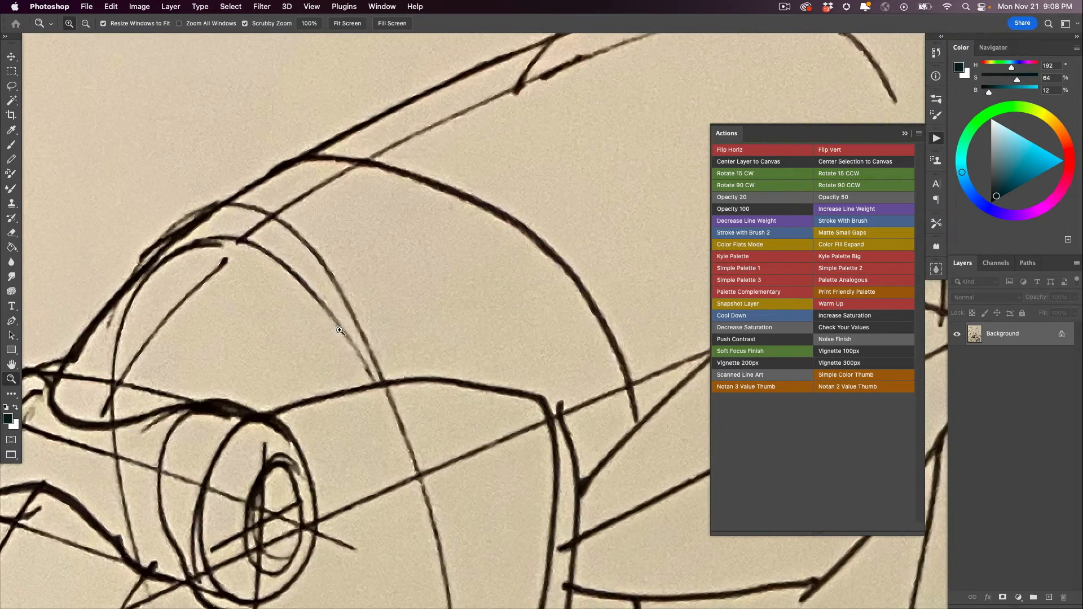
{"action": "left_click", "coordinate": [380, 436], "text": "alt"}
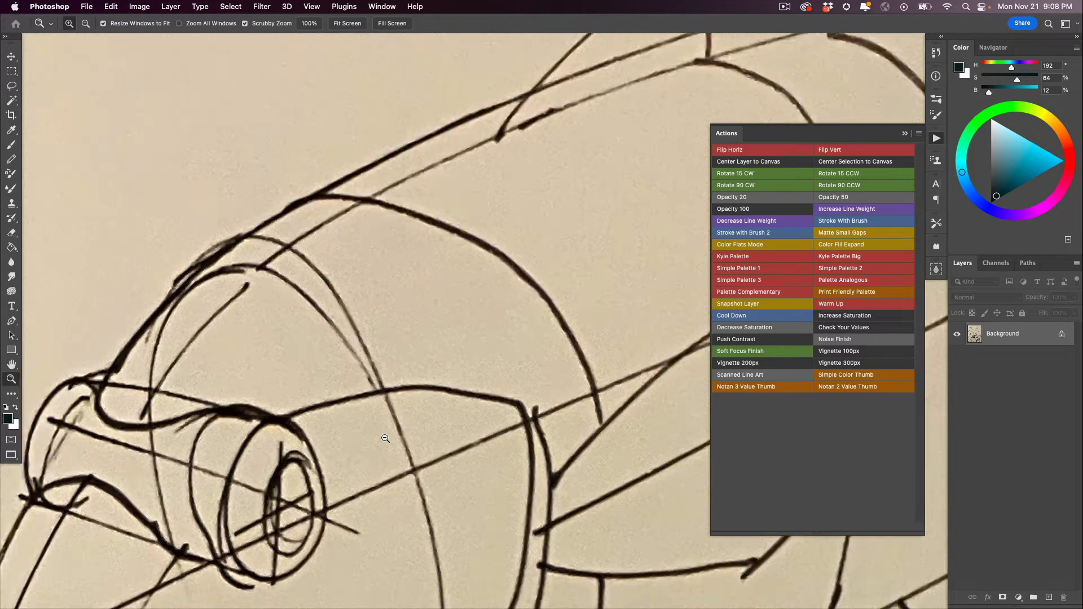
{"action": "left_click", "coordinate": [380, 435], "text": "alt"}
{"action": "left_click", "coordinate": [380, 436], "text": "alt"}
{"action": "left_click", "coordinate": [380, 436], "text": "alt"}
{"action": "left_click_drag", "start_coordinate": [387, 469], "coordinate": [299, 292]}
{"action": "left_click_drag", "start_coordinate": [330, 405], "coordinate": [302, 315]}
{"action": "left_click", "coordinate": [323, 386], "text": "alt"}
{"action": "left_click_drag", "start_coordinate": [321, 387], "coordinate": [346, 360]}
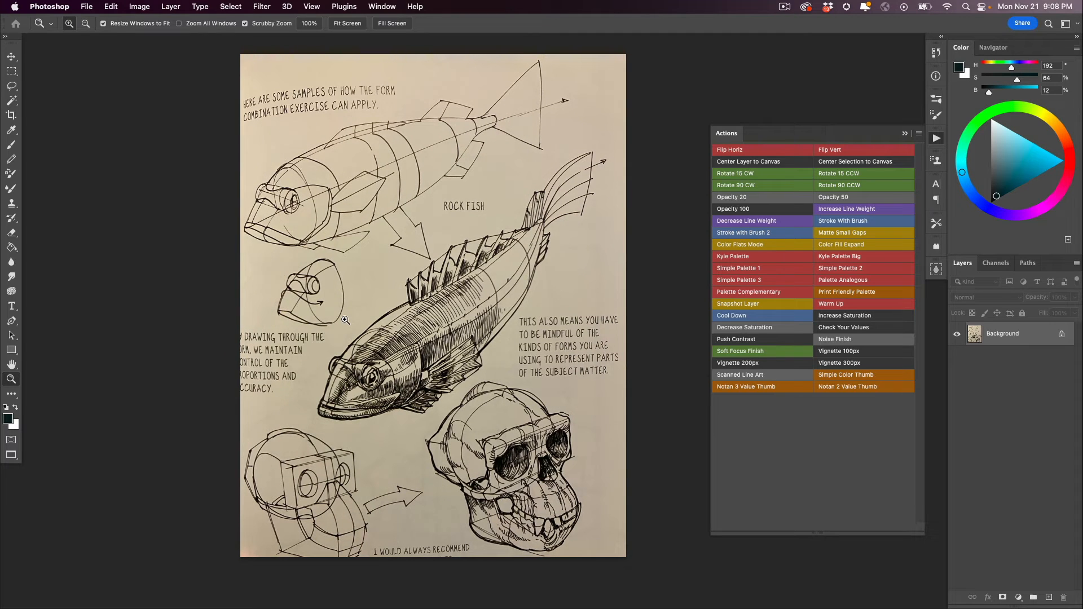
- Apply the Scanned Line Art action to the photographed sketchbook page
{"action": "left_click", "coordinate": [728, 376]}
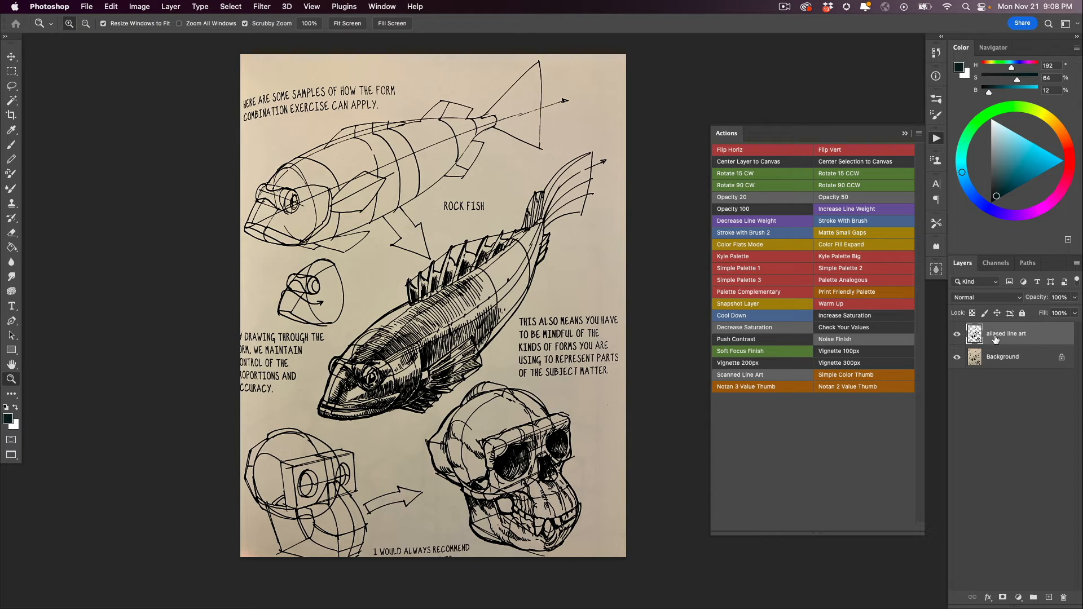
- Hide the photographed Background layer and inspect the aliased line art's pixel edges up close on the transparent canvas
{"action": "left_click", "coordinate": [975, 358]}
{"action": "left_click", "coordinate": [957, 357]}
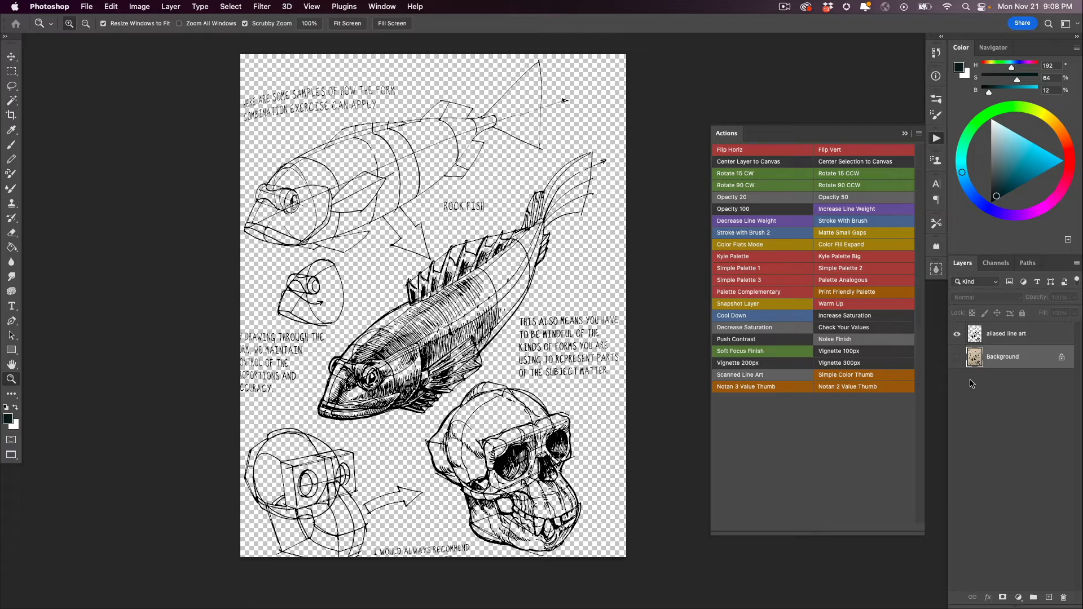
{"action": "left_click_drag", "start_coordinate": [350, 181], "coordinate": [326, 216]}
{"action": "left_click_drag", "start_coordinate": [255, 253], "coordinate": [230, 260]}
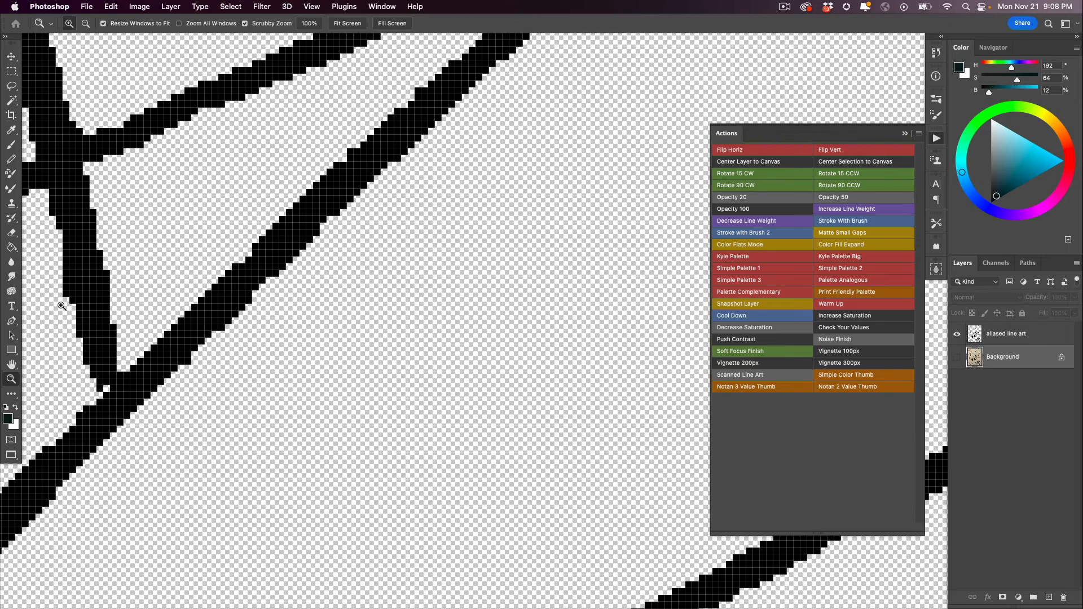
{"action": "double_click", "coordinate": [10, 383]}
{"action": "left_click", "coordinate": [409, 495], "text": "alt"}
{"action": "left_click", "coordinate": [409, 495], "text": "alt"}
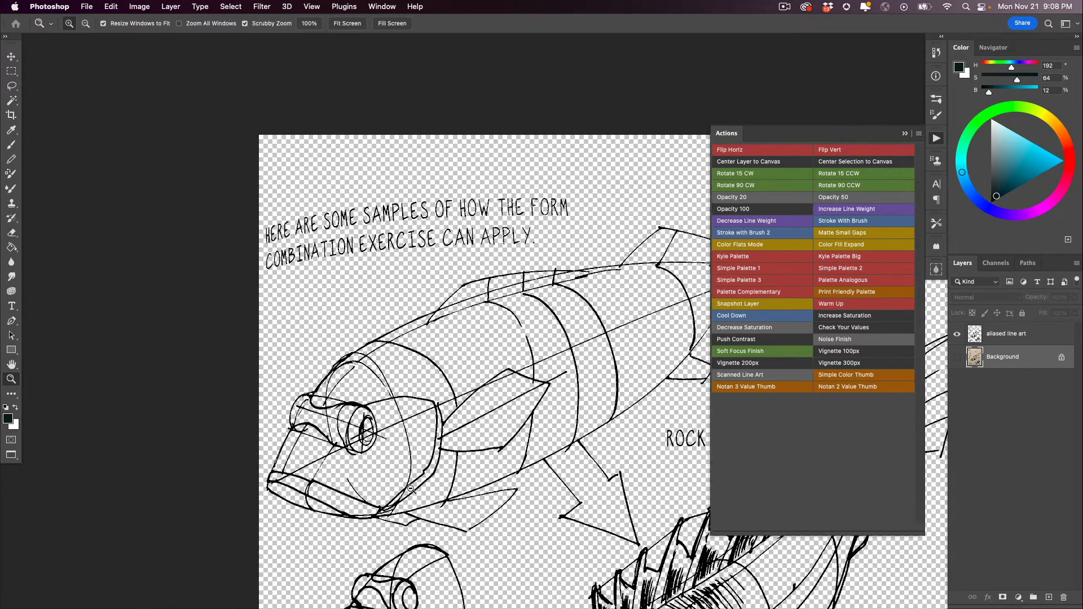
{"action": "left_click", "coordinate": [409, 495], "text": "alt"}
{"action": "left_click", "coordinate": [409, 495], "text": "alt"}
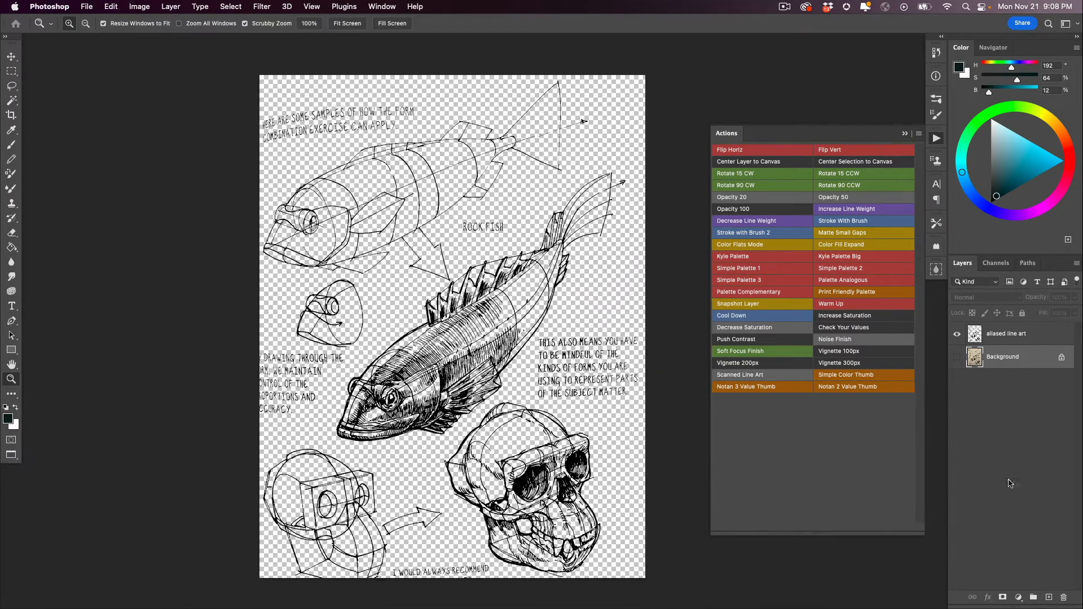
- Add a layer beneath the line art filled with pale blue (H 192, S 11, B 87) and select the aliased line art layer
{"action": "left_click", "coordinate": [1048, 597]}
{"action": "left_click", "coordinate": [988, 124]}
{"action": "key", "text": "alt+BackSpace"}
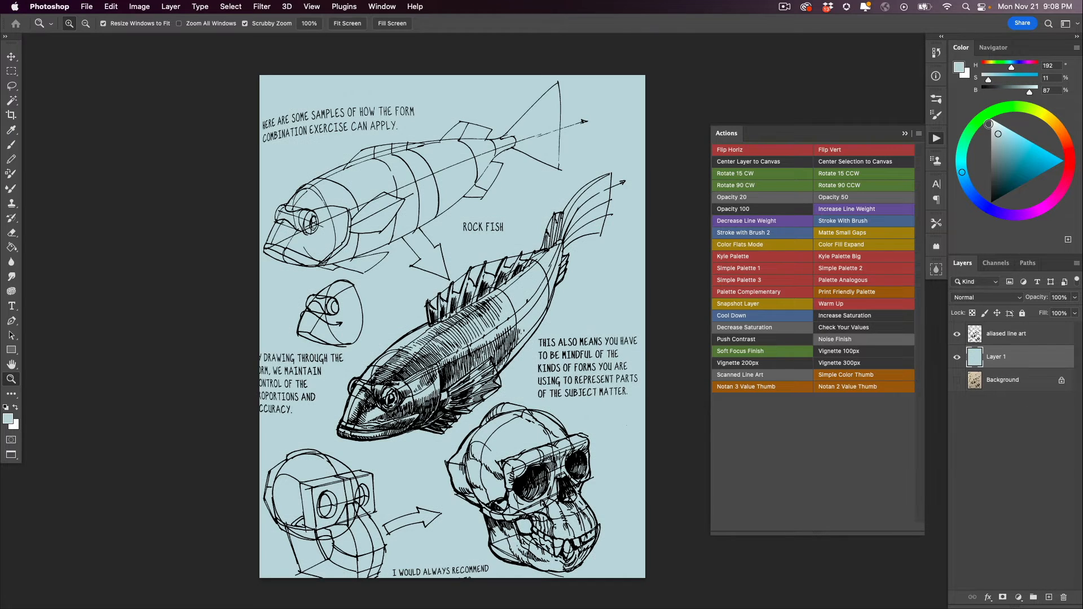
{"action": "key", "text": "b"}
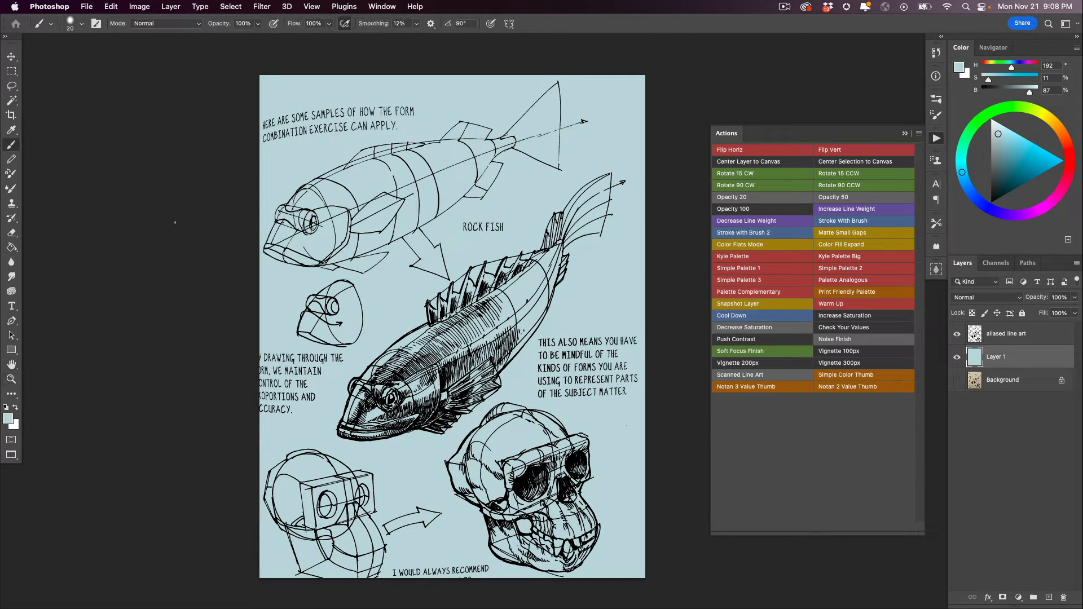
{"action": "left_click", "coordinate": [979, 338]}
- Examine the extracted lines over the blue fill on the skull, arrow, caption and boxed head construction, ending on the full page
{"action": "scroll", "coordinate": [485, 499], "scroll_direction": "up", "scroll_amount": 1}
{"action": "scroll", "coordinate": [485, 499], "scroll_direction": "up", "scroll_amount": 1}
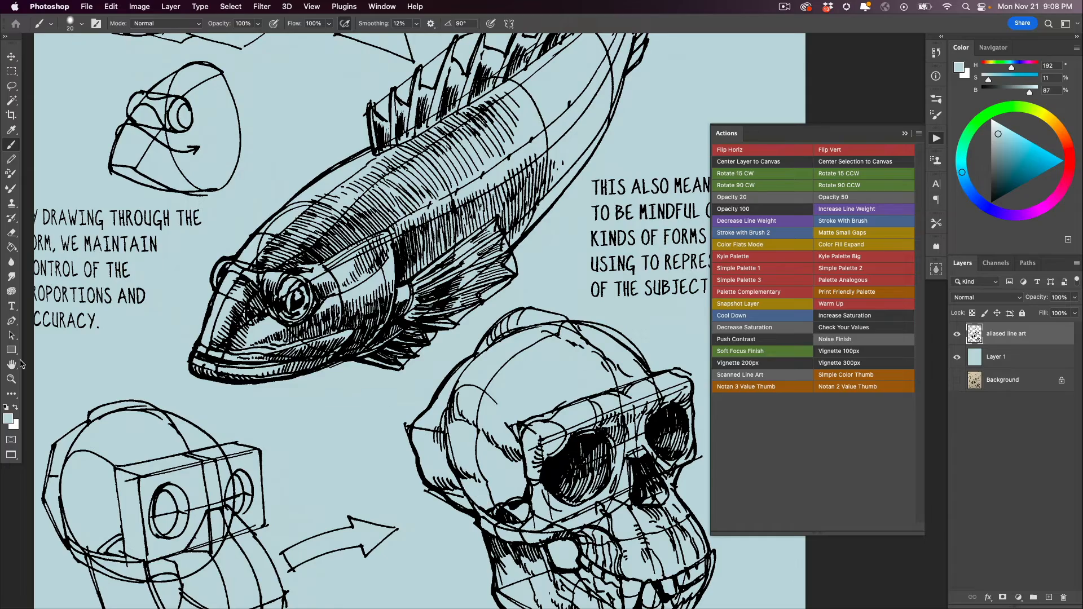
{"action": "double_click", "coordinate": [13, 379]}
{"action": "left_click_drag", "start_coordinate": [316, 517], "coordinate": [365, 277]}
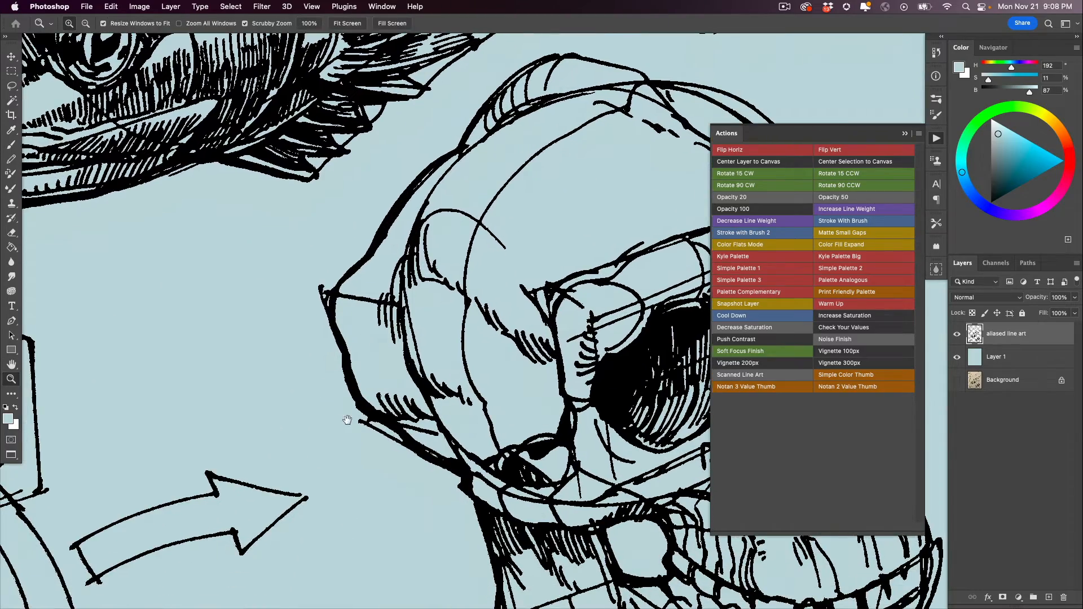
{"action": "left_click_drag", "start_coordinate": [458, 472], "coordinate": [323, 417]}
{"action": "left_click_drag", "start_coordinate": [487, 507], "coordinate": [337, 421]}
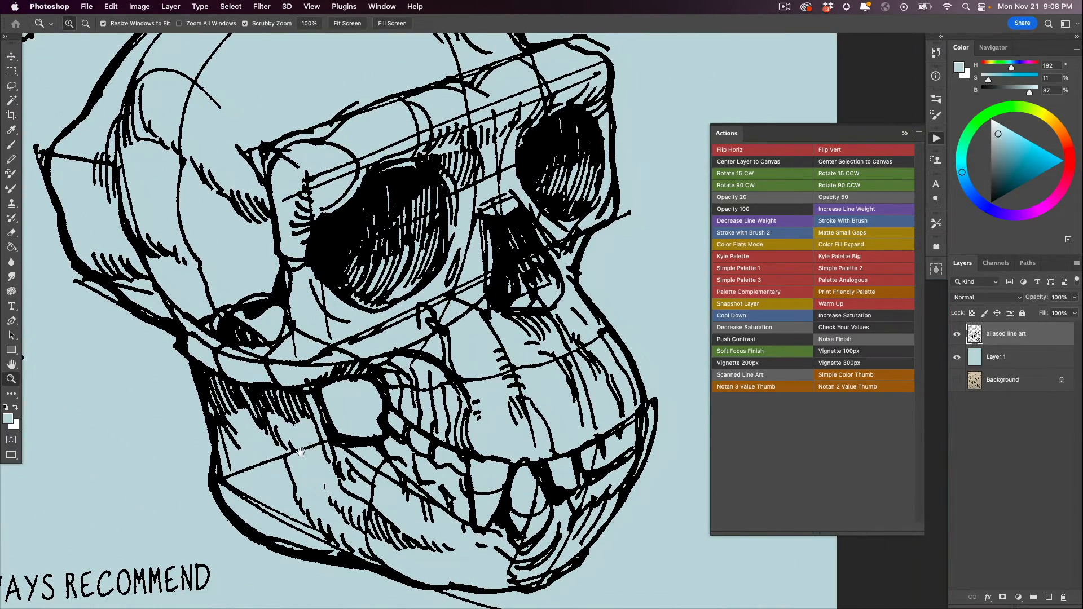
{"action": "left_click_drag", "start_coordinate": [194, 528], "coordinate": [343, 391]}
{"action": "left_click_drag", "start_coordinate": [198, 403], "coordinate": [394, 363]}
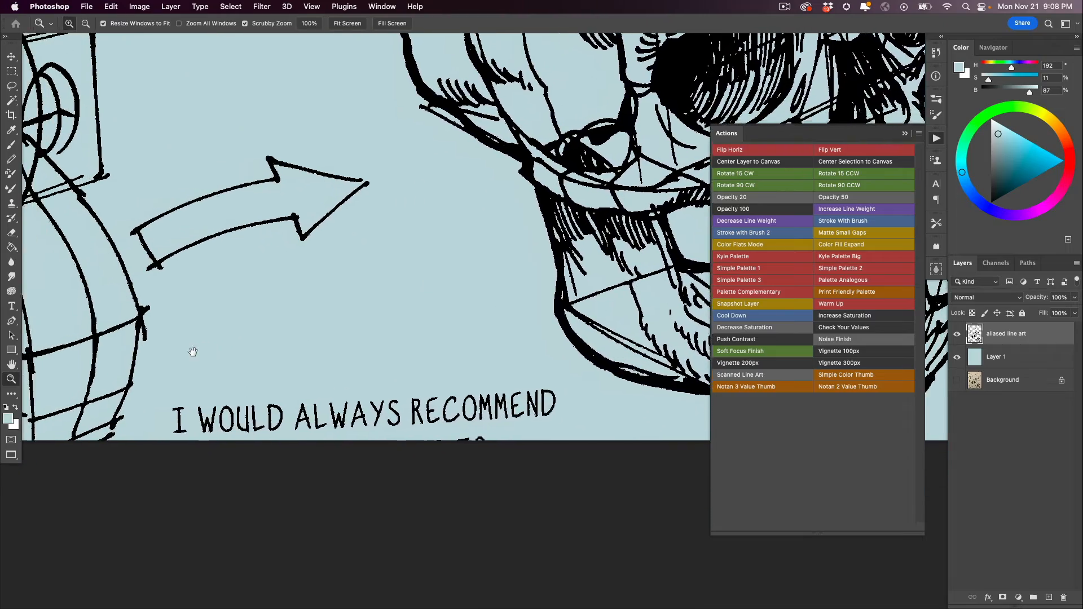
{"action": "left_click_drag", "start_coordinate": [144, 316], "coordinate": [378, 459]}
{"action": "left_click_drag", "start_coordinate": [52, 262], "coordinate": [264, 425]}
{"action": "left_click", "coordinate": [336, 378], "text": "alt"}
{"action": "left_click", "coordinate": [337, 380], "text": "alt"}
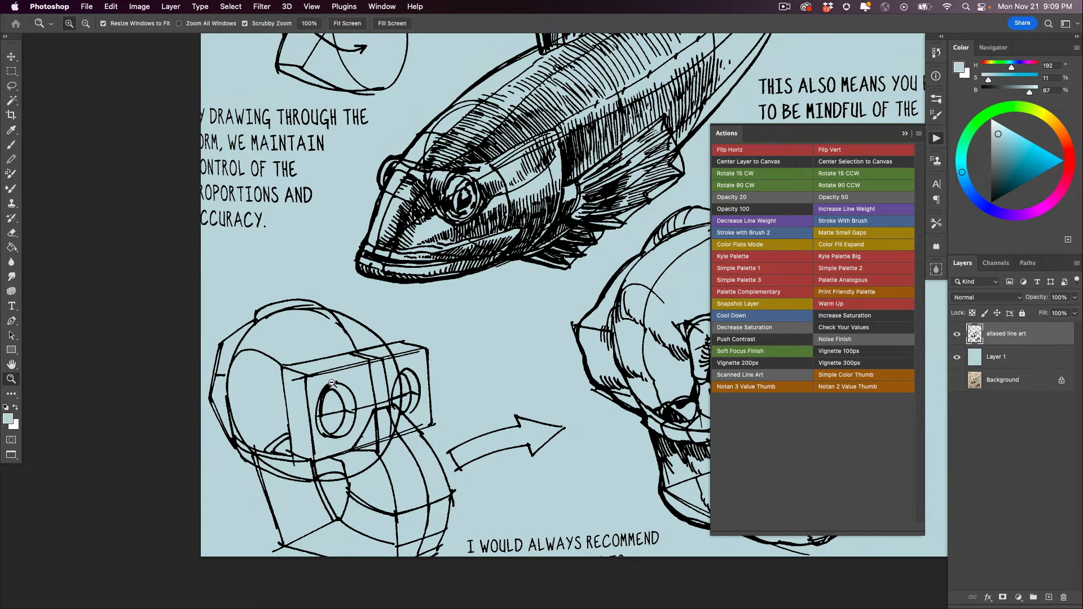
{"action": "left_click", "coordinate": [331, 383], "text": "alt"}
{"action": "left_click", "coordinate": [331, 383], "text": "alt"}
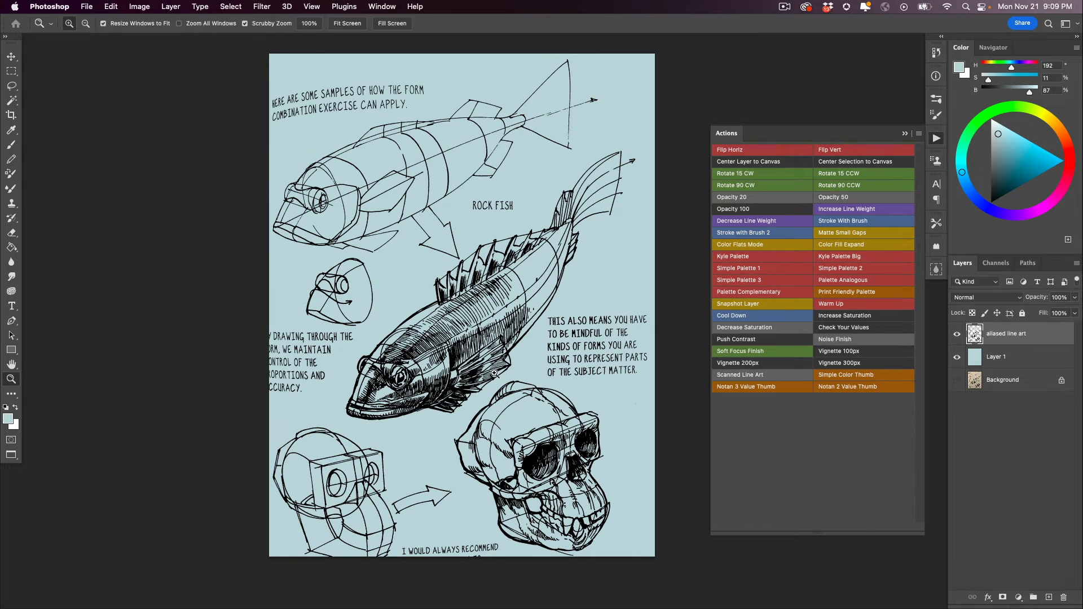
- Apply the Increase Line Weight action to the aliased line art, and Matte Small Gaps to place a pink matte beneath the drawings
{"action": "left_click", "coordinate": [832, 210]}
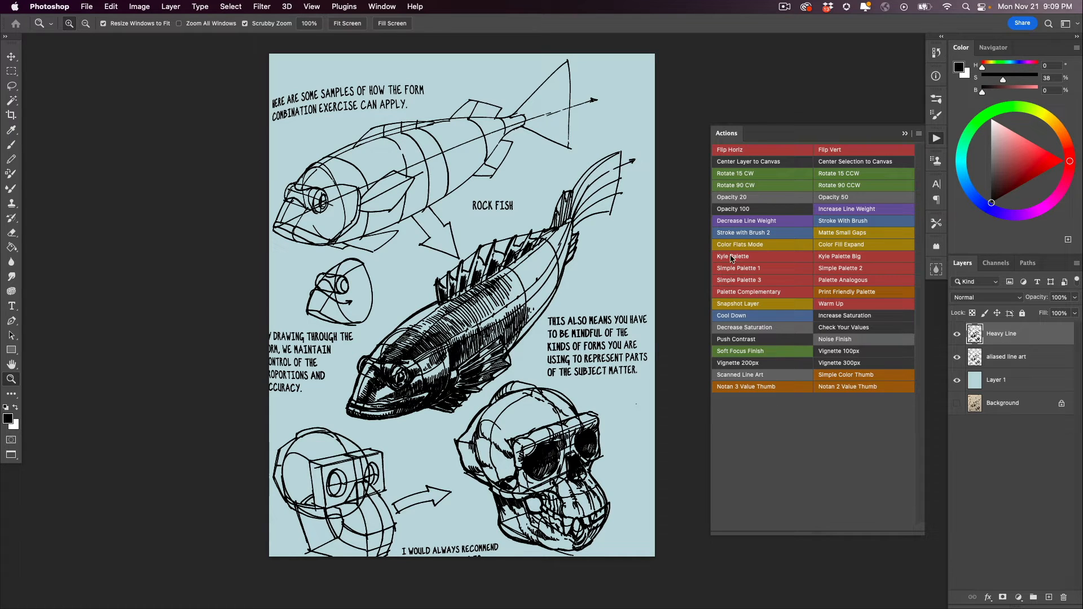
{"action": "left_click", "coordinate": [834, 234]}
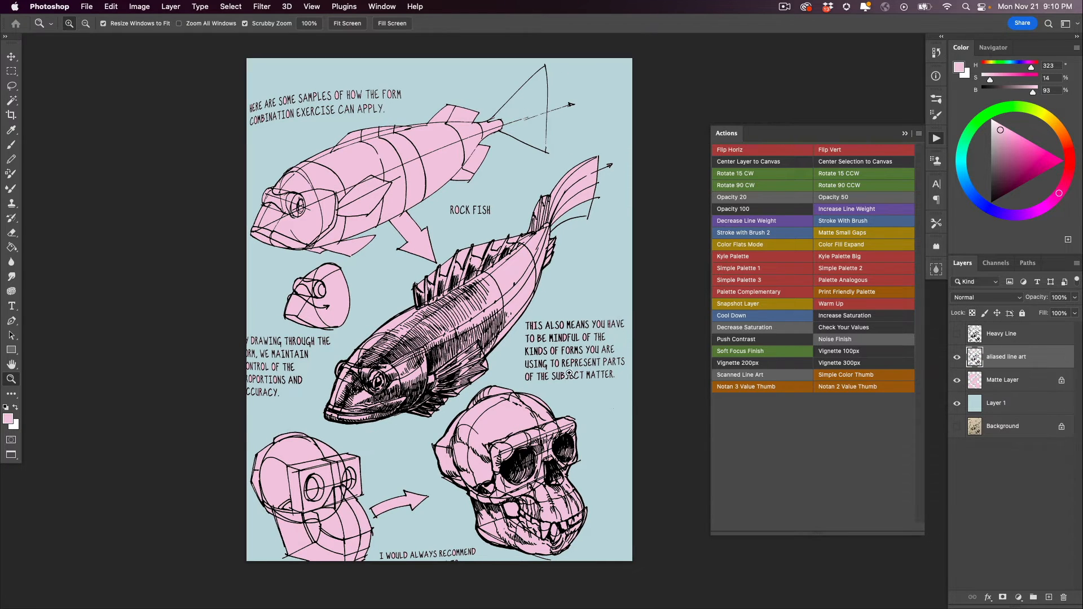
- Compare the page with the Heavy Line layer shown and hidden over the pink matte, leaving it hidden
{"action": "left_click", "coordinate": [372, 375]}
{"action": "left_click_drag", "start_coordinate": [302, 371], "coordinate": [281, 338]}
{"action": "left_click", "coordinate": [957, 334]}
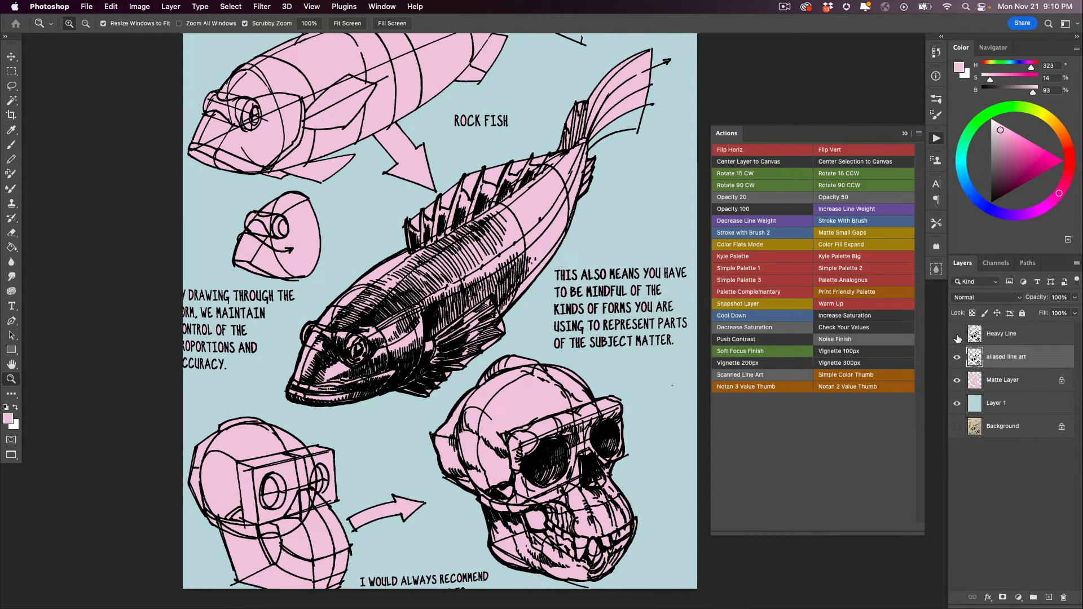
{"action": "left_click", "coordinate": [957, 334]}
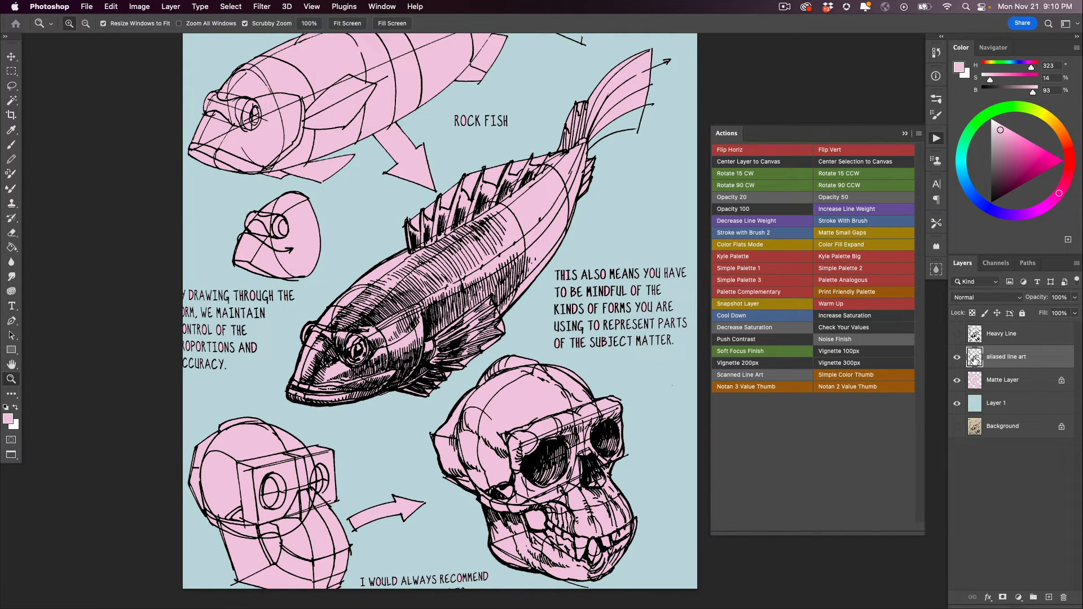
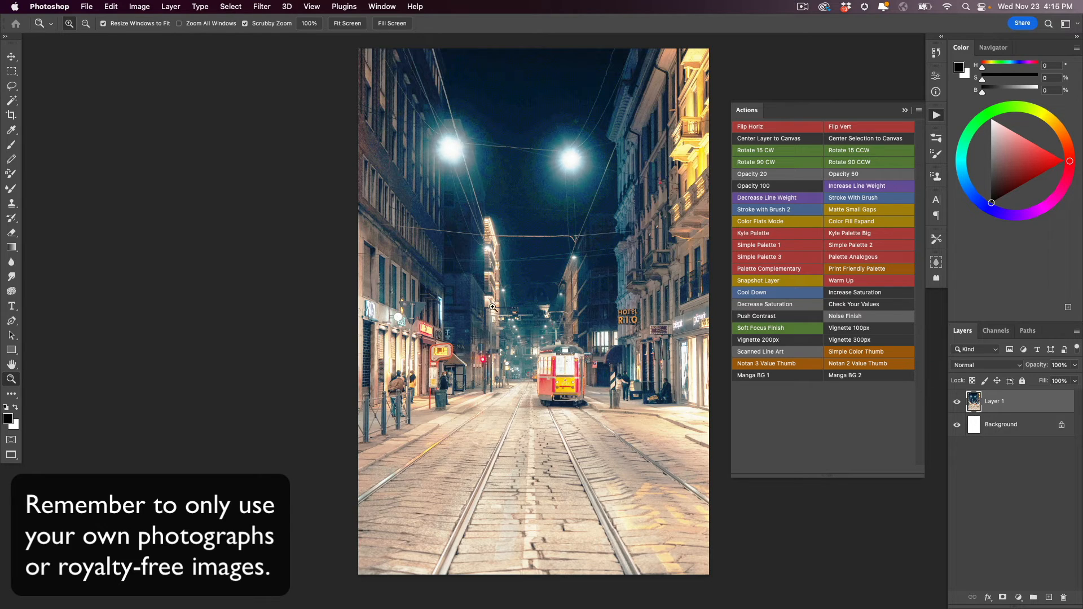
- Check the pixel dimensions and resolution of the night street photo without changing them
{"action": "left_click_drag", "start_coordinate": [427, 373], "coordinate": [403, 370]}
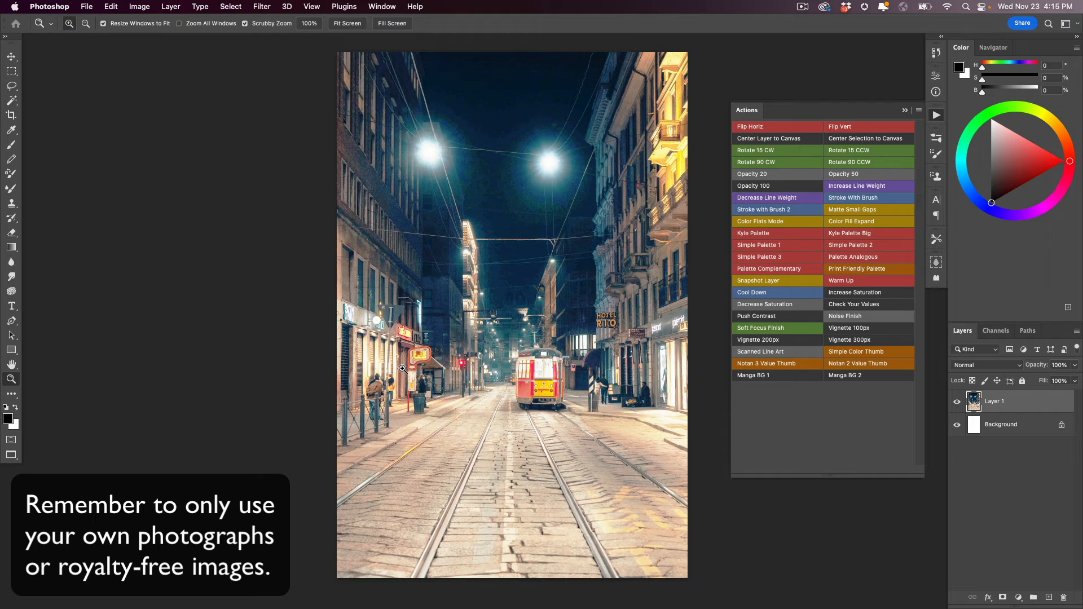
{"action": "left_click", "coordinate": [141, 5]}
{"action": "left_click", "coordinate": [149, 90]}
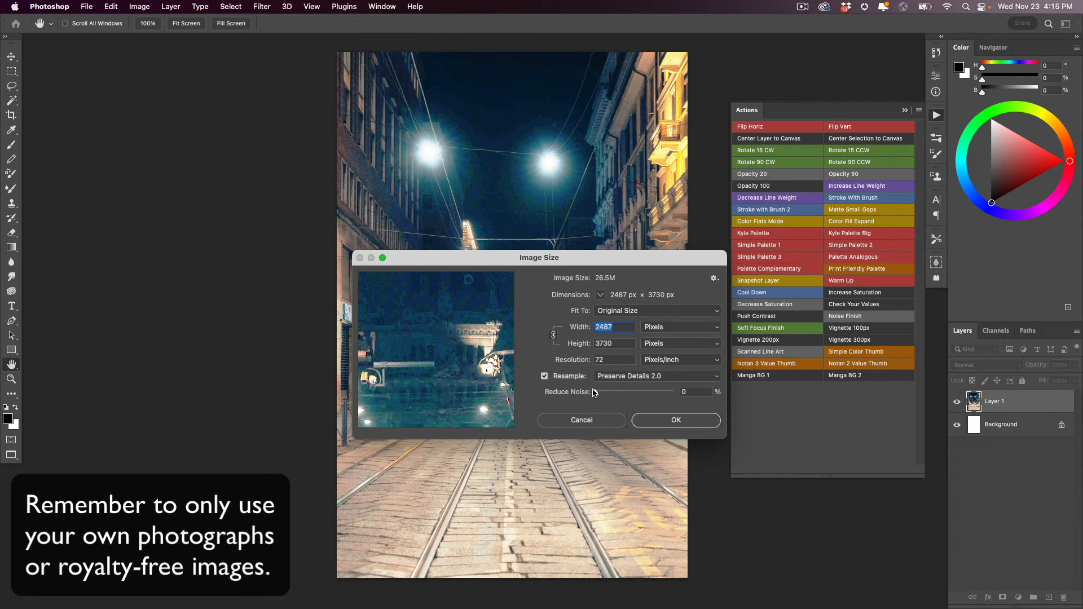
{"action": "left_click", "coordinate": [675, 421]}
{"action": "key", "text": "z"}
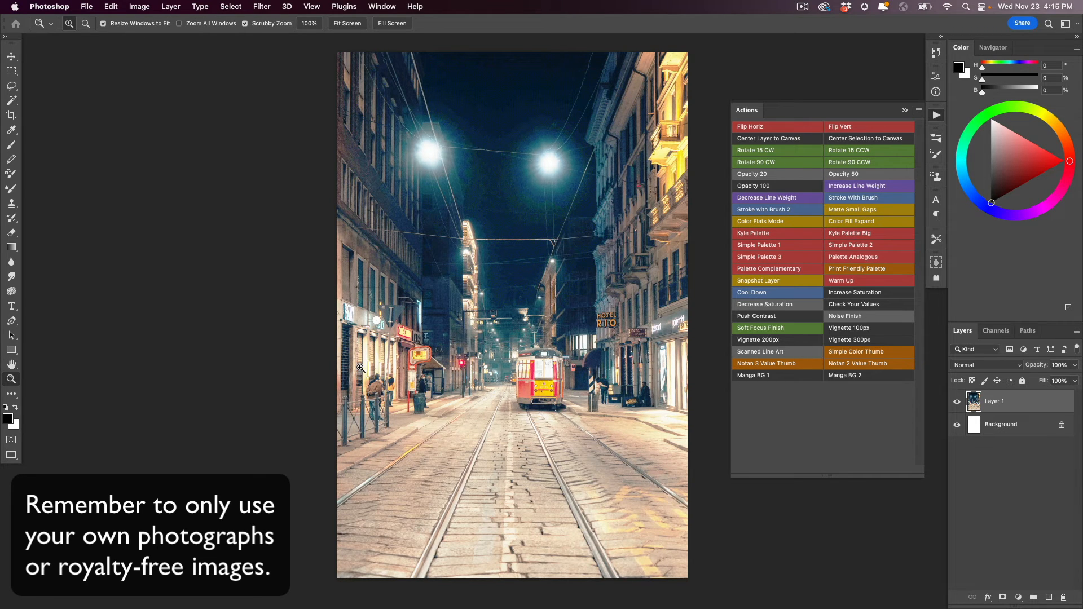
- Apply the Manga BG 1 action to the street photo and hide the original photo layer
{"action": "left_click", "coordinate": [761, 376]}
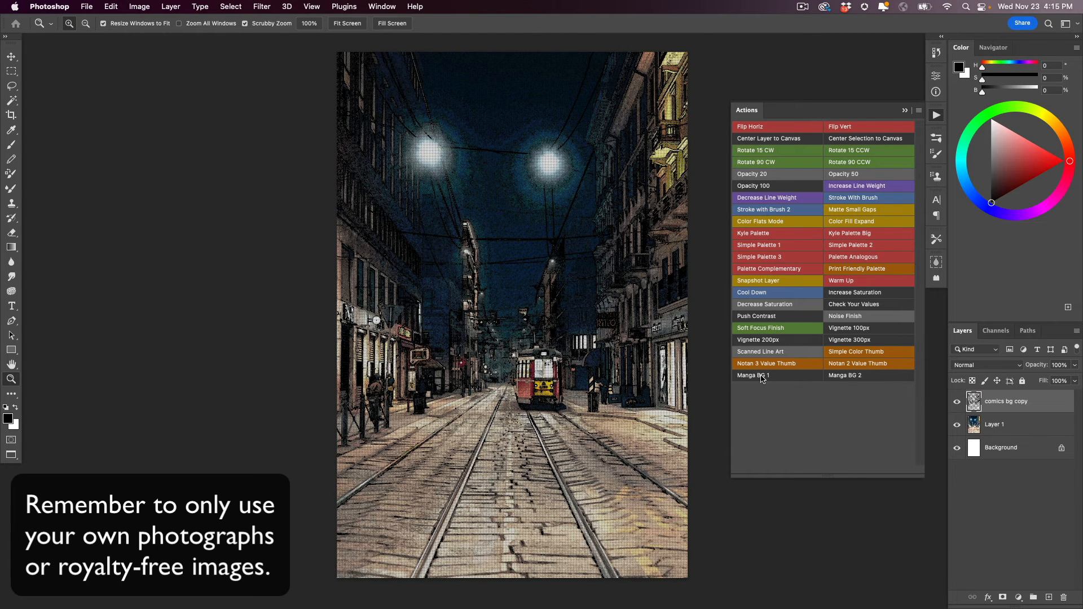
{"action": "left_click", "coordinate": [957, 424]}
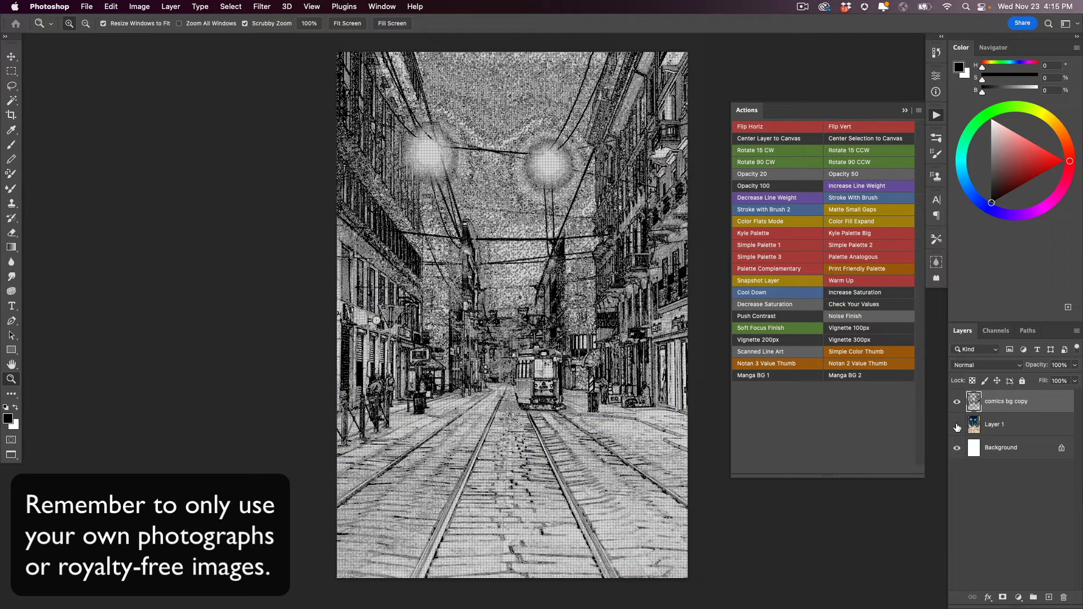
- Examine the black-and-white halftone dots and linework up close across the sky, buildings and tram
{"action": "left_click", "coordinate": [509, 298]}
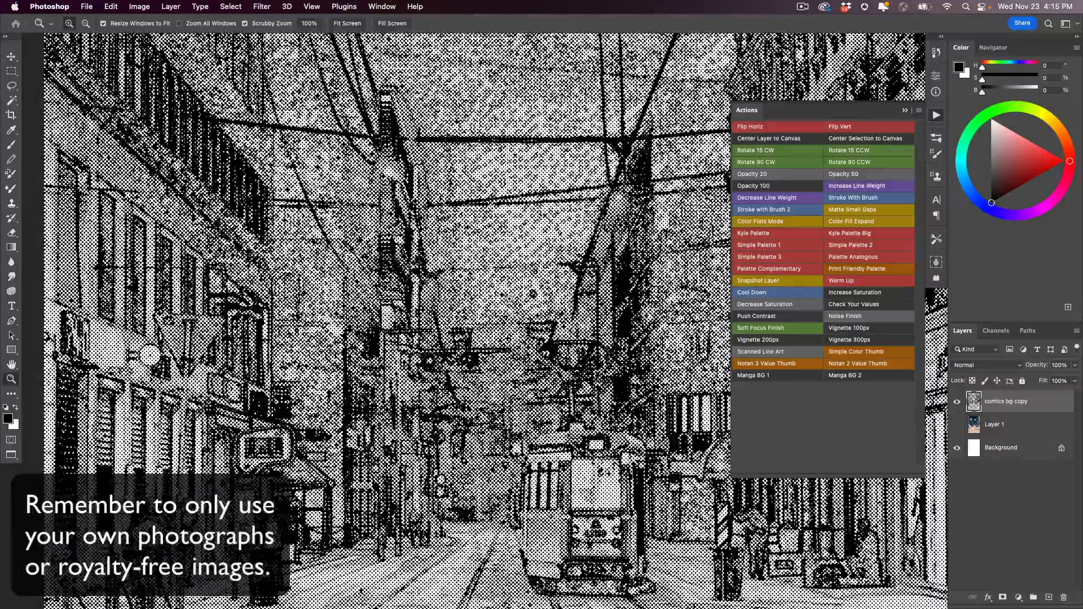
{"action": "left_click_drag", "start_coordinate": [508, 298], "coordinate": [508, 297]}
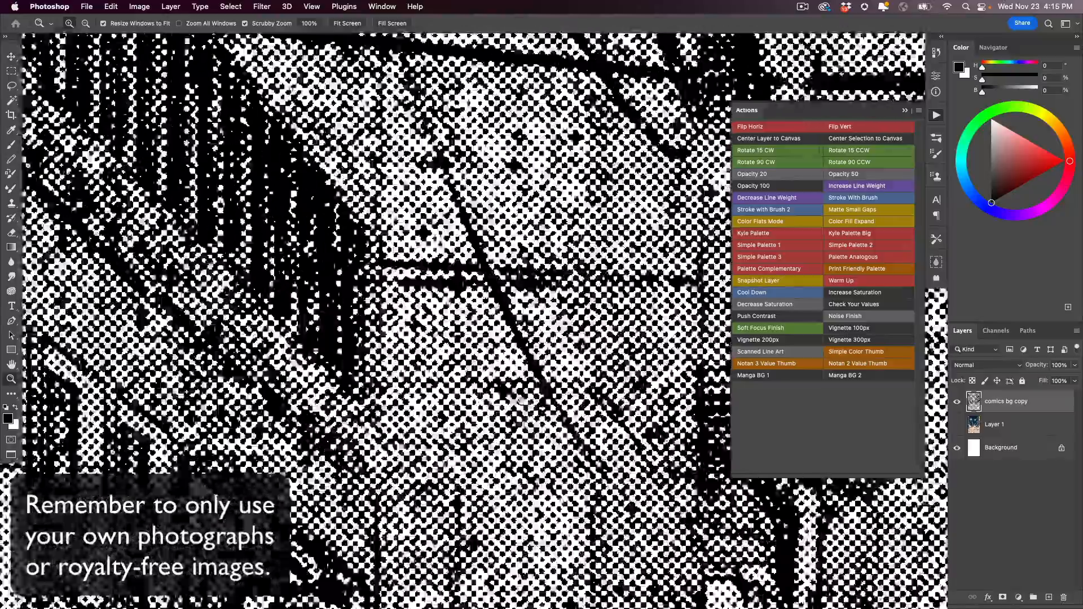
{"action": "left_click_drag", "start_coordinate": [372, 51], "coordinate": [332, 528]}
{"action": "left_click", "coordinate": [512, 385], "text": "alt"}
{"action": "left_click_drag", "start_coordinate": [700, 242], "coordinate": [25, 89]}
{"action": "left_click_drag", "start_coordinate": [451, 507], "coordinate": [505, 113]}
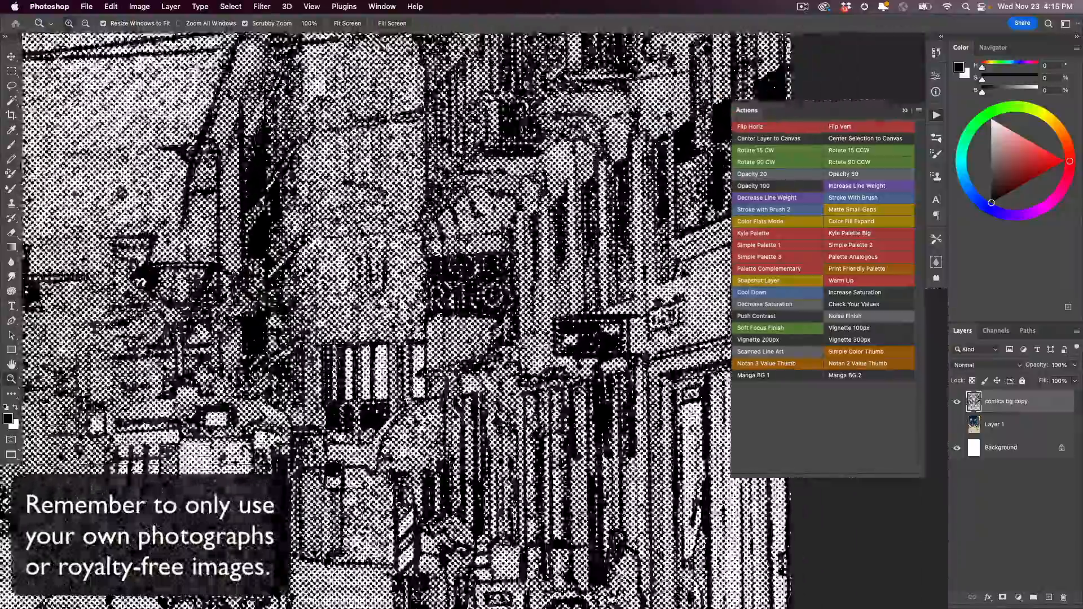
{"action": "left_click", "coordinate": [398, 433], "text": "alt"}
{"action": "left_click", "coordinate": [364, 369], "text": "alt"}
{"action": "left_click_drag", "start_coordinate": [249, 439], "coordinate": [434, 323]}
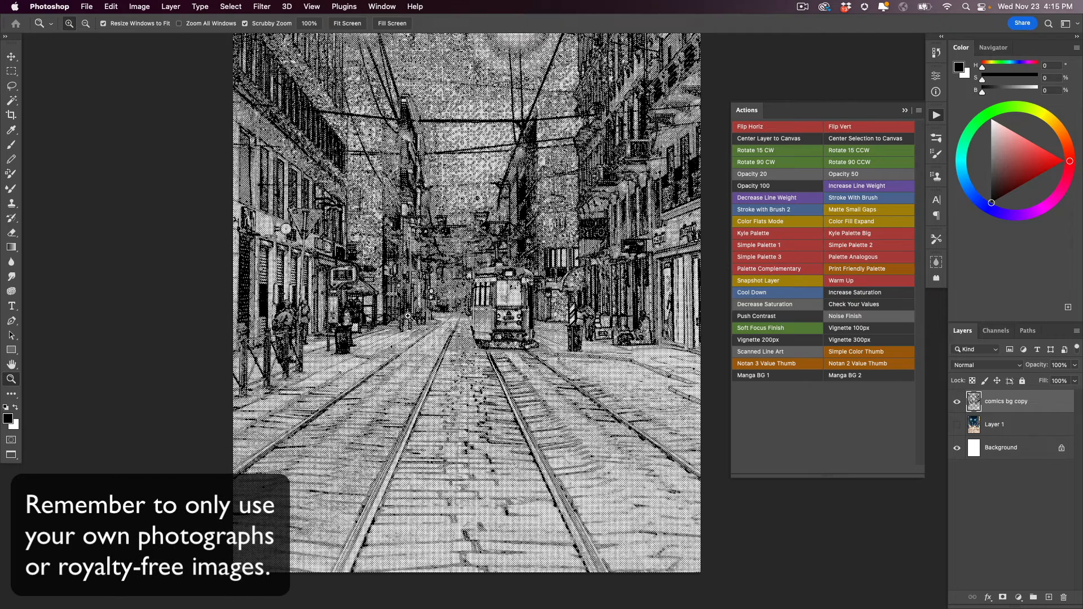
- Add a layer between the photo and the comics bg copy layer and fill it with golden yellow (H 42, S 61, B 93)
{"action": "left_click", "coordinate": [975, 426]}
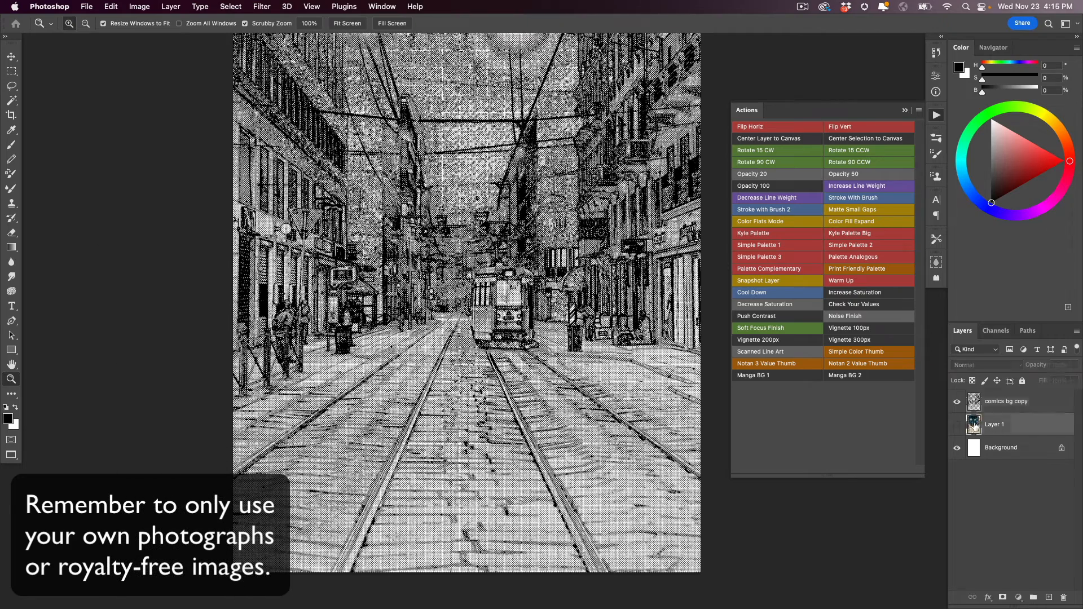
{"action": "left_click", "coordinate": [1048, 597]}
{"action": "left_click", "coordinate": [1055, 124]}
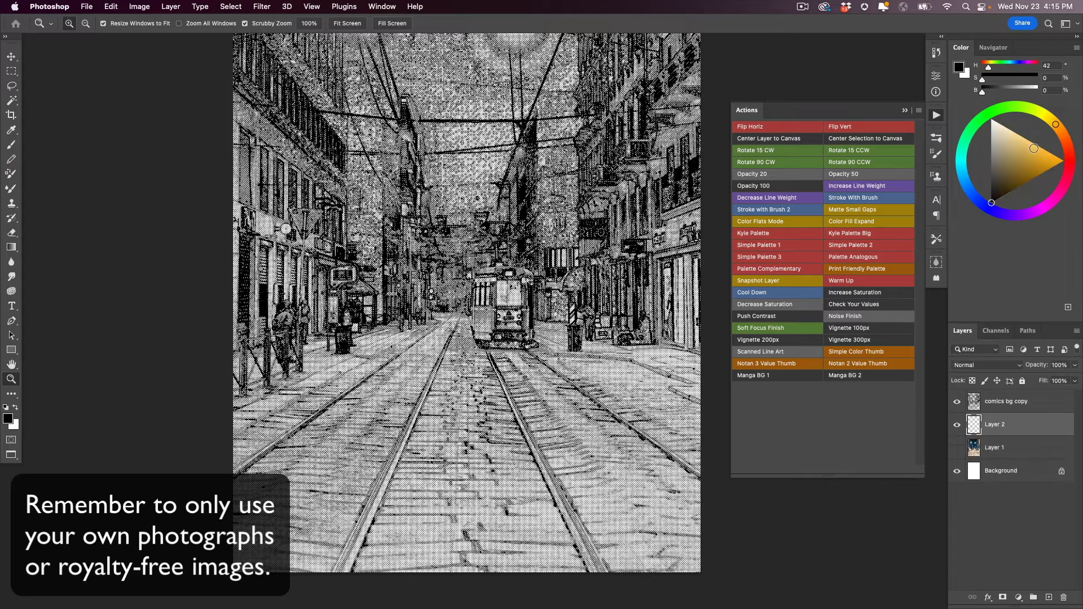
{"action": "left_click", "coordinate": [1029, 148]}
{"action": "key", "text": "alt+BackSpace"}
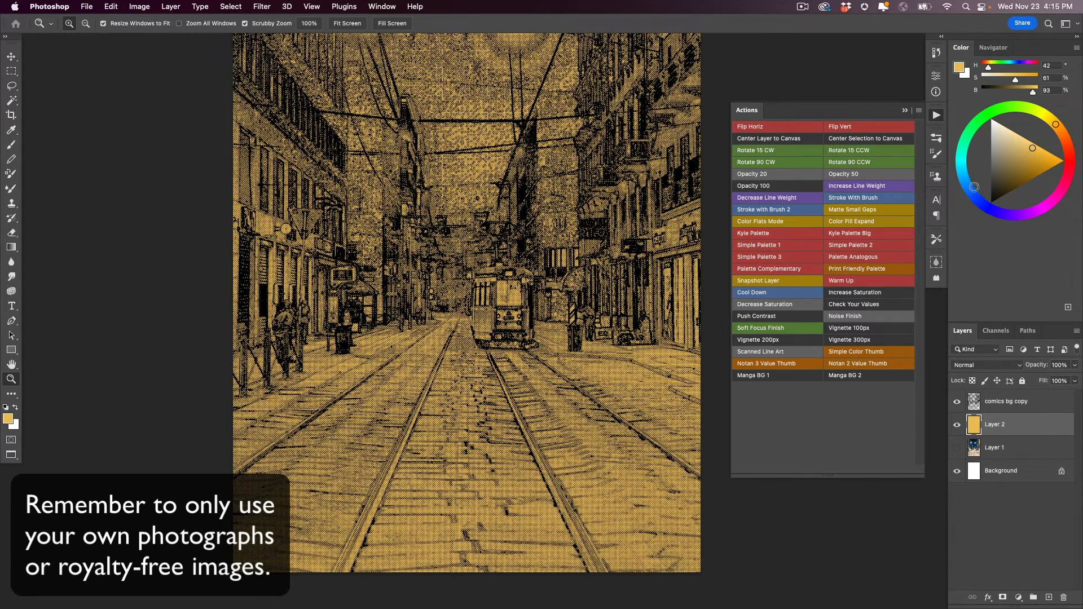
- Choose a light blue (H 202, S 61, B 93) and outline the sky between the buildings with the Polygonal Lasso
{"action": "left_click", "coordinate": [964, 181]}
{"action": "left_click_drag", "start_coordinate": [494, 260], "coordinate": [484, 402]}
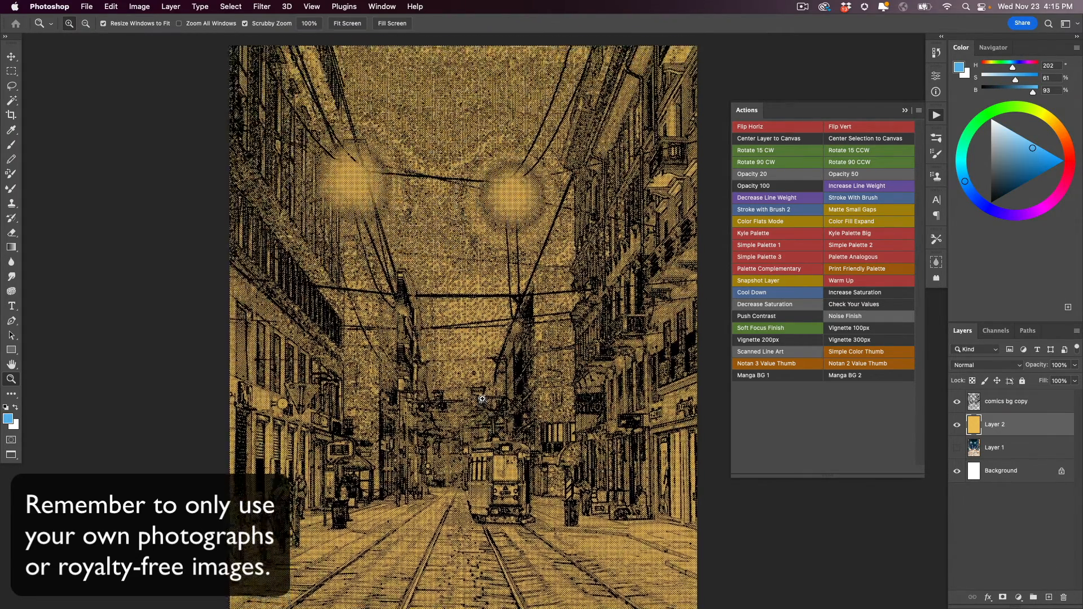
{"action": "key", "text": "super+minus"}
{"action": "key", "text": "l"}
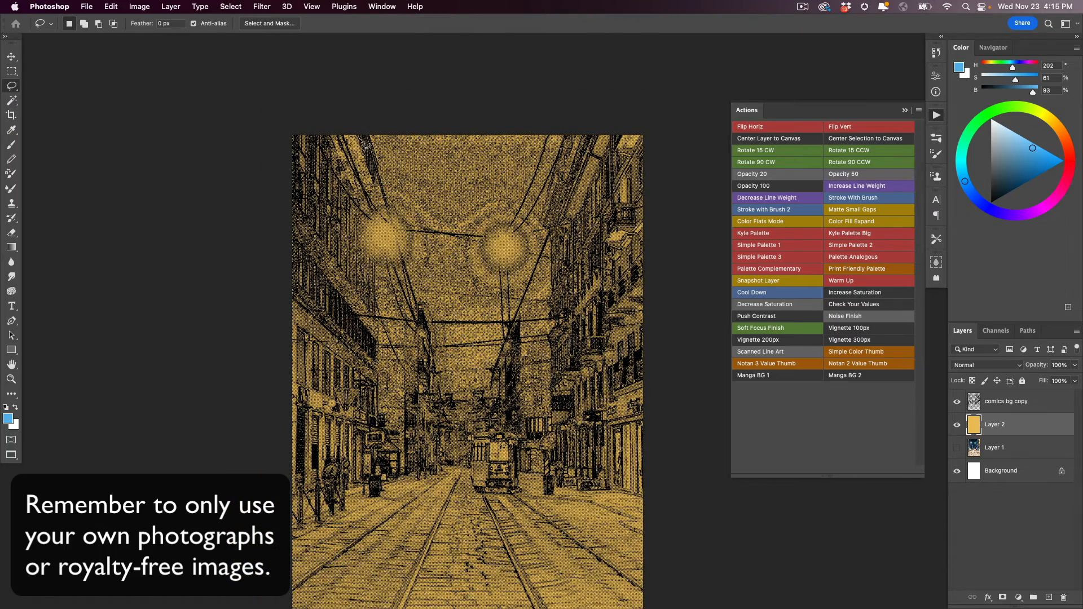
{"action": "key", "text": "shift+l"}
{"action": "left_click", "coordinate": [362, 129]}
{"action": "mouse_move", "coordinate": [432, 310]}
{"action": "left_mouse_down"}
{"action": "mouse_move", "coordinate": [446, 397]}
{"action": "mouse_move", "coordinate": [464, 407]}
{"action": "mouse_move", "coordinate": [479, 399]}
{"action": "mouse_move", "coordinate": [529, 286]}
{"action": "mouse_move", "coordinate": [519, 311]}
{"action": "mouse_move", "coordinate": [546, 309]}
{"action": "mouse_move", "coordinate": [550, 231]}
{"action": "left_mouse_up"}
{"action": "left_click", "coordinate": [550, 231]}
{"action": "left_click", "coordinate": [544, 222]}
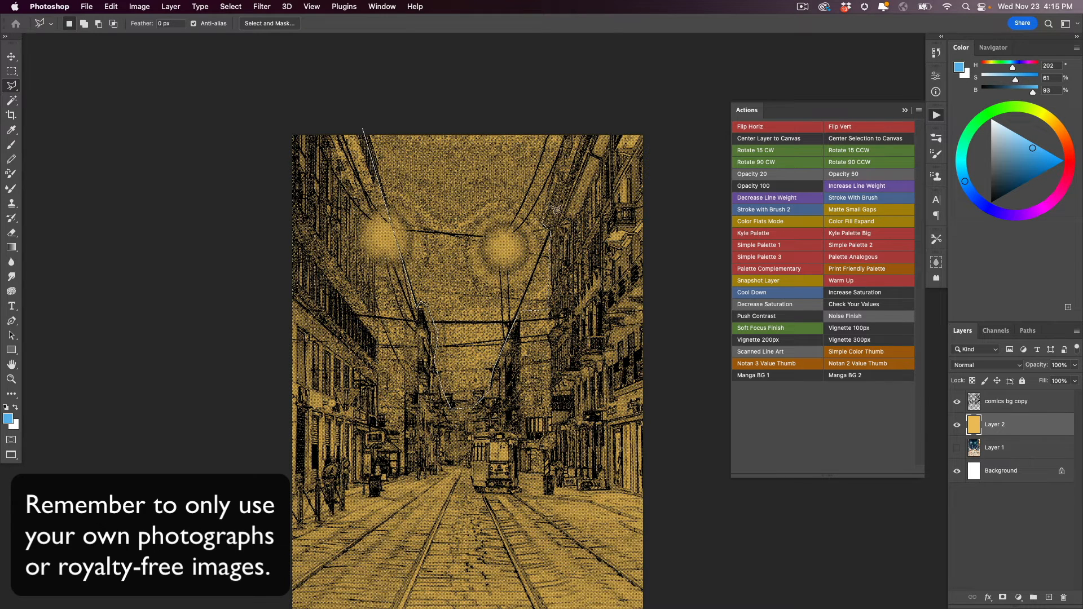
{"action": "left_click", "coordinate": [547, 194]}
{"action": "left_click", "coordinate": [567, 121]}
{"action": "double_click", "coordinate": [430, 96]}
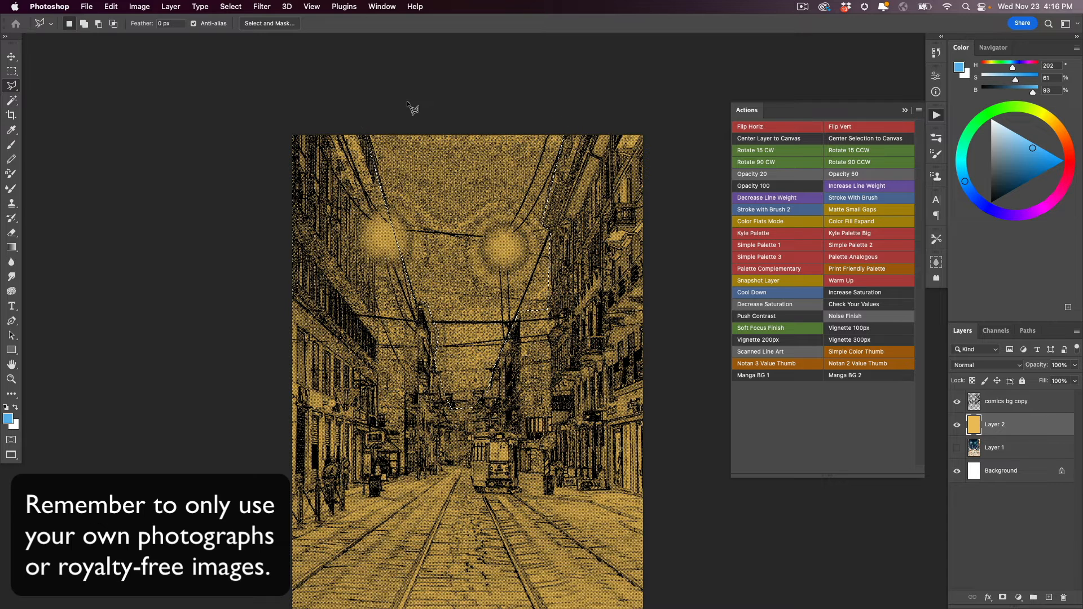
- Invert the sky selection, fill the buildings and street with the light blue, and deselect
{"action": "key", "text": "super+shift+i"}
{"action": "key", "text": "alt+BackSpace"}
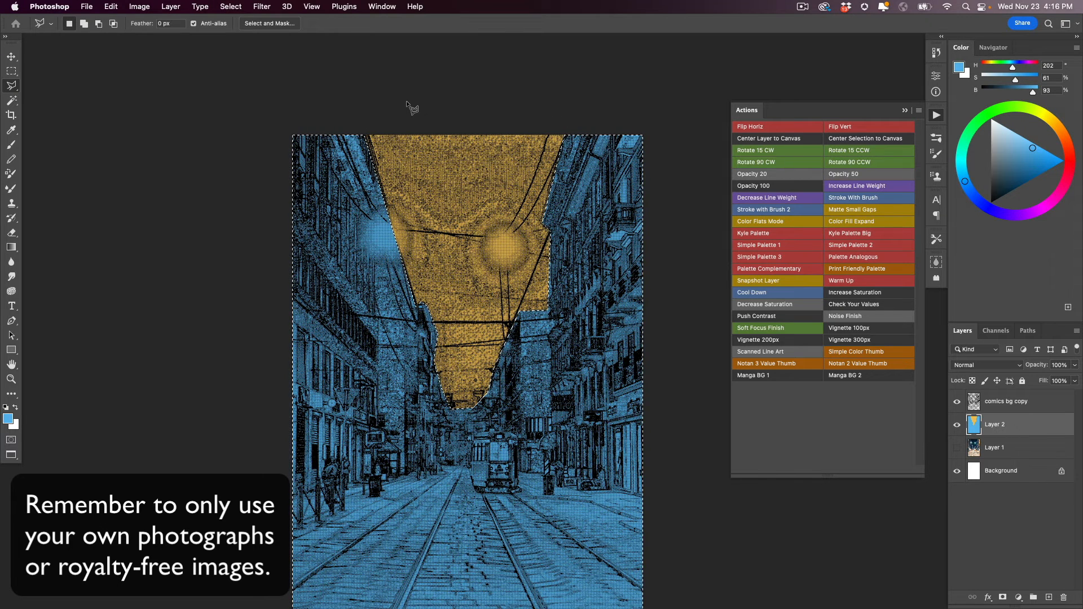
{"action": "key", "text": "super+d"}
{"action": "scroll", "coordinate": [414, 418], "scroll_direction": "down", "scroll_amount": 3}
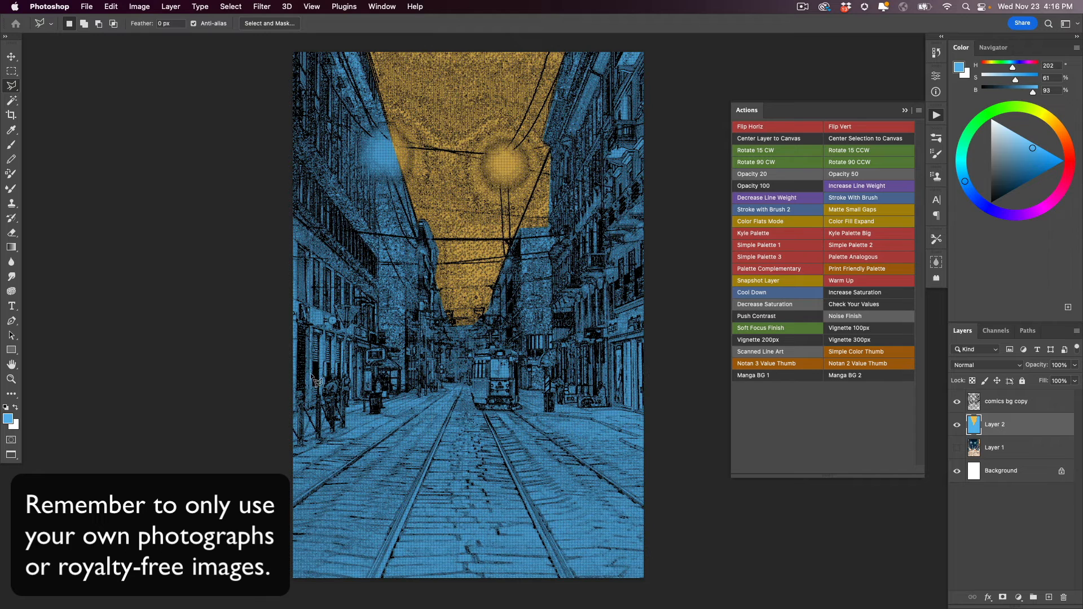
- Hide the color fill and comics bg copy layers, show the photo layer, and apply the Manga BG 2 action to it
{"action": "left_click", "coordinate": [957, 427]}
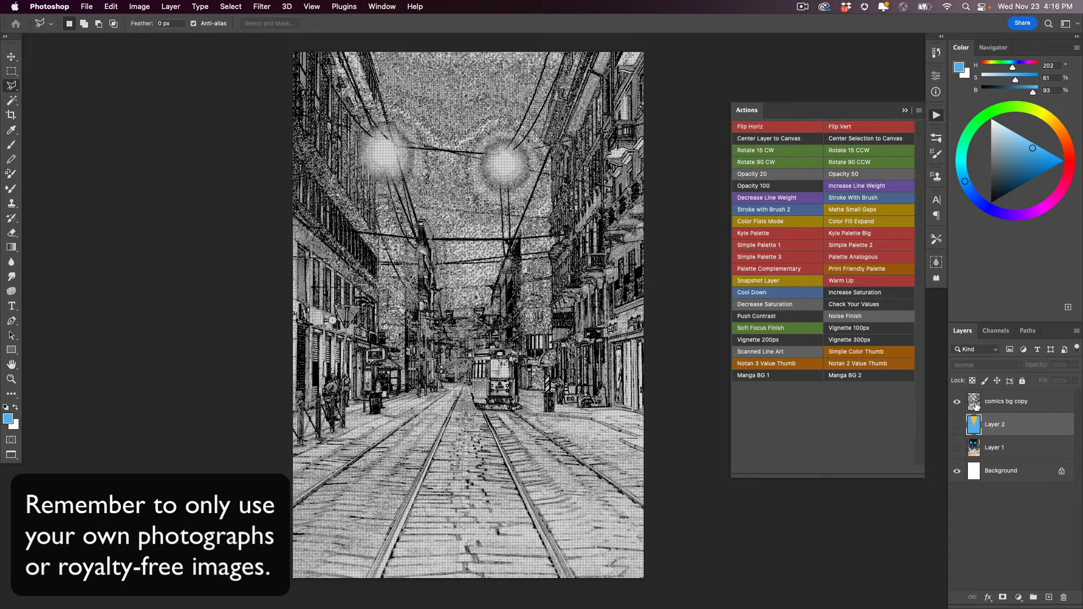
{"action": "left_click", "coordinate": [974, 449]}
{"action": "left_click", "coordinate": [957, 447]}
{"action": "left_click", "coordinate": [957, 402]}
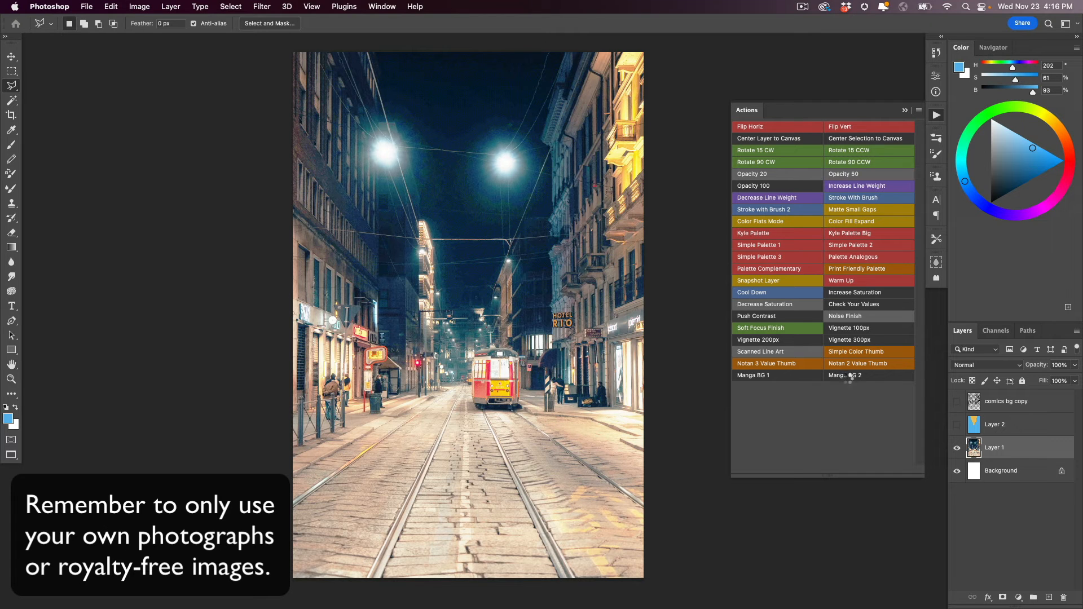
{"action": "left_click", "coordinate": [845, 377]}
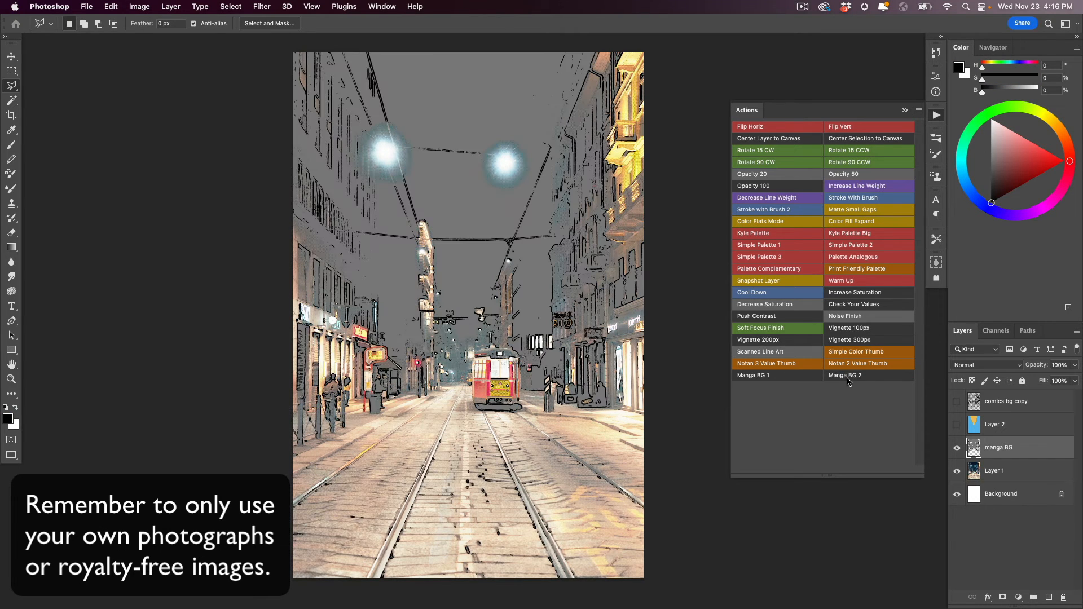
- Hide the photo, move the manga BG layer above the color fill layer, and show the comics bg copy layer over it
{"action": "left_click", "coordinate": [957, 471]}
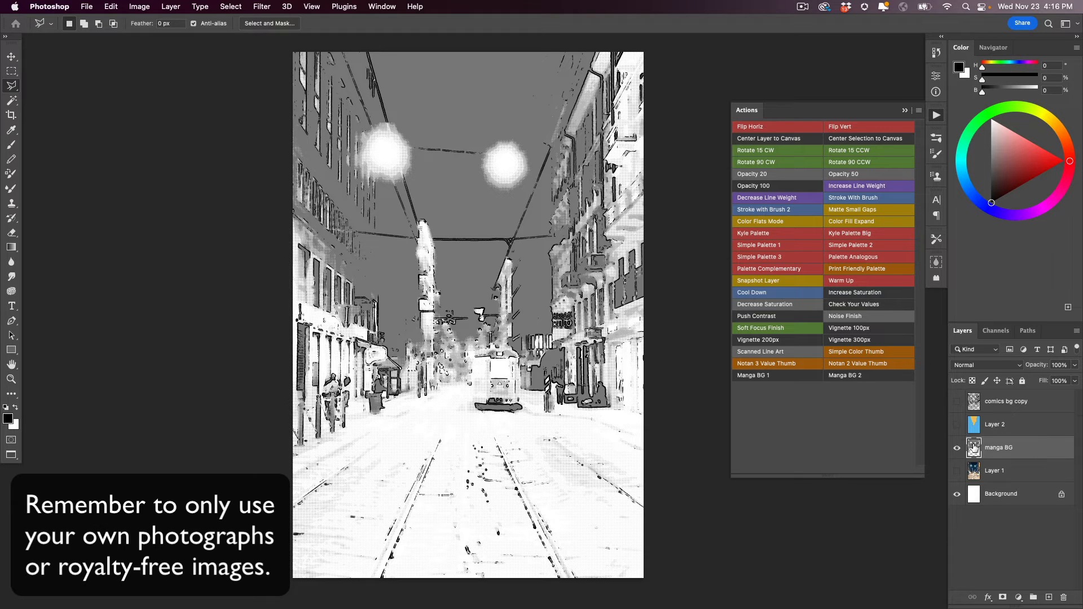
{"action": "left_click_drag", "start_coordinate": [973, 448], "coordinate": [971, 423]}
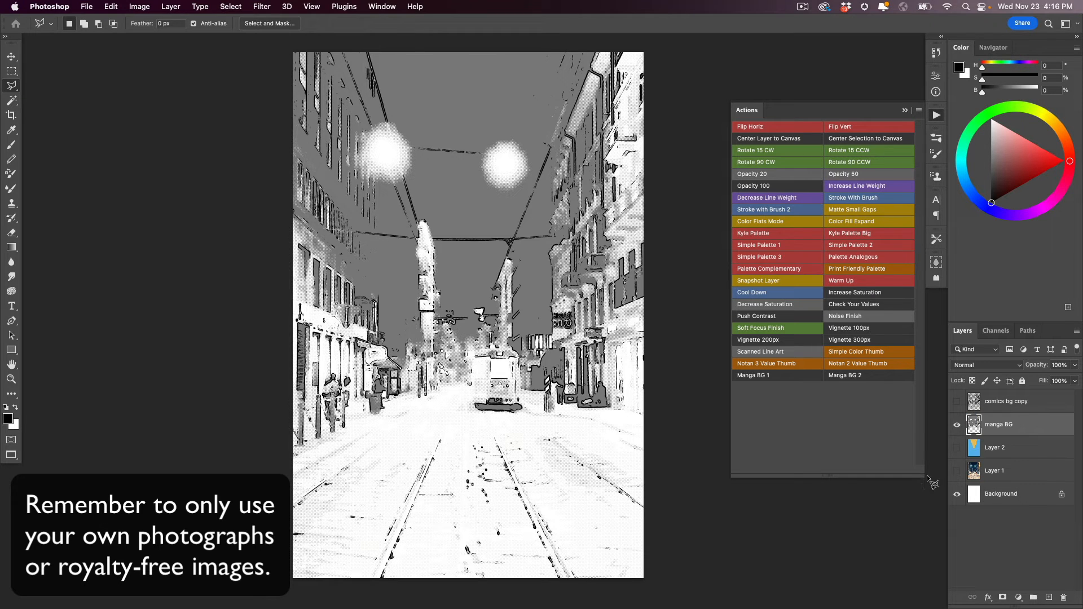
{"action": "left_click", "coordinate": [956, 403]}
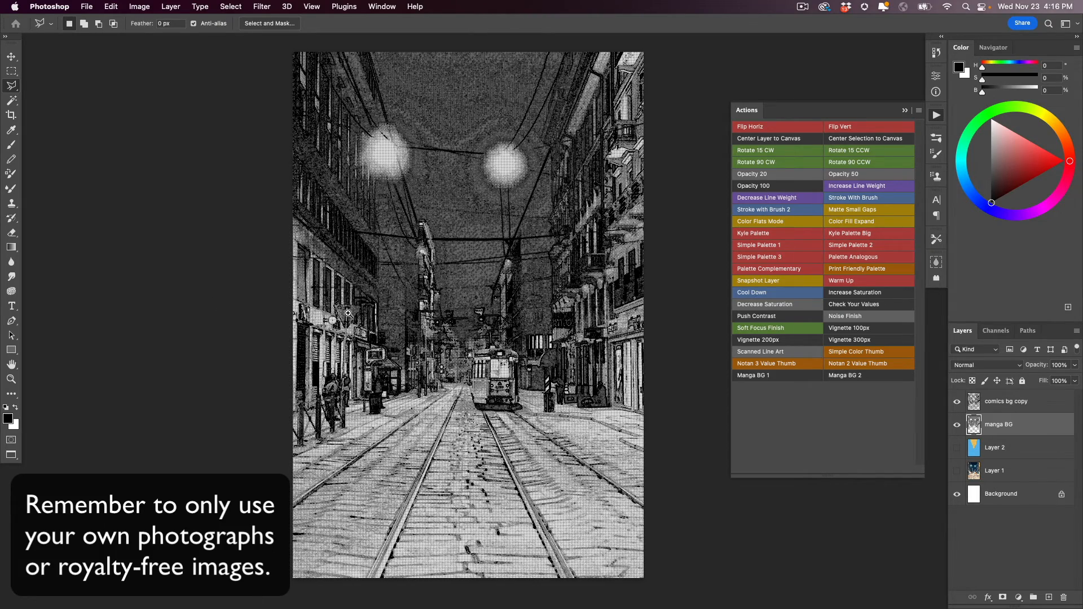
- Examine the combined manga textures up close on the buildings, lamps and wires, ending on the full image
{"action": "scroll", "coordinate": [345, 296], "scroll_direction": "up", "scroll_amount": 2}
{"action": "scroll", "coordinate": [344, 284], "scroll_direction": "up", "scroll_amount": 3}
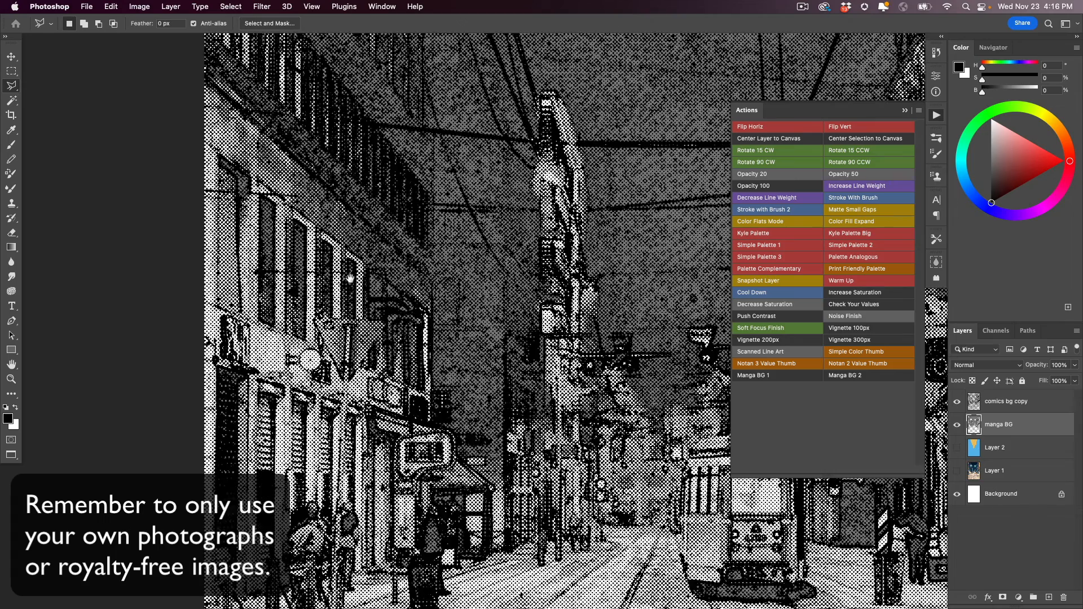
{"action": "scroll", "coordinate": [355, 292], "scroll_direction": "up", "scroll_amount": 2}
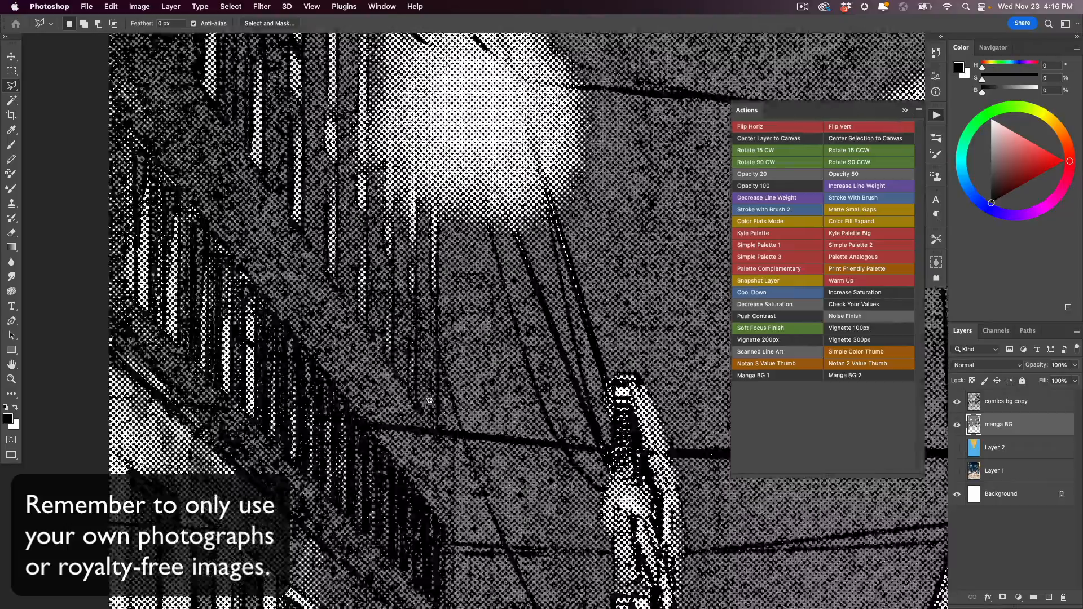
{"action": "scroll", "coordinate": [347, 389], "scroll_direction": "up", "scroll_amount": 2}
{"action": "scroll", "coordinate": [347, 390], "scroll_direction": "down", "scroll_amount": 5}
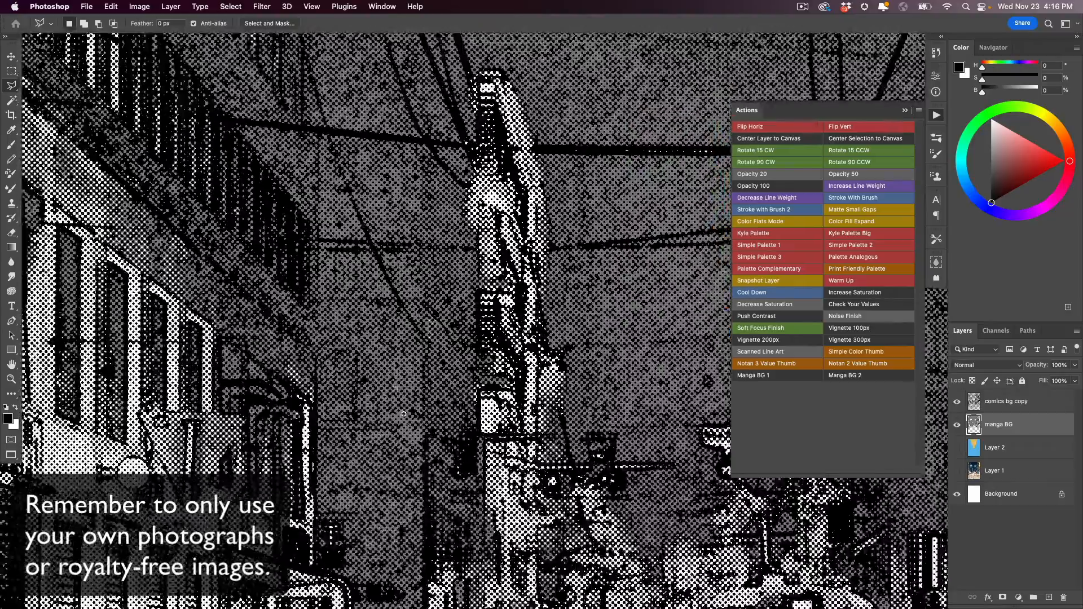
{"action": "scroll", "coordinate": [407, 435], "scroll_direction": "down", "scroll_amount": 2}
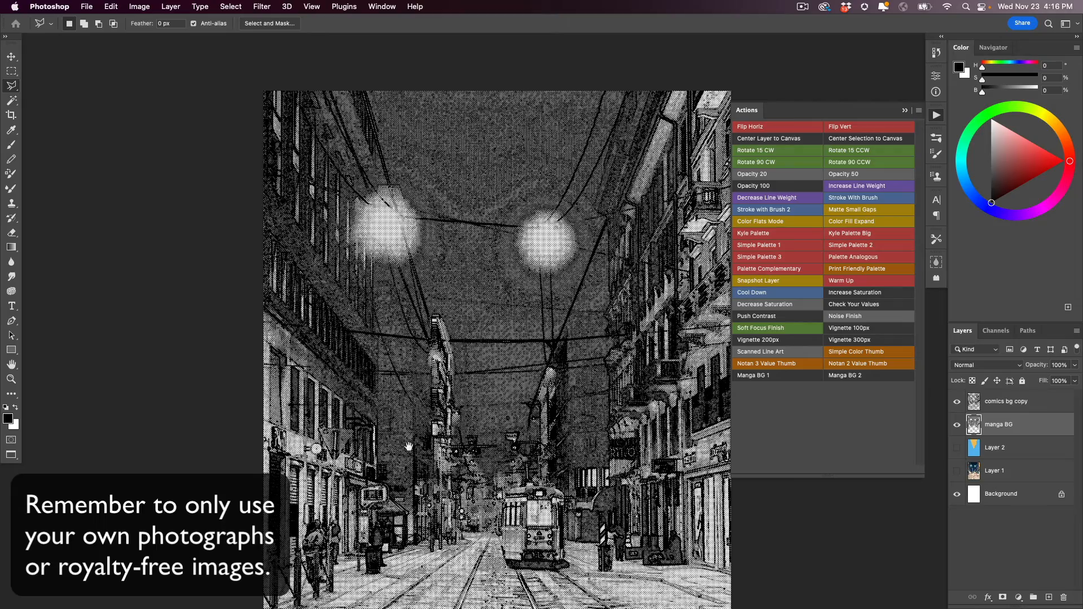
{"action": "scroll", "coordinate": [400, 417], "scroll_direction": "up", "scroll_amount": 3}
{"action": "scroll", "coordinate": [393, 401], "scroll_direction": "down", "scroll_amount": 5}
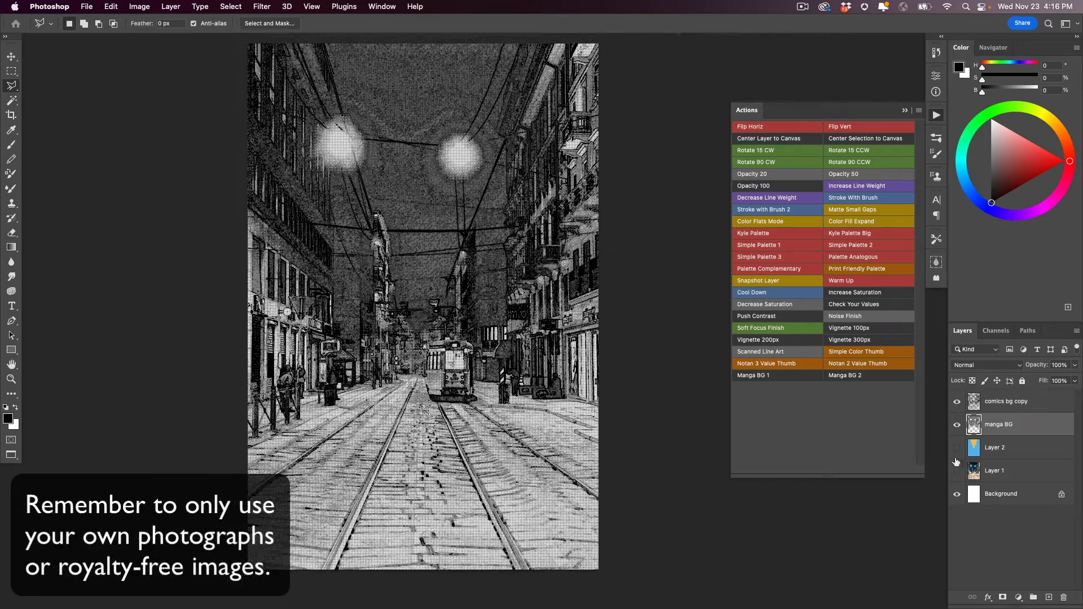
- Show the color fill layer, lasso the left street lamp's glow on it, and fill it with golden yellow (H 42, S 61, B 93)
{"action": "left_click", "coordinate": [956, 448]}
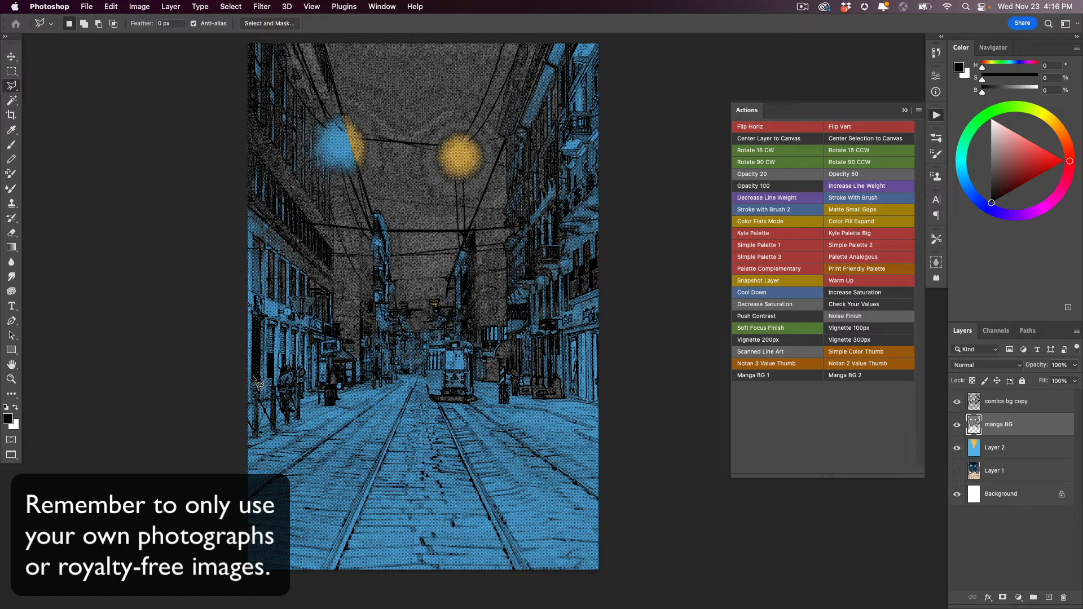
{"action": "left_click", "coordinate": [975, 447]}
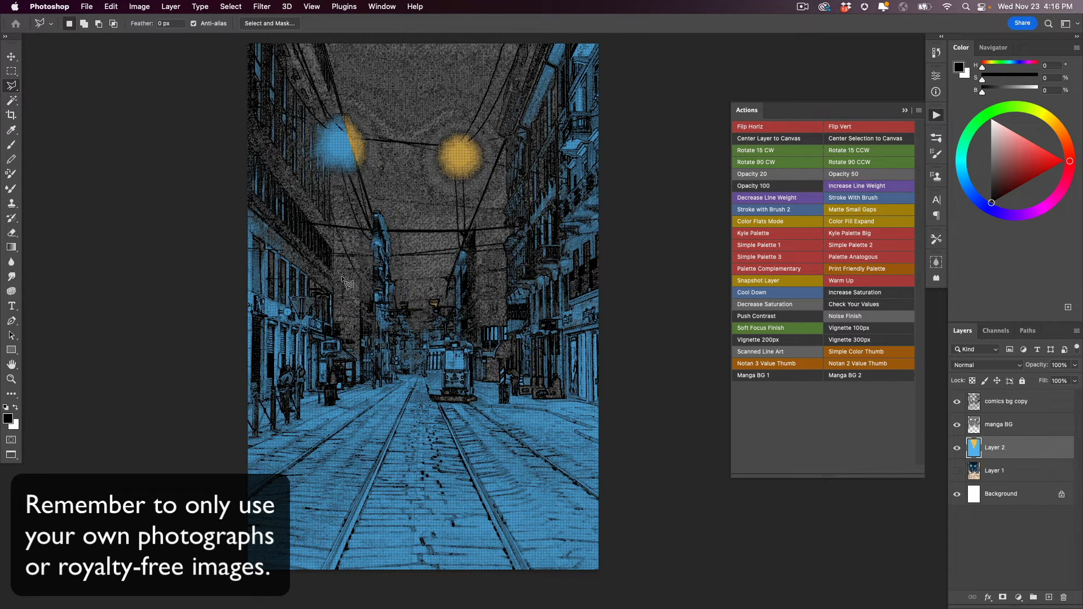
{"action": "key", "text": "shift+l"}
{"action": "key", "text": "shift+l"}
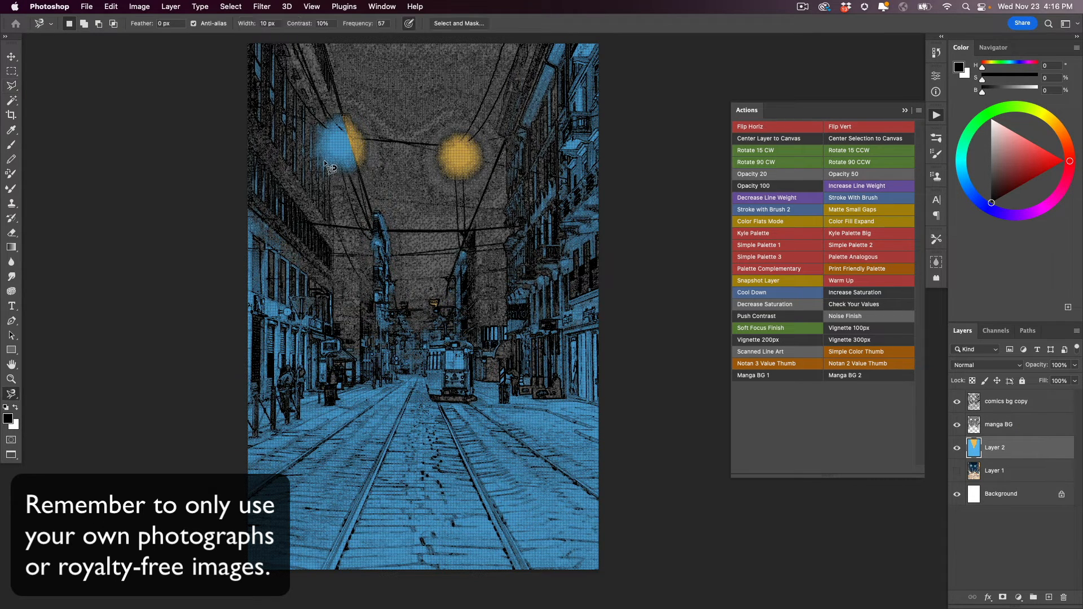
{"action": "mouse_move", "coordinate": [346, 118]}
{"action": "left_mouse_down"}
{"action": "mouse_move", "coordinate": [320, 124]}
{"action": "mouse_move", "coordinate": [320, 165]}
{"action": "mouse_move", "coordinate": [366, 168]}
{"action": "mouse_move", "coordinate": [344, 117]}
{"action": "left_mouse_up"}
{"action": "key", "text": "i"}
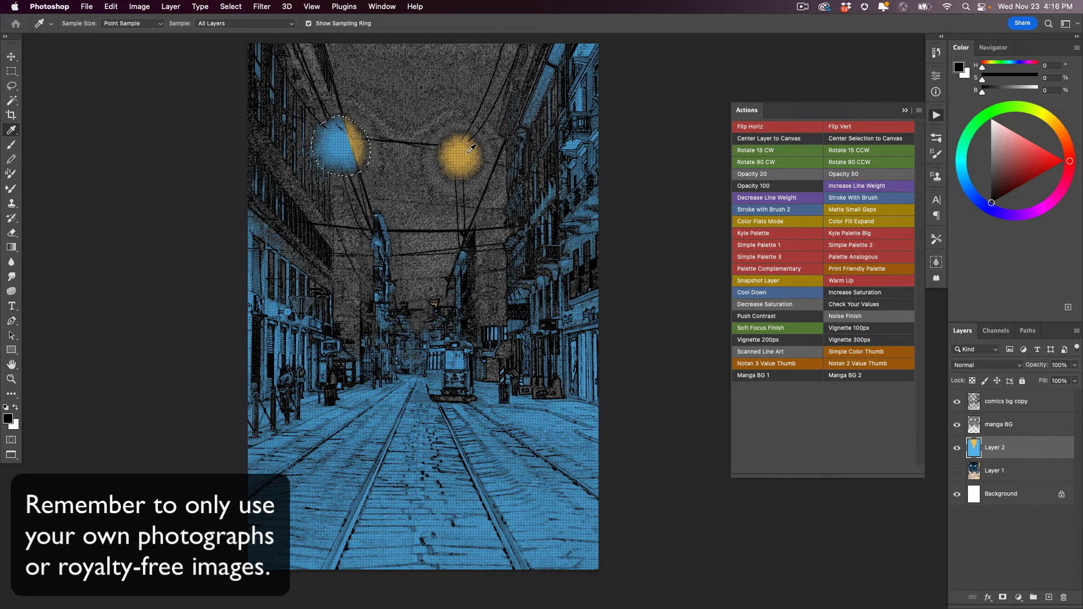
{"action": "left_click", "coordinate": [486, 144]}
{"action": "key", "text": "alt+BackSpace"}
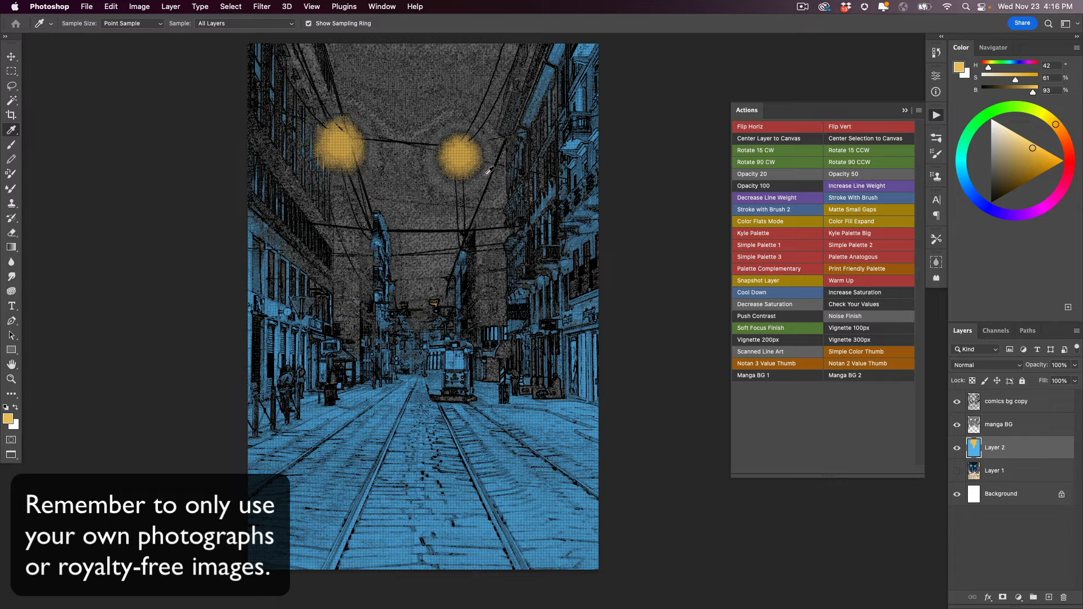
{"action": "scroll", "coordinate": [353, 345], "scroll_direction": "left", "scroll_amount": 2}
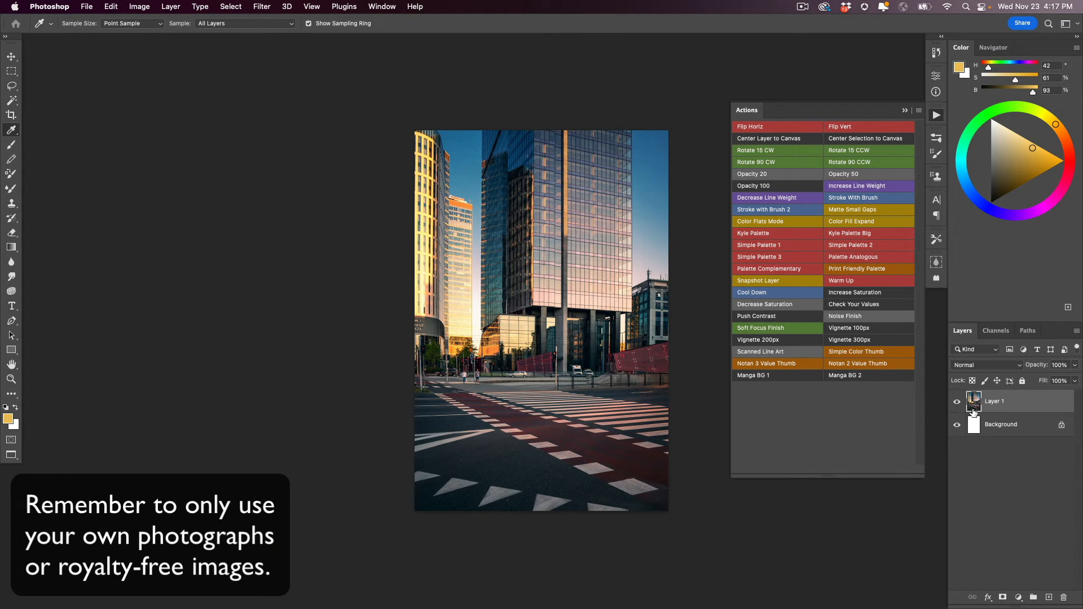
- Apply the Manga BG 1 action to the skyscraper street photo and hide the photo layer
{"action": "left_click", "coordinate": [761, 376]}
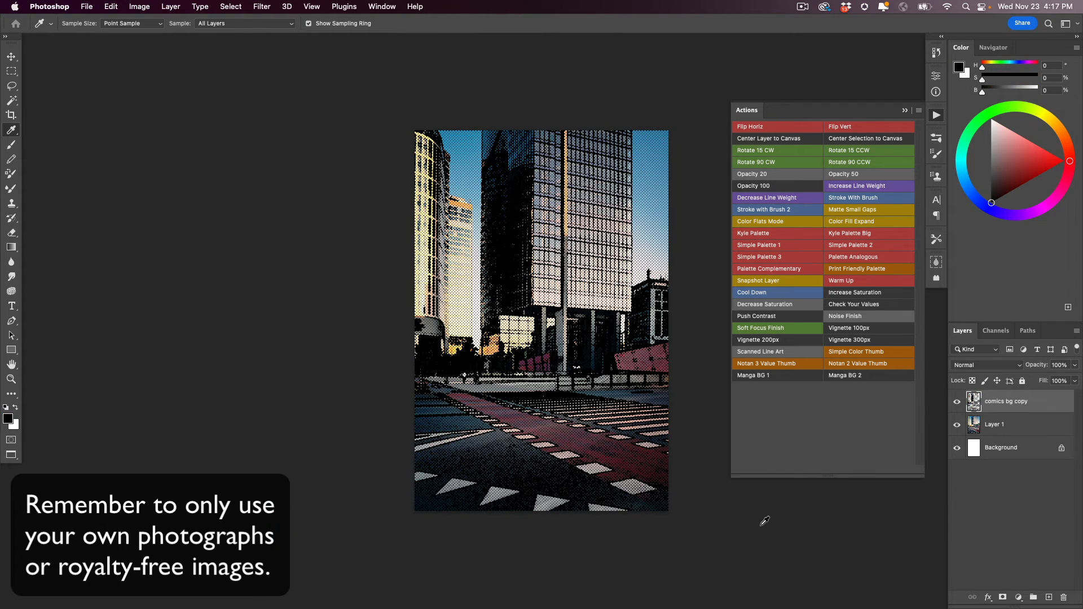
{"action": "left_click", "coordinate": [529, 420], "text": "super"}
{"action": "left_click_drag", "start_coordinate": [516, 426], "coordinate": [439, 443]}
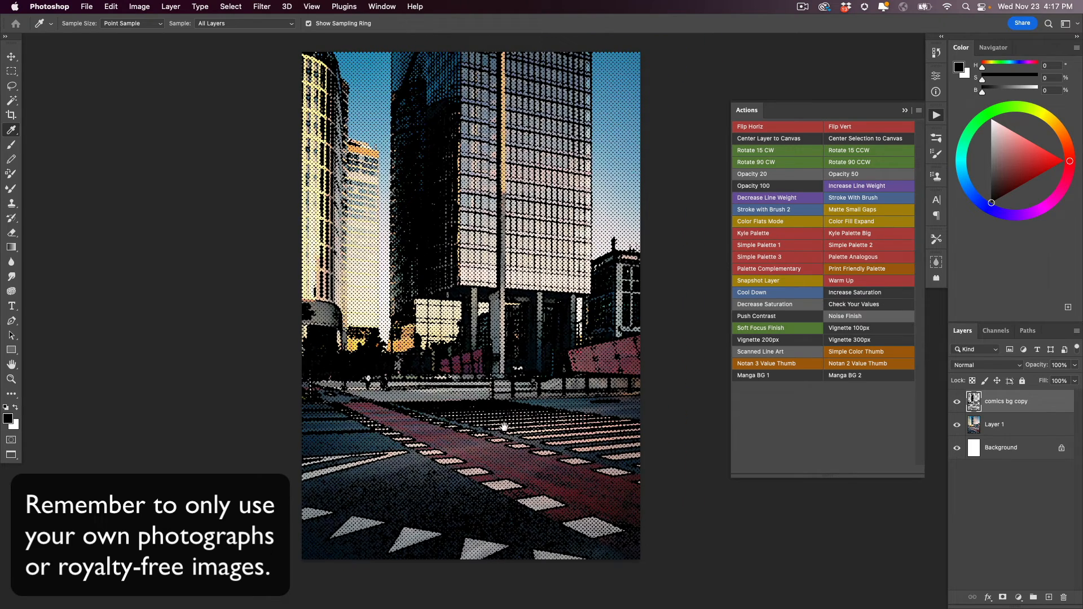
{"action": "left_click", "coordinate": [956, 425]}
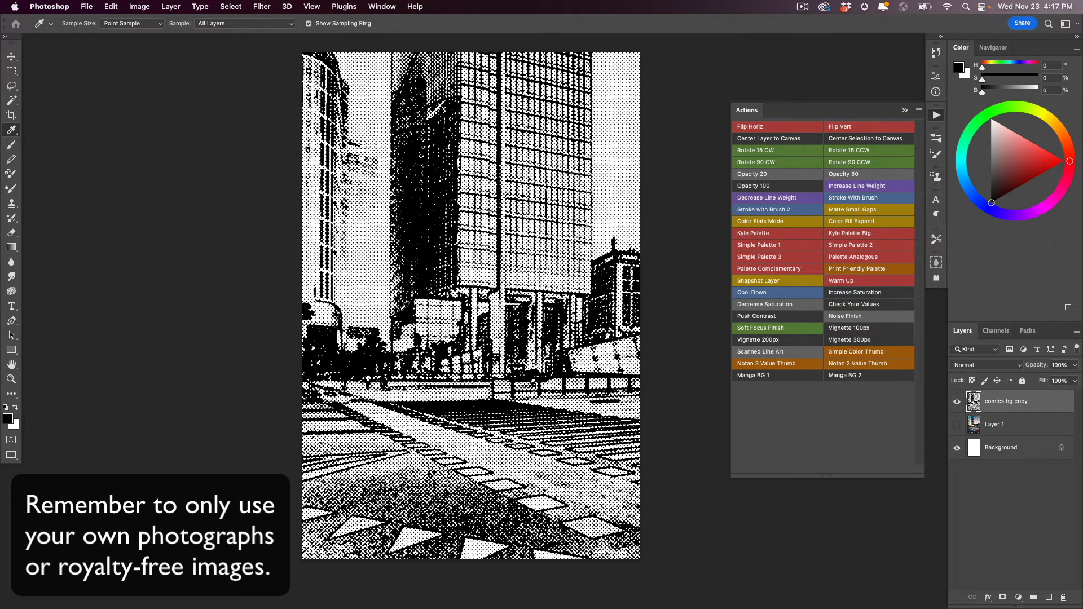
- Show and select the skyscraper photo layer, apply the Manga BG 2 action to it, and hide the photo again
{"action": "left_click", "coordinate": [984, 423]}
{"action": "left_click", "coordinate": [956, 425]}
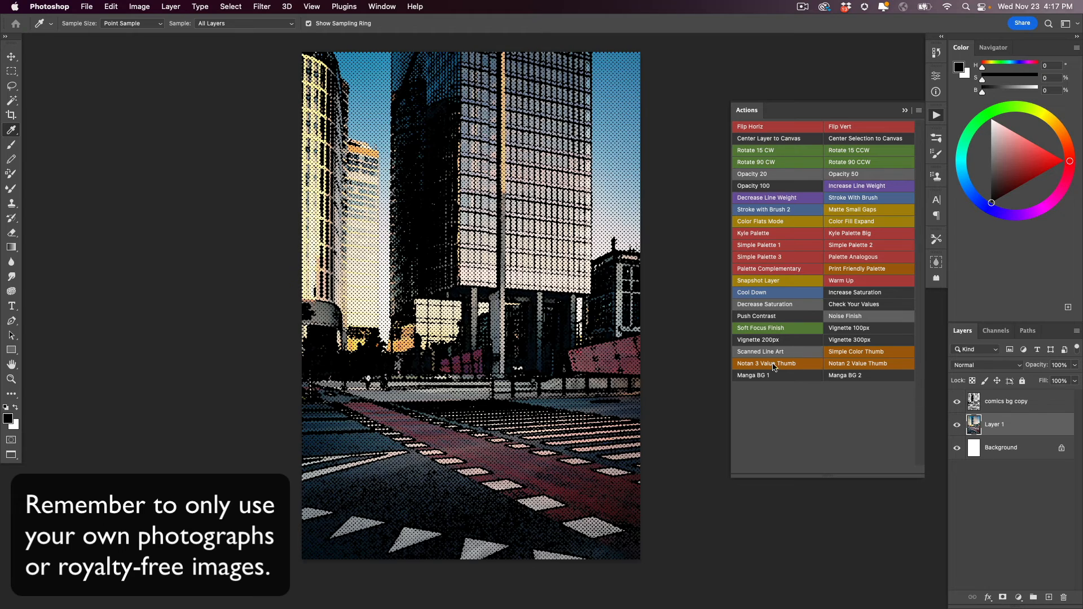
{"action": "left_click", "coordinate": [841, 376]}
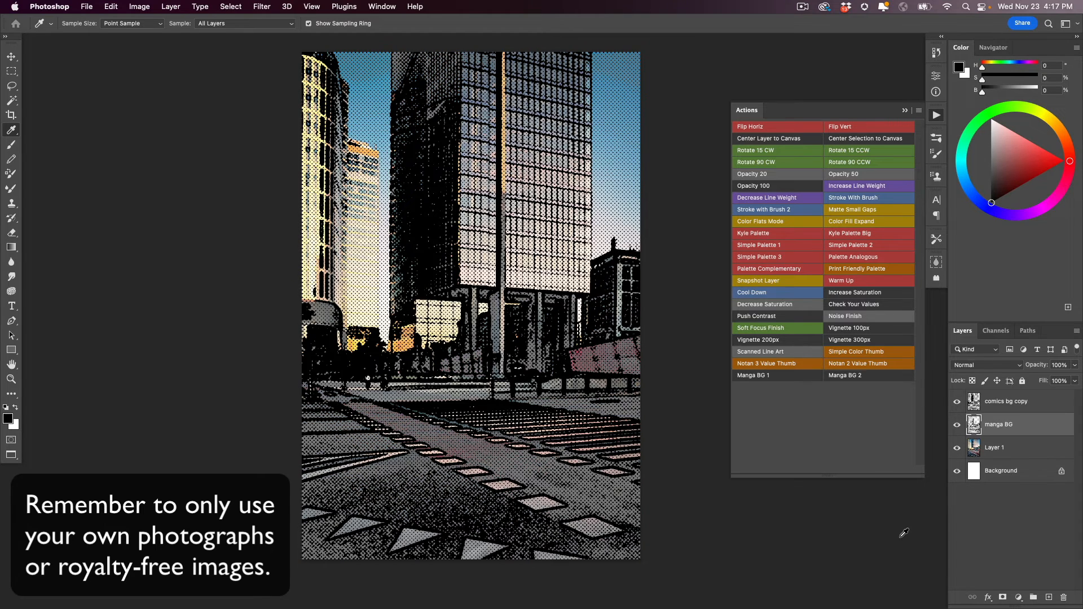
{"action": "left_click", "coordinate": [956, 448]}
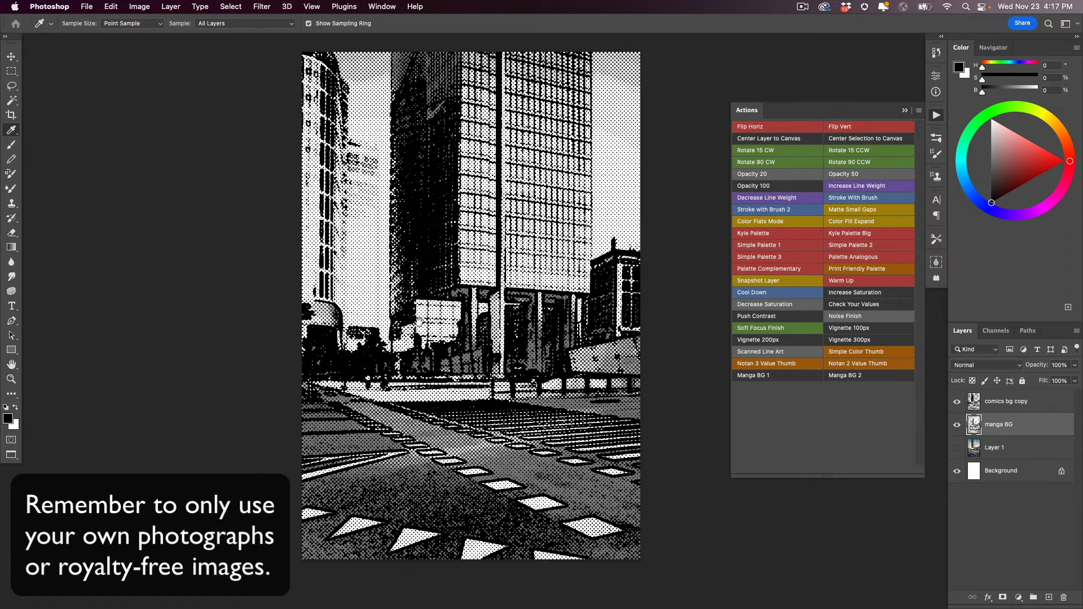
{"action": "left_click", "coordinate": [444, 378], "text": "super"}
{"action": "left_click", "coordinate": [420, 416], "text": "super"}
{"action": "left_click", "coordinate": [421, 416], "text": "super"}
{"action": "left_click", "coordinate": [421, 416], "text": "super"}
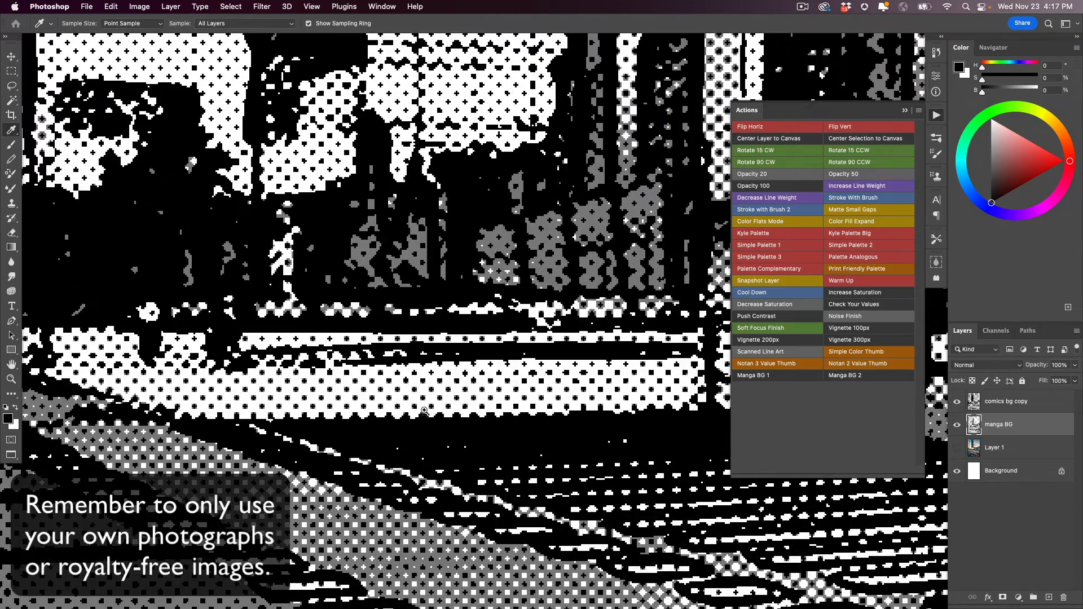
{"action": "left_click", "coordinate": [424, 412], "text": "alt"}
{"action": "left_click", "coordinate": [424, 412], "text": "alt"}
{"action": "left_click", "coordinate": [424, 413], "text": "alt"}
{"action": "left_click", "coordinate": [424, 413], "text": "alt"}
{"action": "left_click_drag", "start_coordinate": [342, 392], "coordinate": [344, 379]}
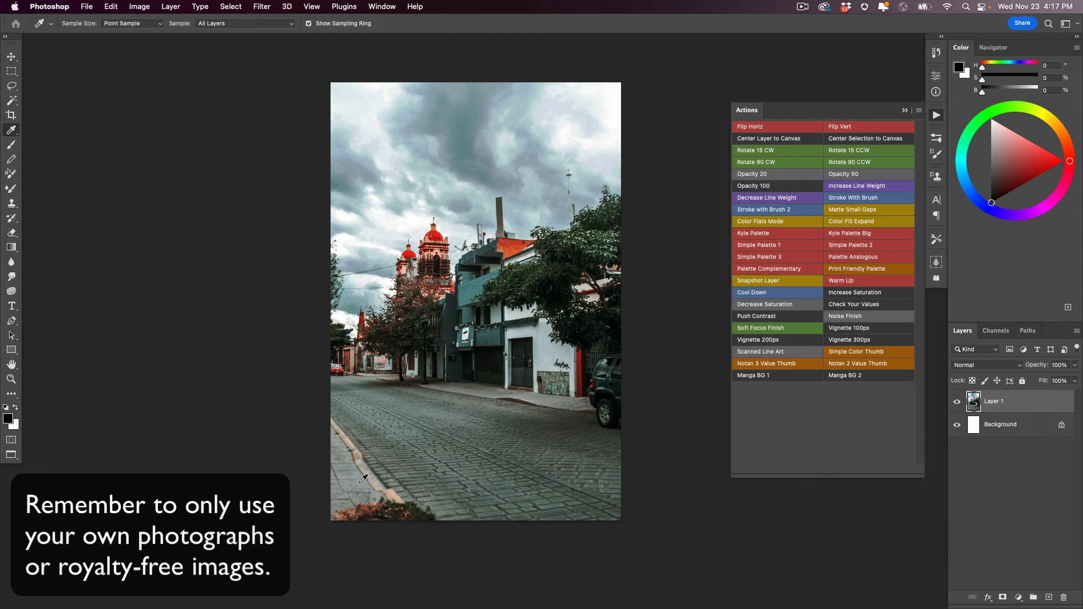
- Apply the Manga BG 1 action to the cobbled church street photo, hide the photo layer, and inspect the texture up close
{"action": "left_click", "coordinate": [776, 376]}
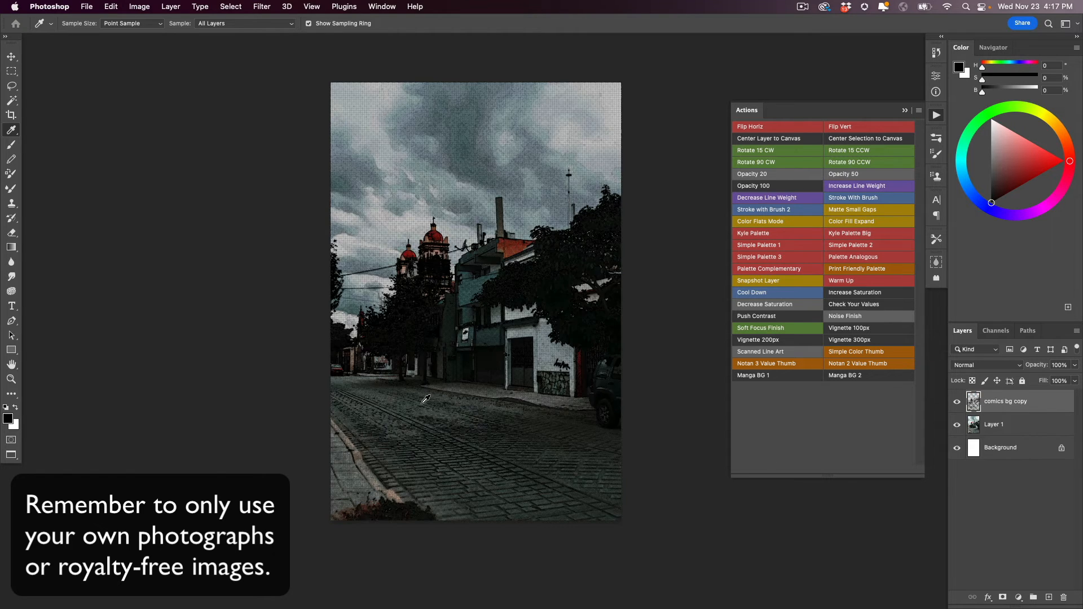
{"action": "left_click", "coordinate": [956, 424]}
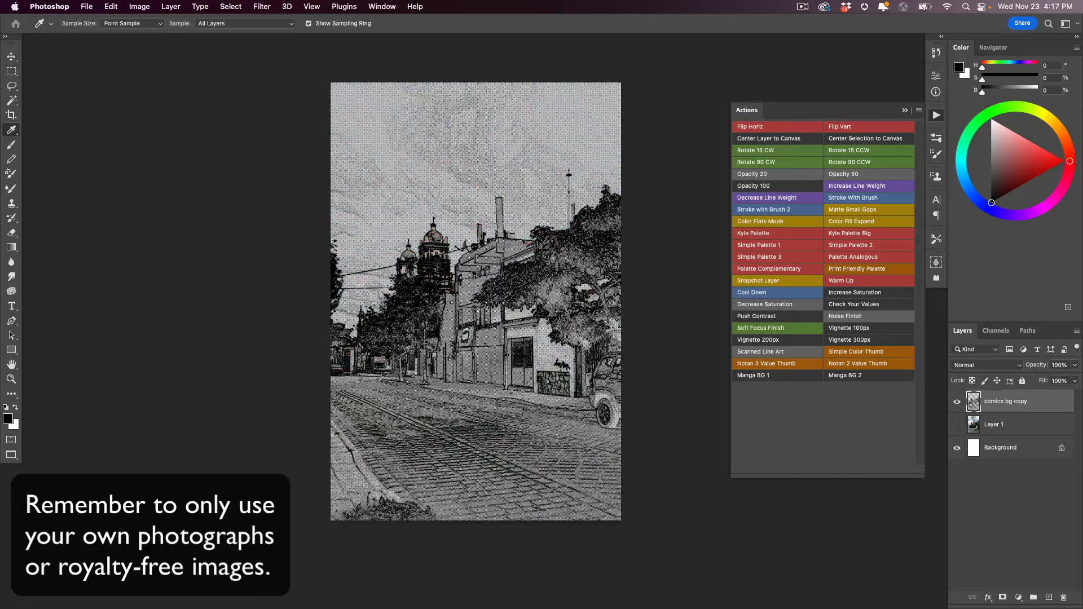
{"action": "double_click", "coordinate": [11, 379]}
{"action": "left_click_drag", "start_coordinate": [405, 354], "coordinate": [346, 182]}
{"action": "left_click_drag", "start_coordinate": [444, 437], "coordinate": [407, 364]}
{"action": "left_click", "coordinate": [393, 425], "text": "alt"}
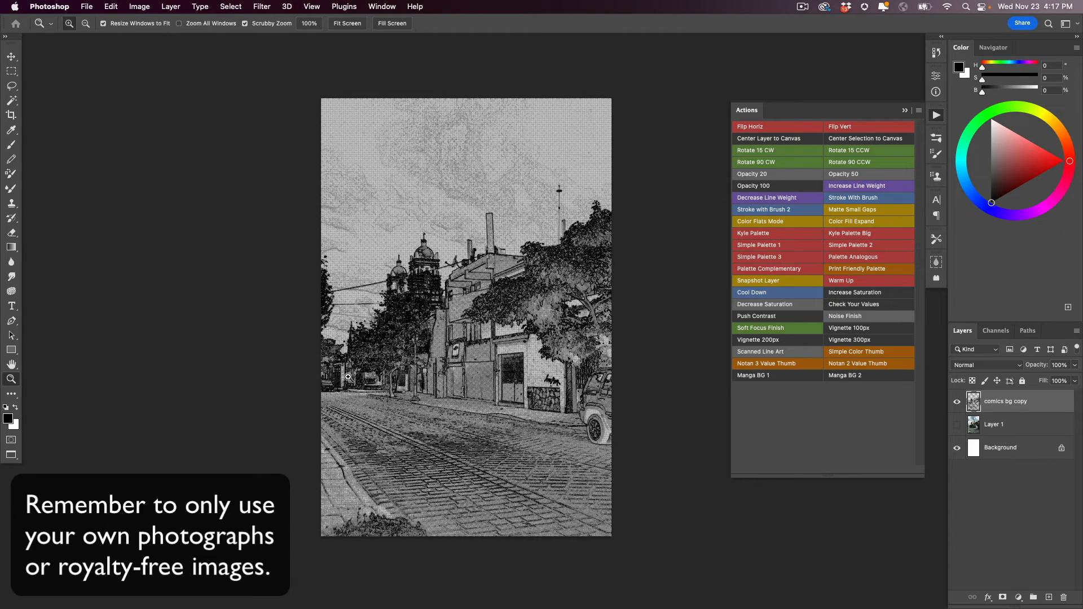
- Show and select the church street photo layer, apply the Manga BG 2 action to it, and hide the photo again
{"action": "left_click", "coordinate": [995, 424]}
{"action": "left_click", "coordinate": [956, 424]}
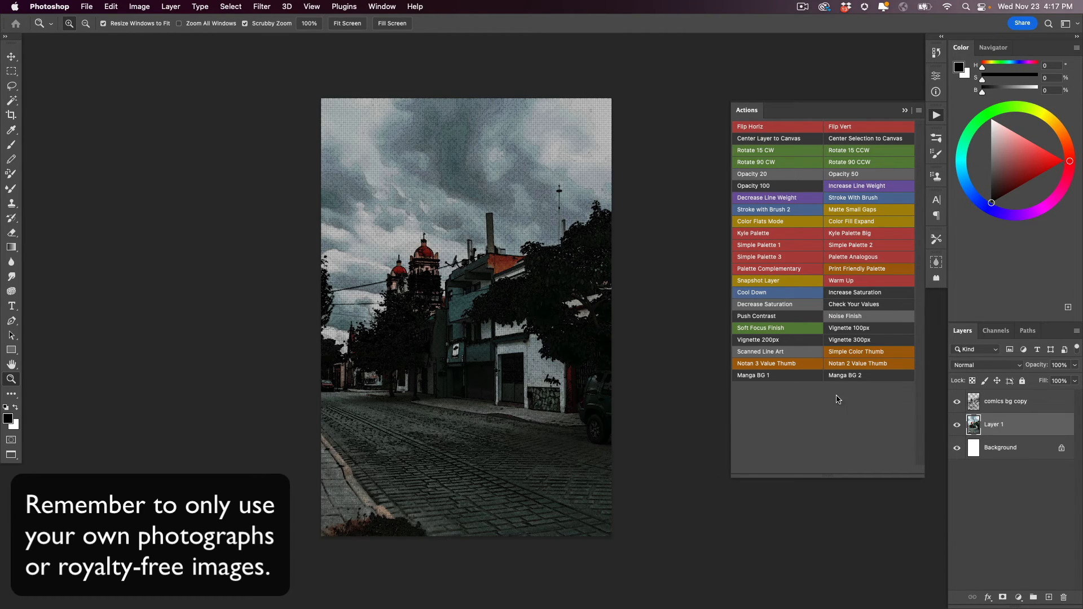
{"action": "left_click", "coordinate": [858, 375]}
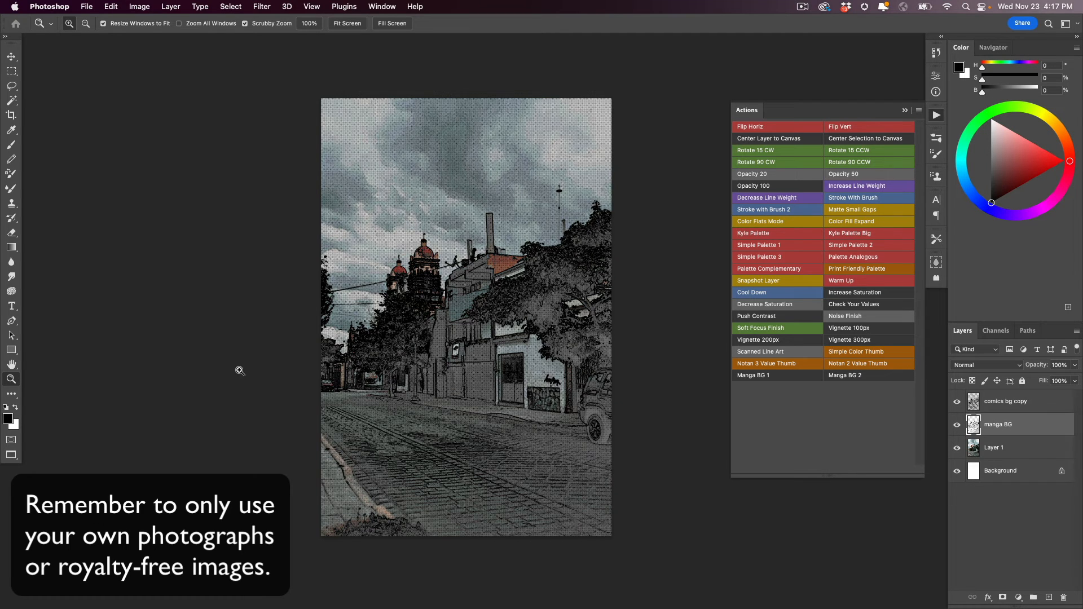
{"action": "left_click", "coordinate": [957, 447]}
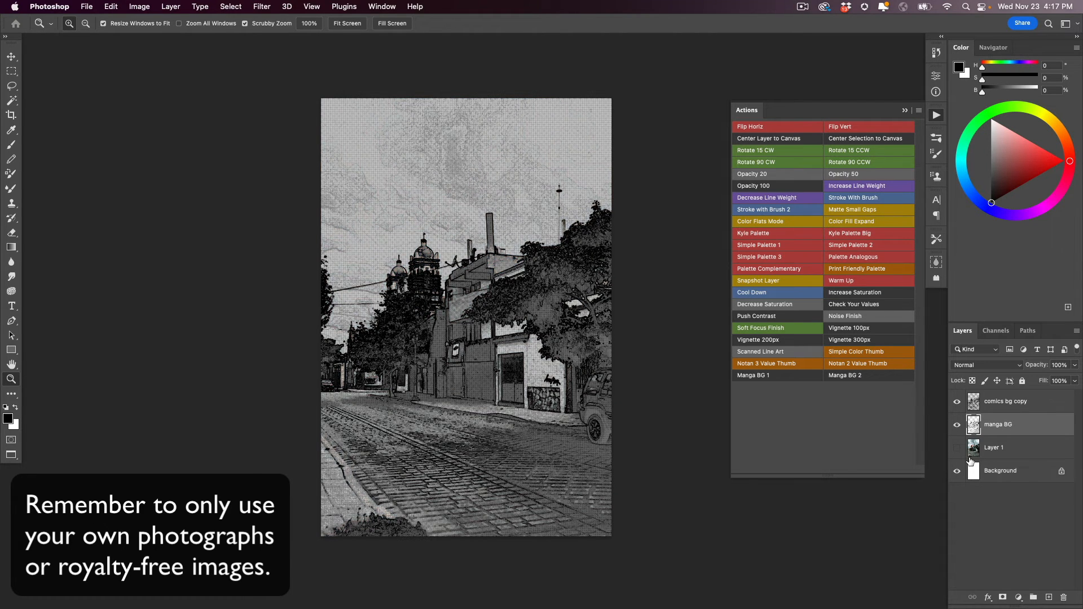
{"action": "left_click_drag", "start_coordinate": [438, 416], "coordinate": [418, 341]}
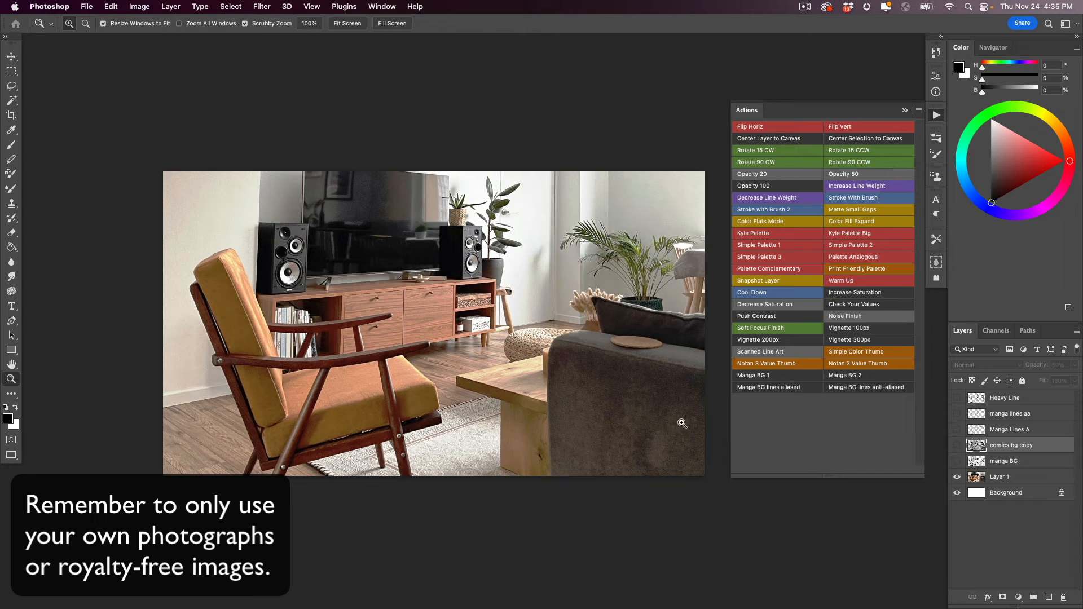
- Delete all the layers from Heavy Line down to manga BG above the living-room photo
{"action": "left_click", "coordinate": [980, 402]}
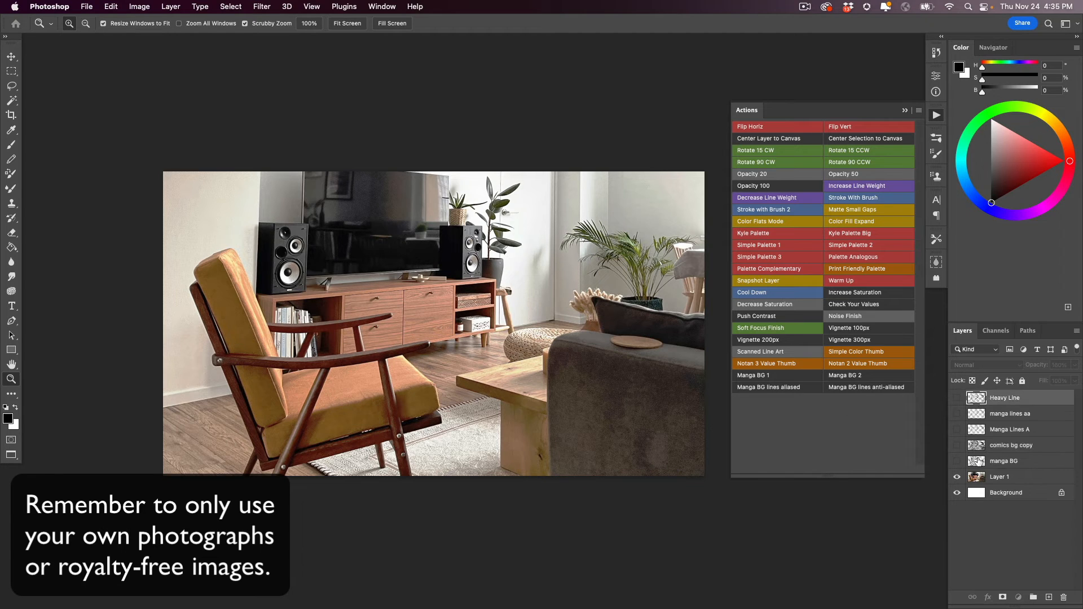
{"action": "left_click", "coordinate": [980, 461], "text": "shift"}
{"action": "key", "text": "Delete"}
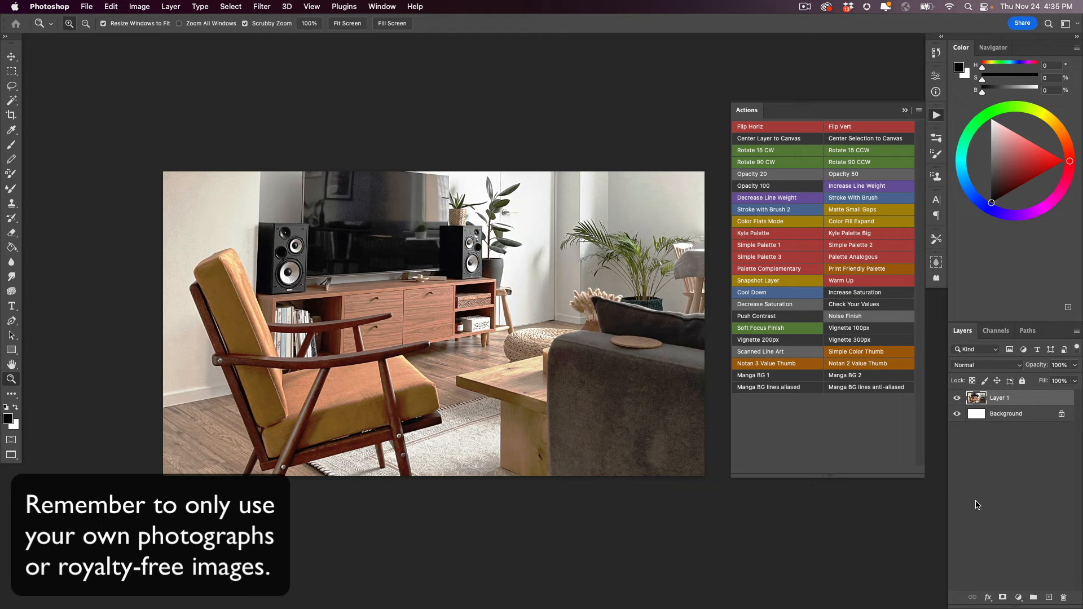
- Apply the Manga BG 1 action to the living-room photo, view the result alone, and hide it to show the photo again
{"action": "left_click", "coordinate": [758, 376]}
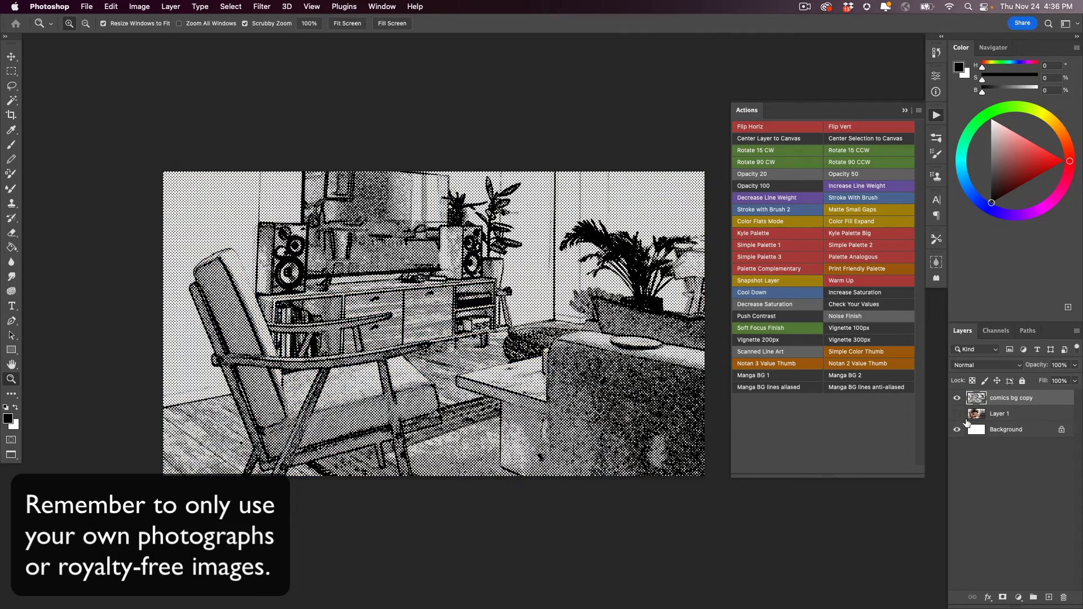
{"action": "left_click_drag", "start_coordinate": [271, 369], "coordinate": [249, 376]}
{"action": "left_click", "coordinate": [956, 399]}
{"action": "left_click", "coordinate": [957, 414]}
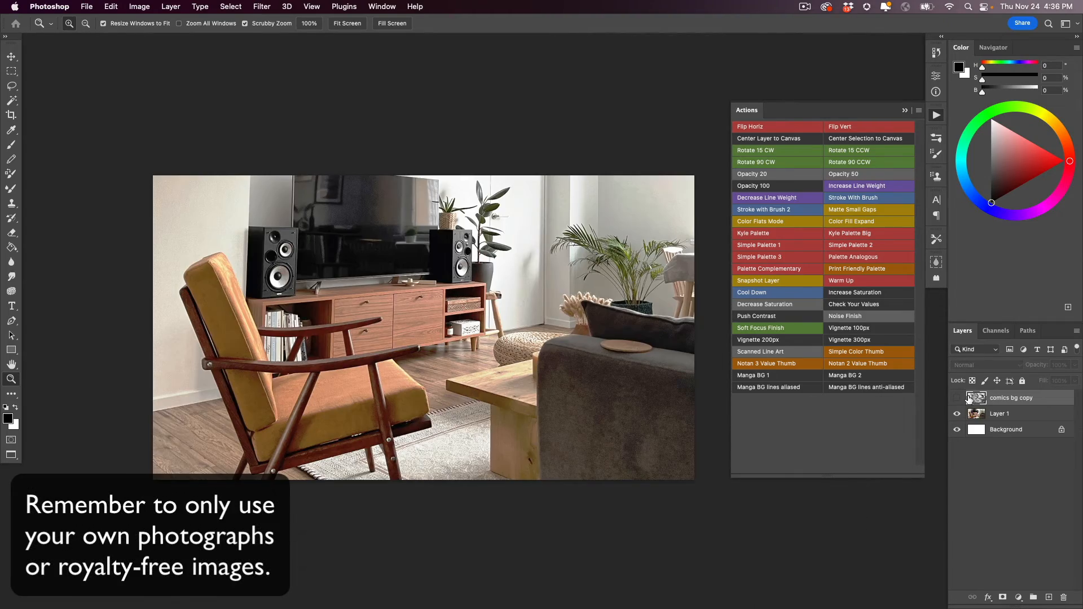
- Select the living-room photo layer, apply the Manga BG 2 action to it, and hide the photo
{"action": "left_click", "coordinate": [973, 414]}
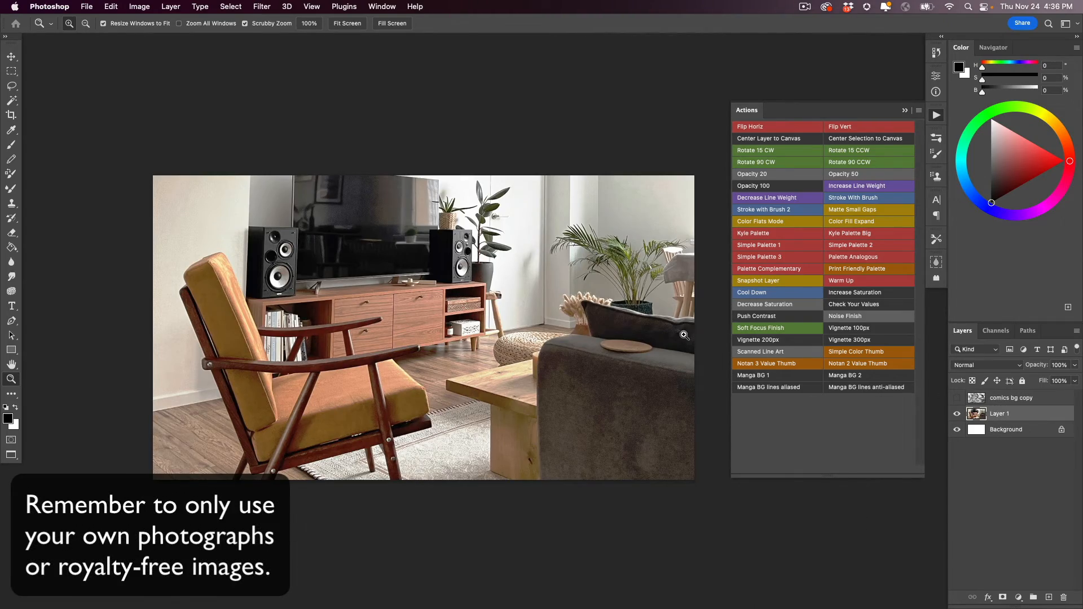
{"action": "left_click", "coordinate": [844, 376]}
{"action": "left_click", "coordinate": [957, 430]}
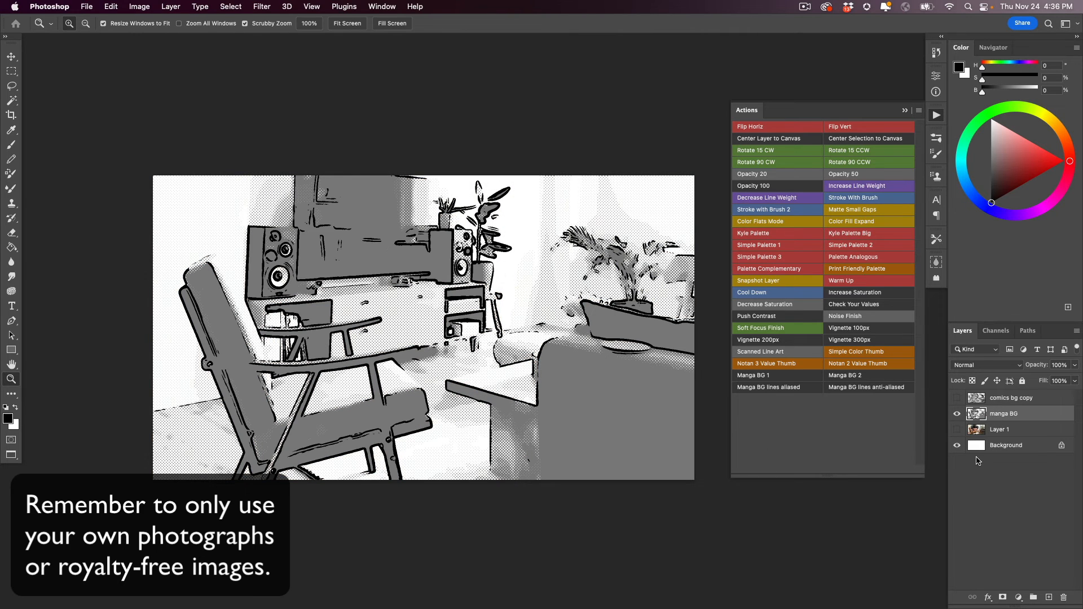
- Show the comics bg copy layer over the manga BG layer and set the manga BG layer's opacity to 50%
{"action": "left_click", "coordinate": [957, 398]}
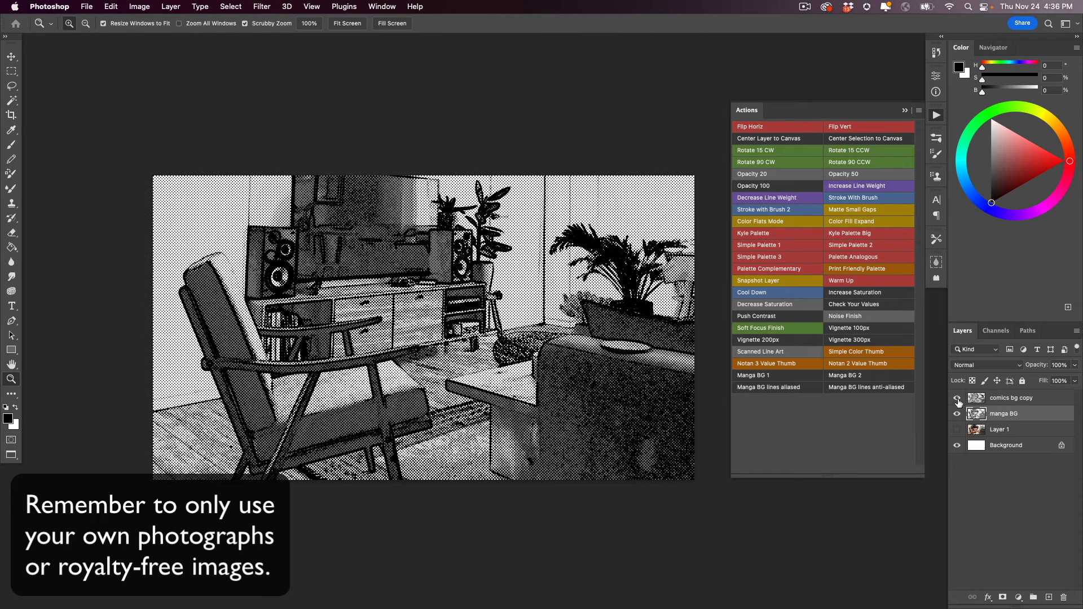
{"action": "left_click", "coordinate": [311, 422]}
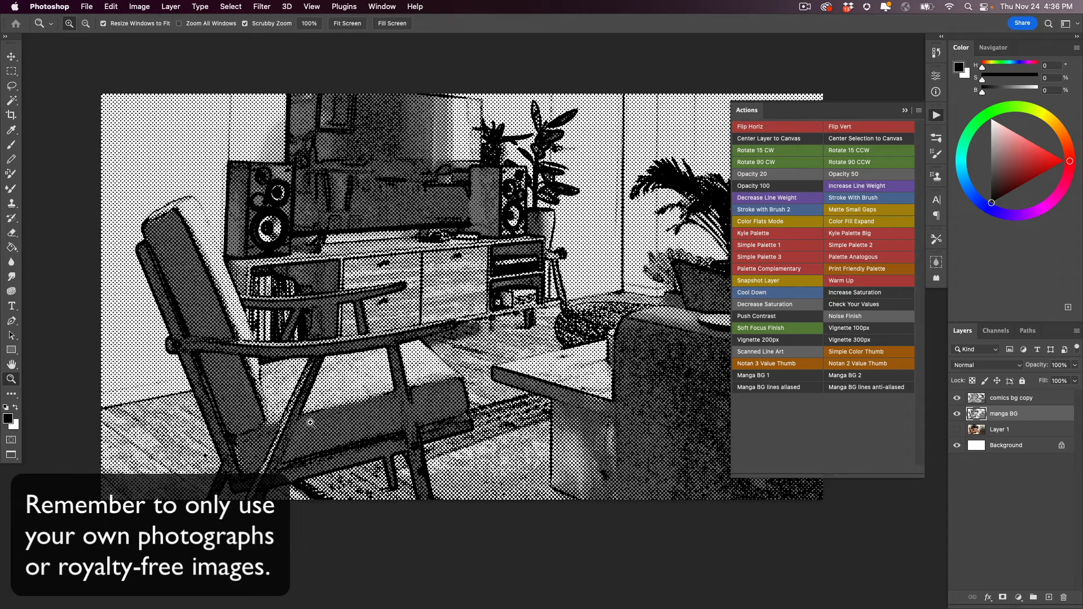
{"action": "left_click", "coordinate": [316, 425], "text": "alt"}
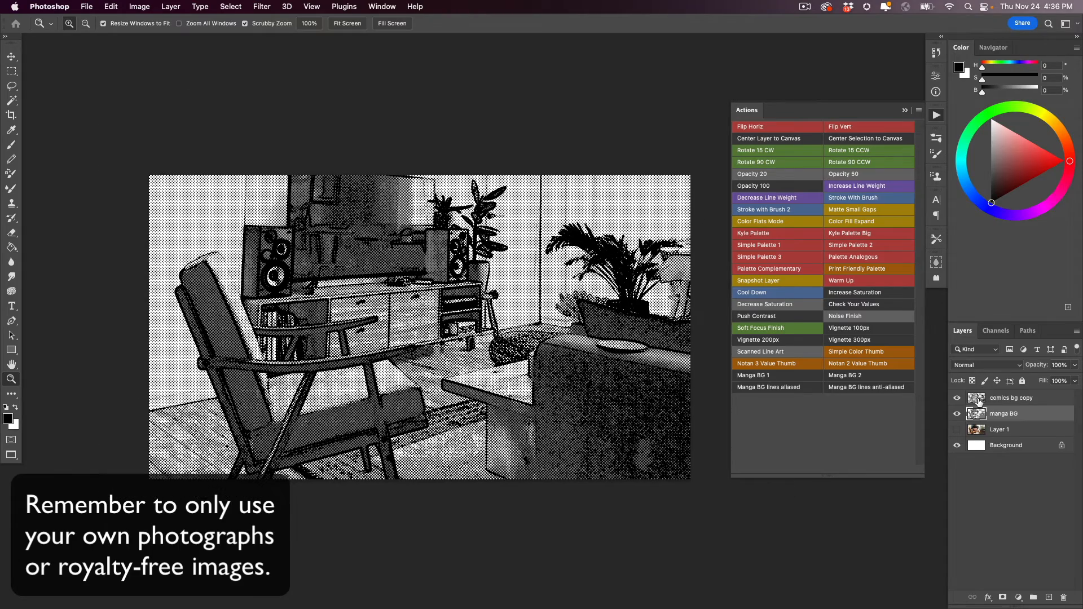
{"action": "left_click", "coordinate": [1049, 364]}
{"action": "type", "text": "50"}
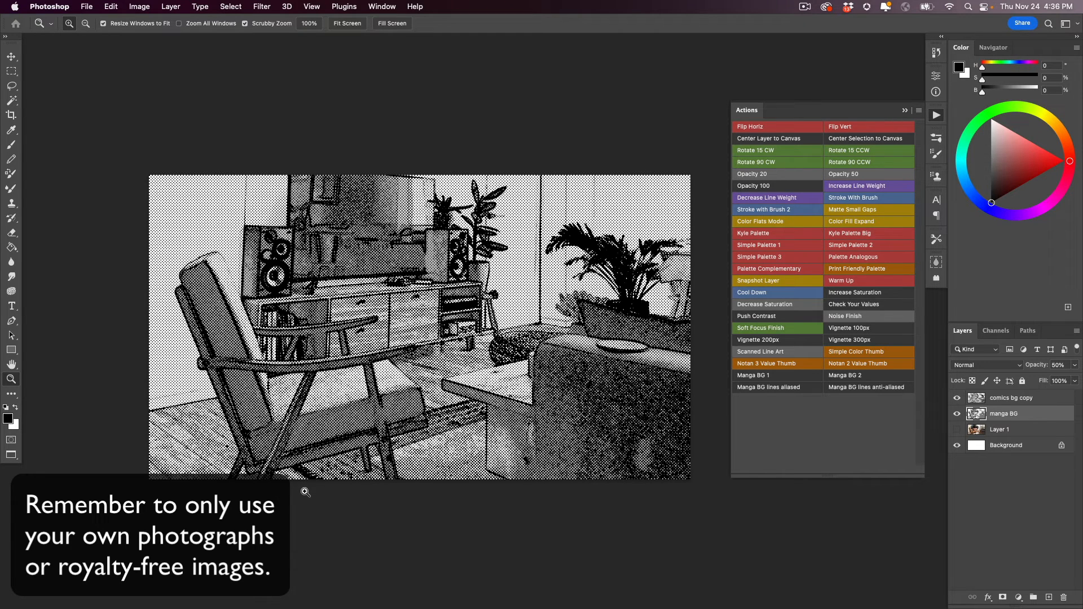
- Hide the manga BG and comics bg copy layers, and show and select the living-room photo layer
{"action": "left_click", "coordinate": [957, 412]}
{"action": "left_click", "coordinate": [956, 398]}
{"action": "left_click", "coordinate": [957, 430]}
{"action": "left_click", "coordinate": [973, 428]}
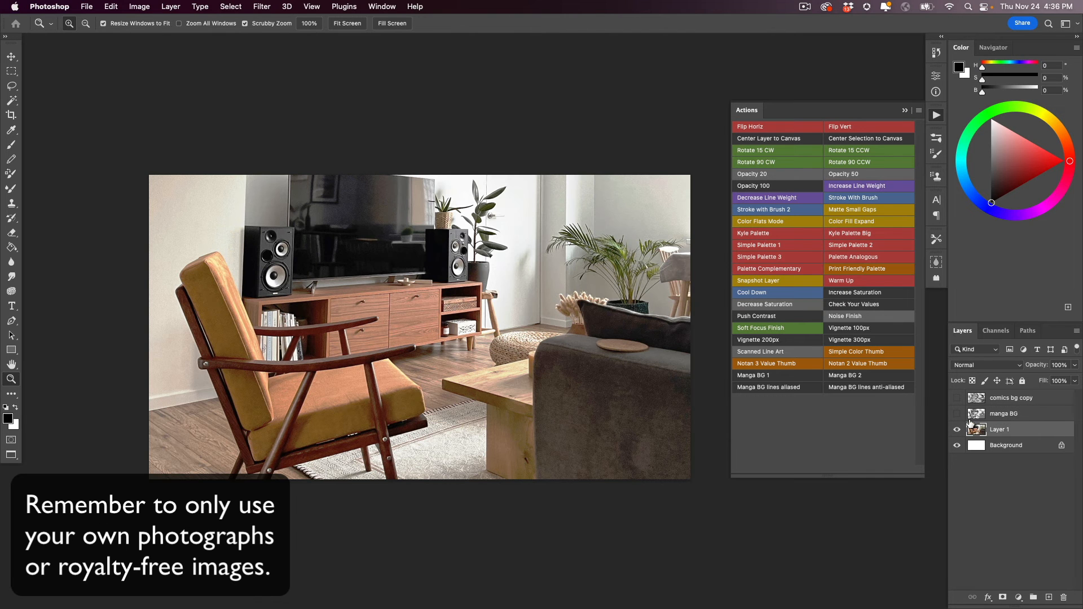
- Apply the Manga BG lines aliased action to the living-room photo, hide the photo, and inspect the lines up close
{"action": "left_click", "coordinate": [765, 387]}
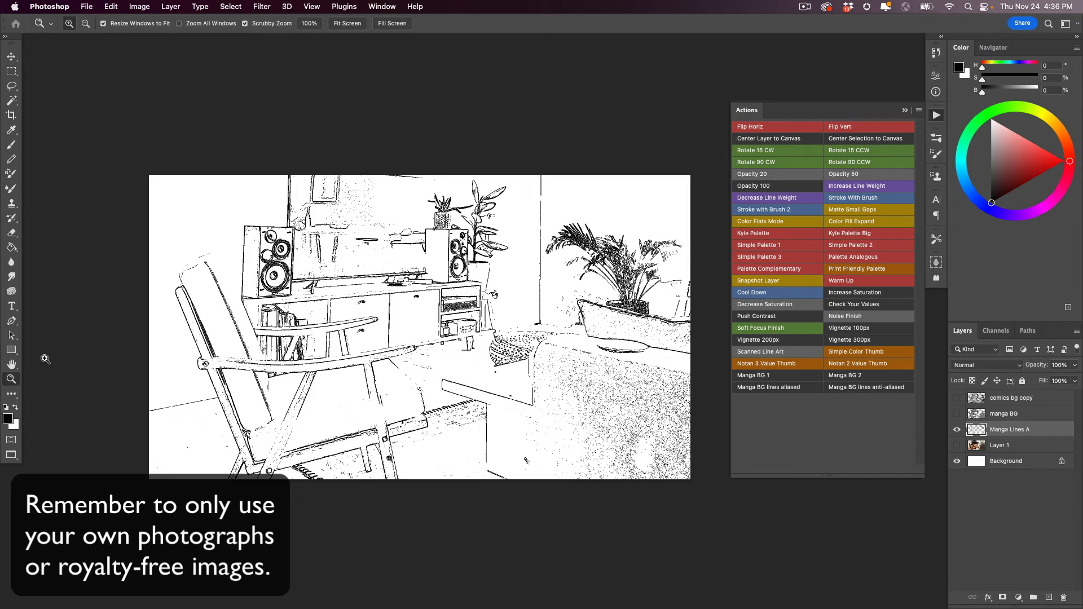
{"action": "double_click", "coordinate": [12, 380]}
{"action": "left_click_drag", "start_coordinate": [51, 373], "coordinate": [219, 438]}
{"action": "key", "text": "super+minus"}
{"action": "key", "text": "super+minus"}
{"action": "left_click_drag", "start_coordinate": [348, 399], "coordinate": [283, 350]}
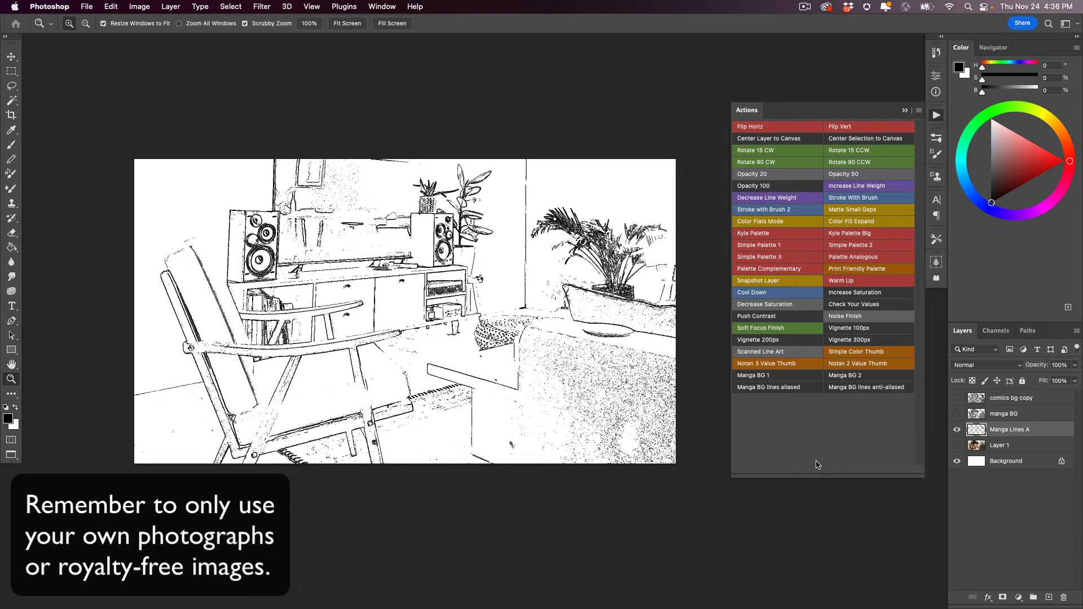
- Apply the Increase Line Weight action to the Manga Lines A layer, hide the Heavy Line layer, and reselect Manga Lines A
{"action": "left_click", "coordinate": [848, 191]}
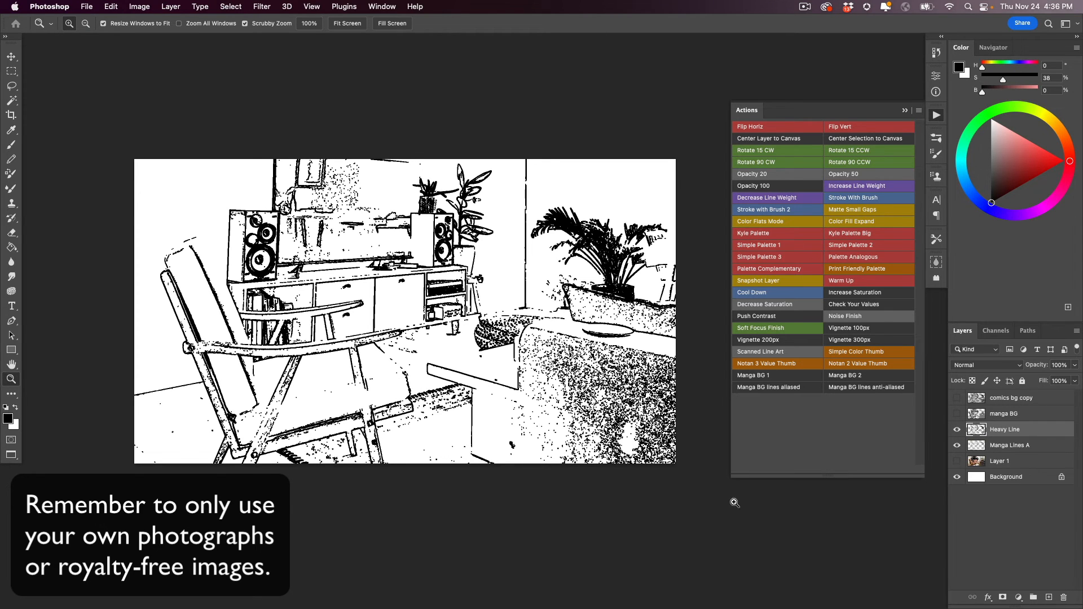
{"action": "left_click", "coordinate": [957, 431]}
{"action": "left_click", "coordinate": [957, 445]}
{"action": "left_click", "coordinate": [977, 446]}
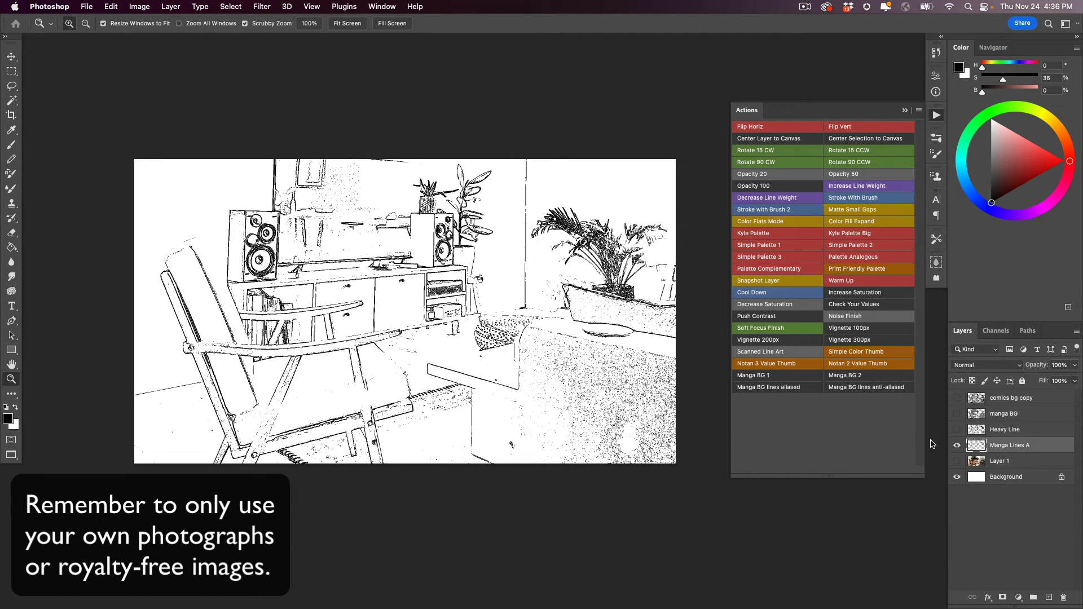
- Compare the Manga Lines A line art combined first with the manga BG layer and separately with the comics bg copy layer
{"action": "left_click", "coordinate": [956, 413]}
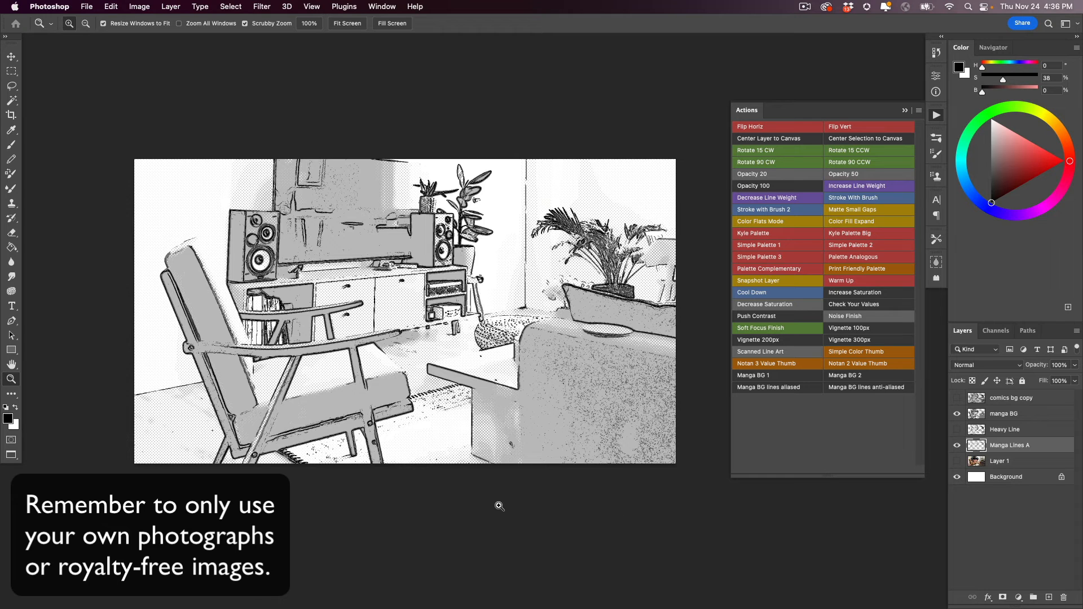
{"action": "left_click", "coordinate": [957, 415]}
{"action": "left_click", "coordinate": [957, 398]}
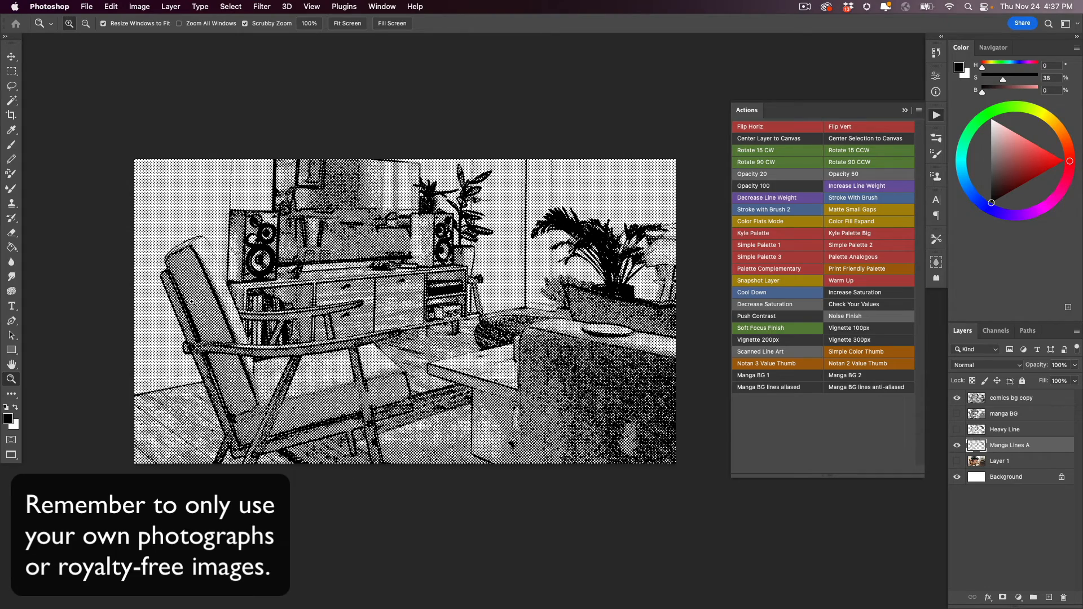
{"action": "left_click", "coordinate": [268, 369]}
{"action": "left_click", "coordinate": [267, 370]}
{"action": "left_click", "coordinate": [268, 371]}
{"action": "left_click", "coordinate": [272, 388], "text": "alt"}
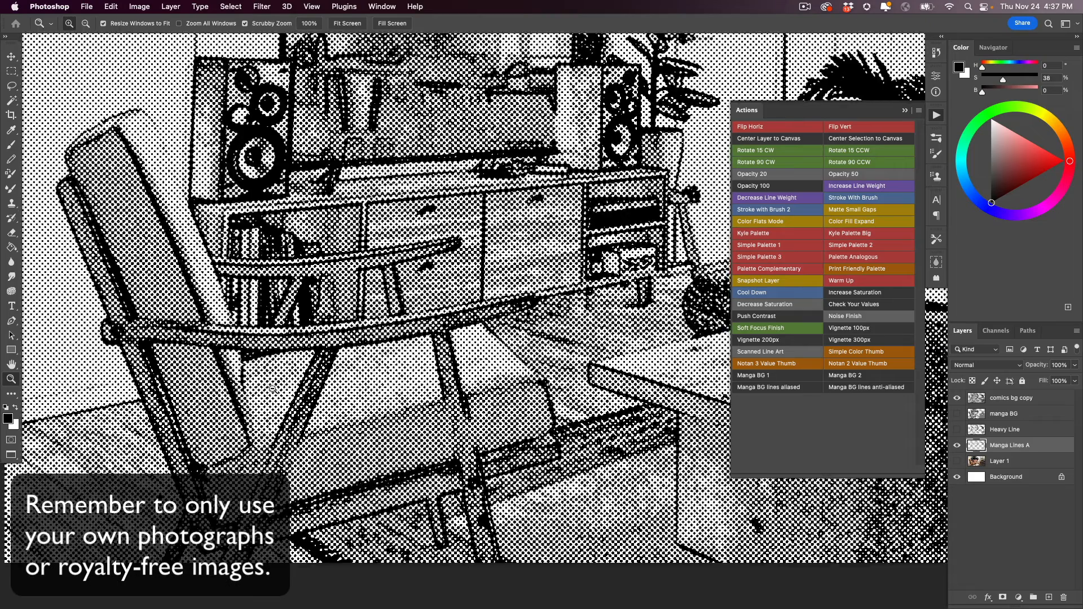
{"action": "left_click", "coordinate": [272, 388], "text": "alt"}
{"action": "left_click", "coordinate": [272, 388], "text": "alt"}
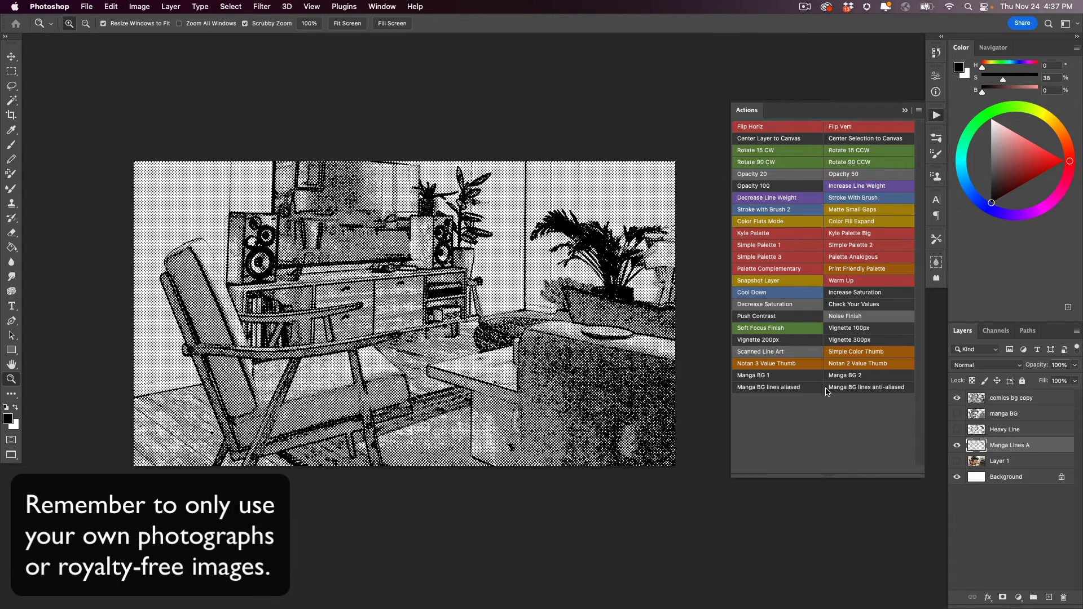
- Hide the comics bg copy and Manga Lines A layers, and show and select the living-room photo layer
{"action": "left_click", "coordinate": [956, 398]}
{"action": "left_click", "coordinate": [956, 445]}
{"action": "left_click", "coordinate": [956, 461]}
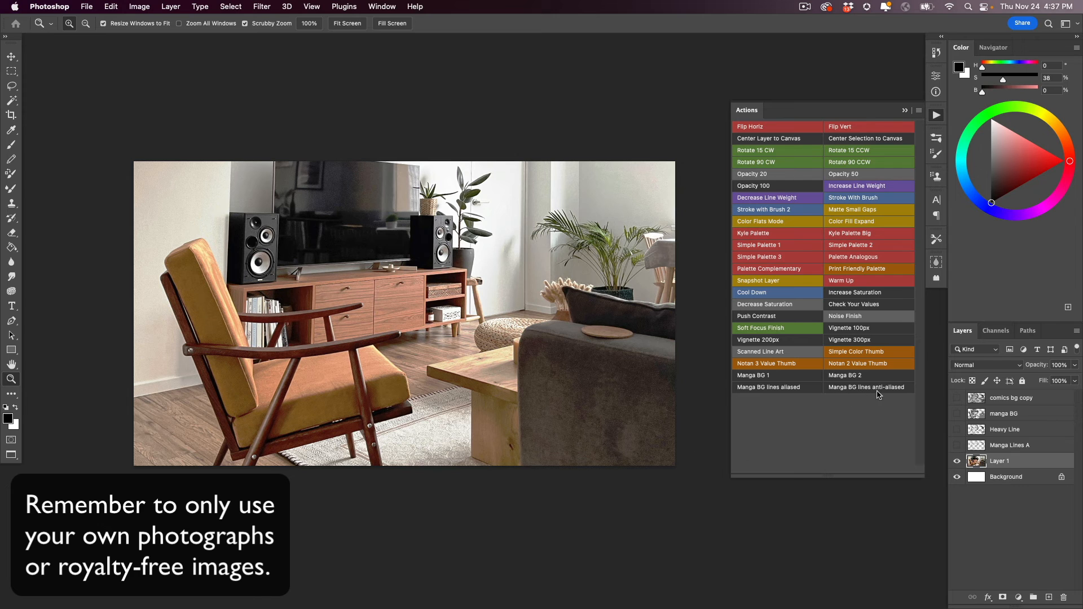
- Apply the Manga BG lines anti-aliased action to the living-room photo, hide the photo, and inspect the lines up close
{"action": "left_click", "coordinate": [856, 388]}
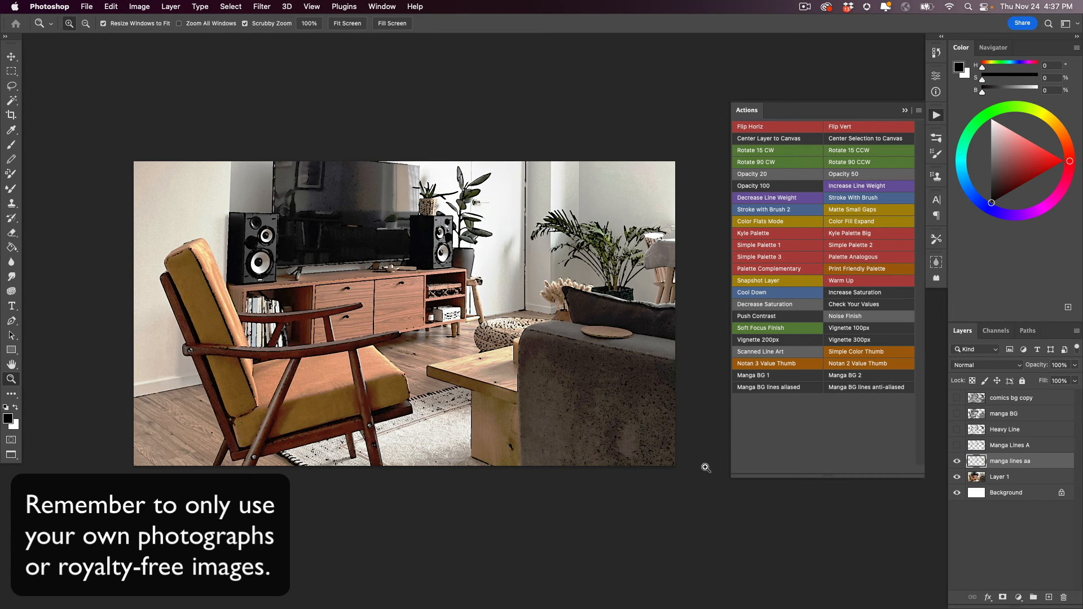
{"action": "left_click", "coordinate": [957, 478]}
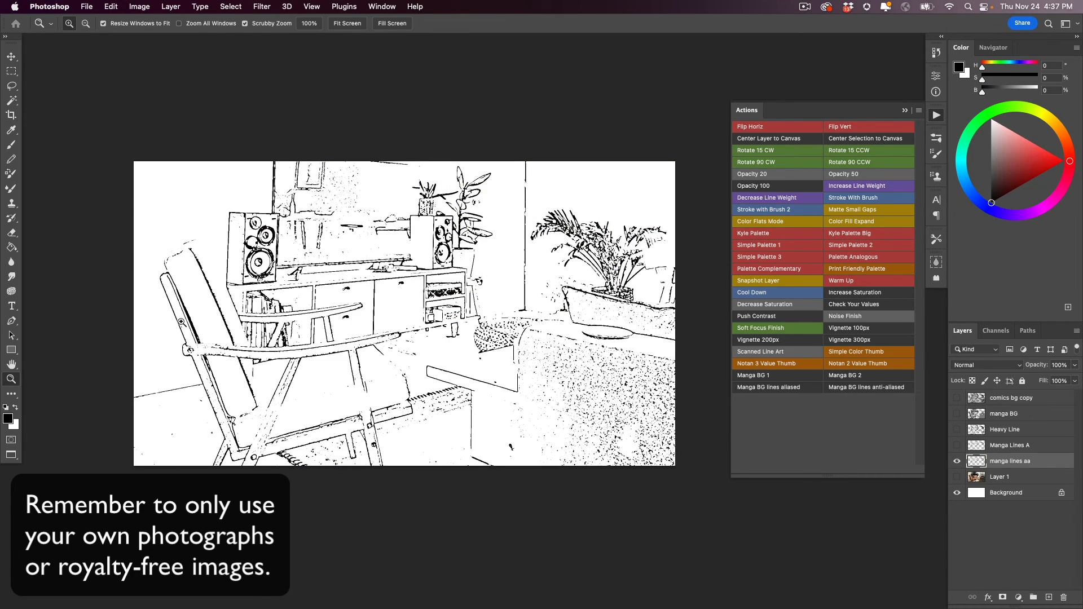
{"action": "double_click", "coordinate": [11, 380]}
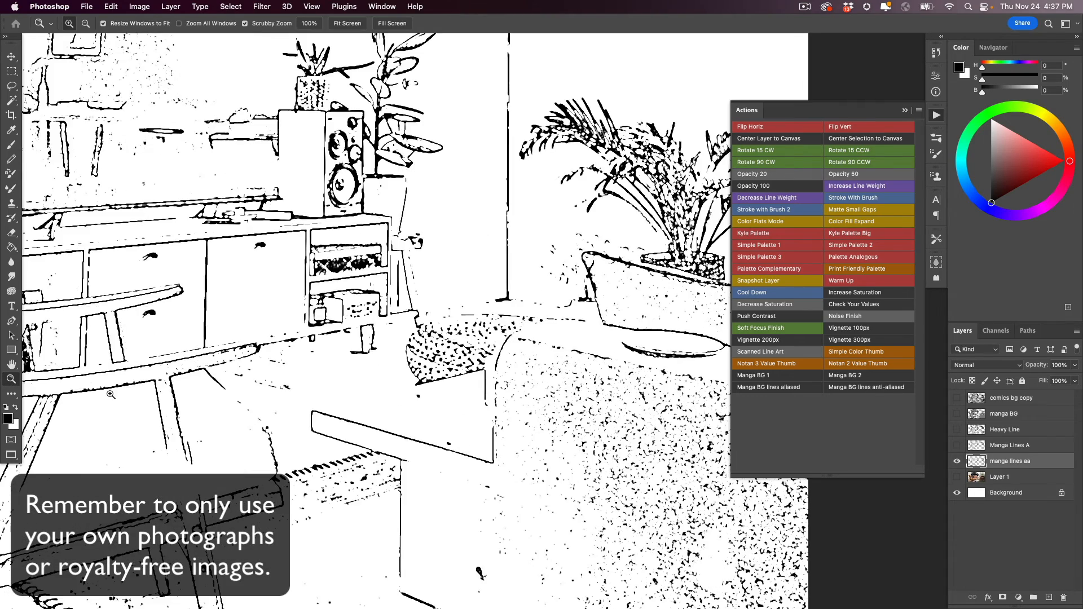
{"action": "left_click_drag", "start_coordinate": [26, 411], "coordinate": [270, 374]}
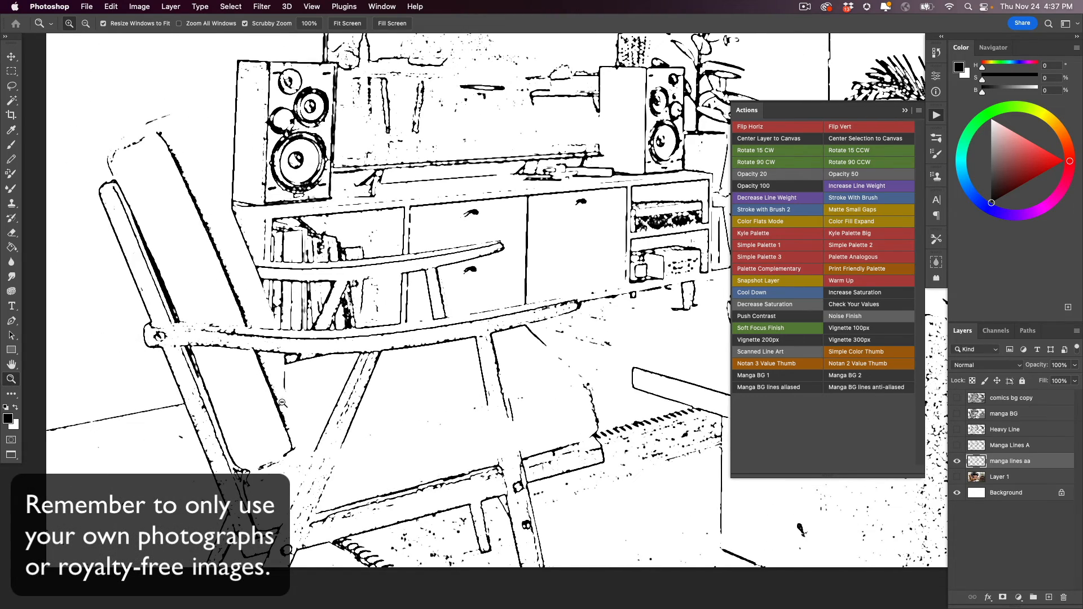
{"action": "left_click", "coordinate": [284, 404], "text": "alt"}
{"action": "left_click", "coordinate": [285, 403], "text": "alt"}
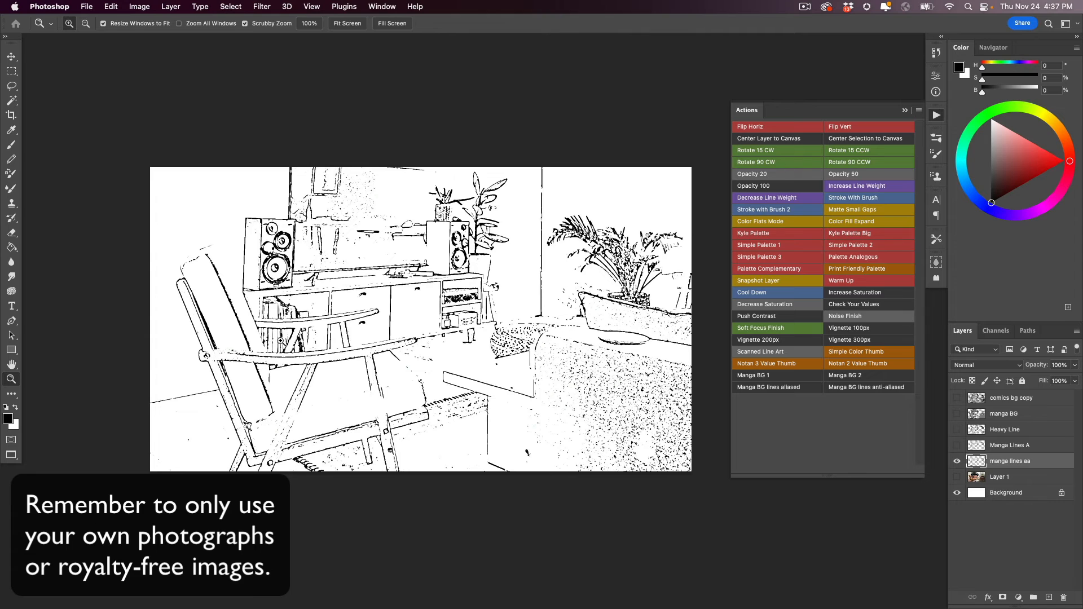
- Preview the manga lines aa line art with the manga BG layer, and replace it with comics bg copy at 50% opacity
{"action": "left_click", "coordinate": [956, 415]}
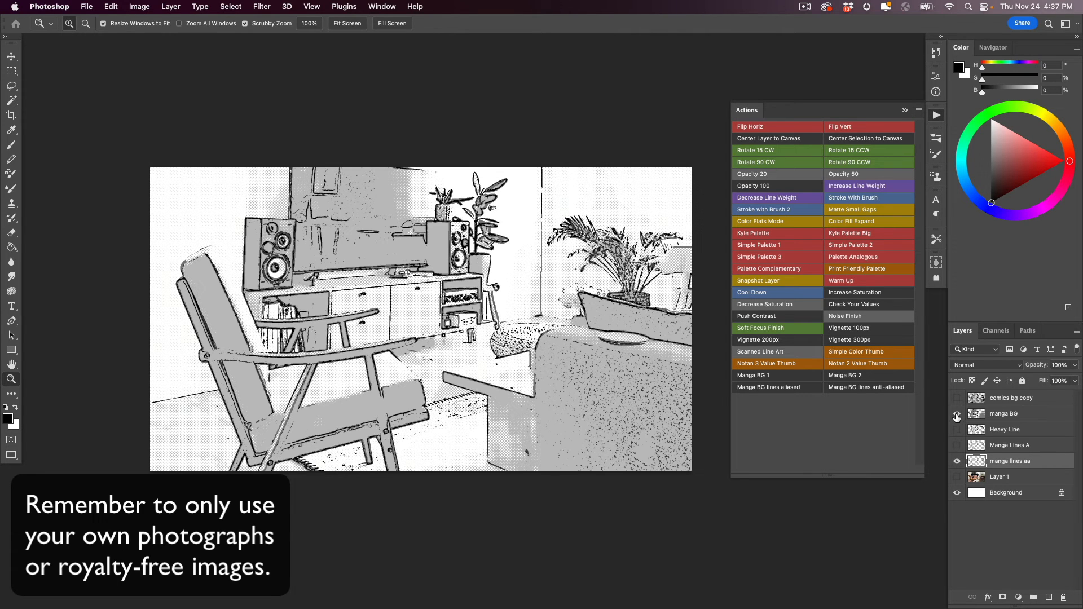
{"action": "left_click", "coordinate": [957, 415]}
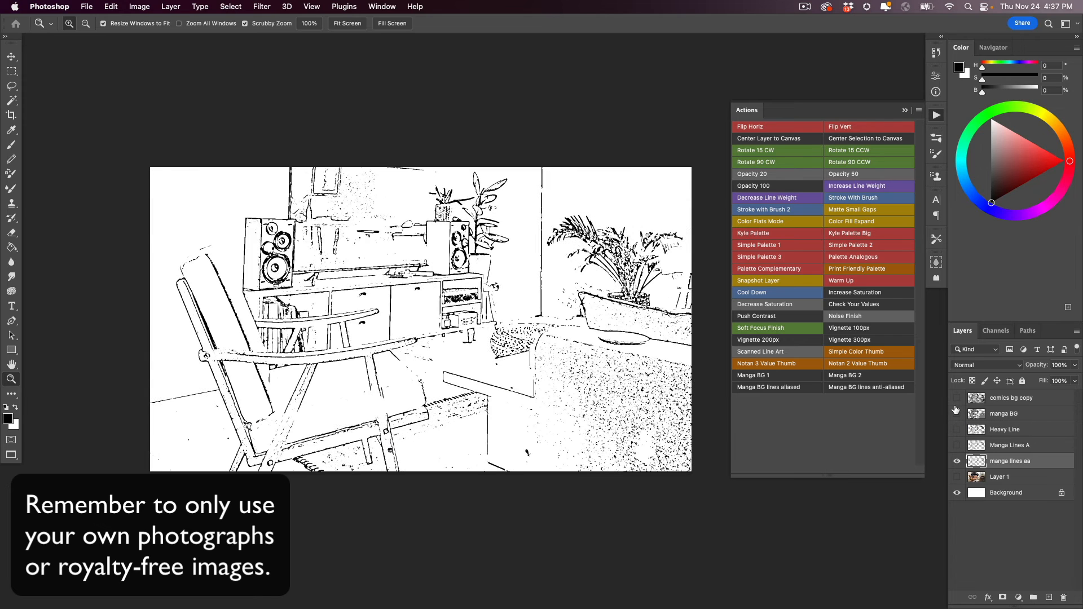
{"action": "left_click", "coordinate": [956, 397]}
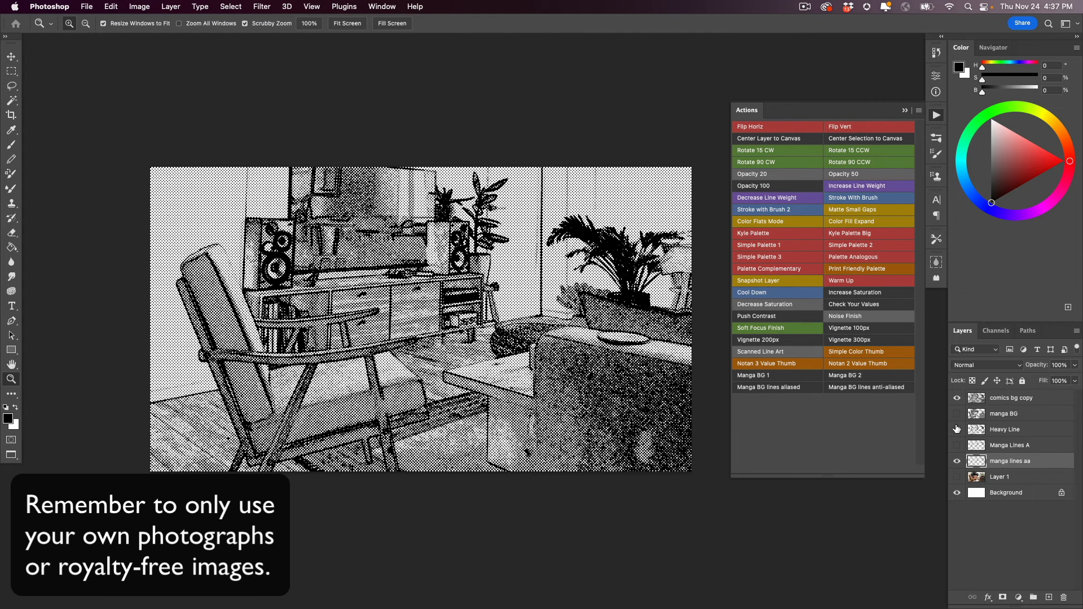
{"action": "left_click", "coordinate": [1001, 398]}
{"action": "left_click", "coordinate": [1059, 365]}
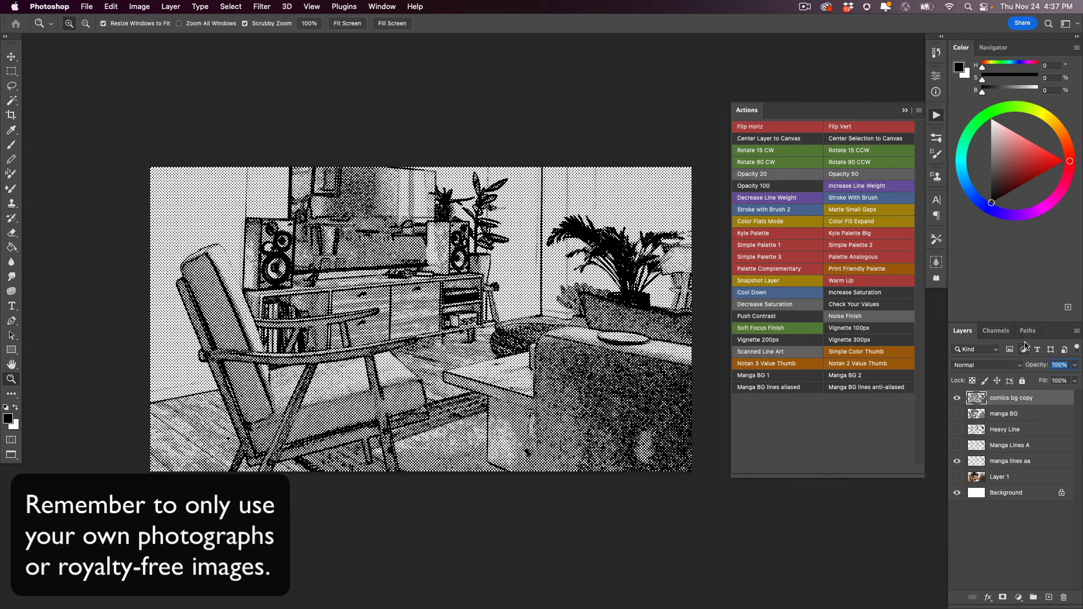
{"action": "type", "text": "50"}
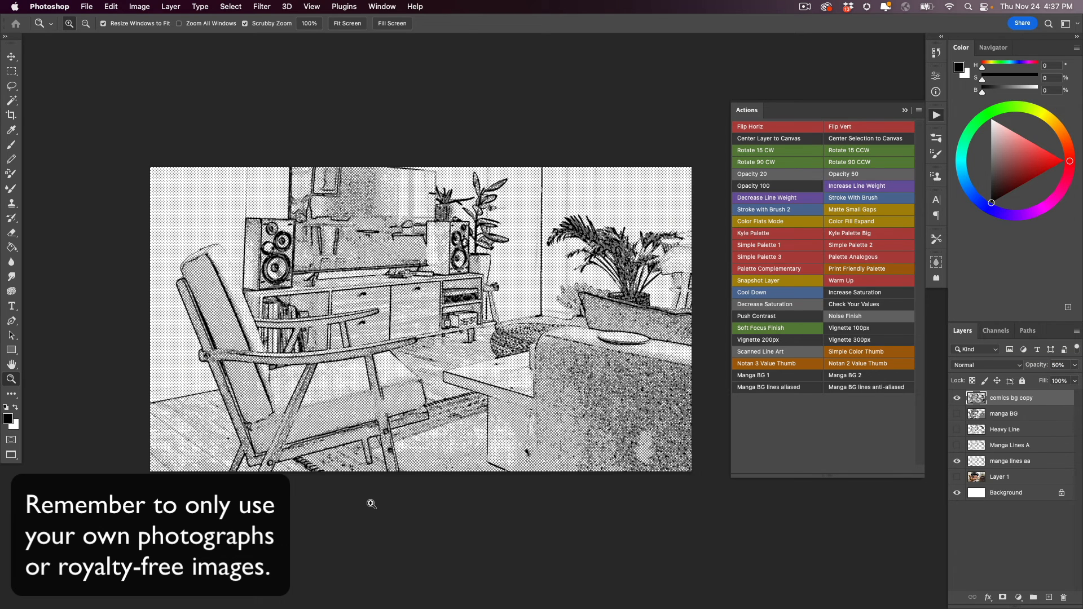
- Examine the manga lines aa line art combined with the comics bg copy texture up close and in full view
{"action": "left_click", "coordinate": [976, 460]}
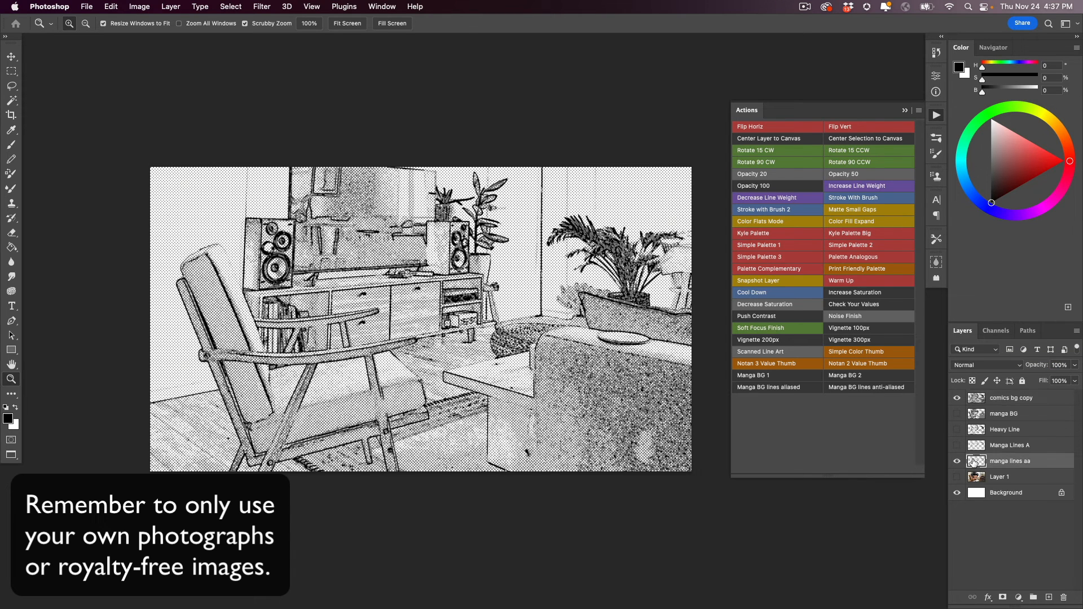
{"action": "left_click", "coordinate": [977, 399]}
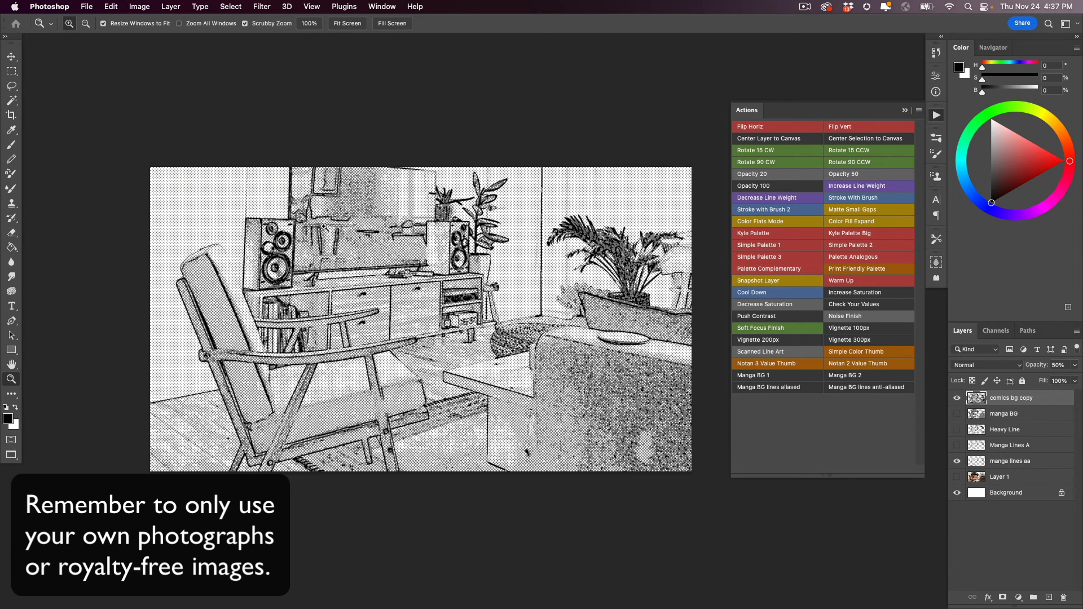
{"action": "left_click", "coordinate": [319, 405]}
{"action": "left_click_drag", "start_coordinate": [333, 416], "coordinate": [296, 423]}
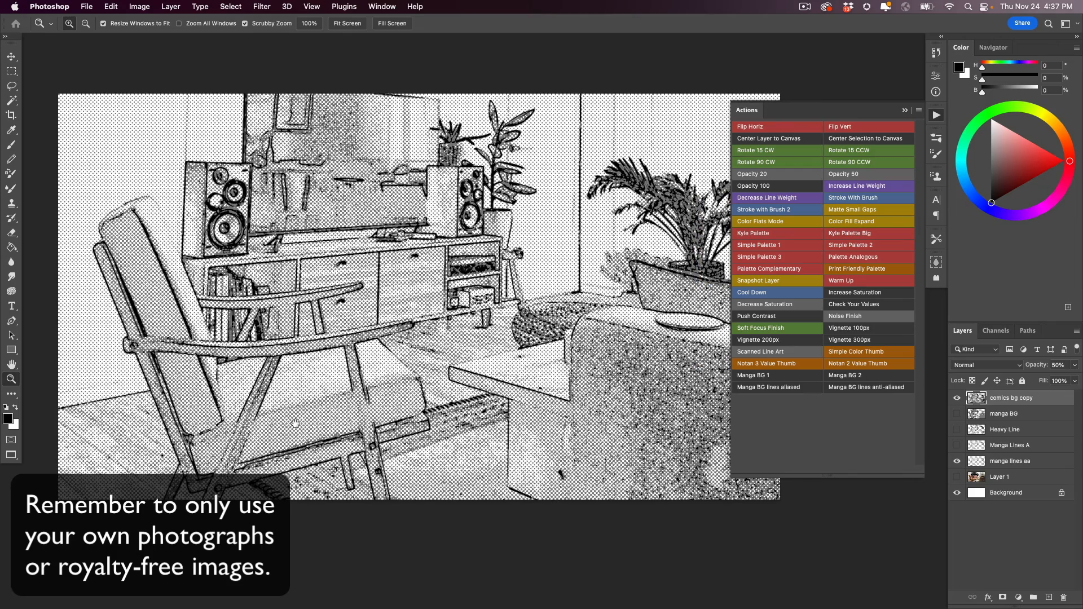
{"action": "left_click", "coordinate": [301, 428], "text": "alt"}
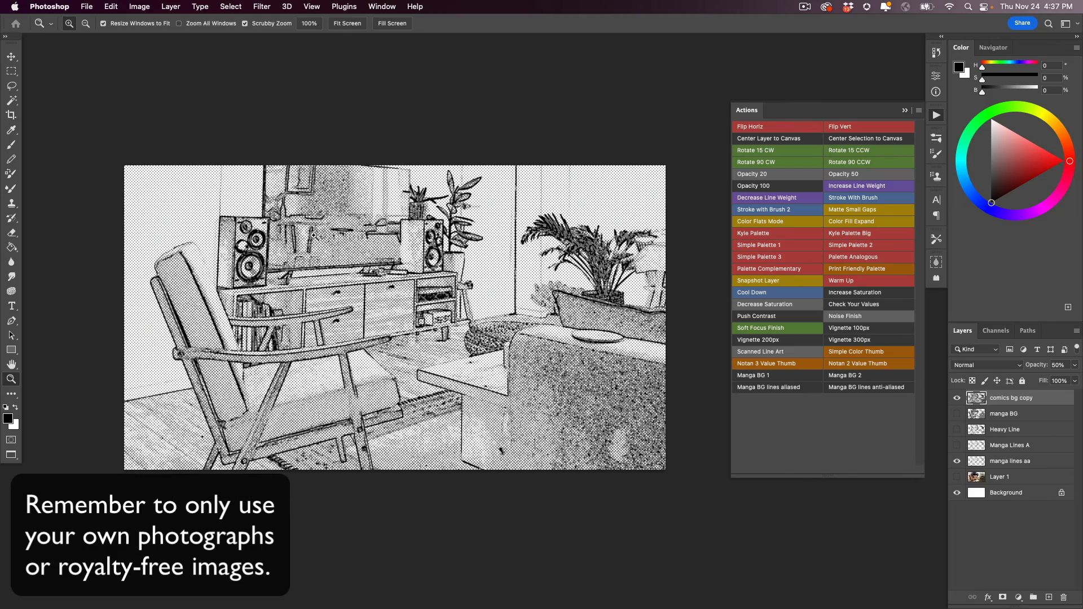
- Hide the comics bg copy layer and apply the Increase Line Weight action to the manga lines aa layer
{"action": "left_click", "coordinate": [957, 397]}
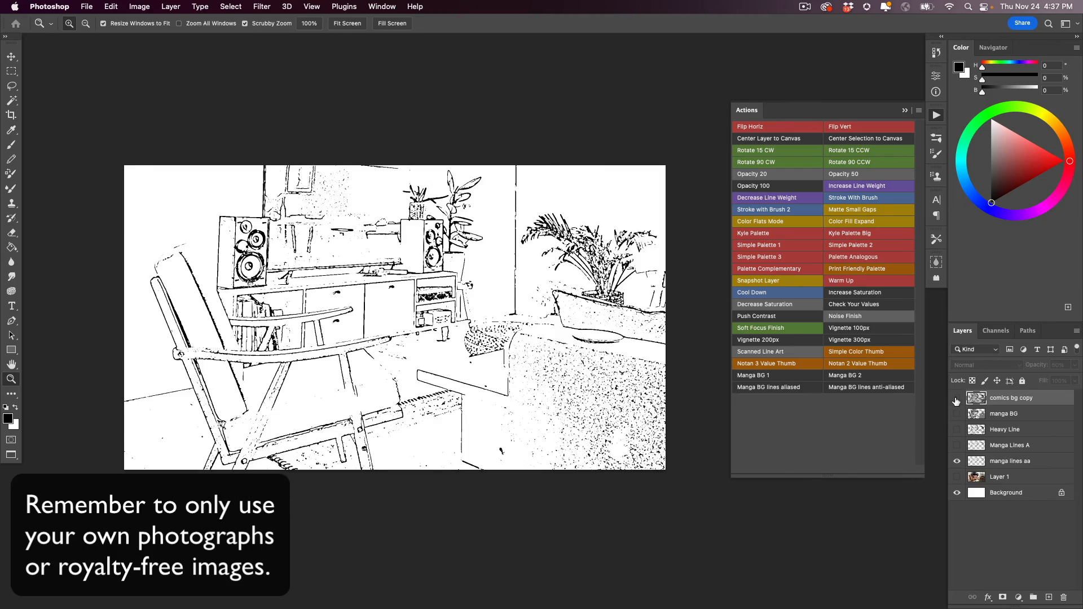
{"action": "left_click", "coordinate": [976, 462]}
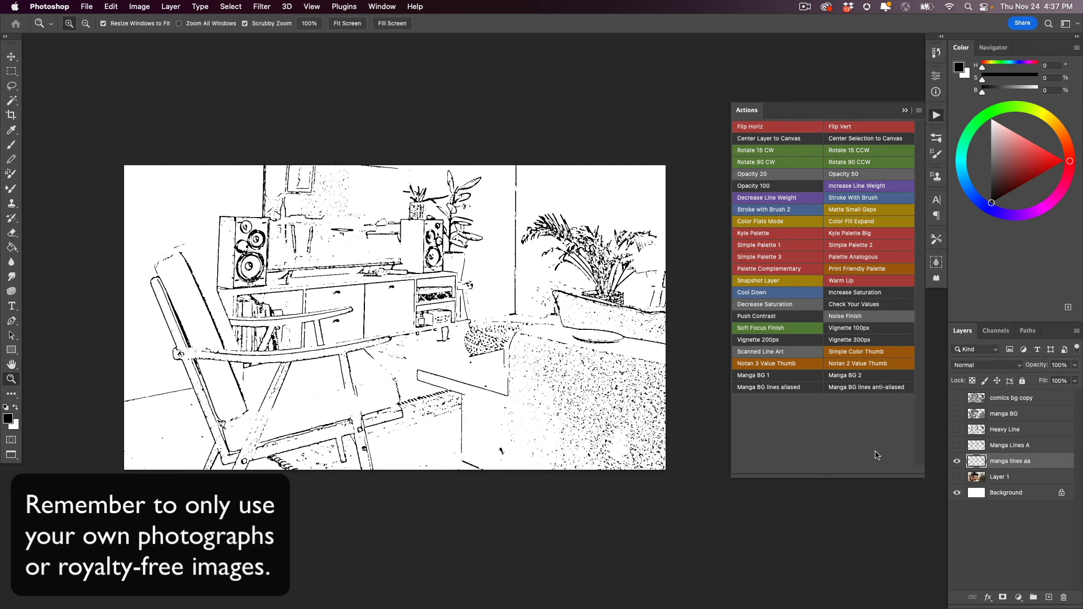
{"action": "left_click", "coordinate": [844, 187]}
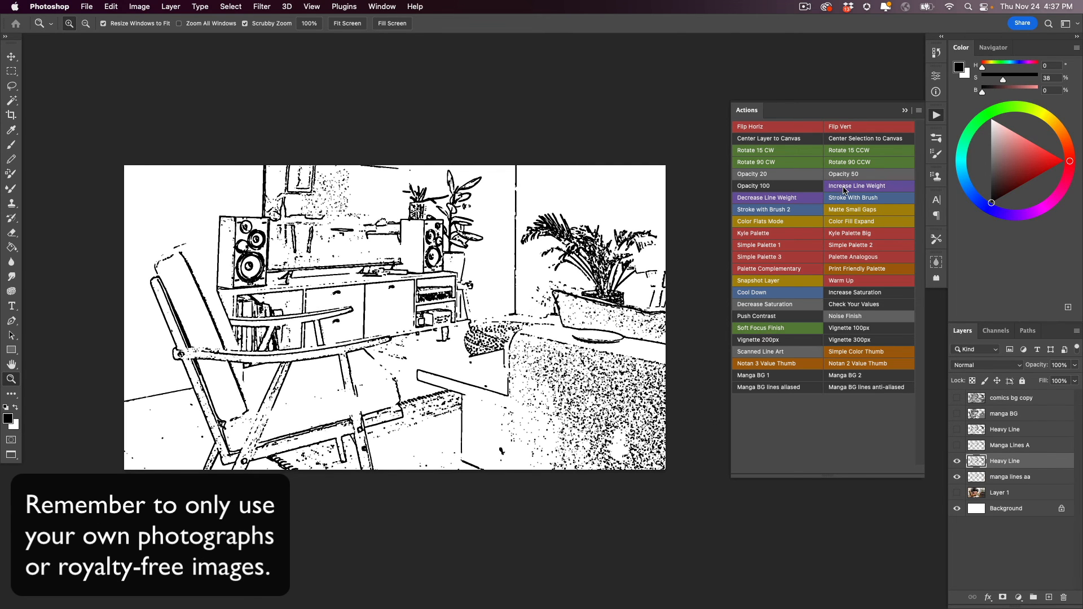
- Compare the new Heavy Line layer with manga lines aa, leaving Heavy Line hidden and manga lines aa visible and selected
{"action": "left_click", "coordinate": [957, 476]}
{"action": "left_click", "coordinate": [957, 461]}
{"action": "left_click", "coordinate": [957, 477]}
{"action": "left_click", "coordinate": [971, 476]}
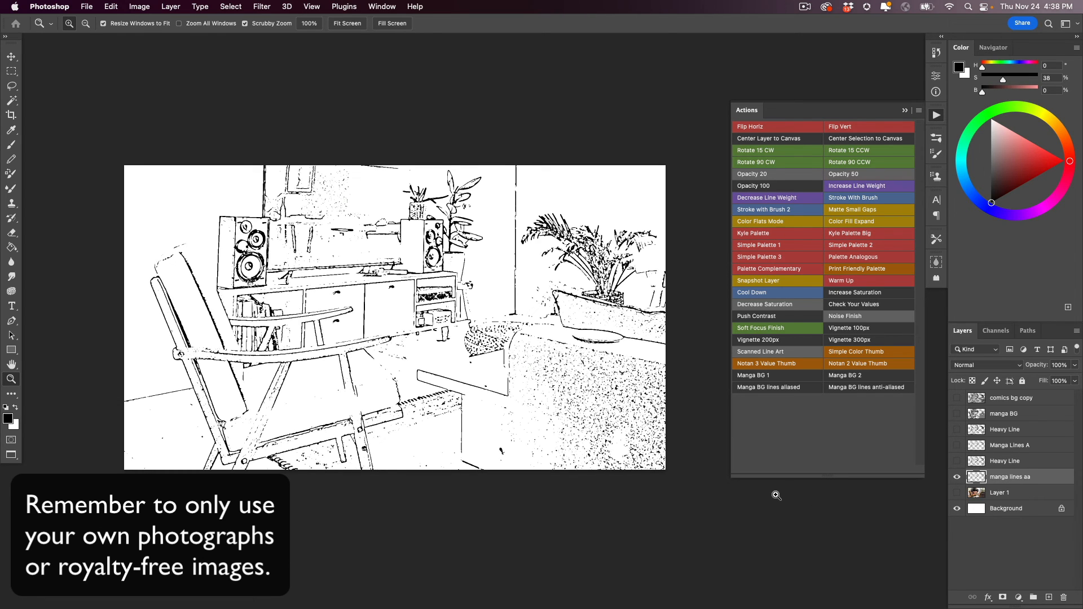
- Apply the Decrease Line Weight action to manga lines aa and show both the comics bg copy and manga BG layers with the thinner lines
{"action": "left_click", "coordinate": [768, 198]}
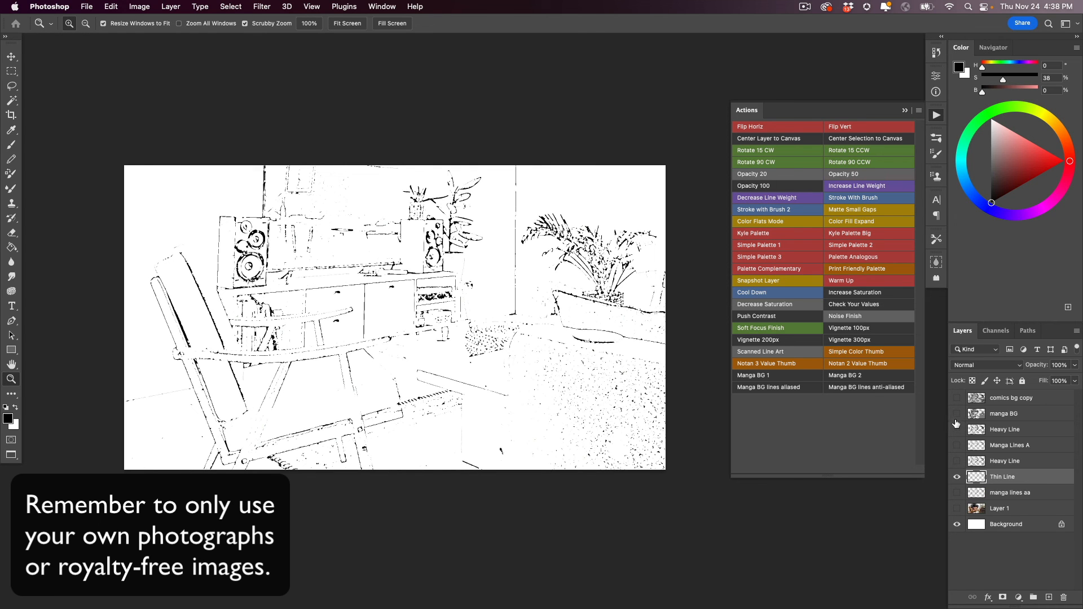
{"action": "left_click", "coordinate": [957, 398]}
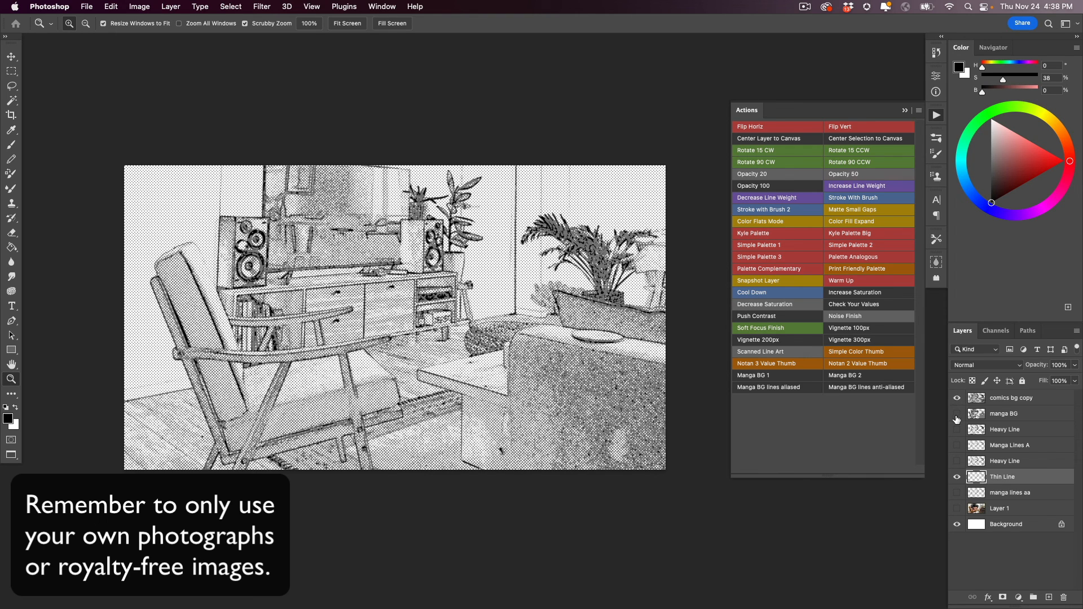
{"action": "left_click", "coordinate": [956, 414]}
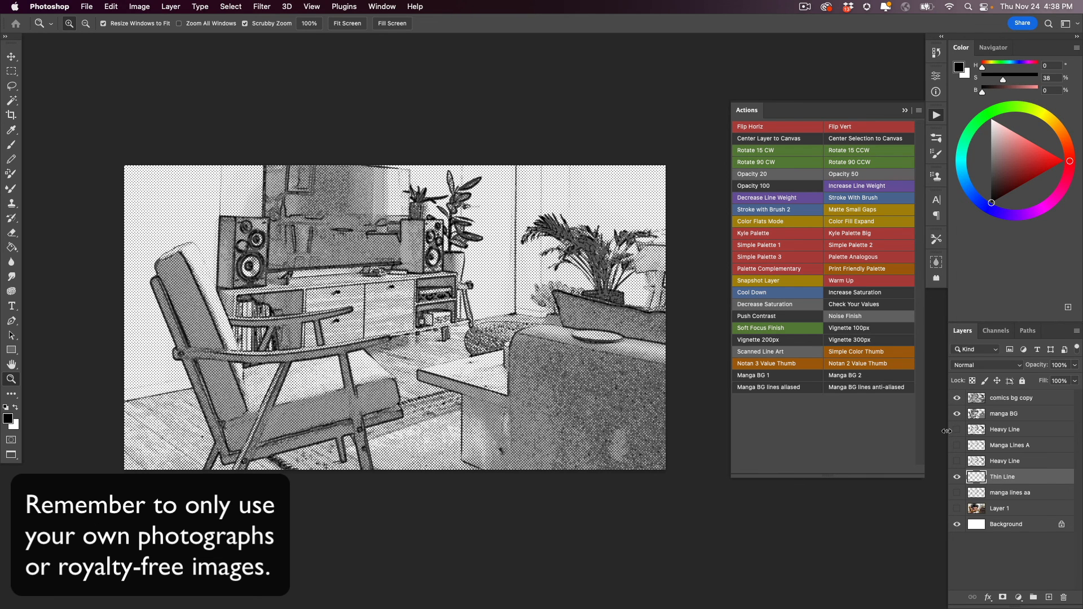